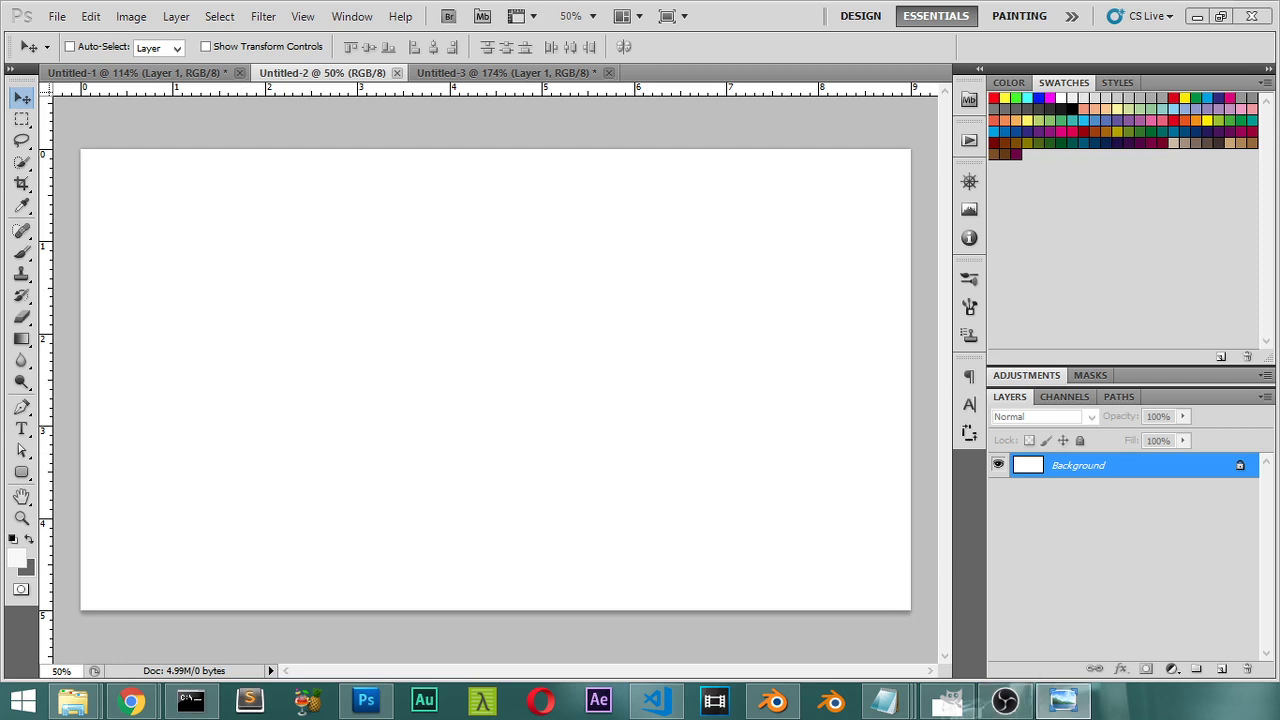
Step: Bring the reference business card template window to the front and move it left
left_click(1063, 700)
left_click_drag(917, 84, 608, 76)
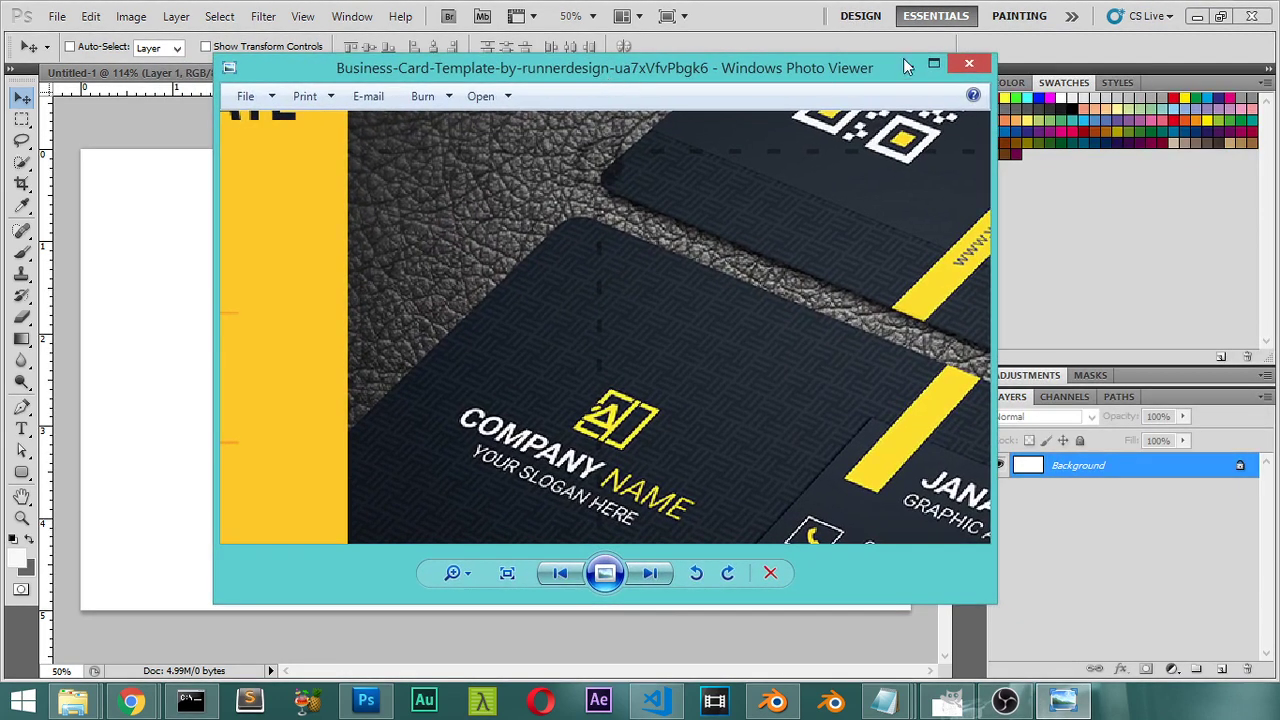
Step: Maximize the template photo and pan across it to study the card details, then return to Photoshop
left_click(933, 63)
scroll(885, 269, "down", 3)
scroll(885, 269, "up", 3)
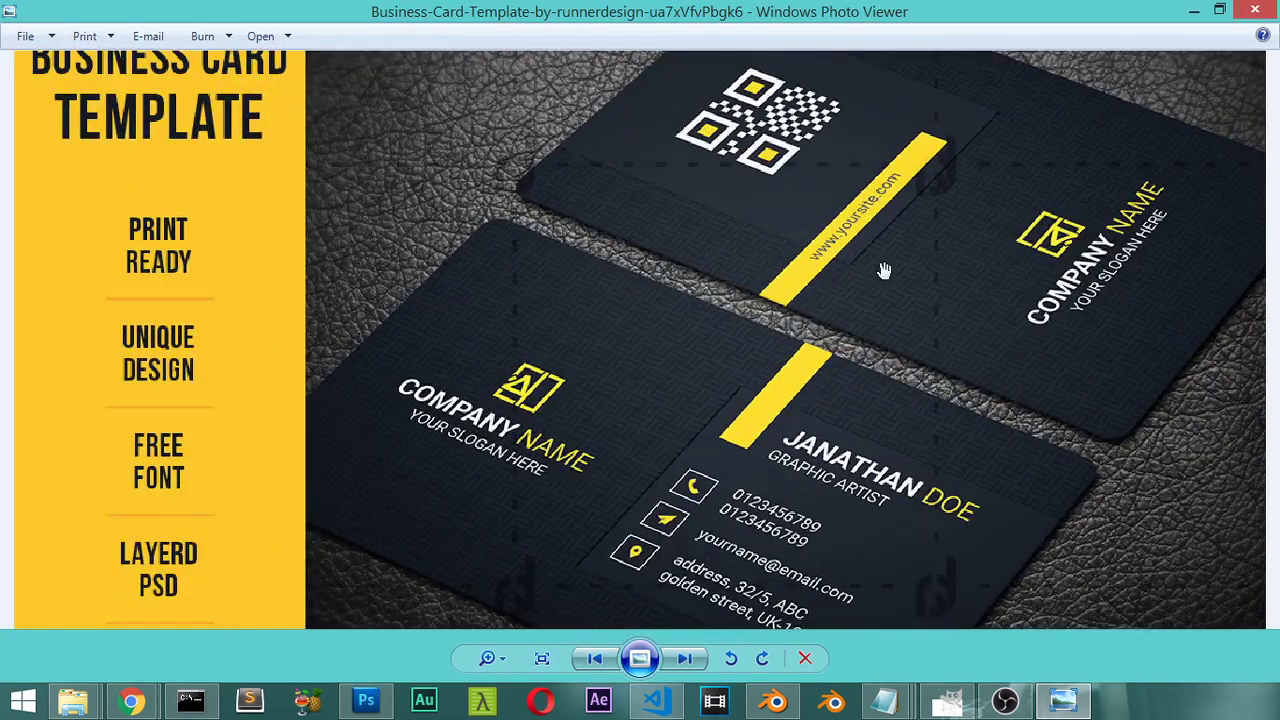
left_click_drag(849, 393, 694, 348)
left_click_drag(791, 194, 920, 278)
left_click_drag(905, 458, 866, 384)
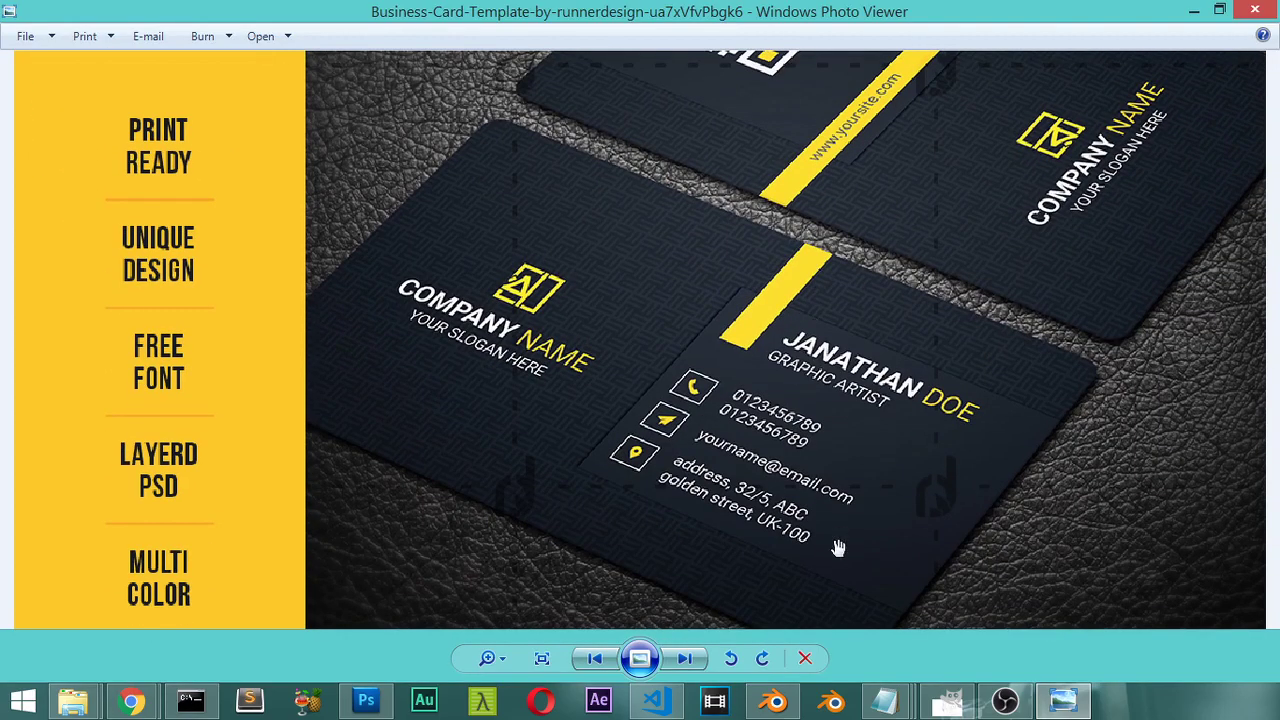
left_click(375, 712)
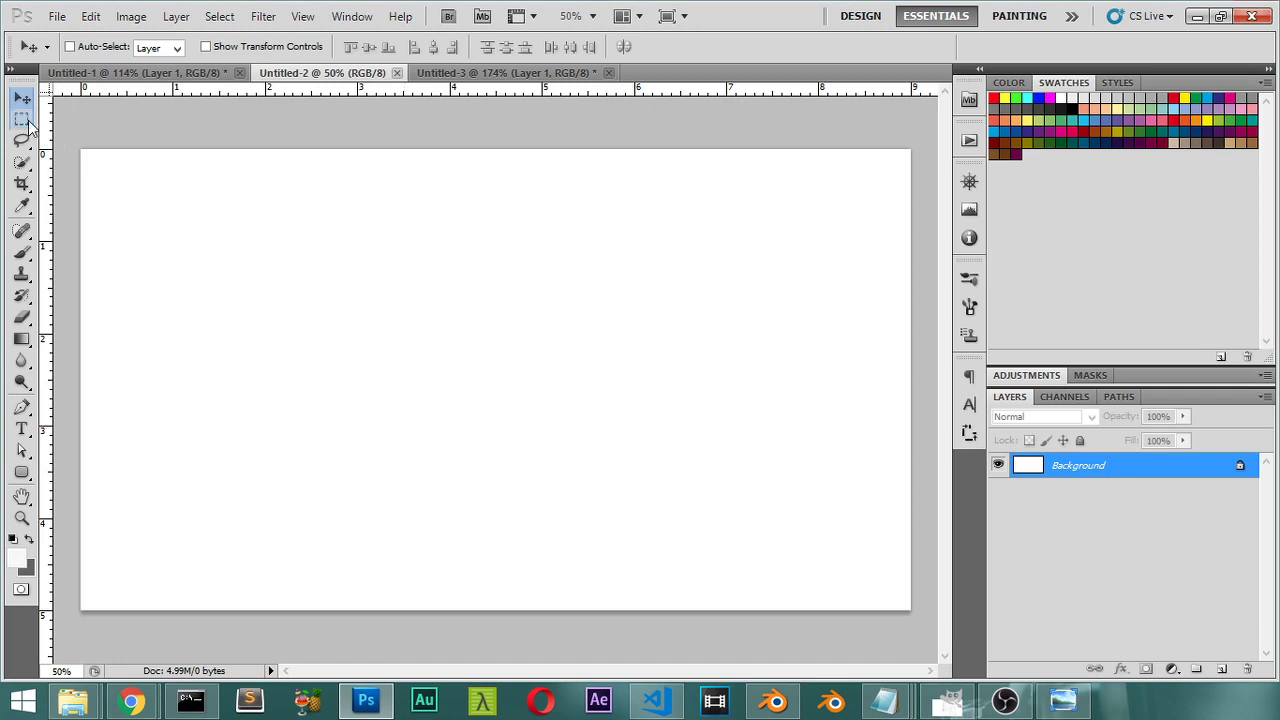
Step: Choose the Rectangular Marquee tool
left_click(27, 121)
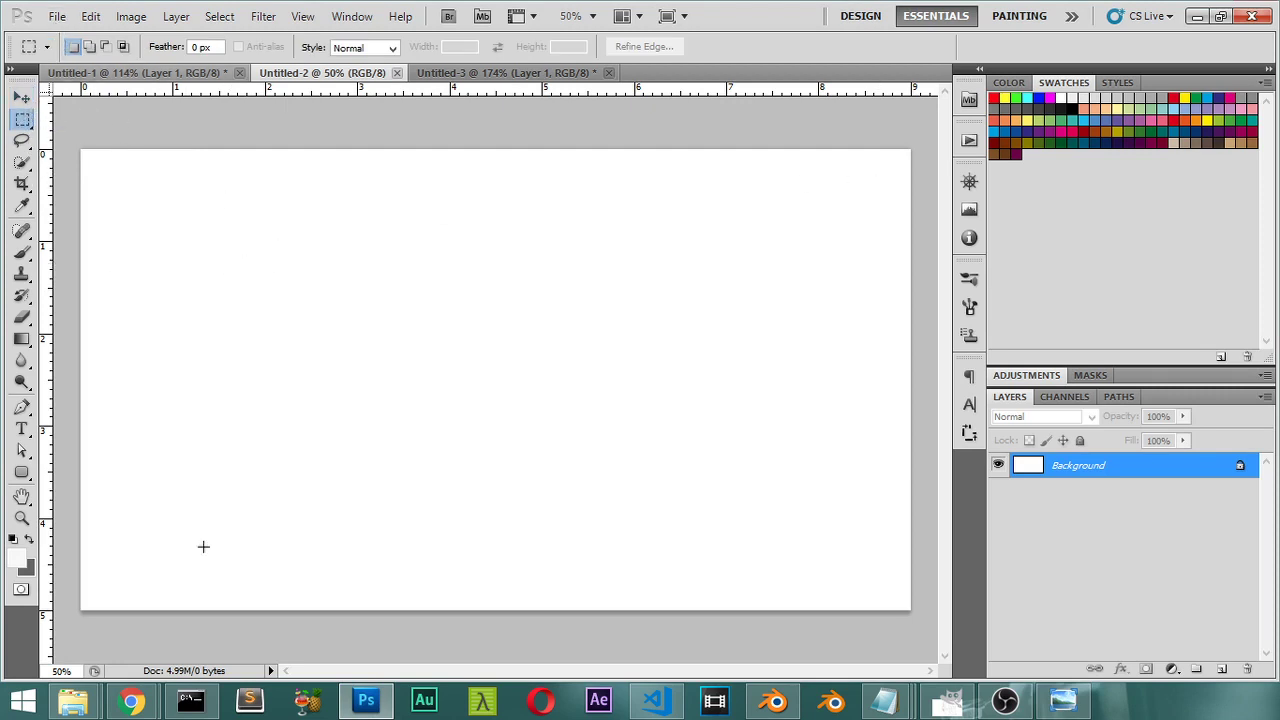
Step: Bring up the Subtle Patterns page in Chrome and scroll through the pattern list
mouse_move(130, 703)
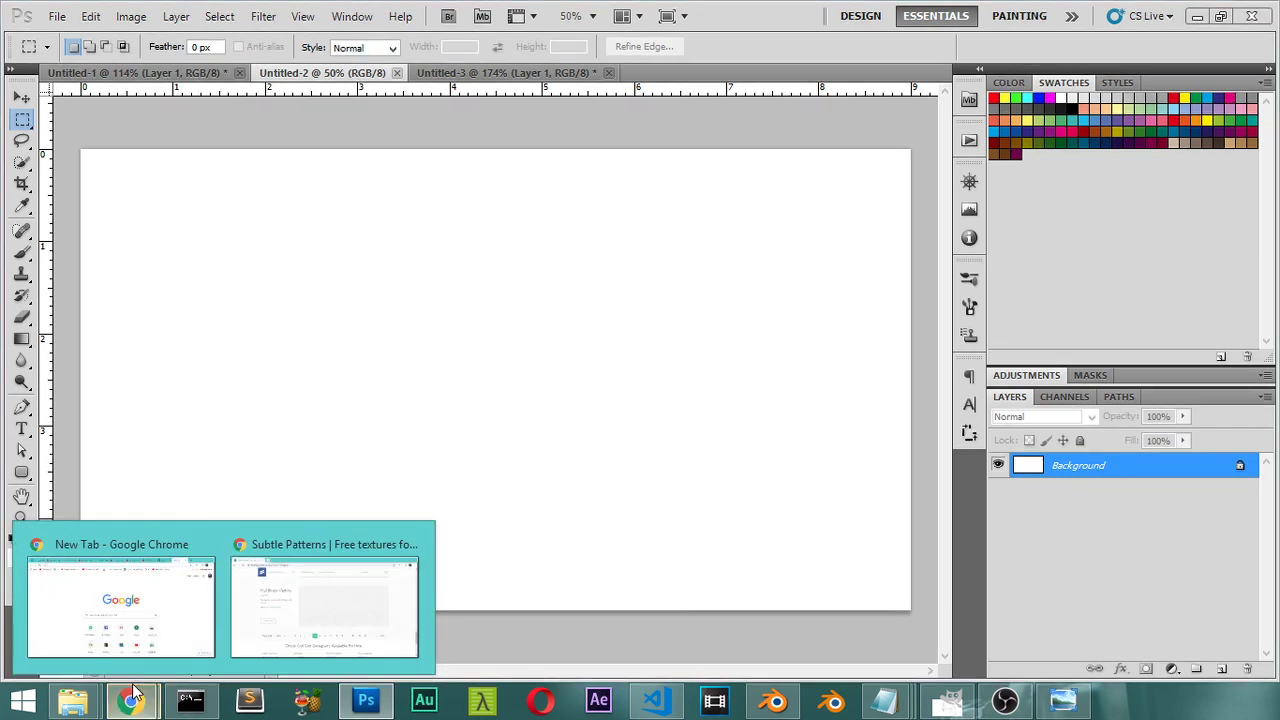
left_click(344, 572)
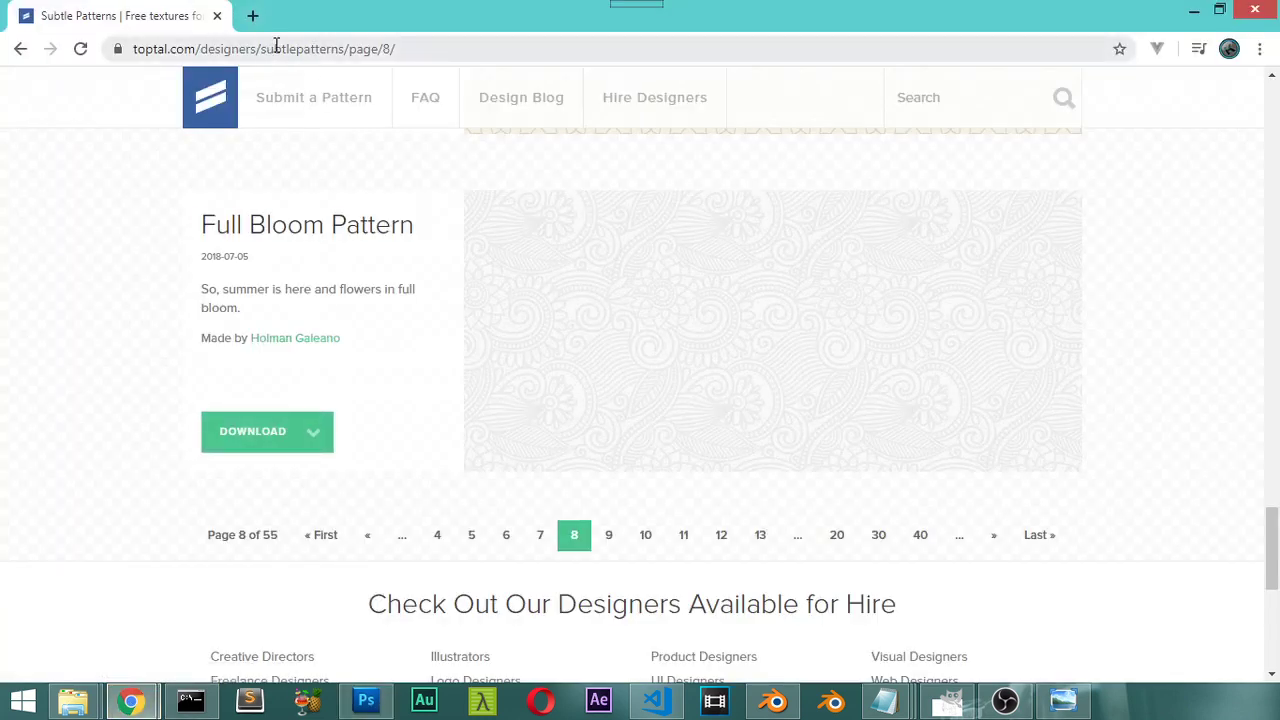
scroll(343, 249, "up", 10)
scroll(346, 249, "up", 15)
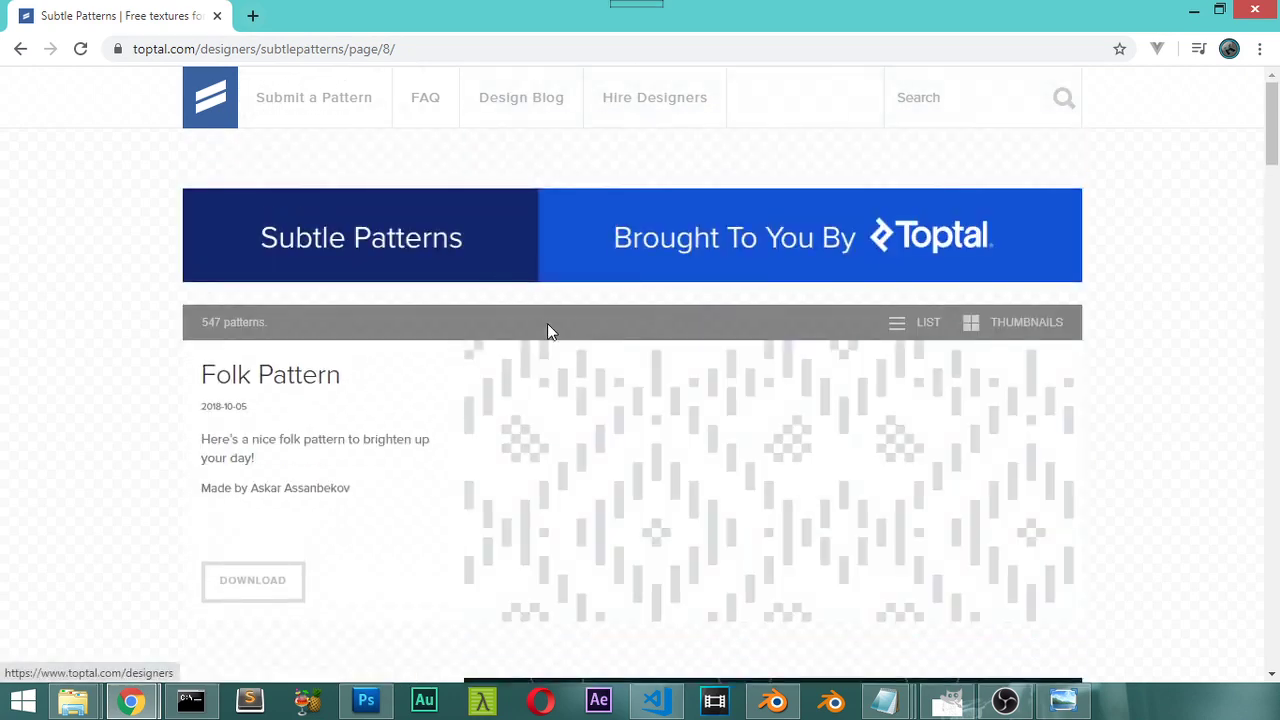
scroll(555, 345, "down", 20)
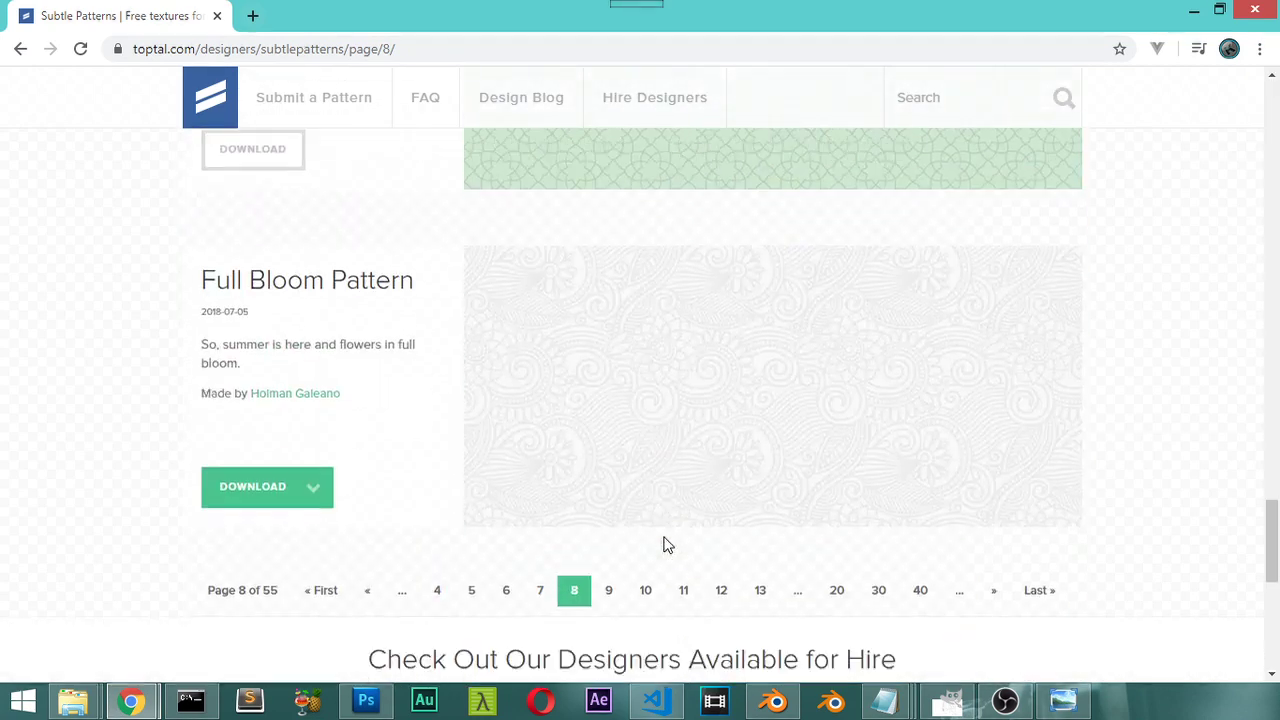
scroll(668, 545, "down", 2)
Step: Browse page 10 of Subtle Patterns' textures, then switch back to Photoshop
left_click(644, 348)
scroll(677, 381, "down", 6)
scroll(623, 349, "up", 2)
scroll(651, 309, "down", 4)
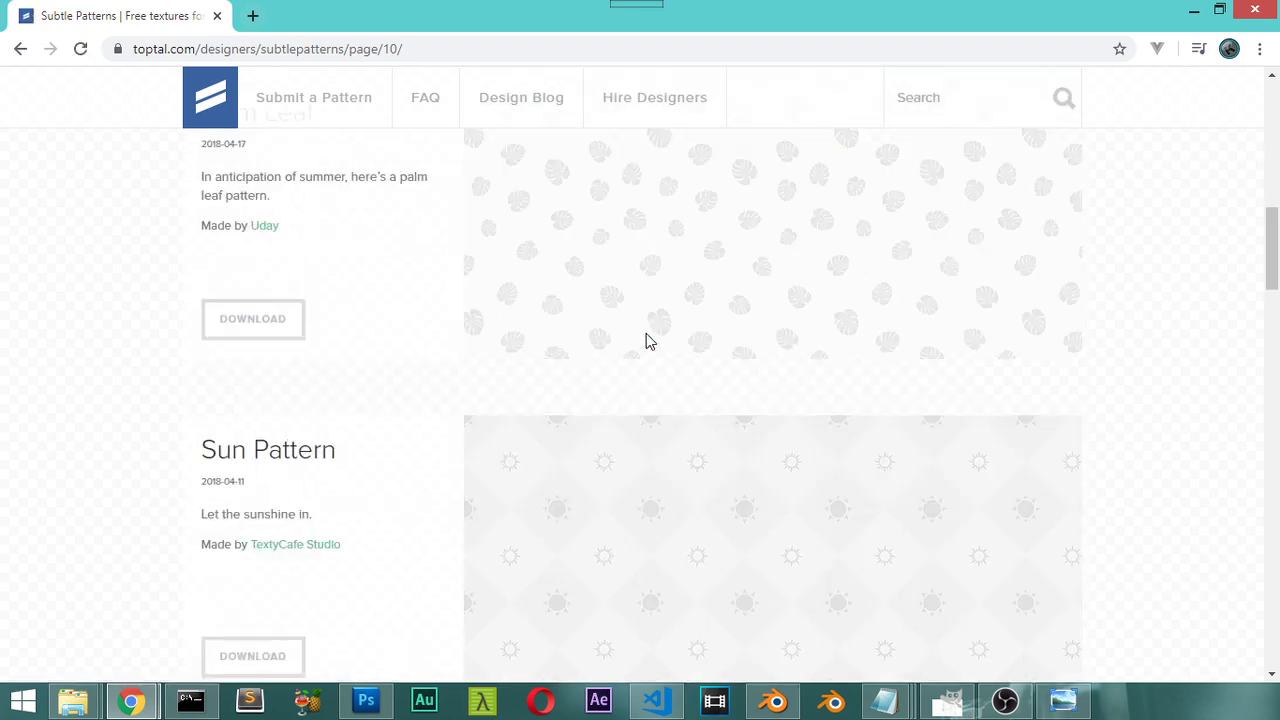
scroll(646, 340, "down", 15)
scroll(648, 380, "up", 4)
scroll(652, 378, "down", 10)
scroll(729, 423, "down", 4)
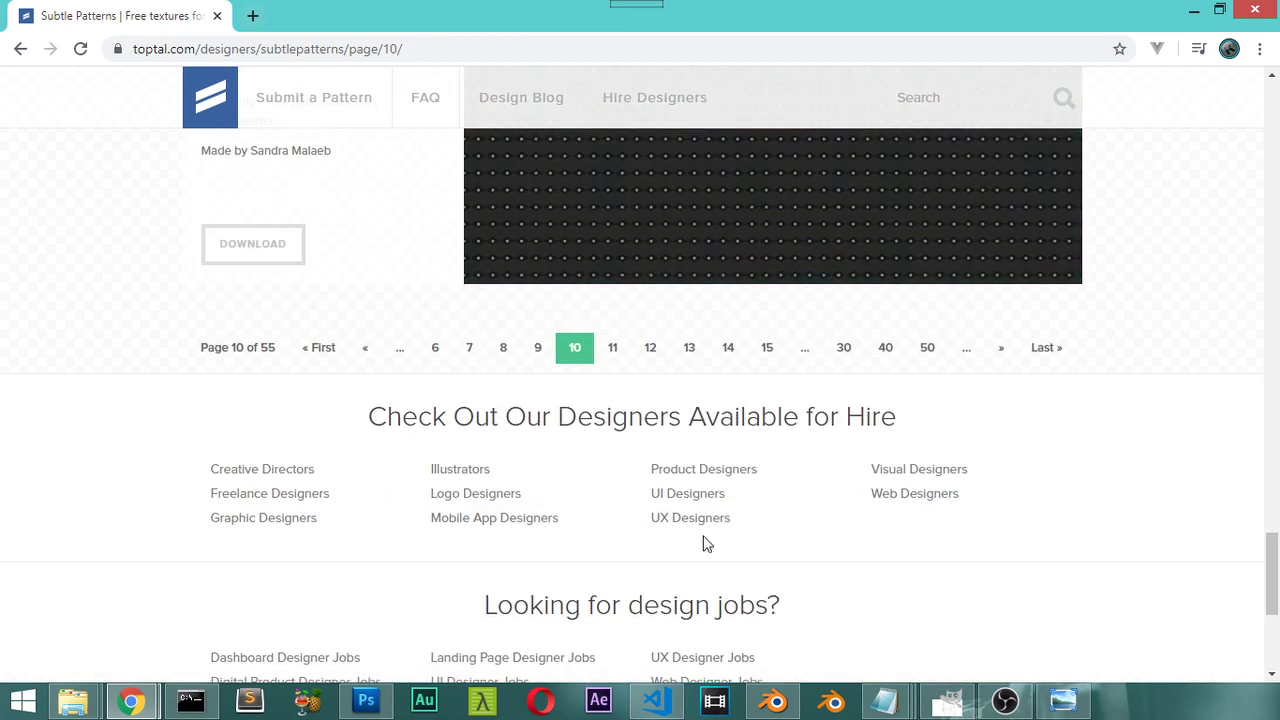
key("alt+Tab")
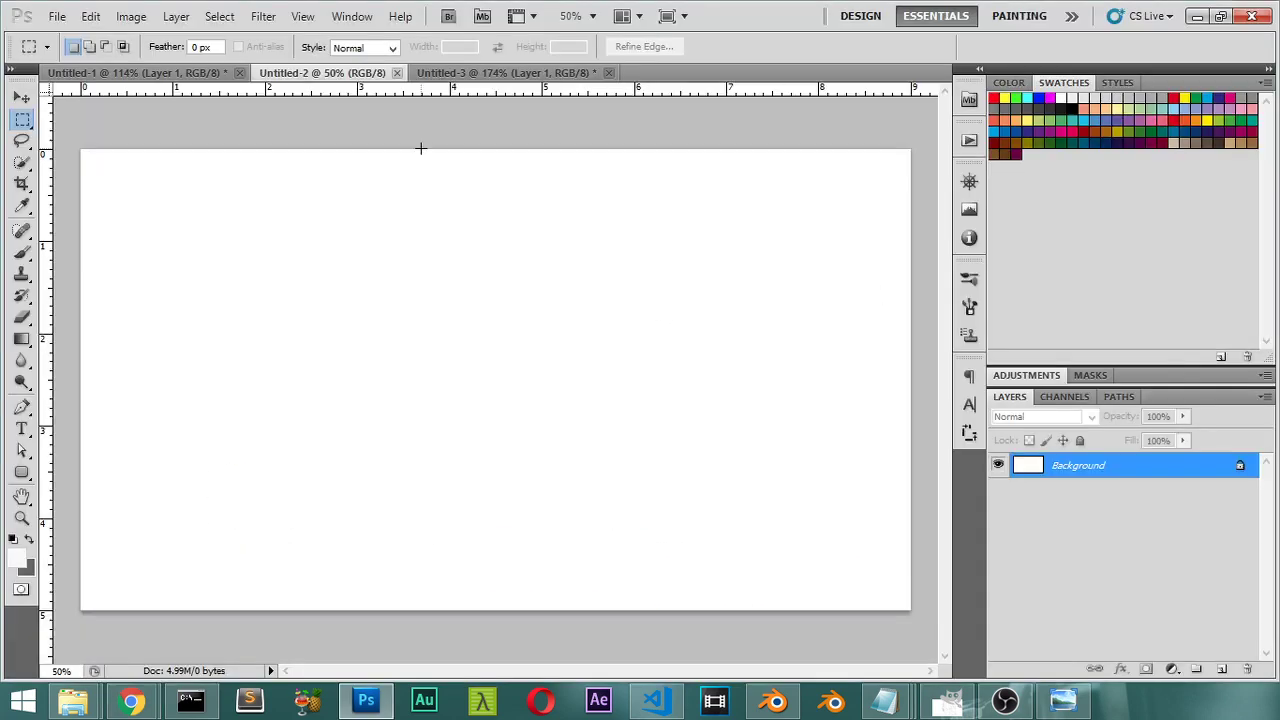
Step: Start a new document sized 9 cm wide by 5 cm high
left_click(57, 16)
key("Escape")
key("ctrl+n")
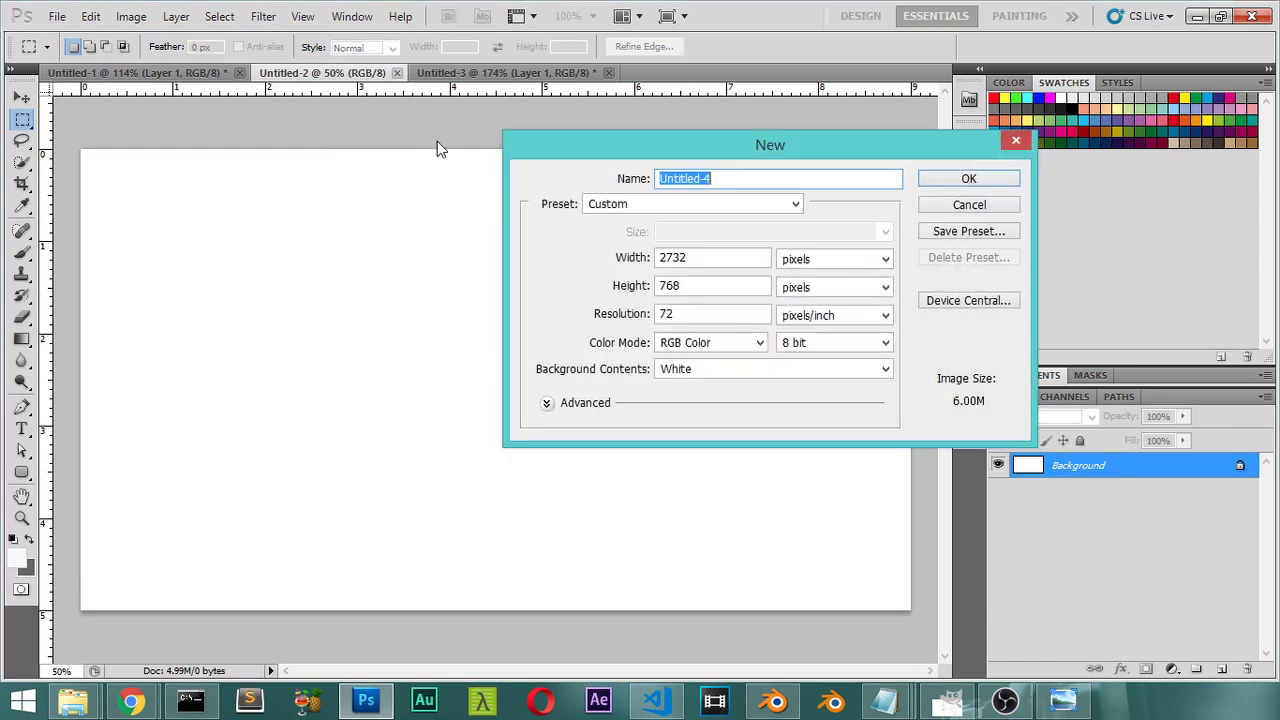
left_click(790, 260)
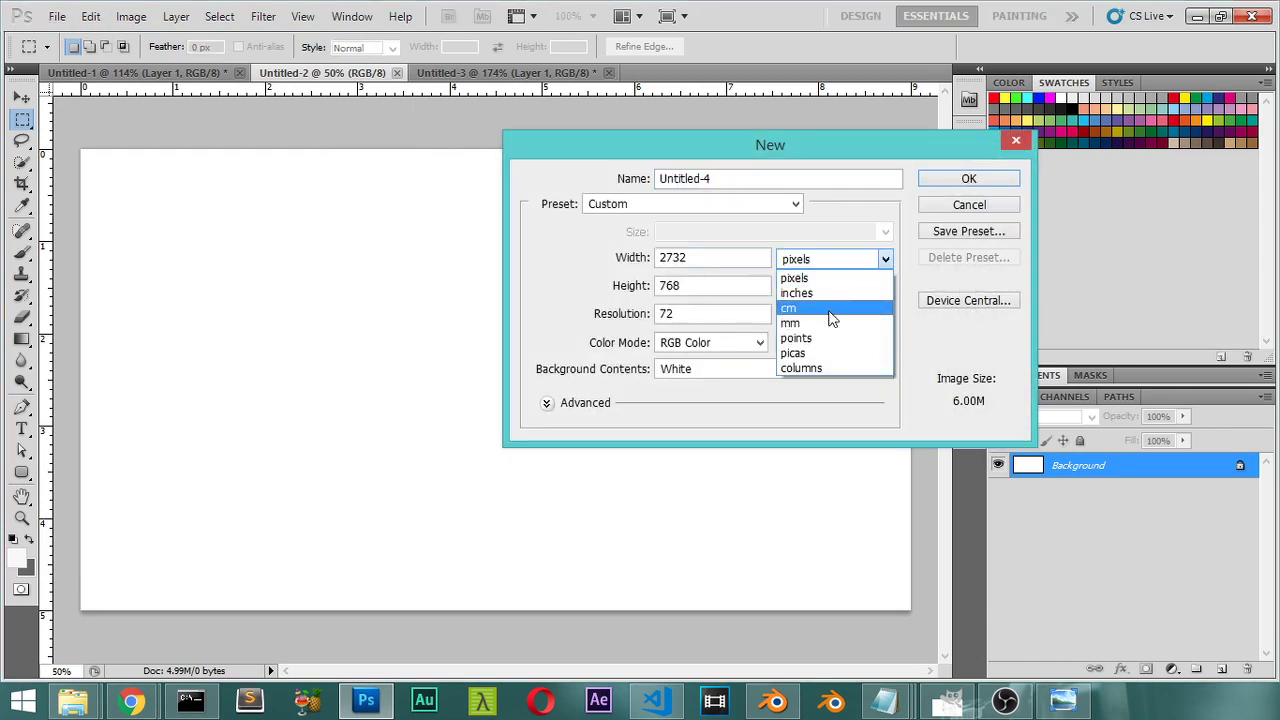
left_click(800, 306)
left_click(710, 263)
left_click(636, 263)
type("9")
key("Tab")
type("5")
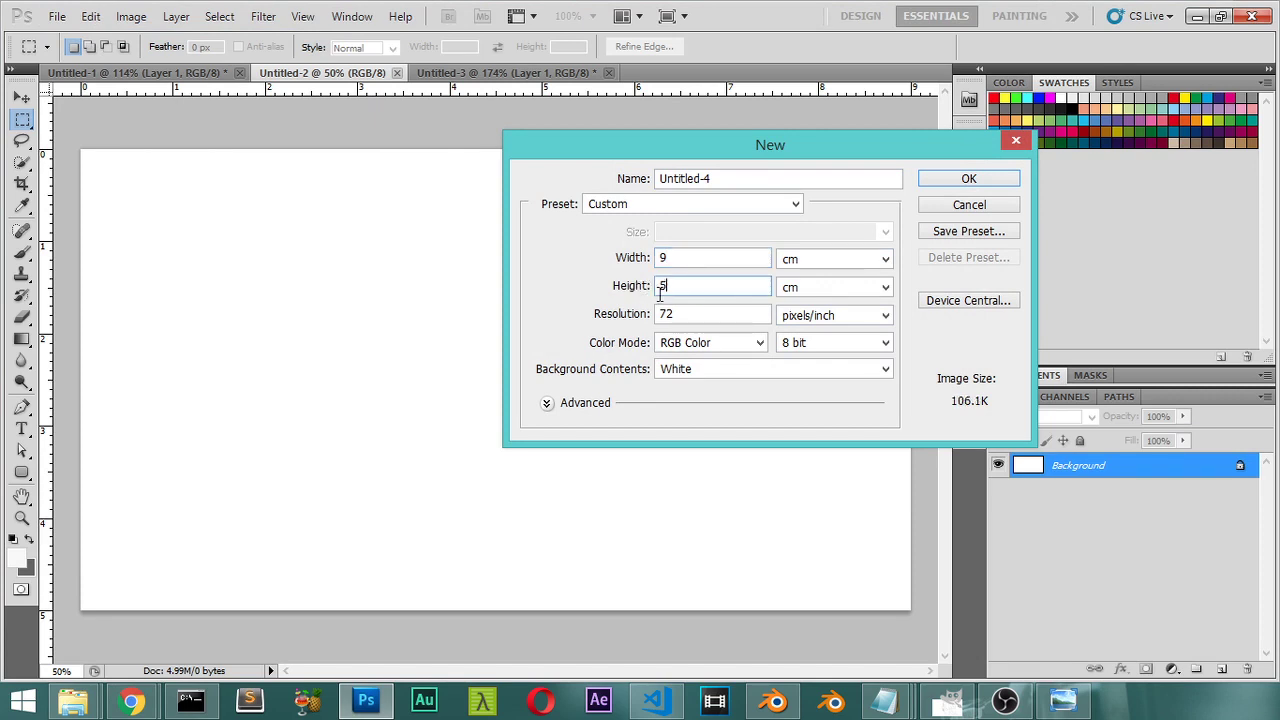
Step: Give the new document 300 pixels/inch resolution and CMYK Color mode, then create it
key("Tab")
type("500")
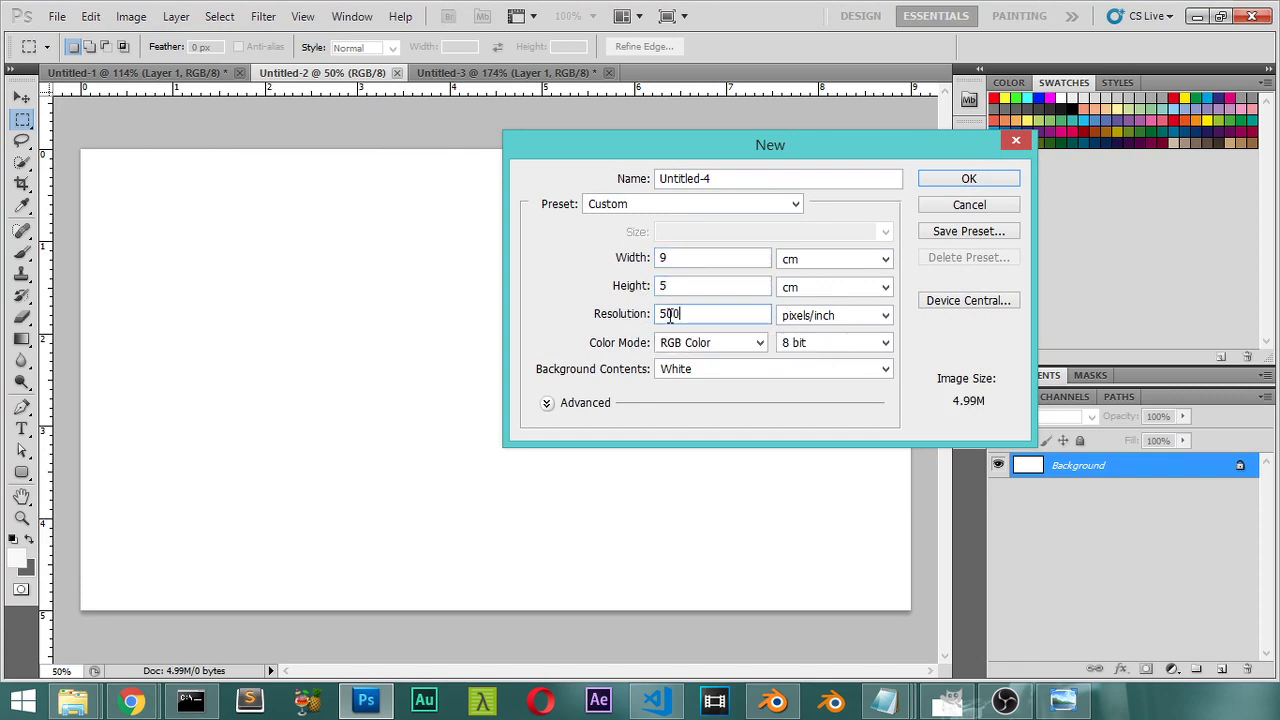
double_click(667, 316)
type("300")
left_click(690, 345)
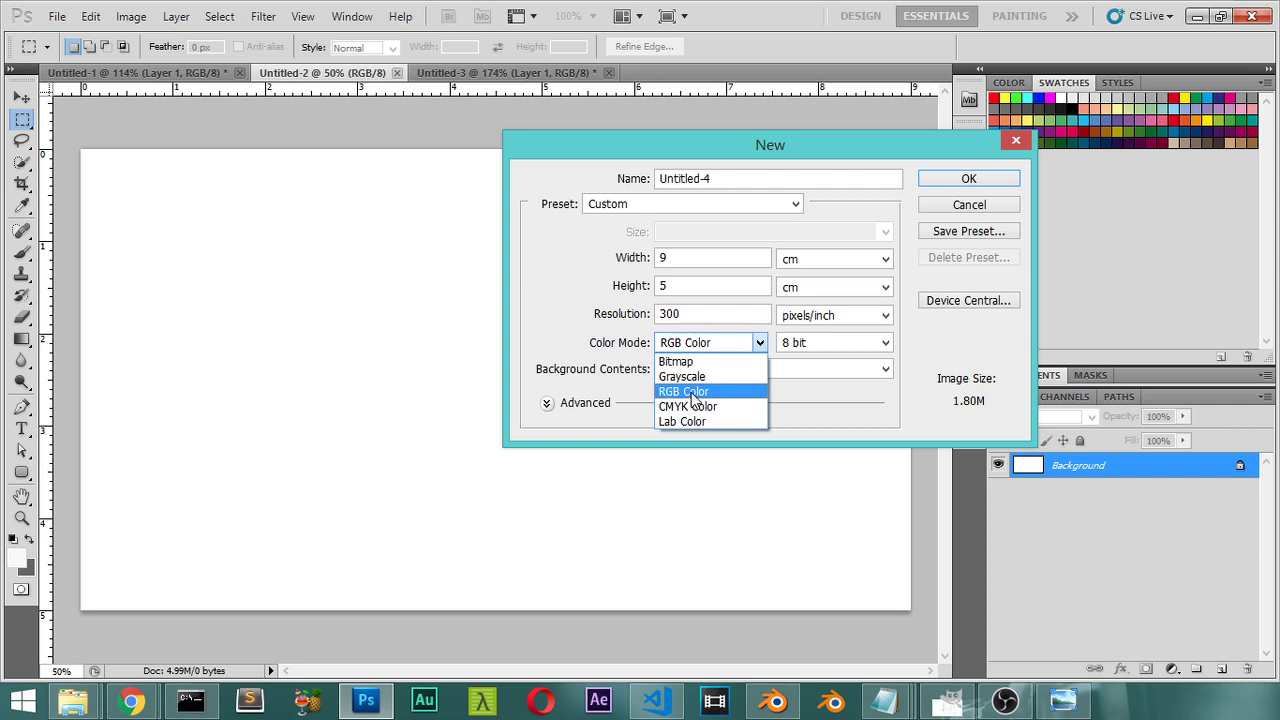
left_click(722, 406)
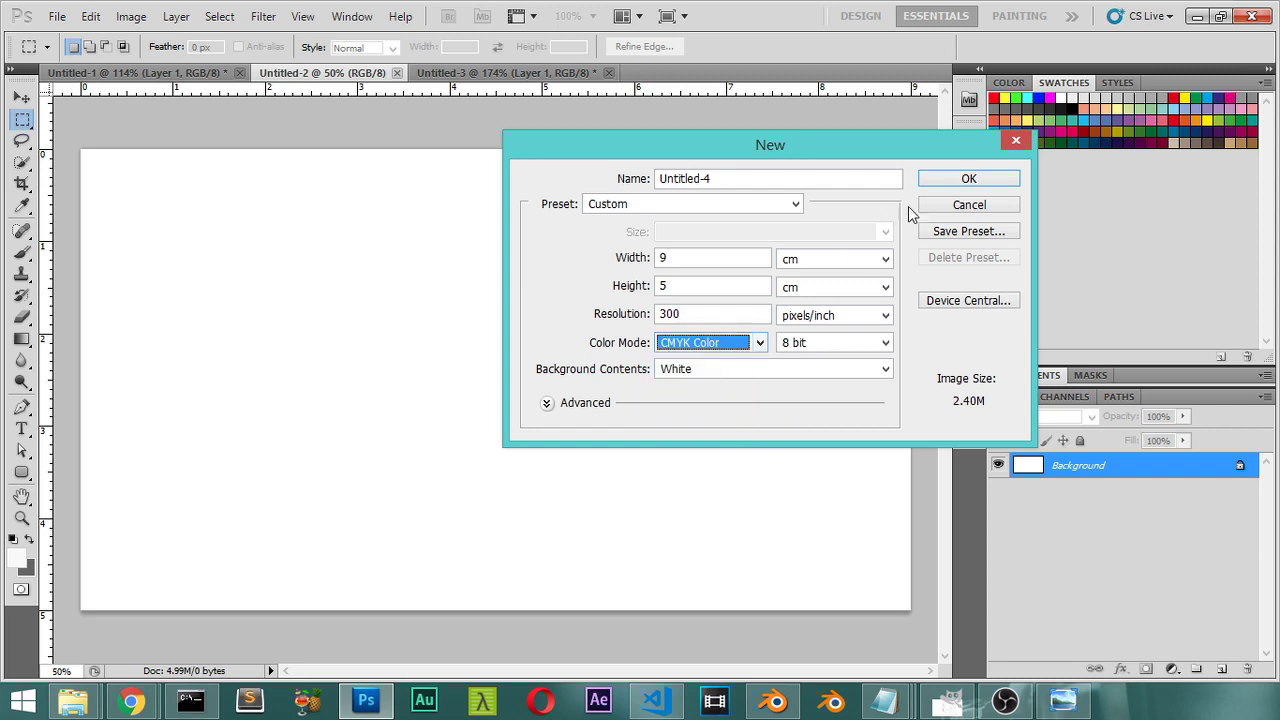
left_click(965, 180)
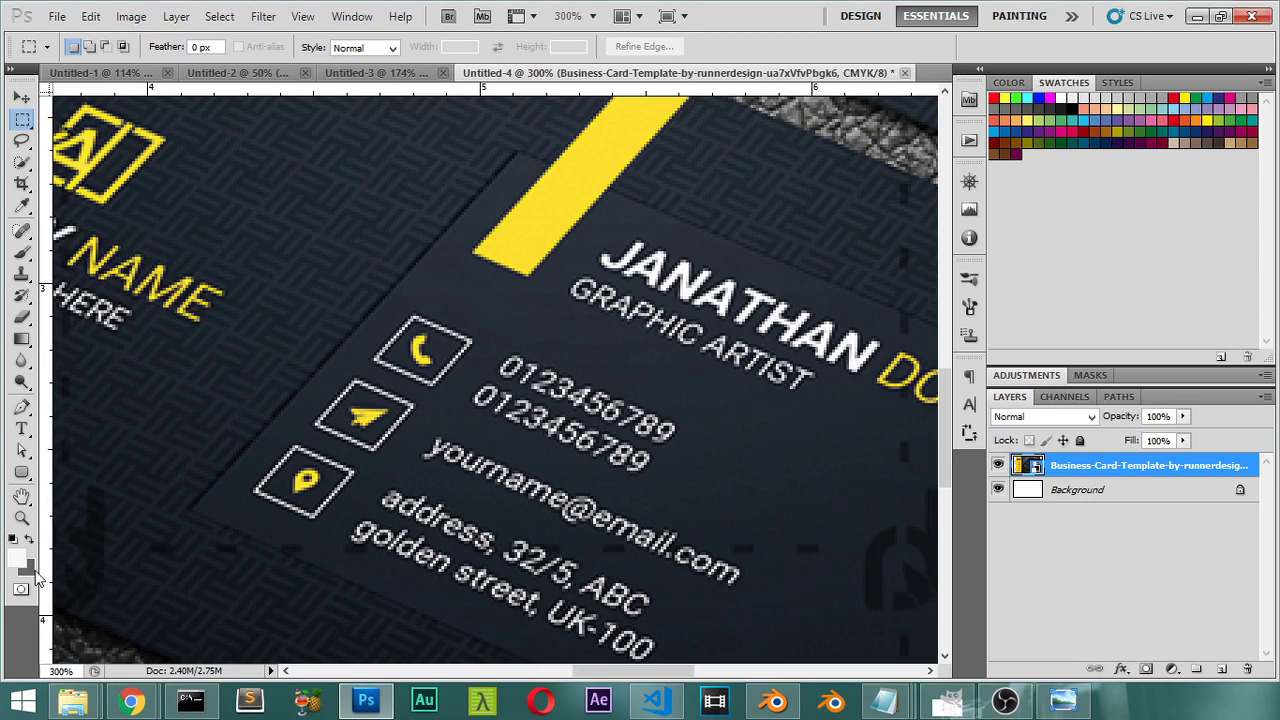
Step: Sample the template's dark navy with the Eyedropper and fill Untitled-2's background with it
key("i")
left_click(385, 73)
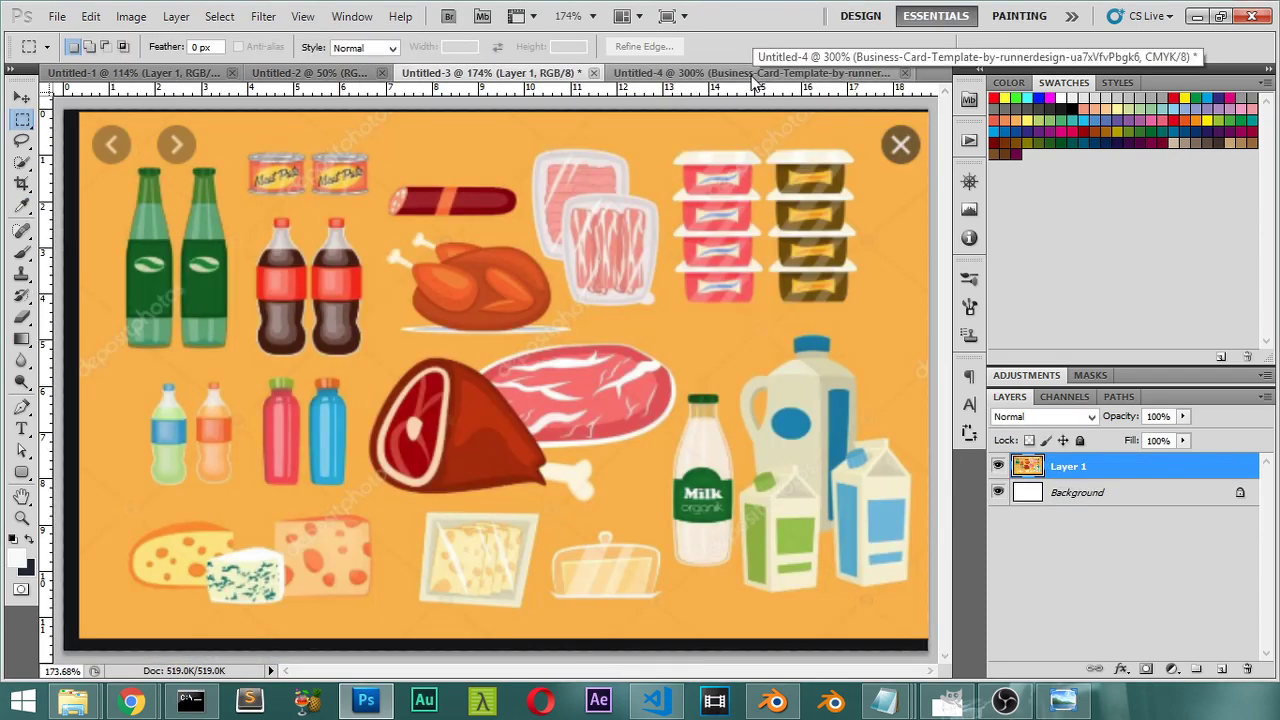
left_click(308, 73)
left_click(308, 76)
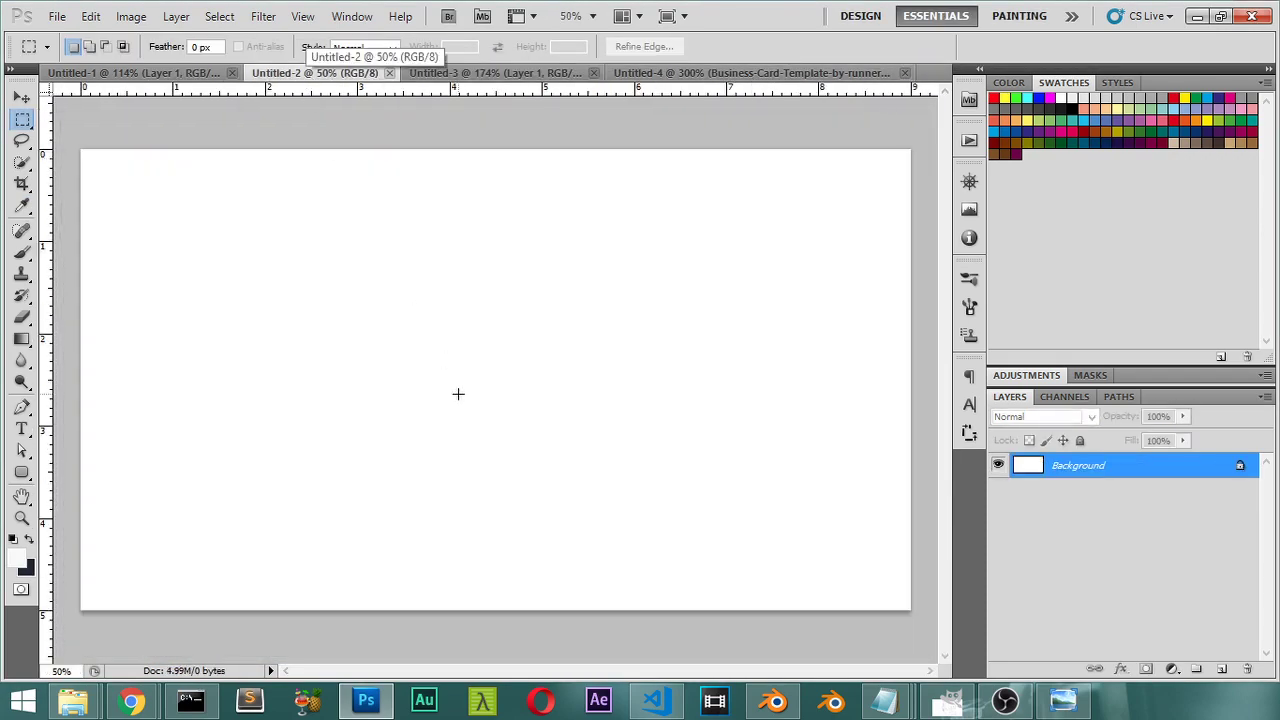
key("ctrl+BackSpace")
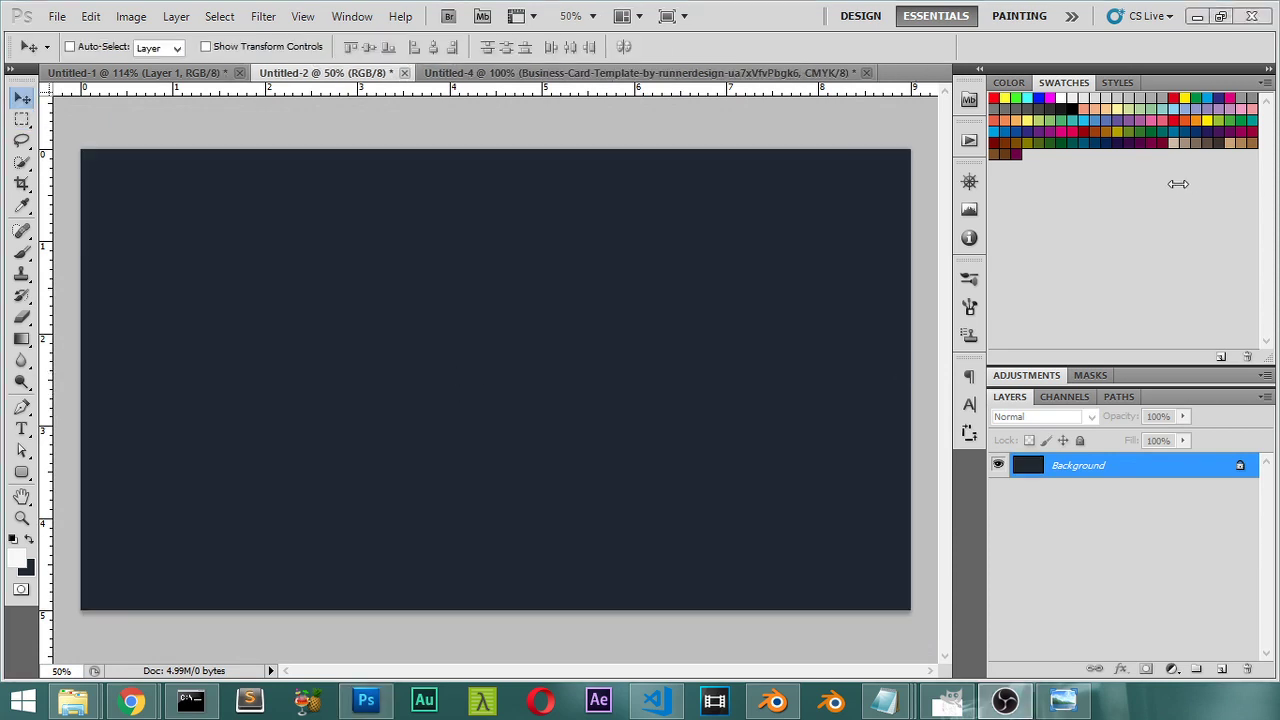
Step: Add a vertical guide at 50% through the card's centre
left_click(302, 17)
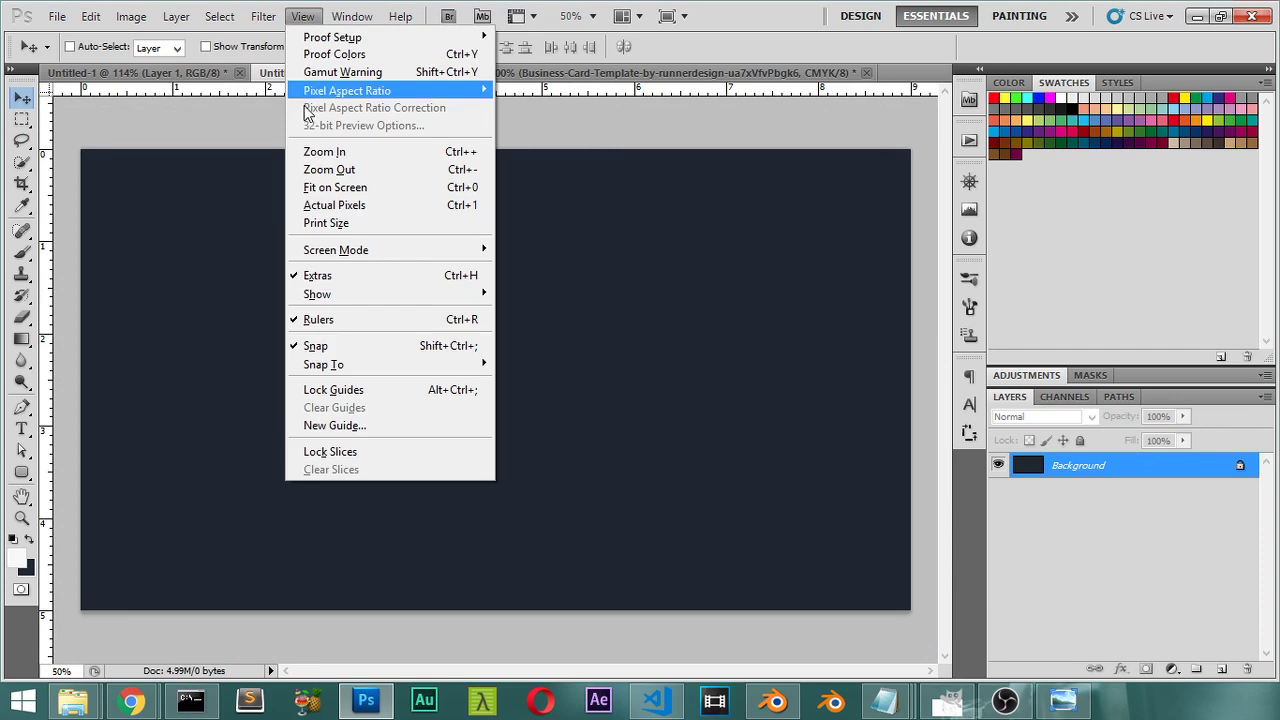
left_click(367, 425)
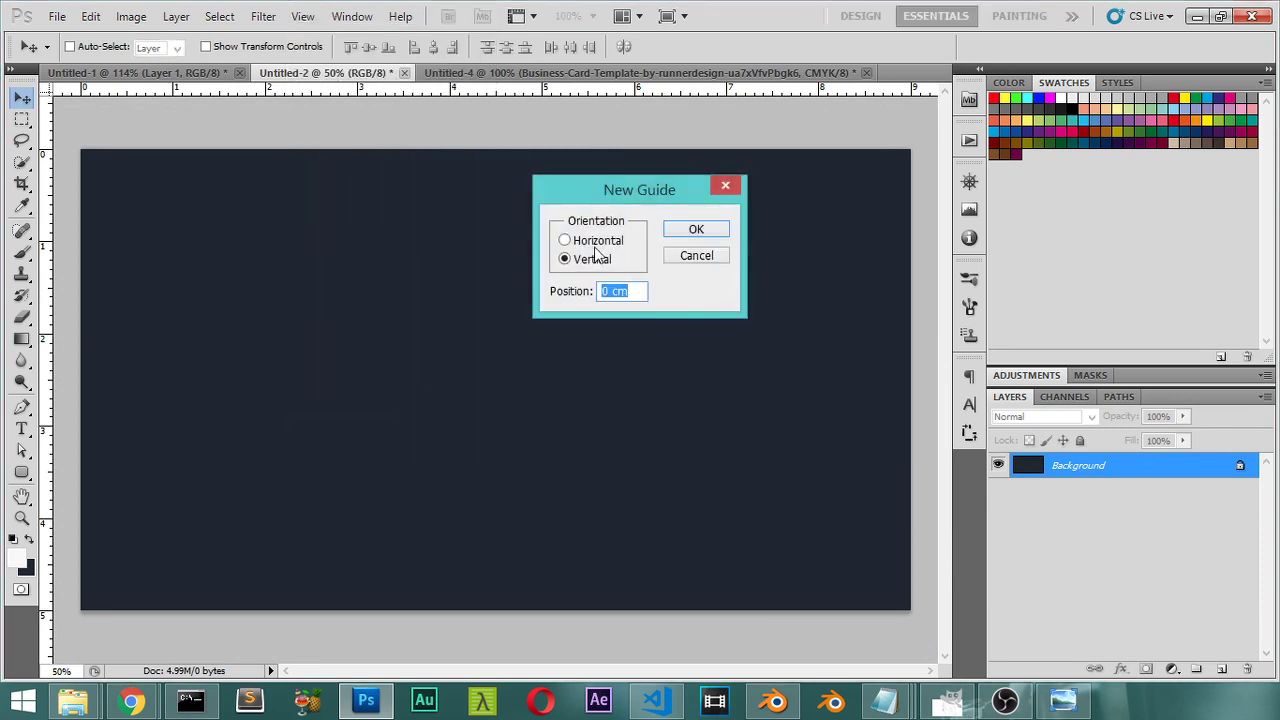
type("50%")
left_click(676, 231)
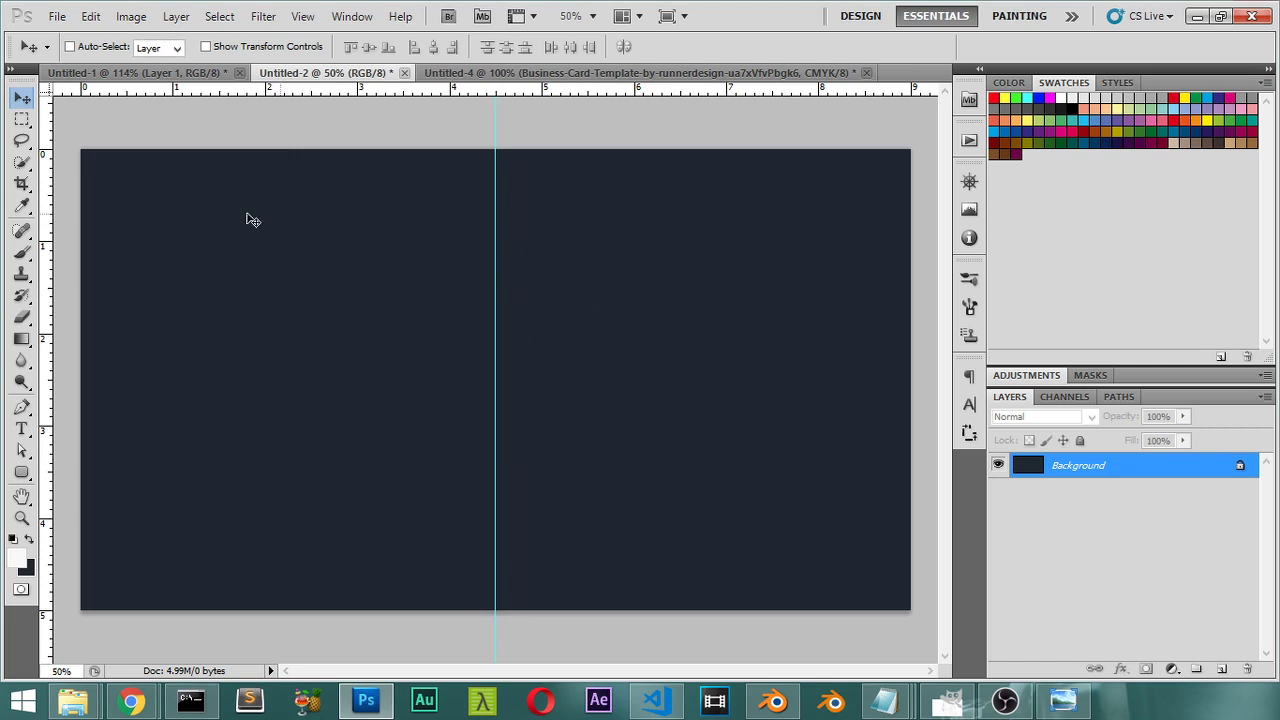
Step: After checking the reference template, add a horizontal guide at 20% near the top
left_click(480, 73)
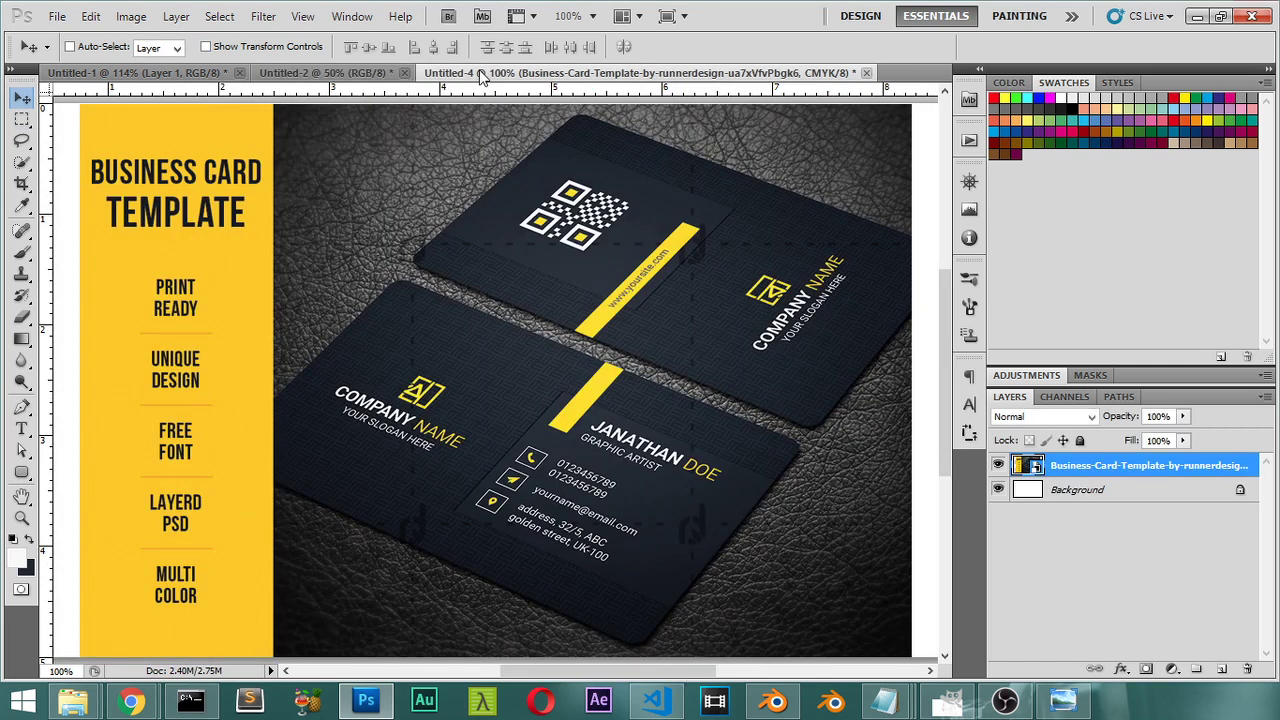
left_click(326, 73)
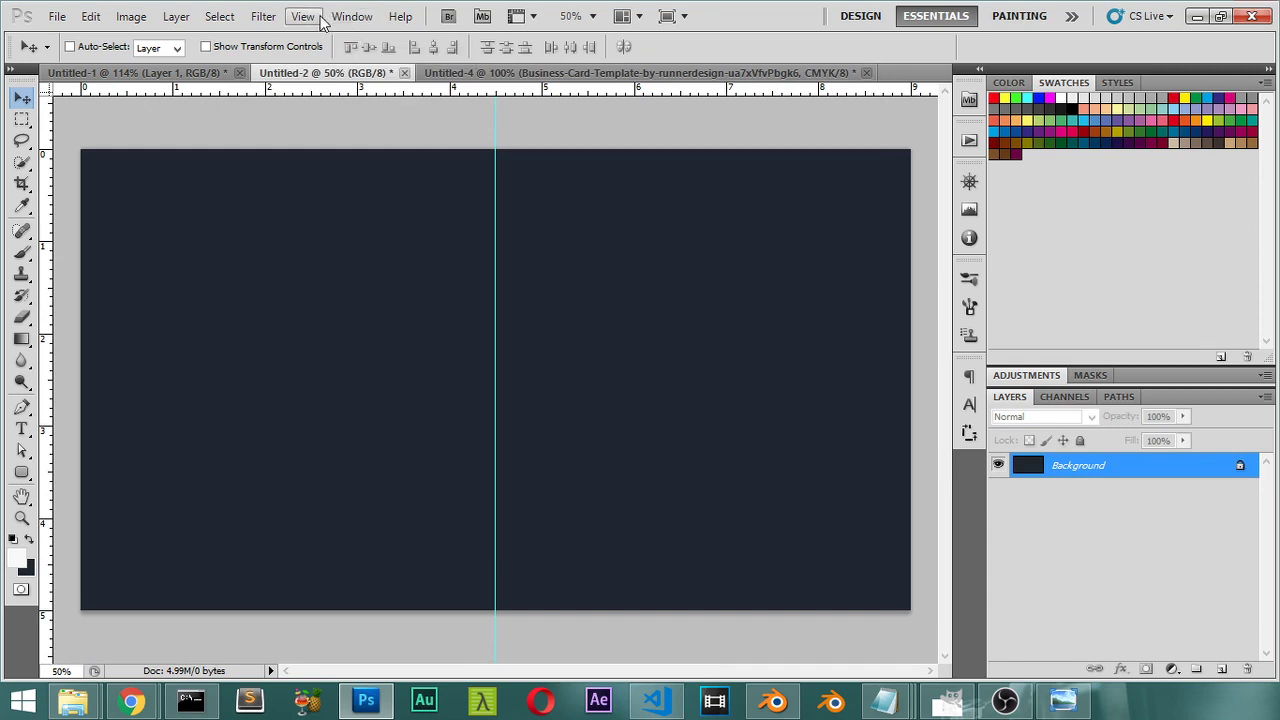
left_click(318, 18)
left_click(386, 427)
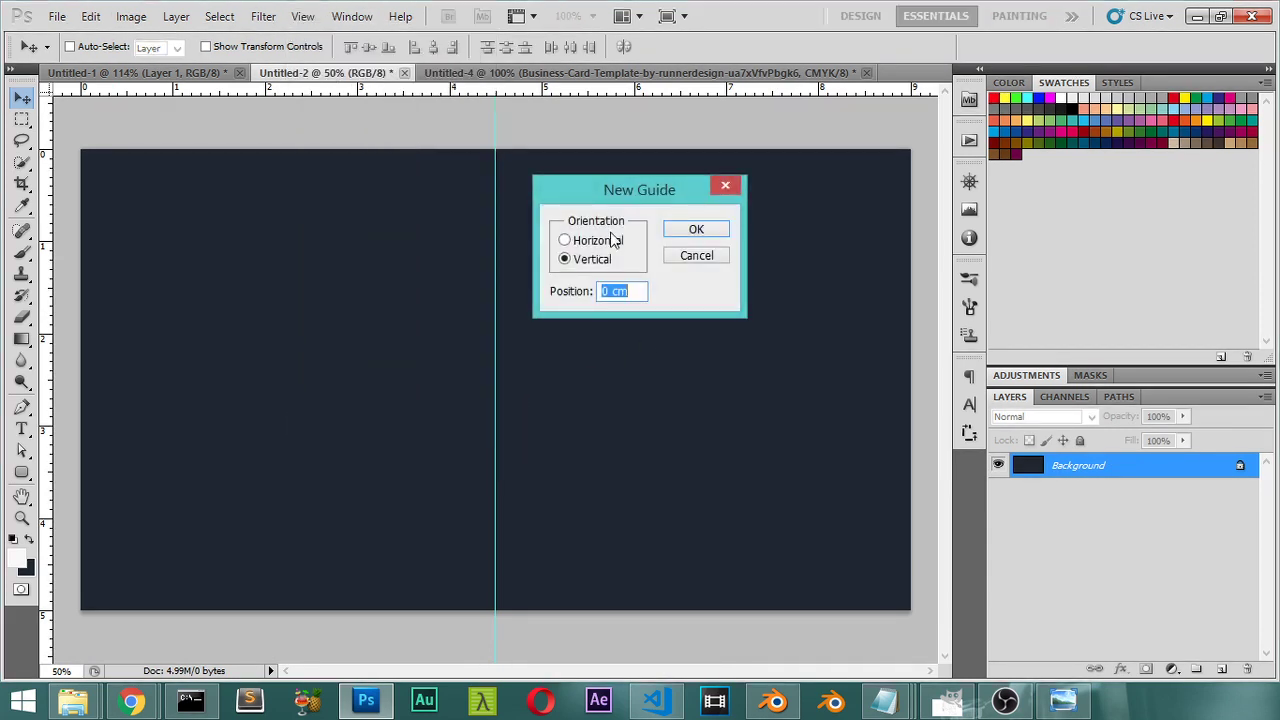
left_click(564, 240)
left_click_drag(643, 290, 578, 290)
type("20")
left_click(690, 229)
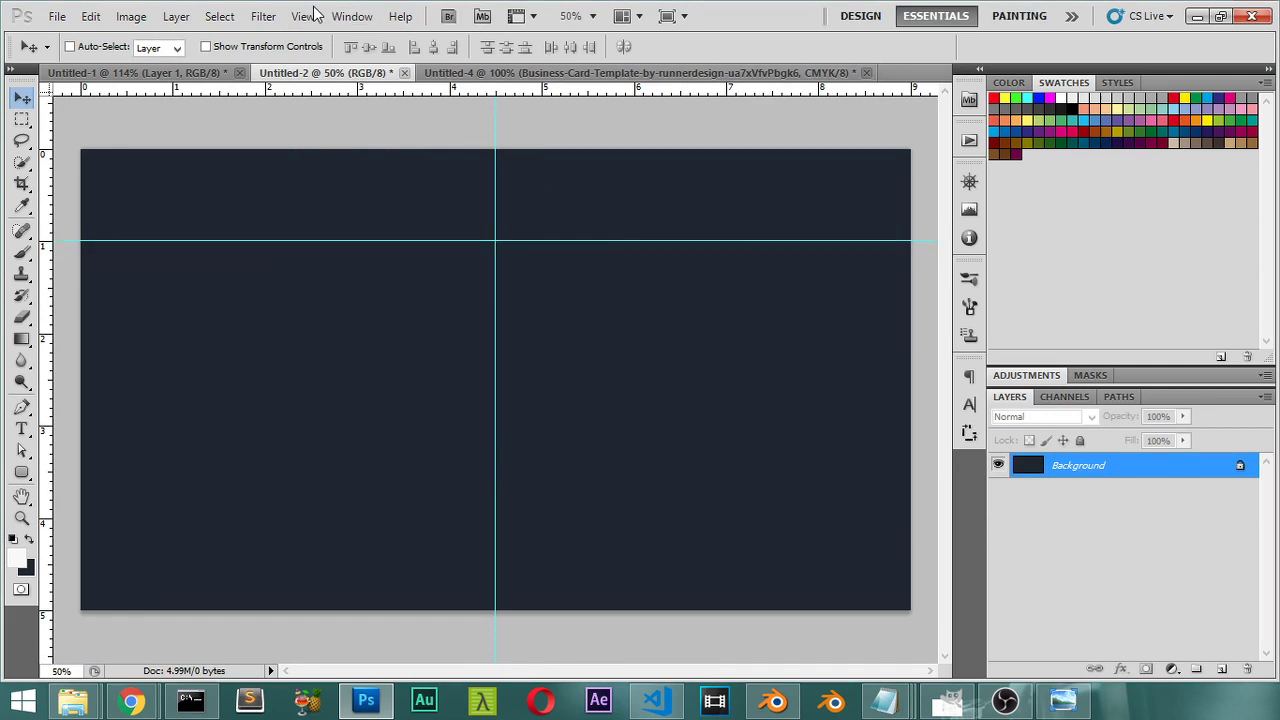
Step: Add a horizontal guide at 82% near the bottom of the card
left_click(303, 16)
left_click(397, 427)
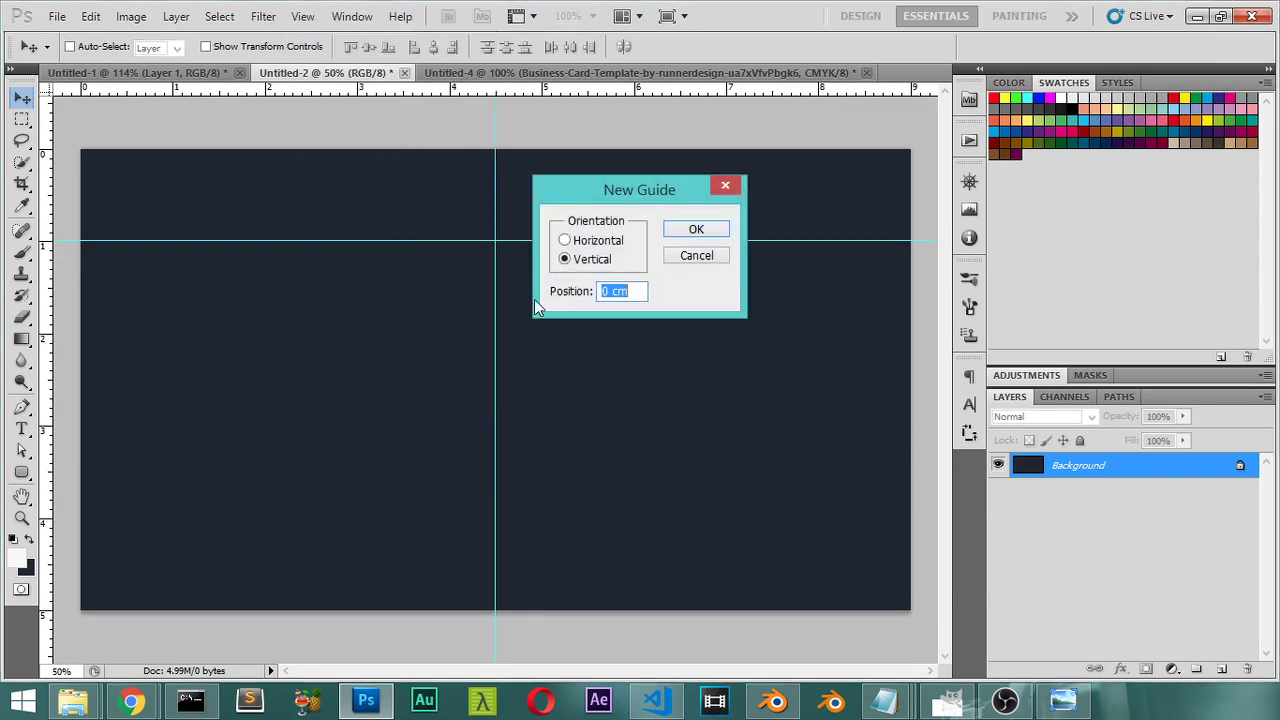
left_click(565, 240)
left_click_drag(633, 291, 585, 292)
type("82")
left_click(716, 232)
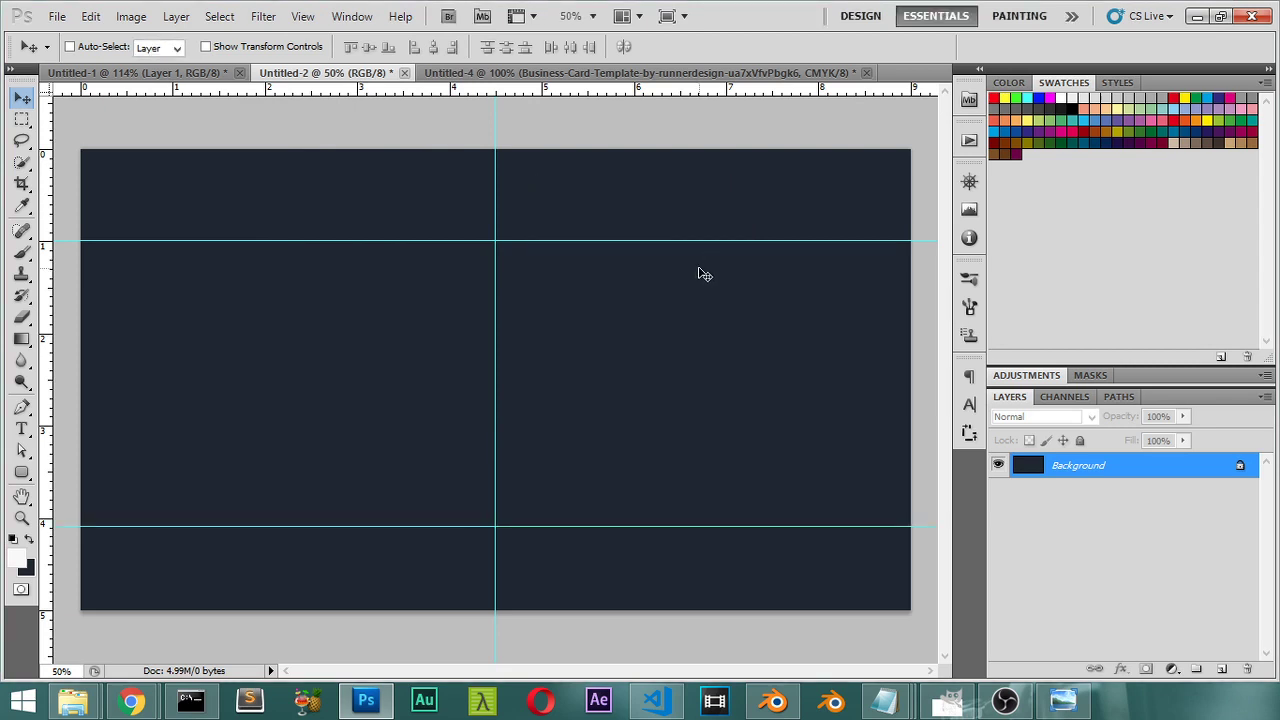
left_click(22, 119)
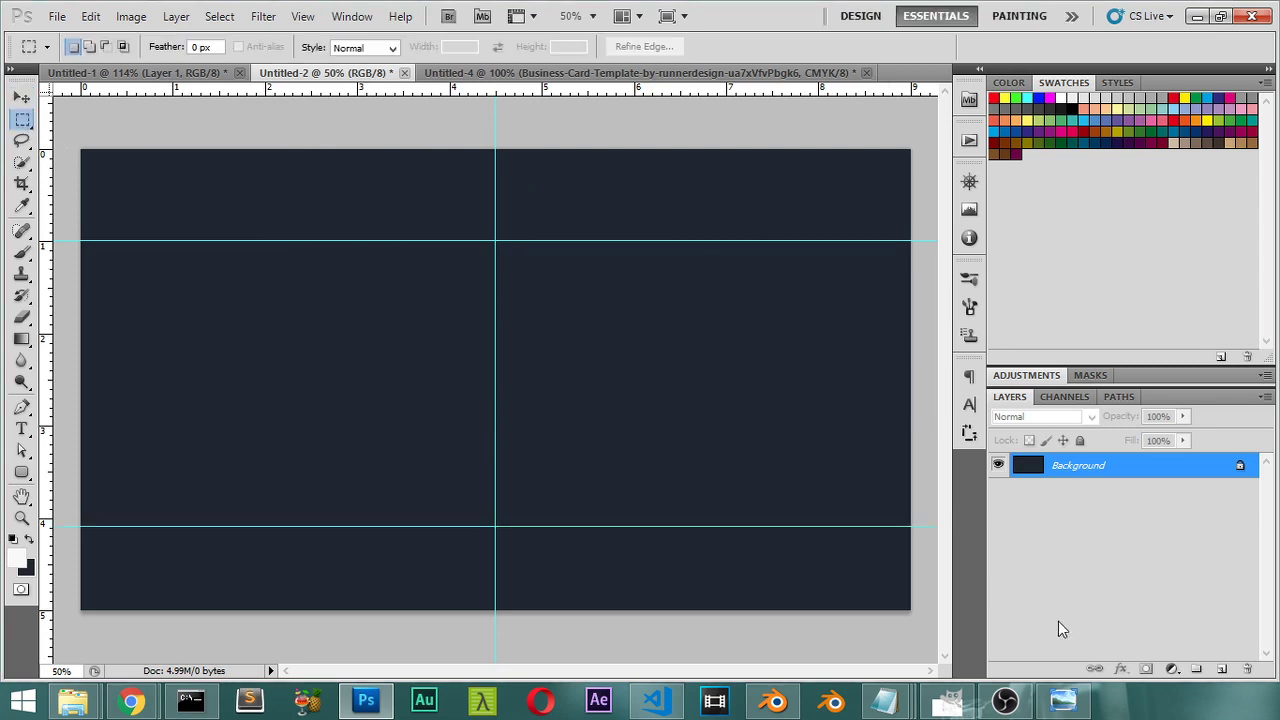
Step: Create Layer 1 and fill the right half between the horizontal guides with white
left_click(1221, 668)
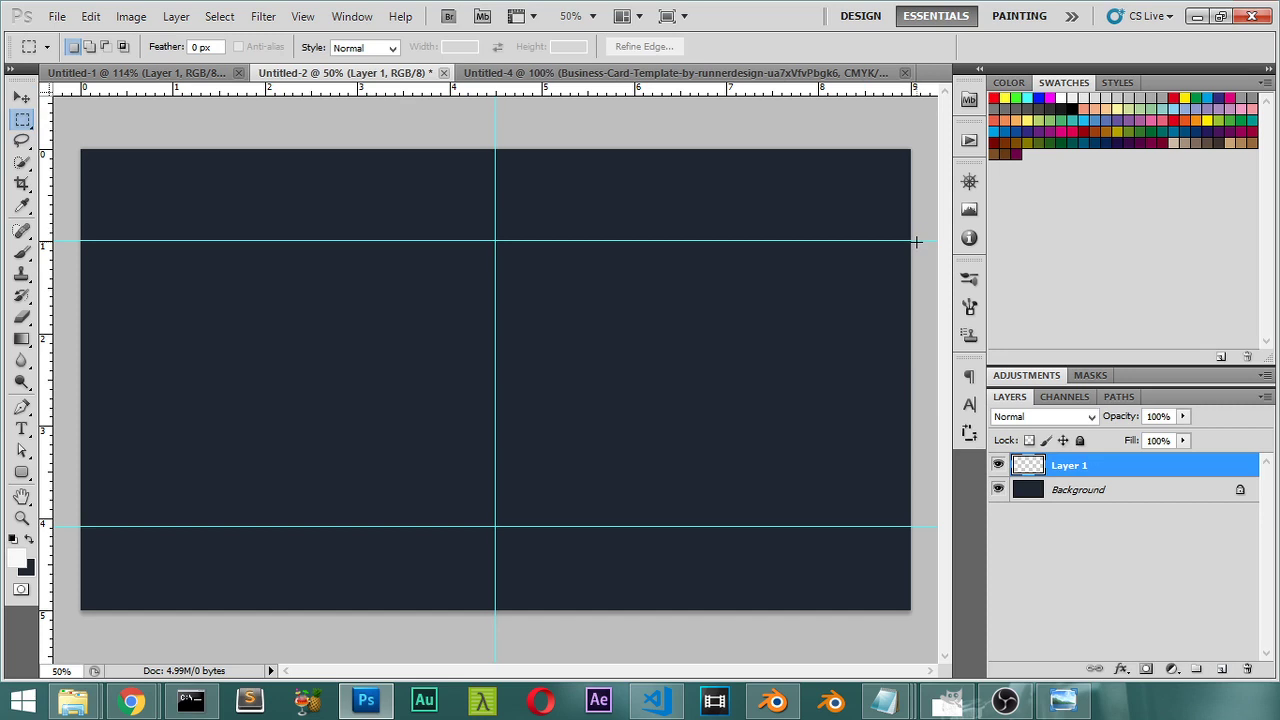
left_click_drag(738, 381, 495, 526)
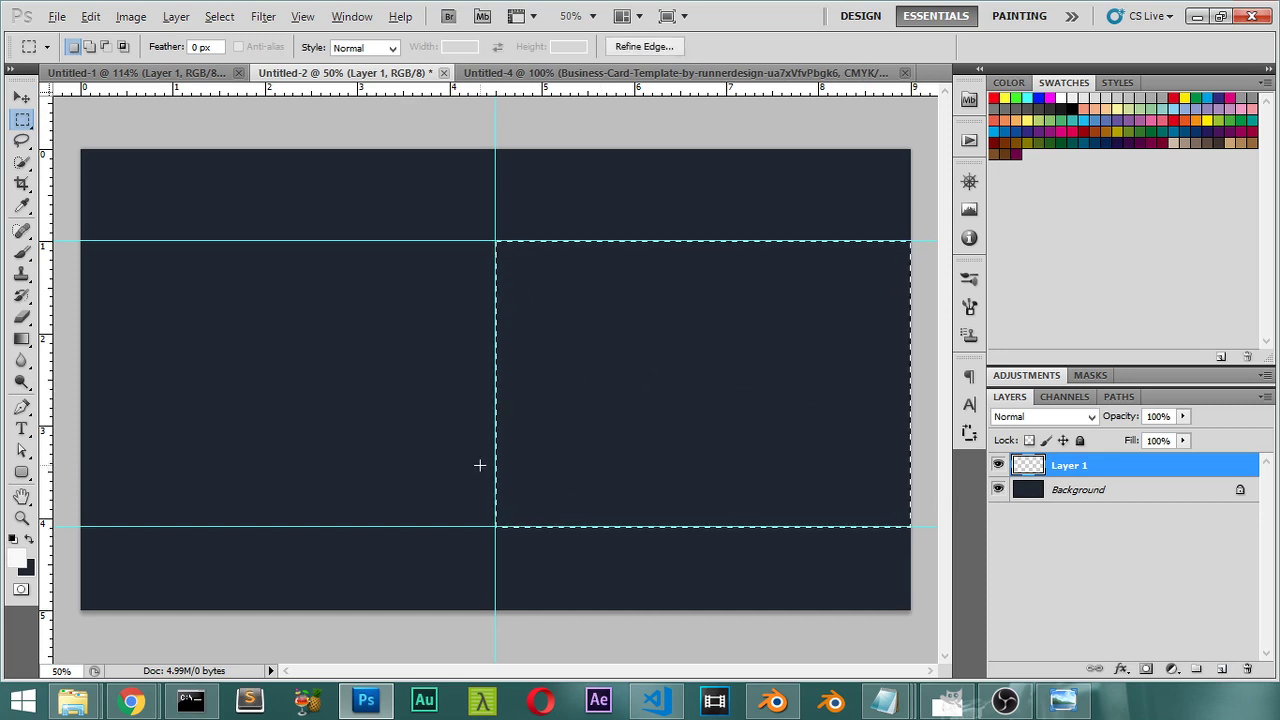
key("alt+BackSpace")
key("ctrl+d")
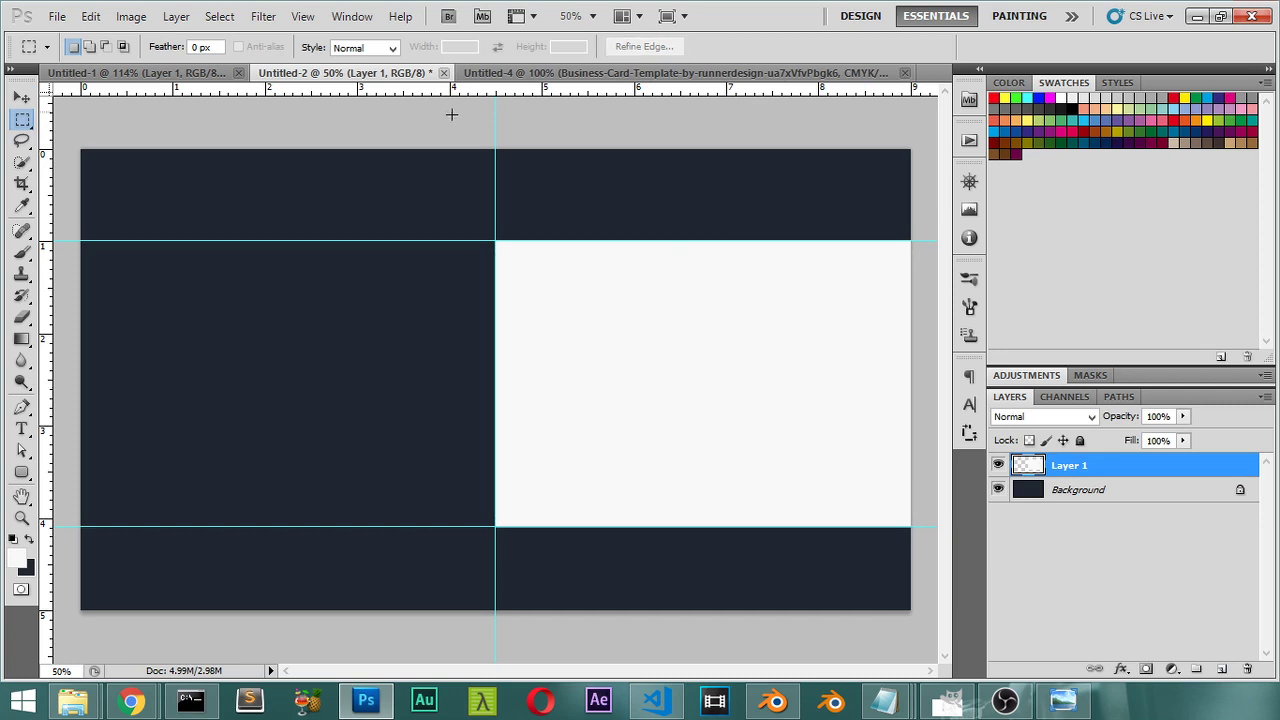
Step: Zoom into the reference template to examine the card's diamond texture
left_click(560, 72)
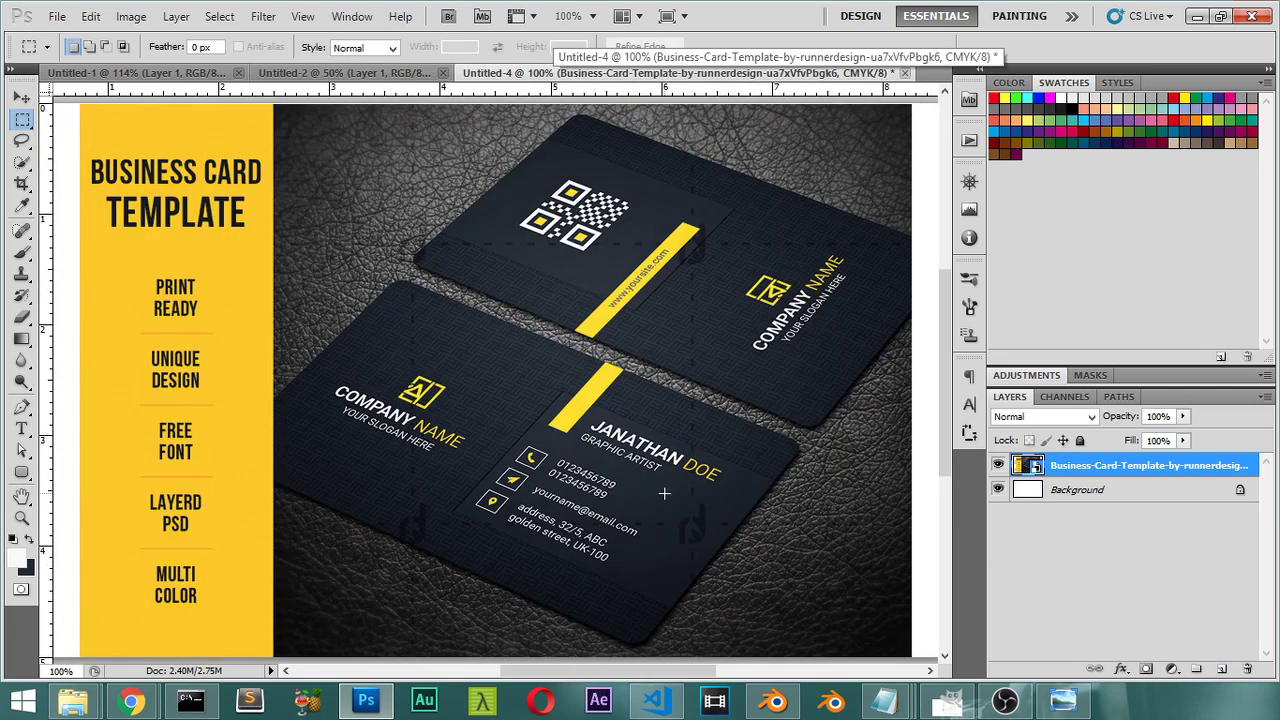
key("ctrl+plus")
key("ctrl+plus")
key("ctrl+plus")
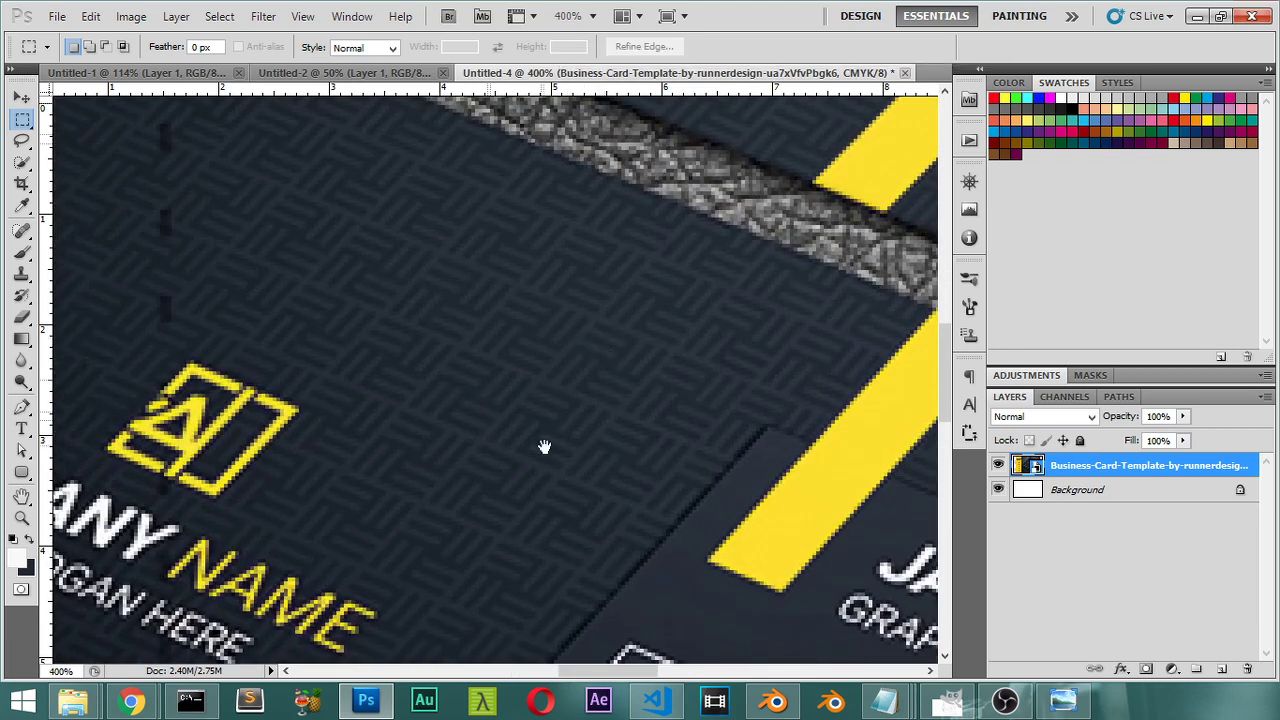
left_click_drag(543, 449, 531, 294)
left_click(340, 72)
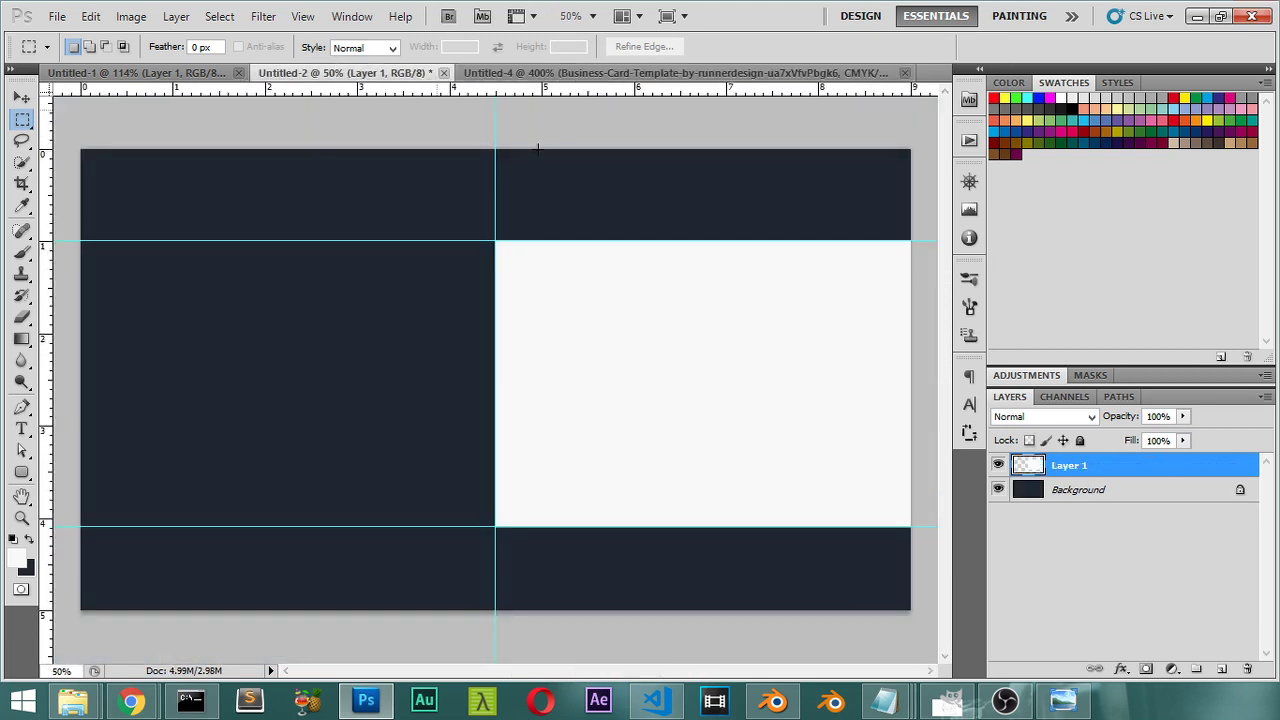
Step: Unlock the Background layer as the editable Layer 0
key("alt+bracketleft")
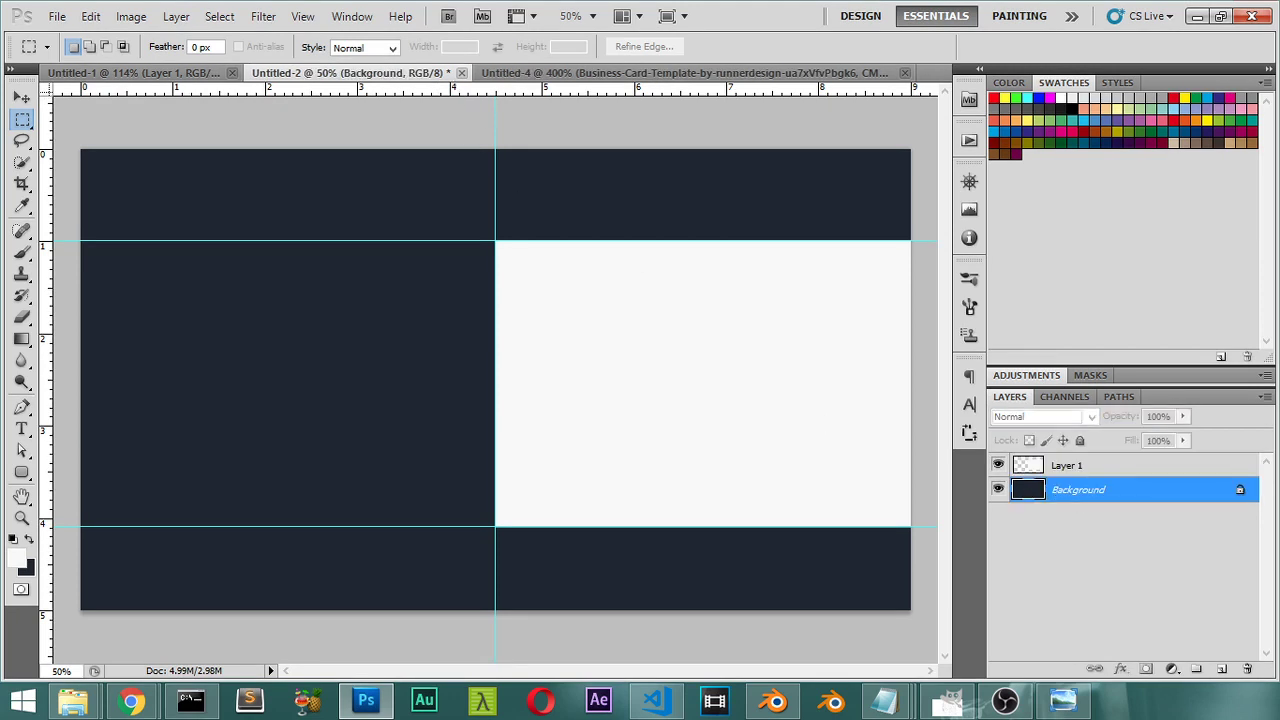
double_click(1175, 497)
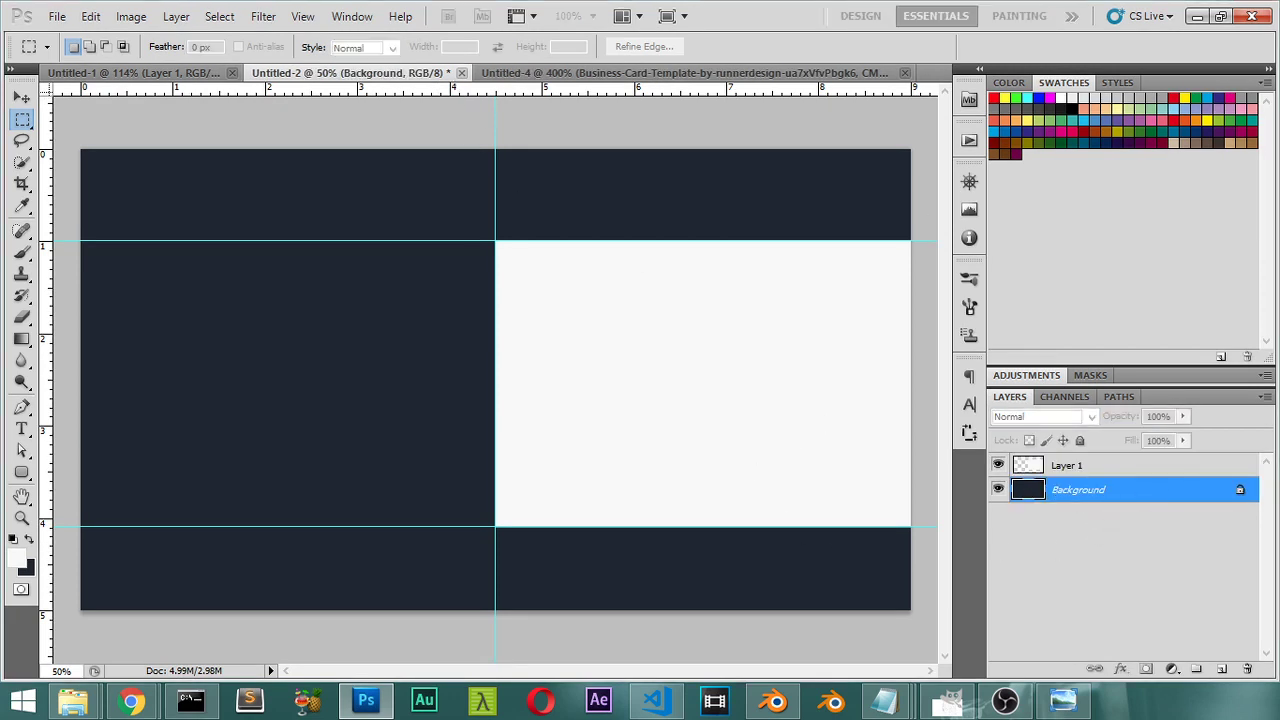
left_click(816, 202)
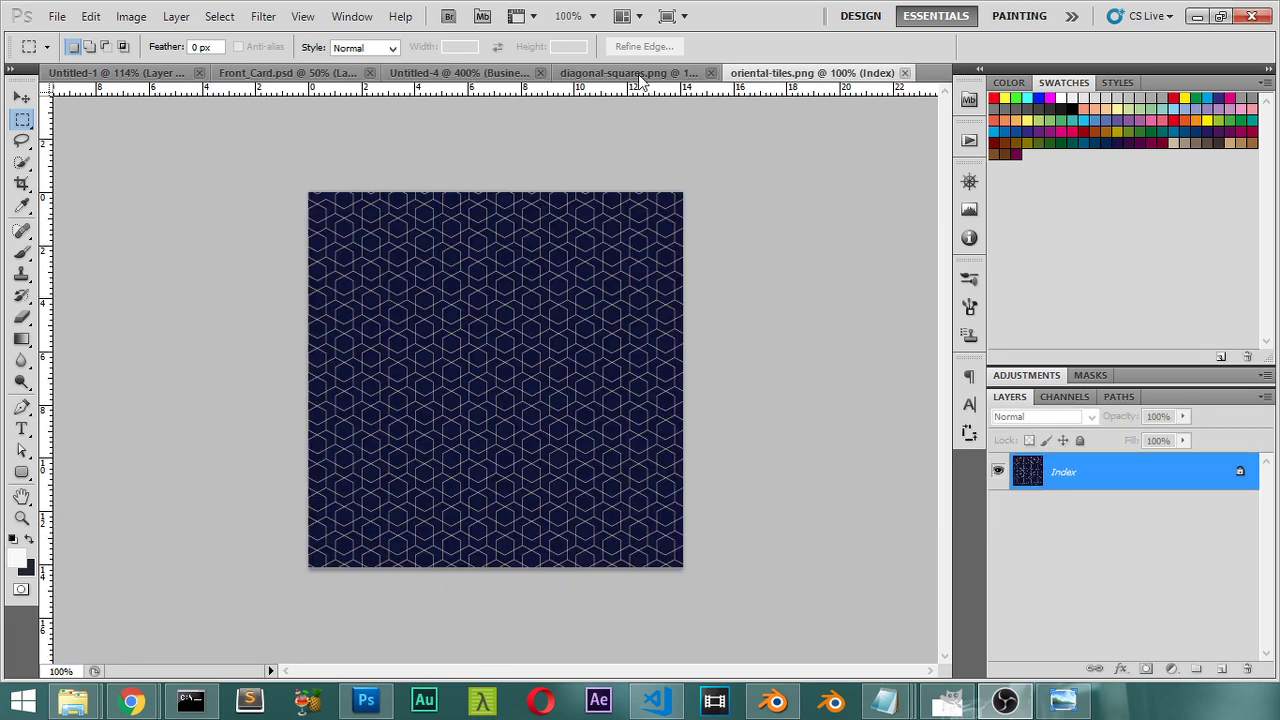
Step: Save diagonal-squares as a pattern, then close the diagonal-squares and oriental-tiles images
left_click(641, 74)
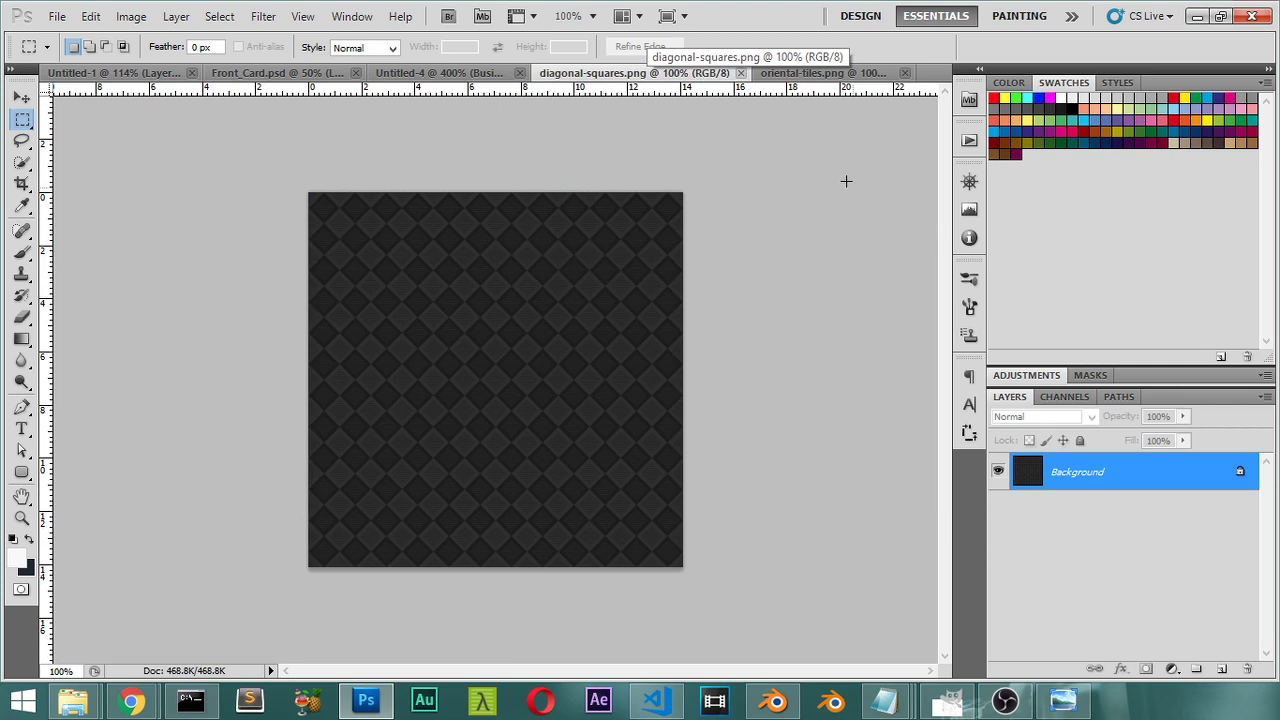
left_click(807, 74)
left_click(685, 76)
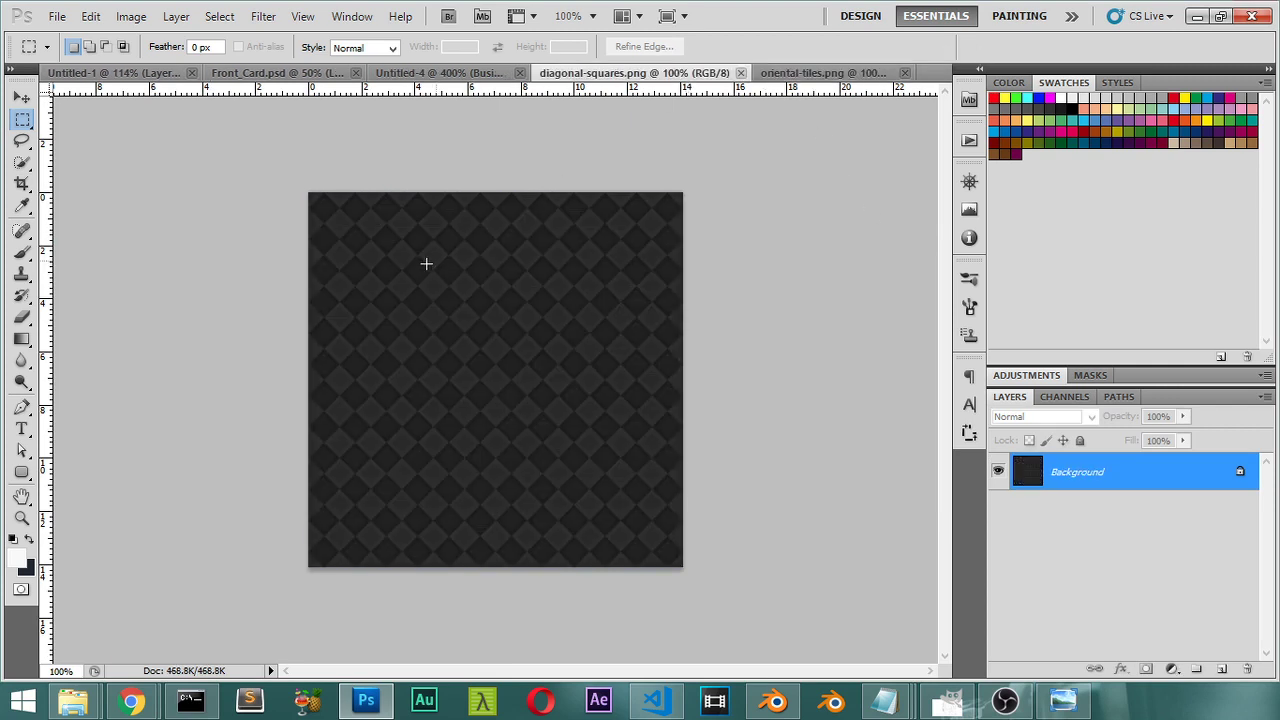
left_click(92, 16)
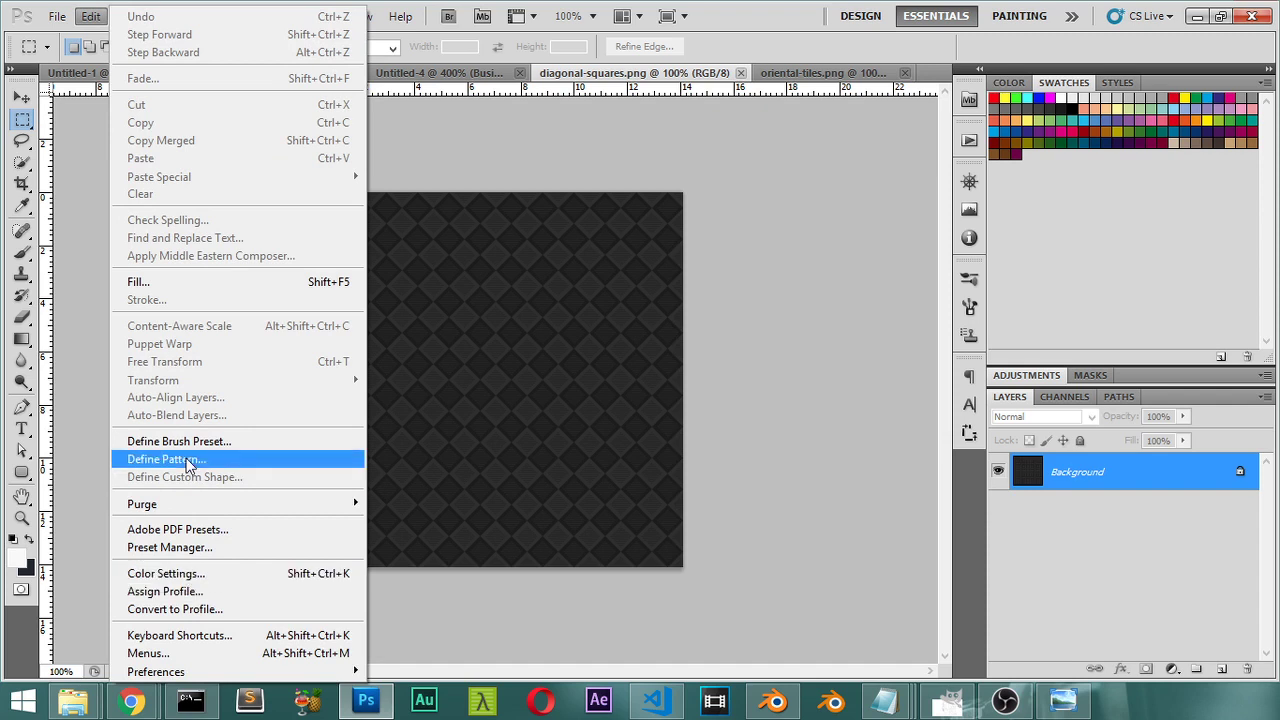
left_click(165, 459)
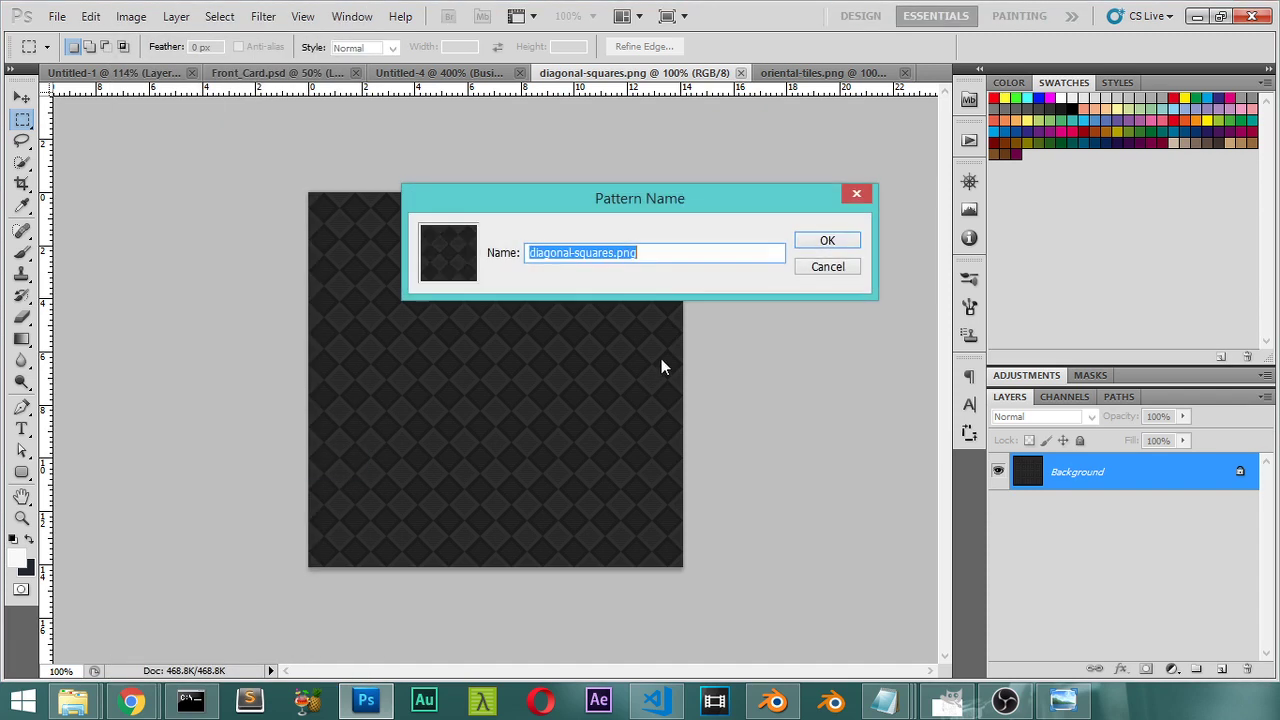
left_click(712, 253)
key("BackSpace")
key("BackSpace")
key("BackSpace")
key("BackSpace")
key("BackSpace")
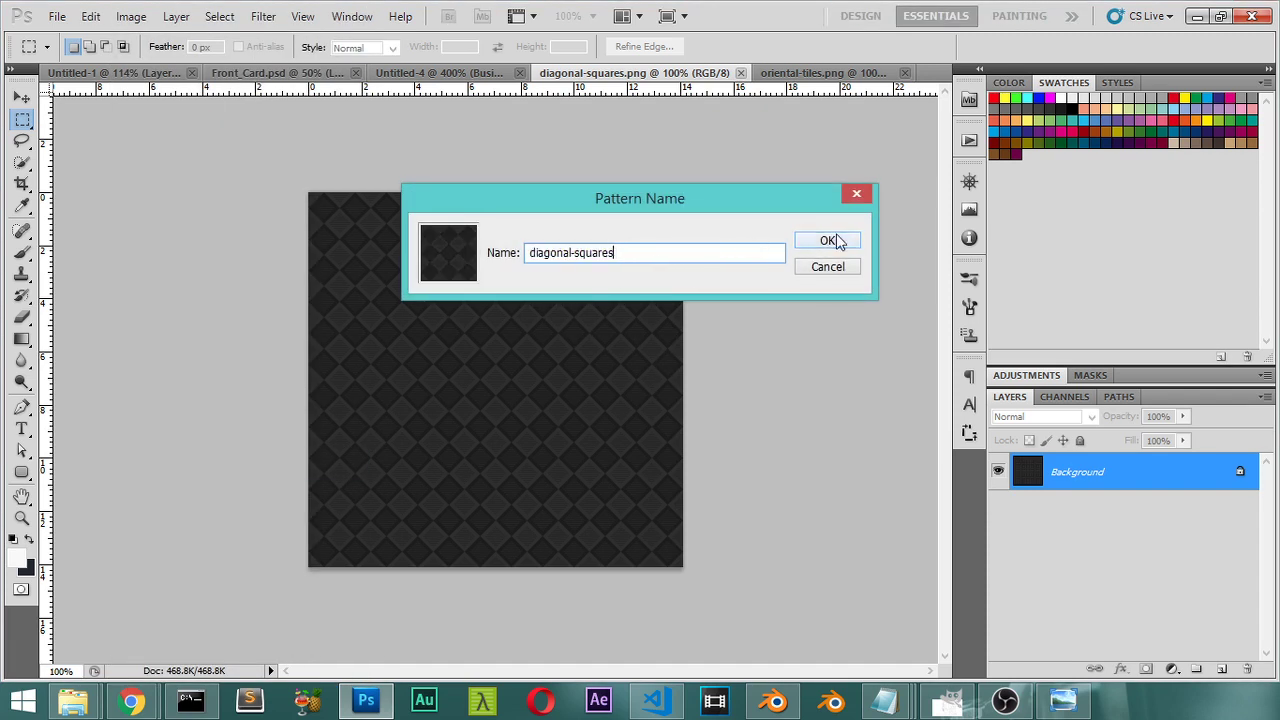
left_click(826, 243)
key("ctrl+w")
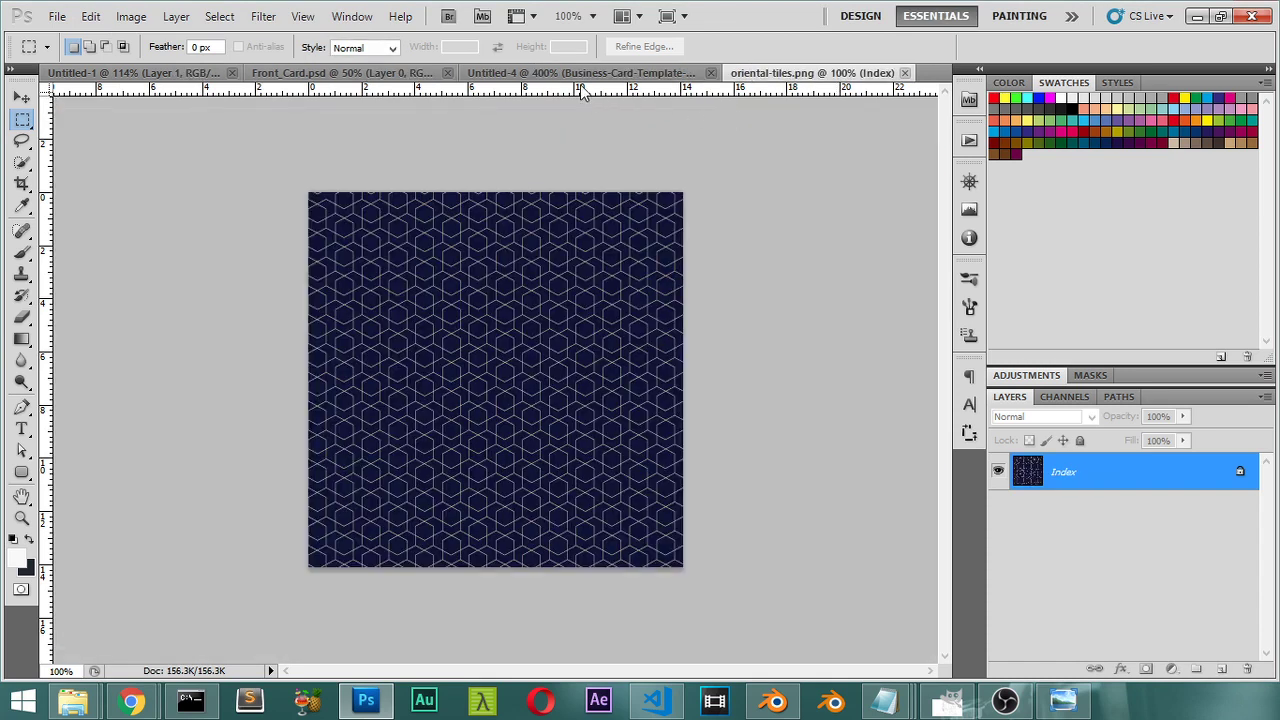
key("ctrl+w")
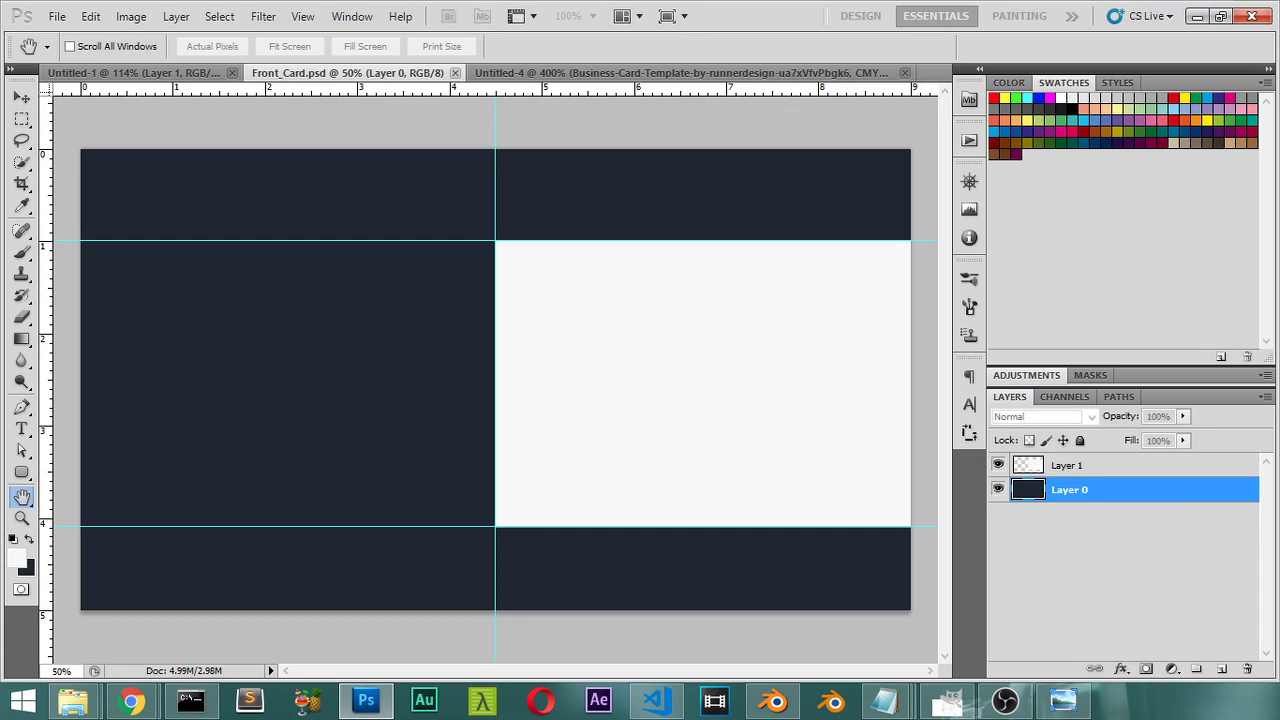
Step: Add a Pattern Overlay to Layer 0 using the dark diamond pattern
double_click(1150, 489)
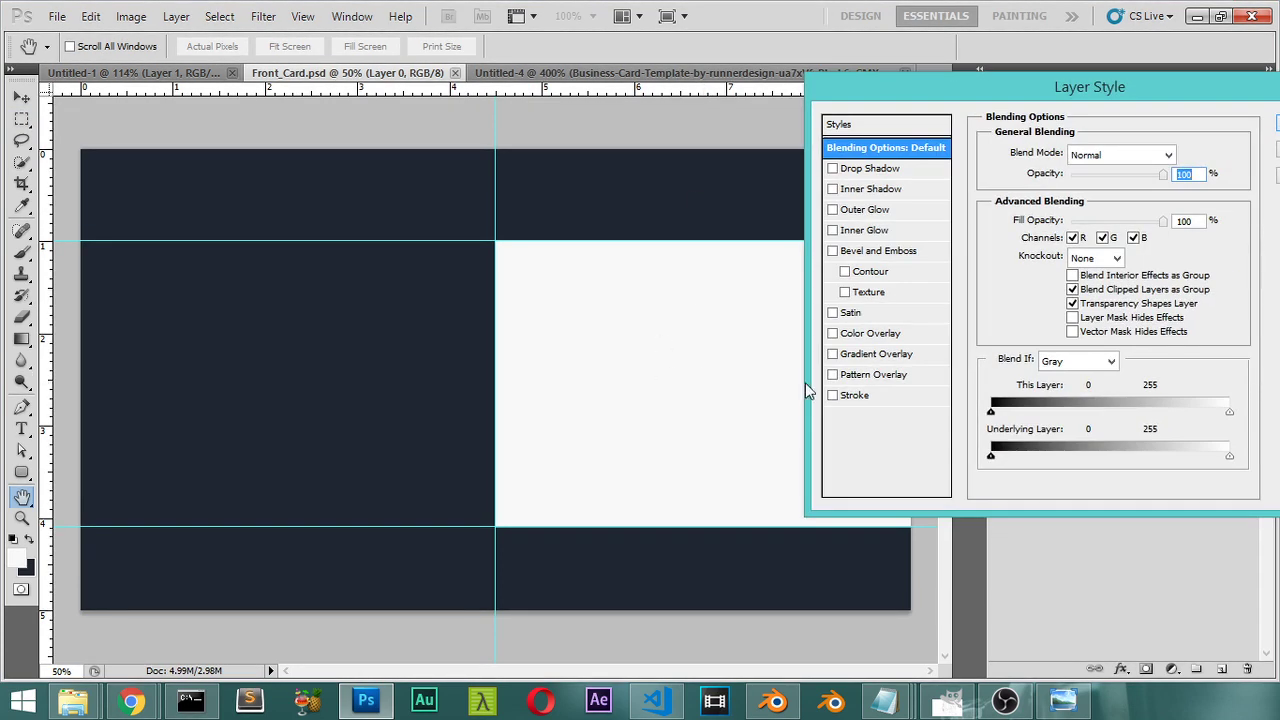
left_click(870, 376)
left_click(1113, 215)
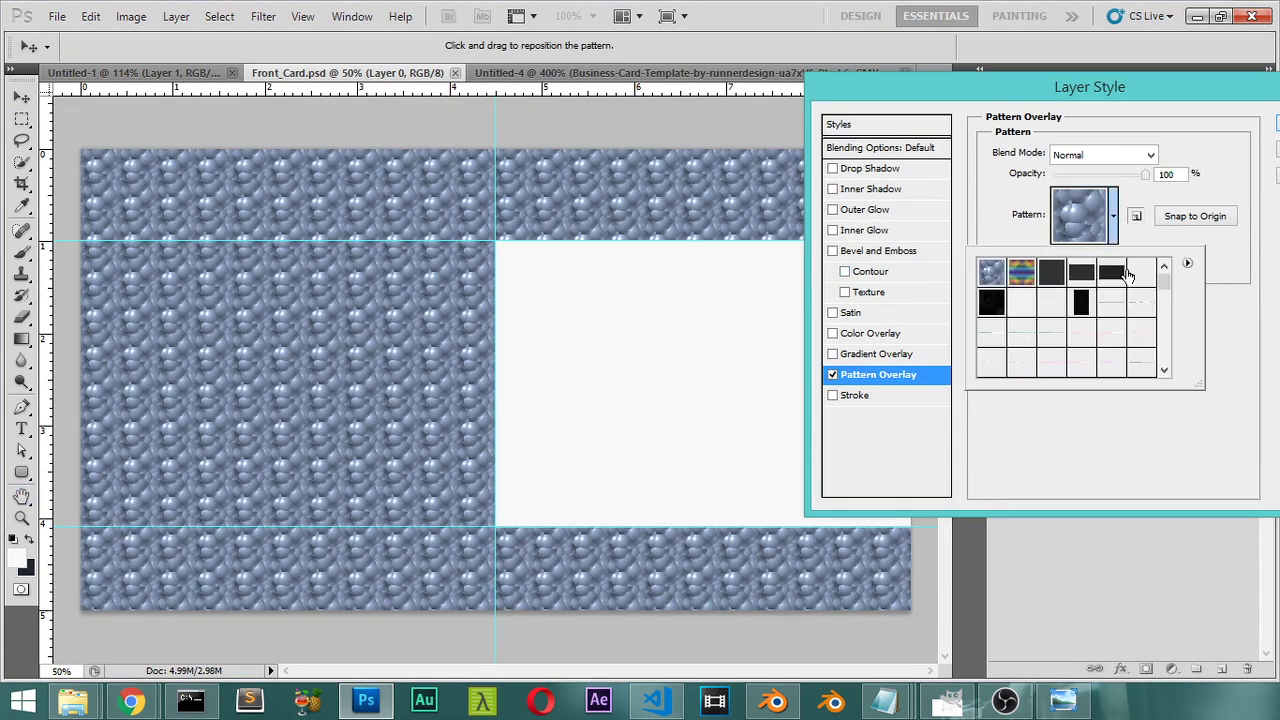
left_click_drag(1160, 290, 1166, 390)
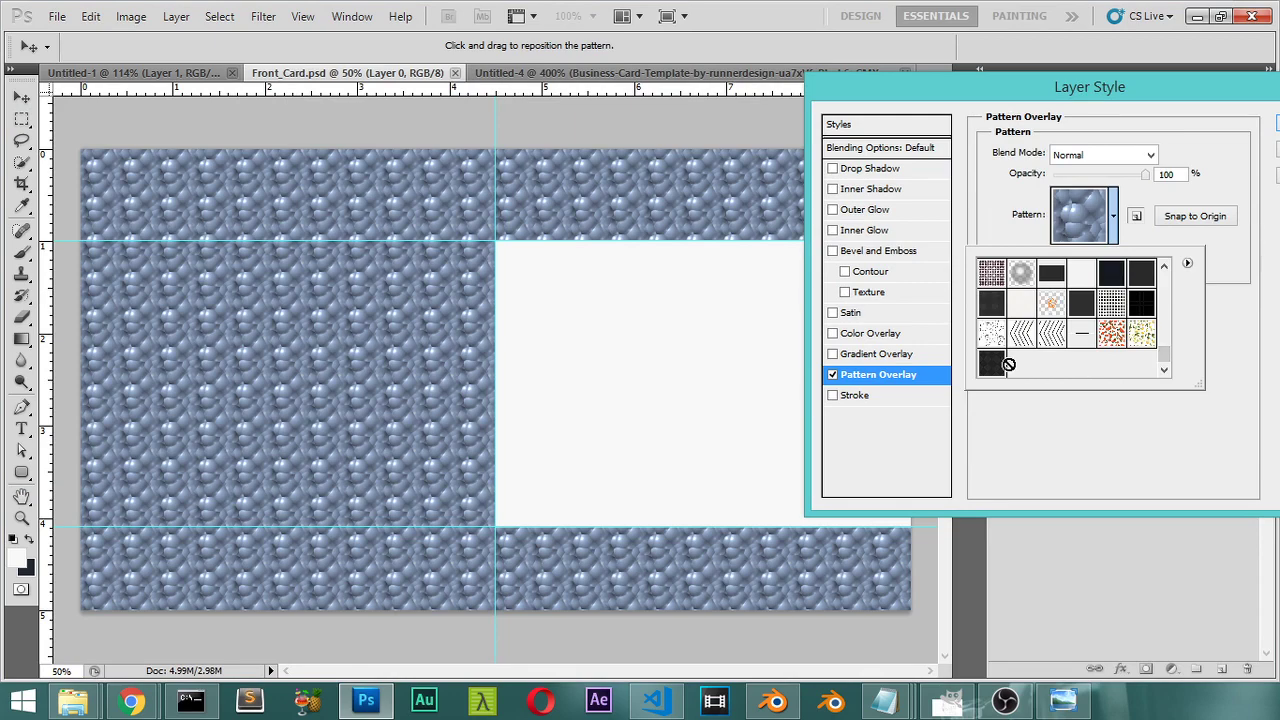
left_click(992, 368)
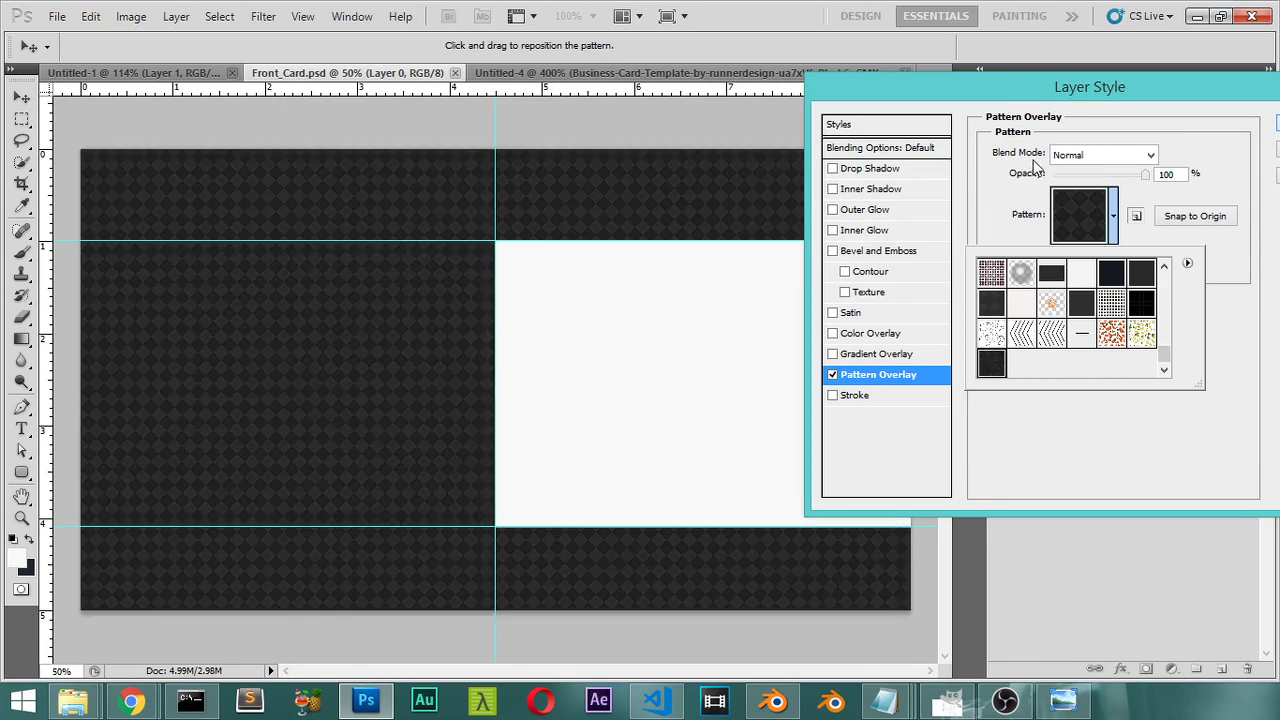
left_click(1013, 106)
left_click_drag(1013, 88, 938, 87)
Step: Set the pattern overlay scale to 160% and apply it
left_click(1042, 254)
type("155")
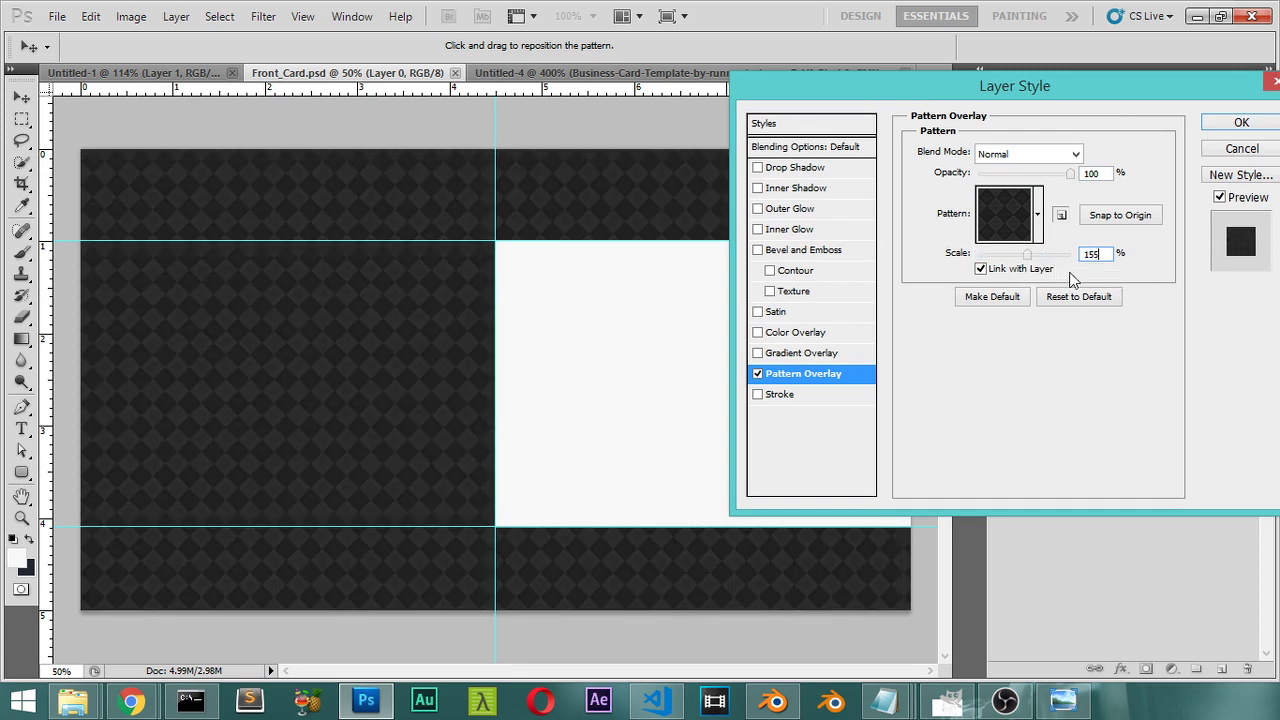
double_click(1091, 254)
type("160")
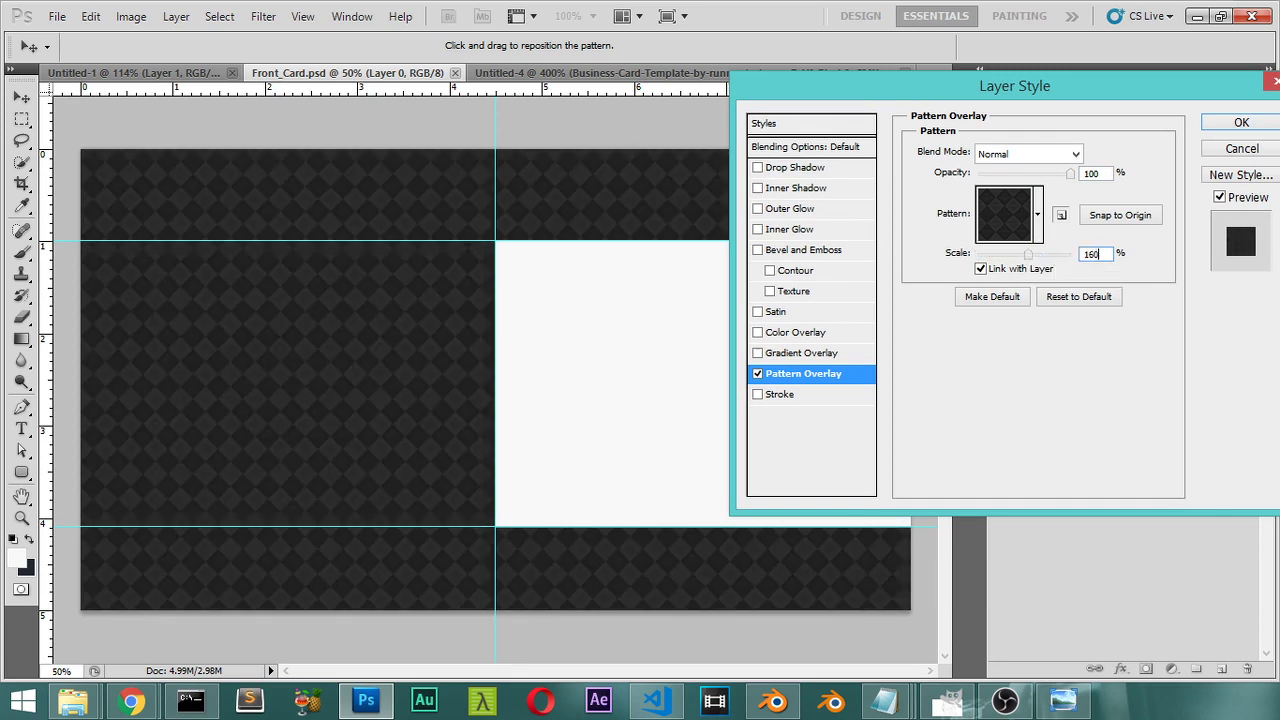
left_click(1212, 122)
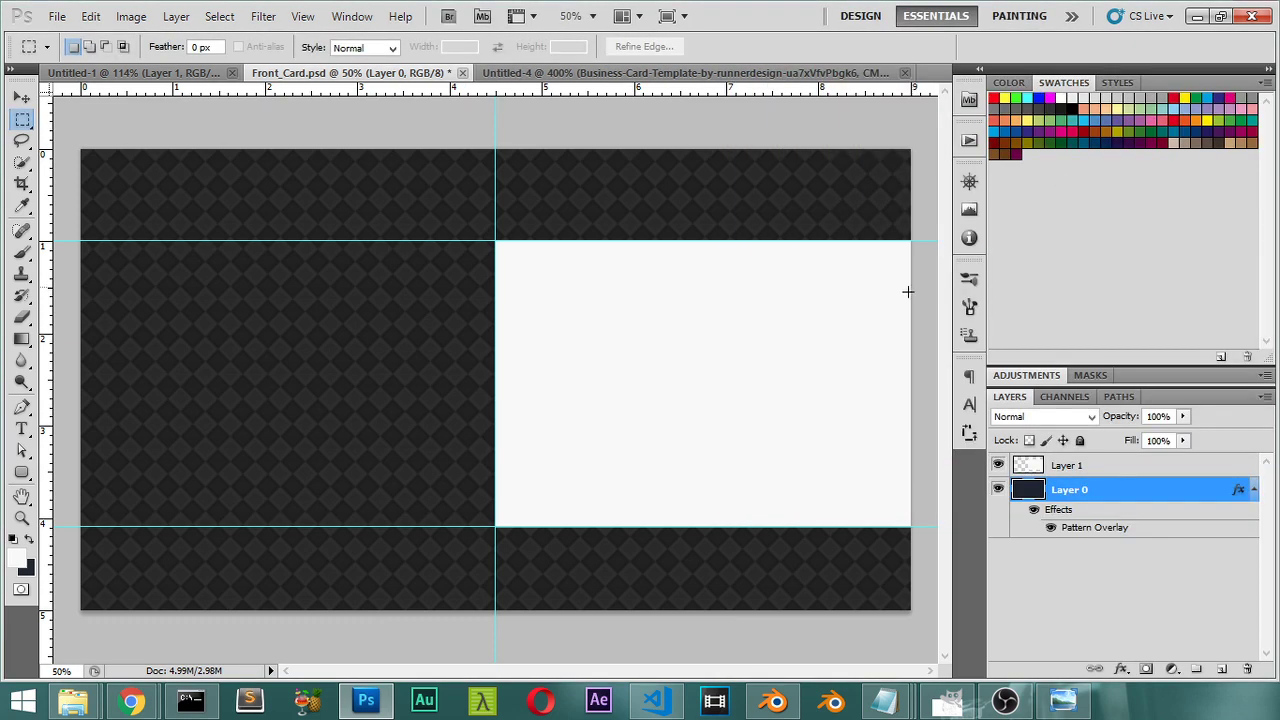
Step: Give Layer 1 a red Color Overlay, then switch to the Untitled-4 template with the Eyedropper
double_click(1118, 474)
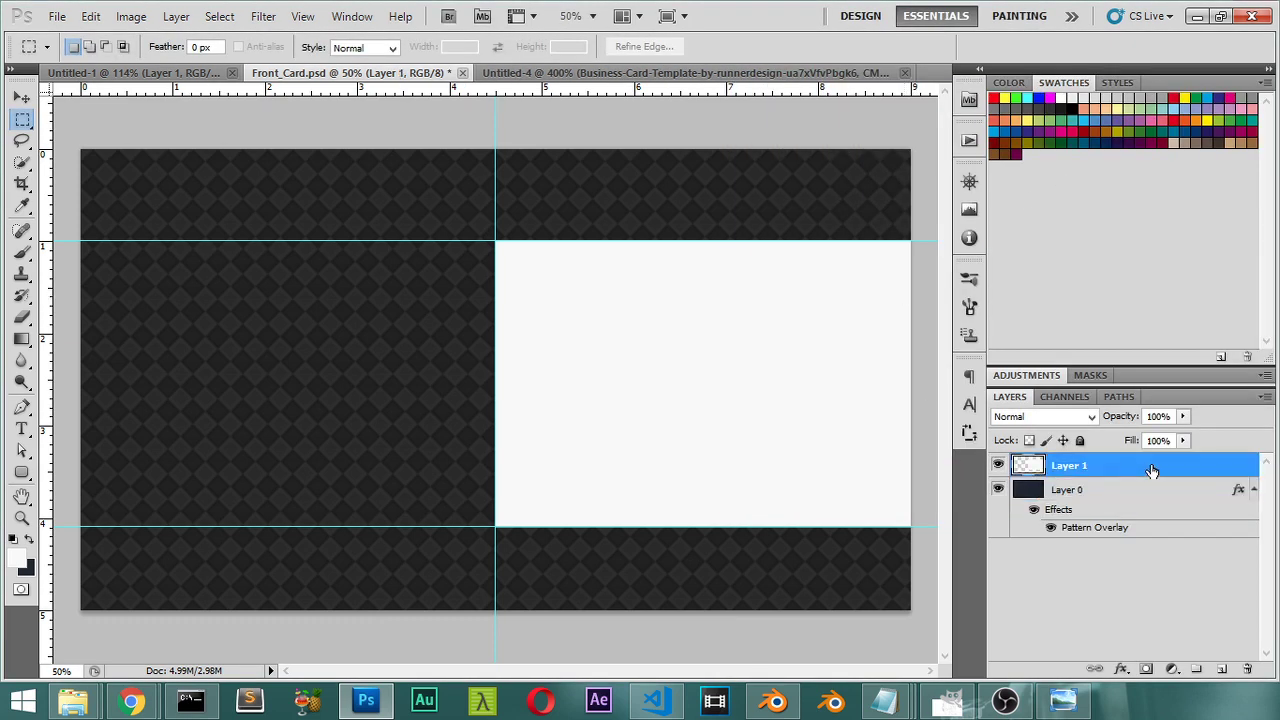
left_click(797, 333)
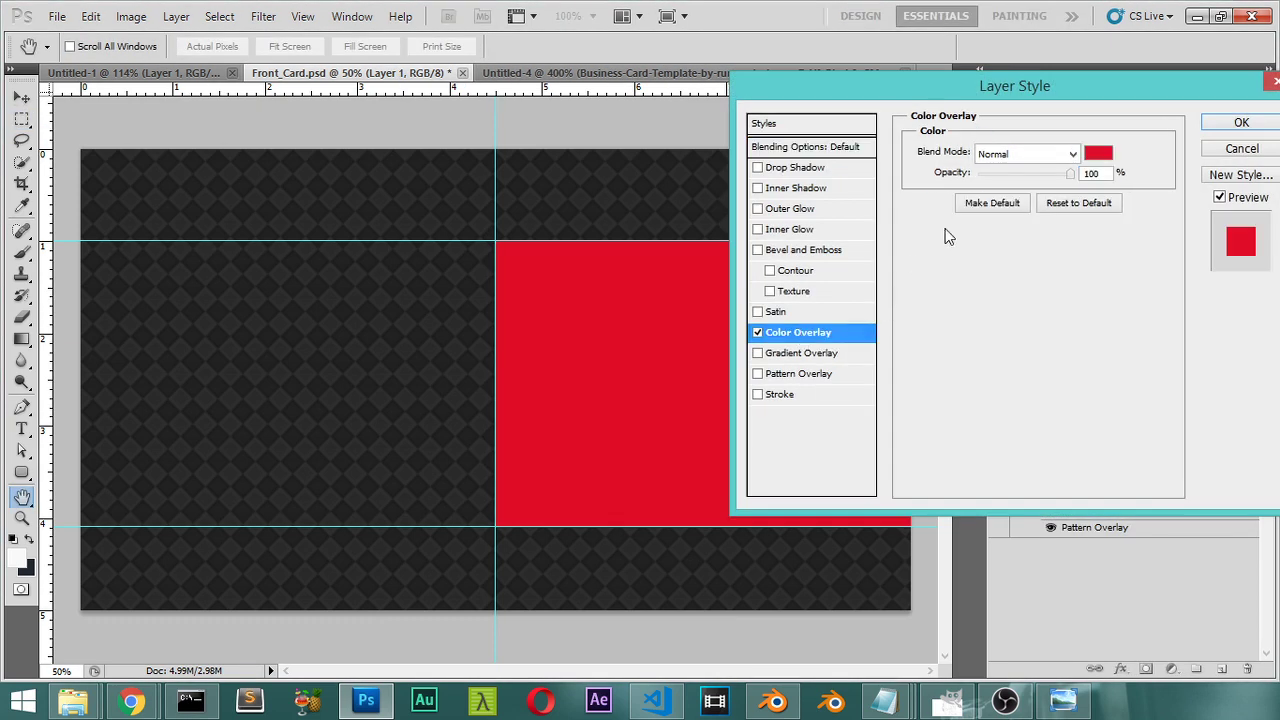
left_click(1225, 125)
left_click(620, 73)
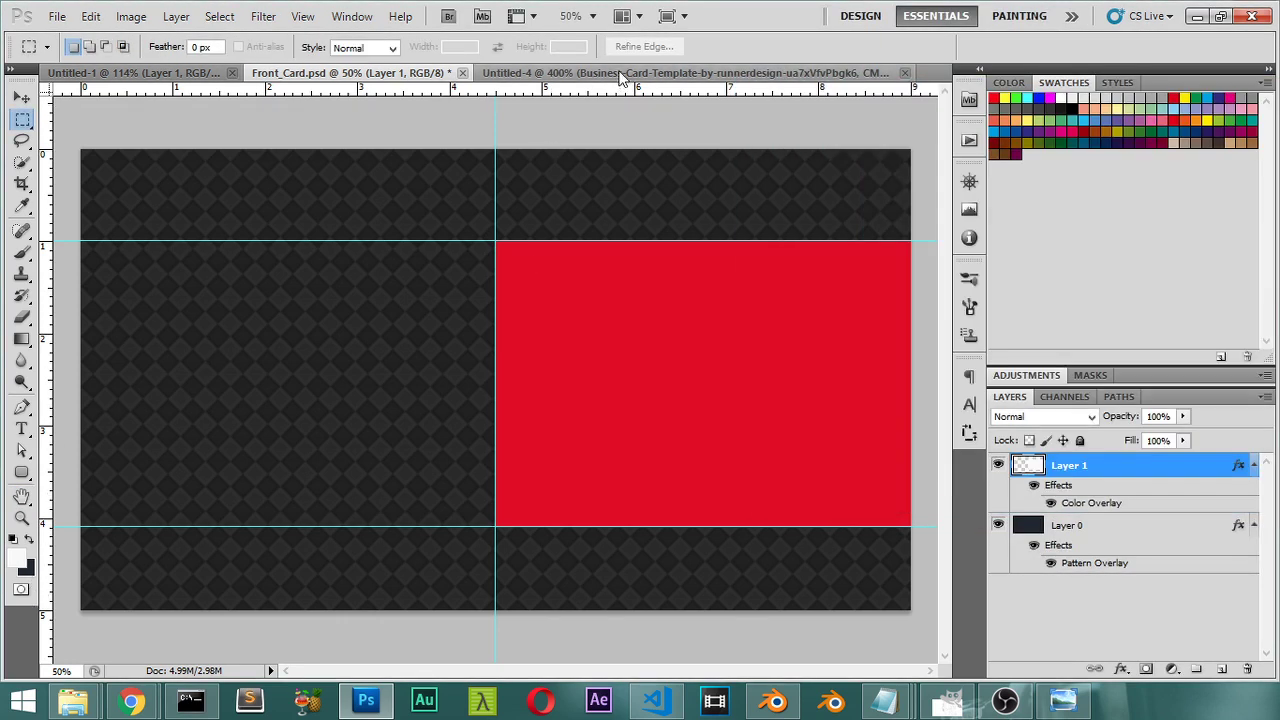
left_click(21, 205)
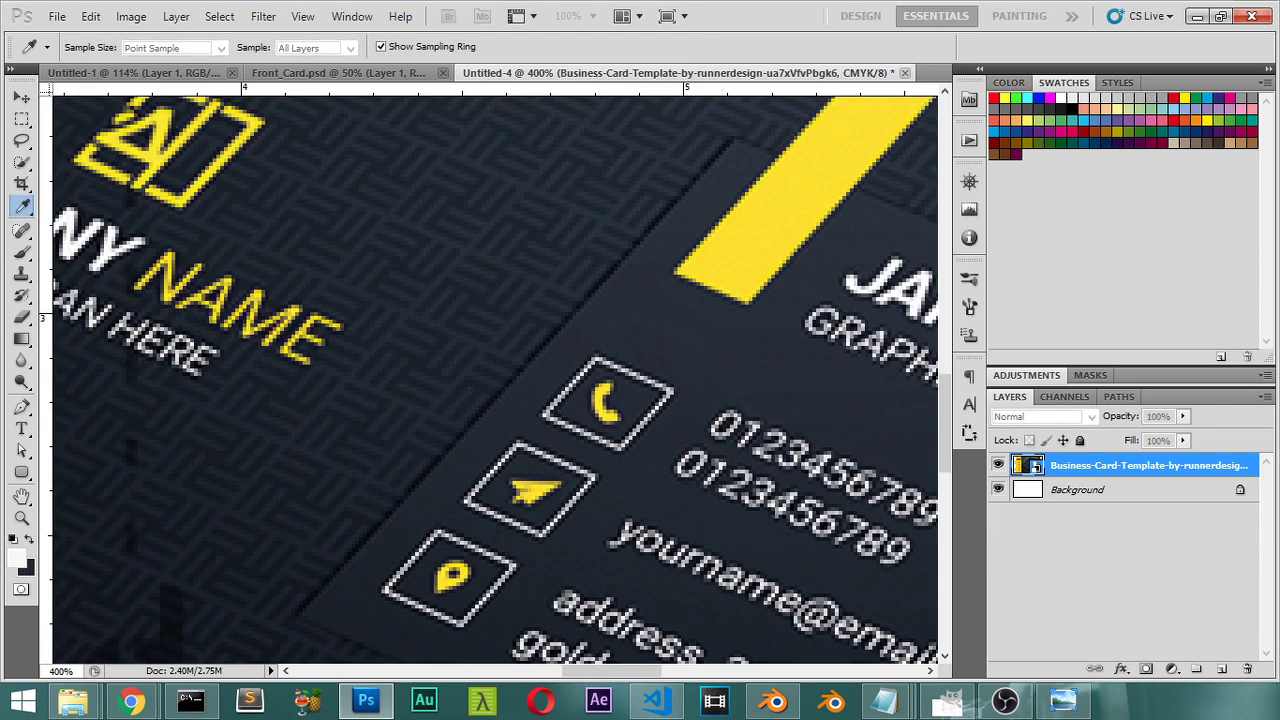
Step: Back in Front_Card.psd, open the Color Overlay settings of Layer 1
key("m")
left_click(445, 73)
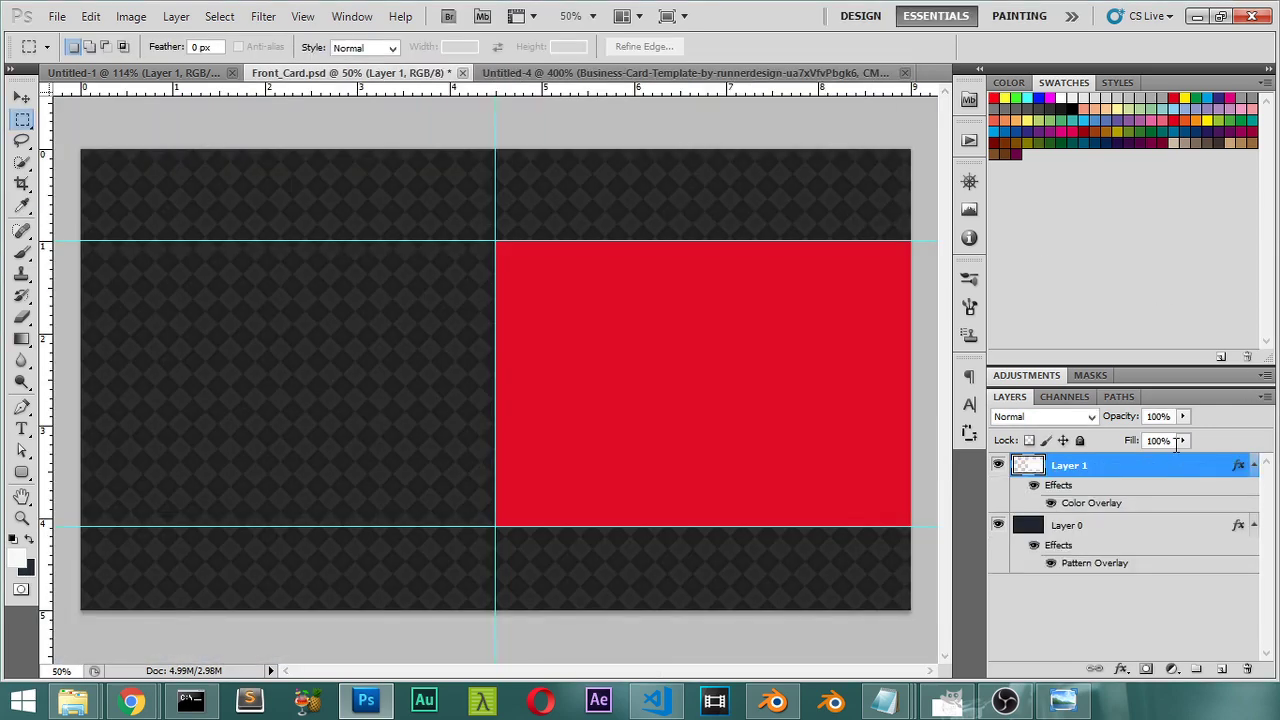
double_click(1161, 467)
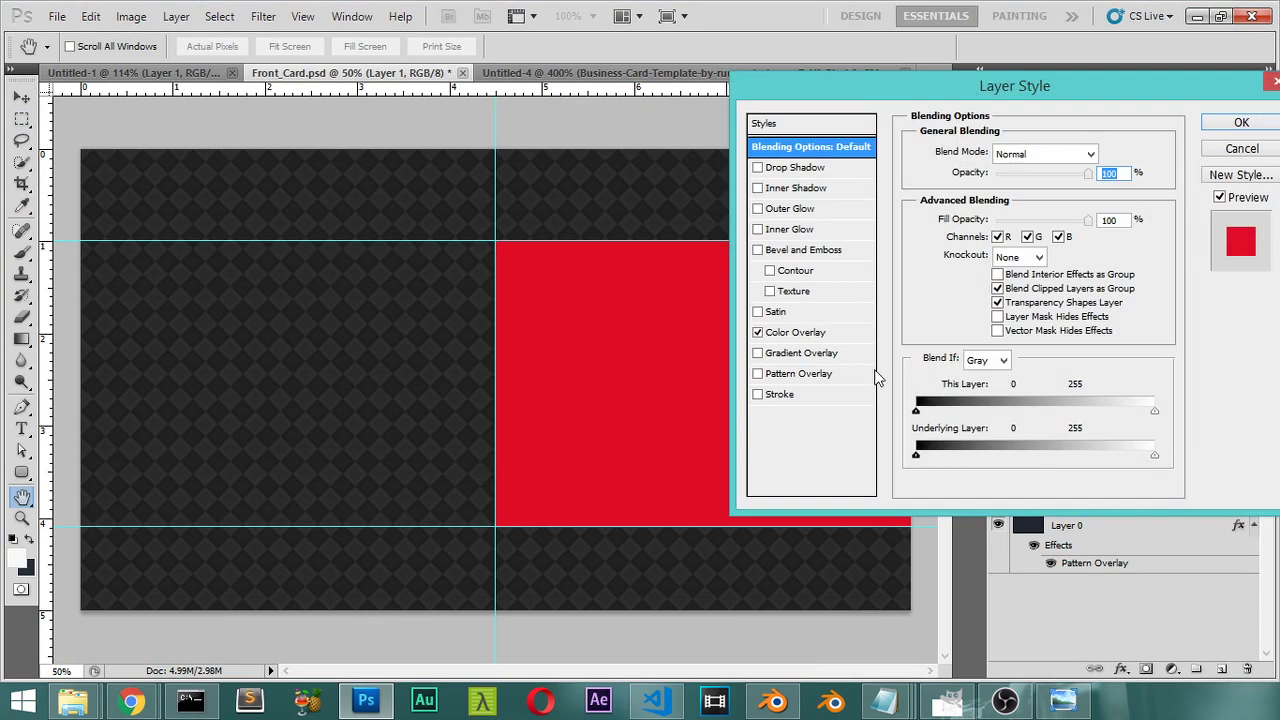
left_click(810, 333)
left_click(1098, 153)
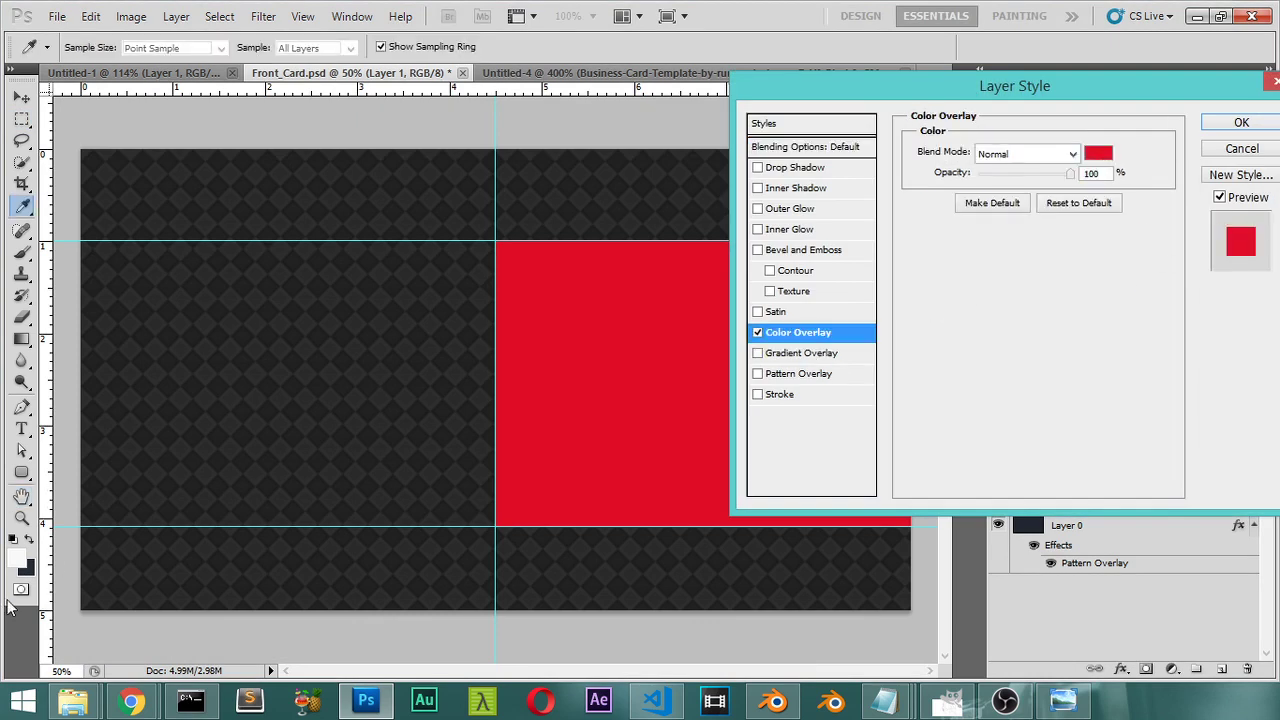
key("Return")
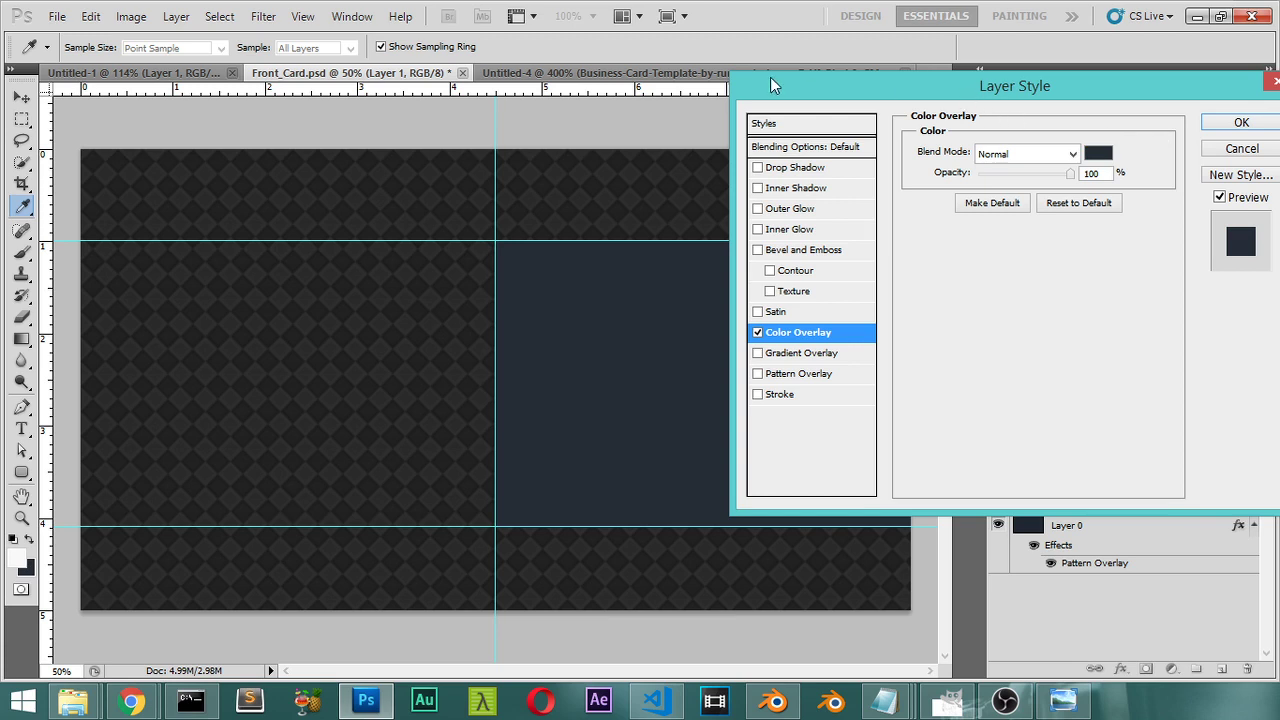
Step: Set the overlay colour to dark navy #242c36 in the colour picker
left_click(1098, 153)
left_click_drag(673, 174, 801, 154)
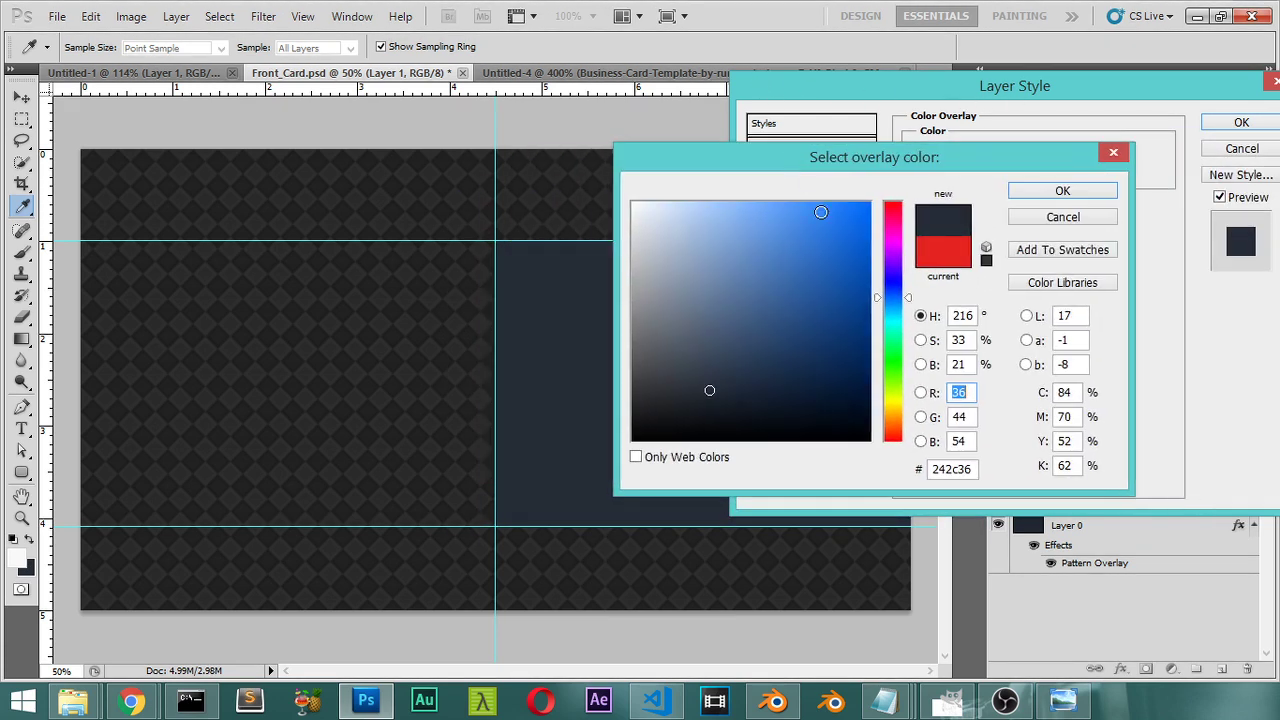
left_click(484, 438)
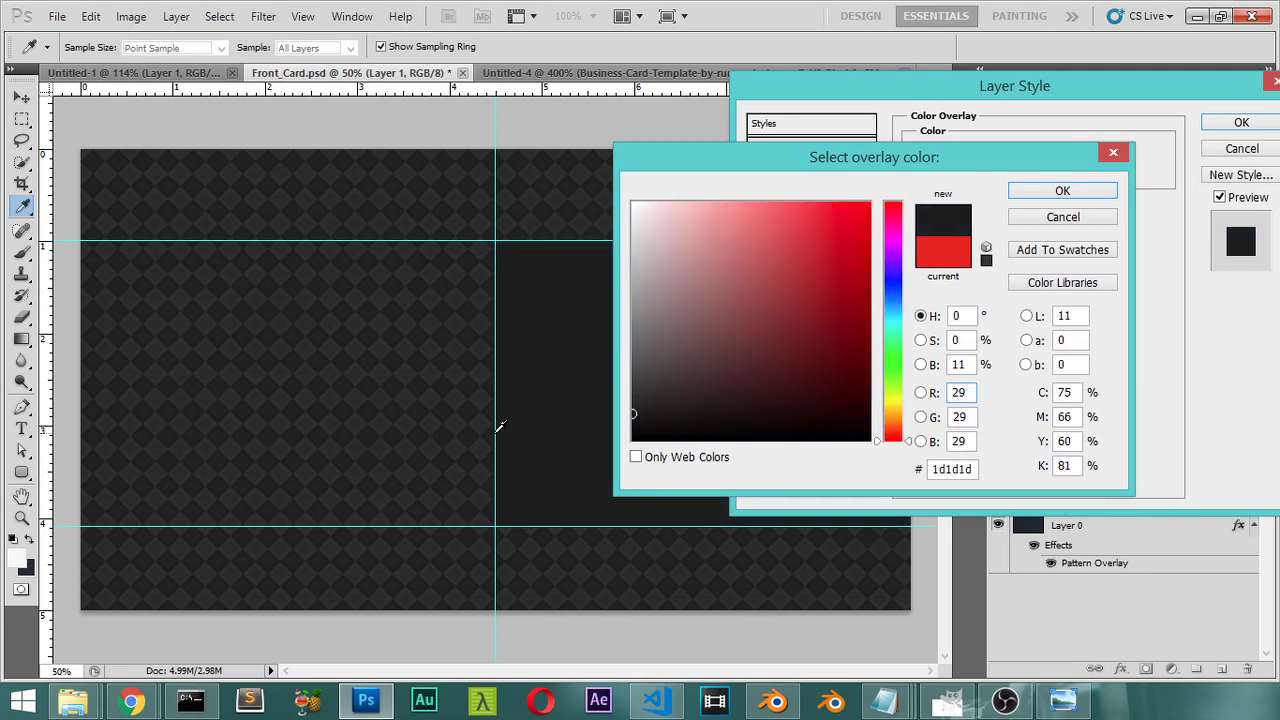
left_click(27, 566)
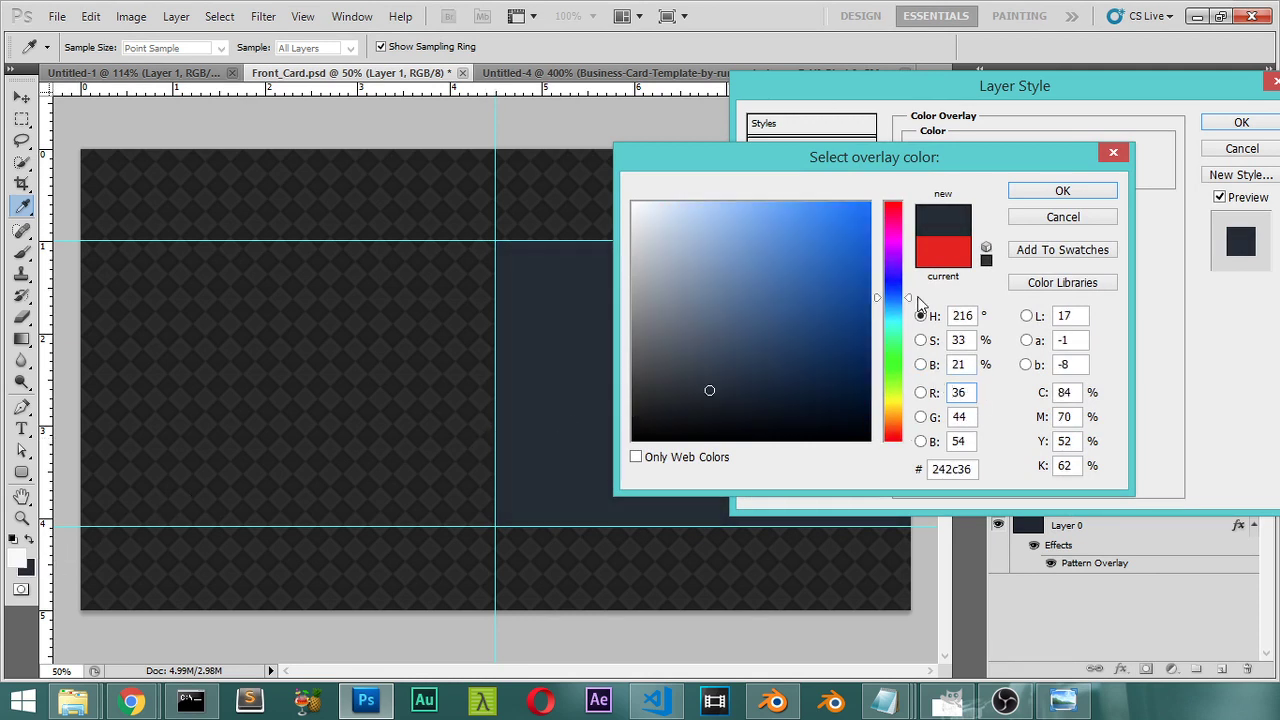
left_click_drag(972, 364, 934, 364)
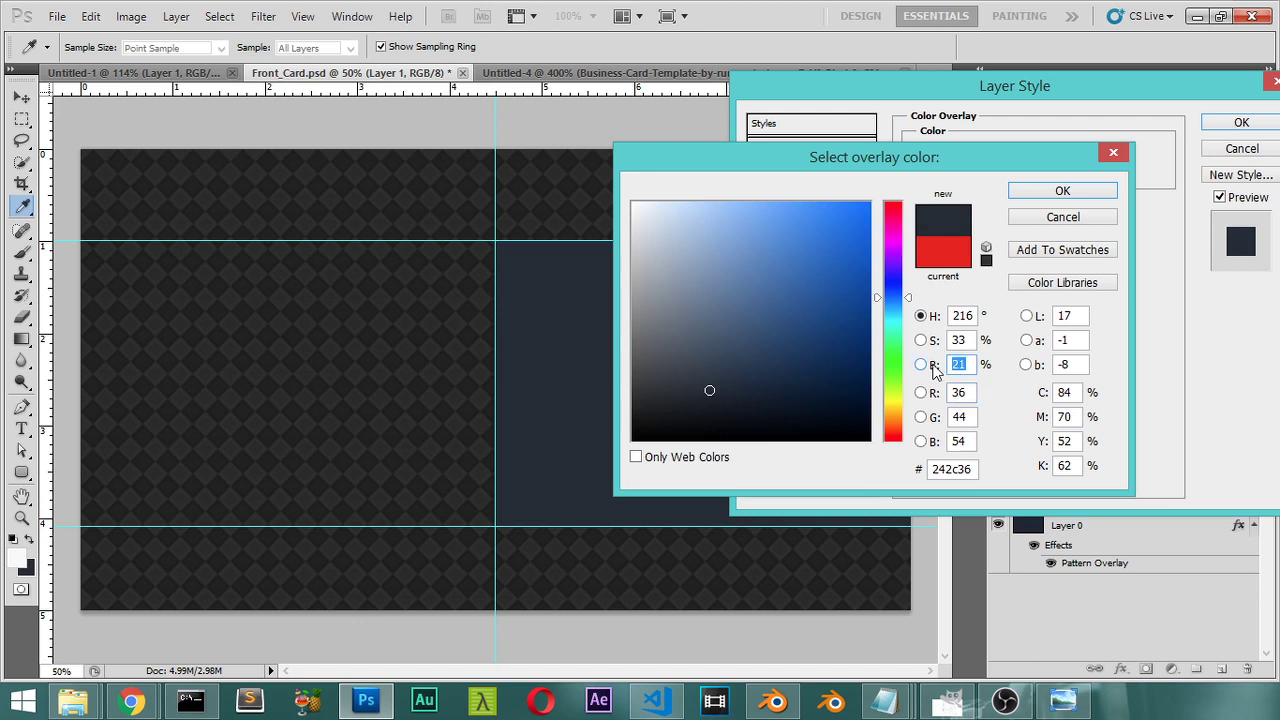
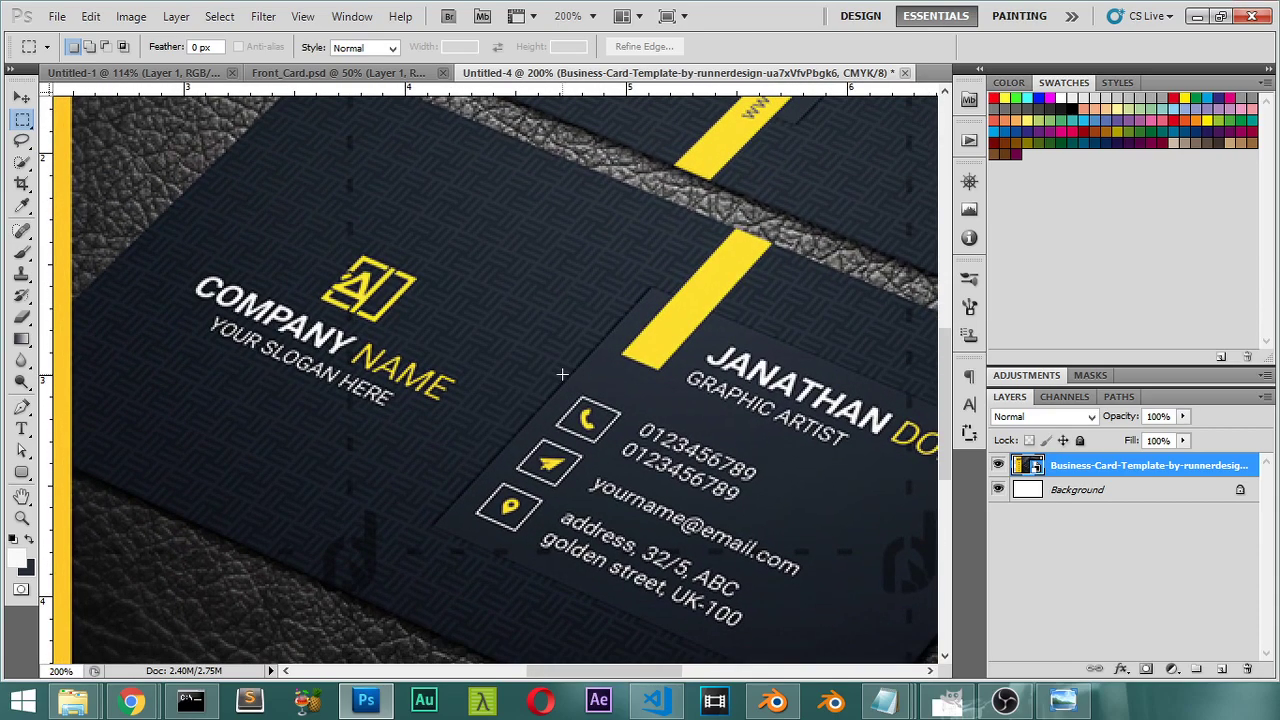
Step: Pan across the reference card, then return to the Front_Card.psd design
left_click_drag(705, 412, 602, 388)
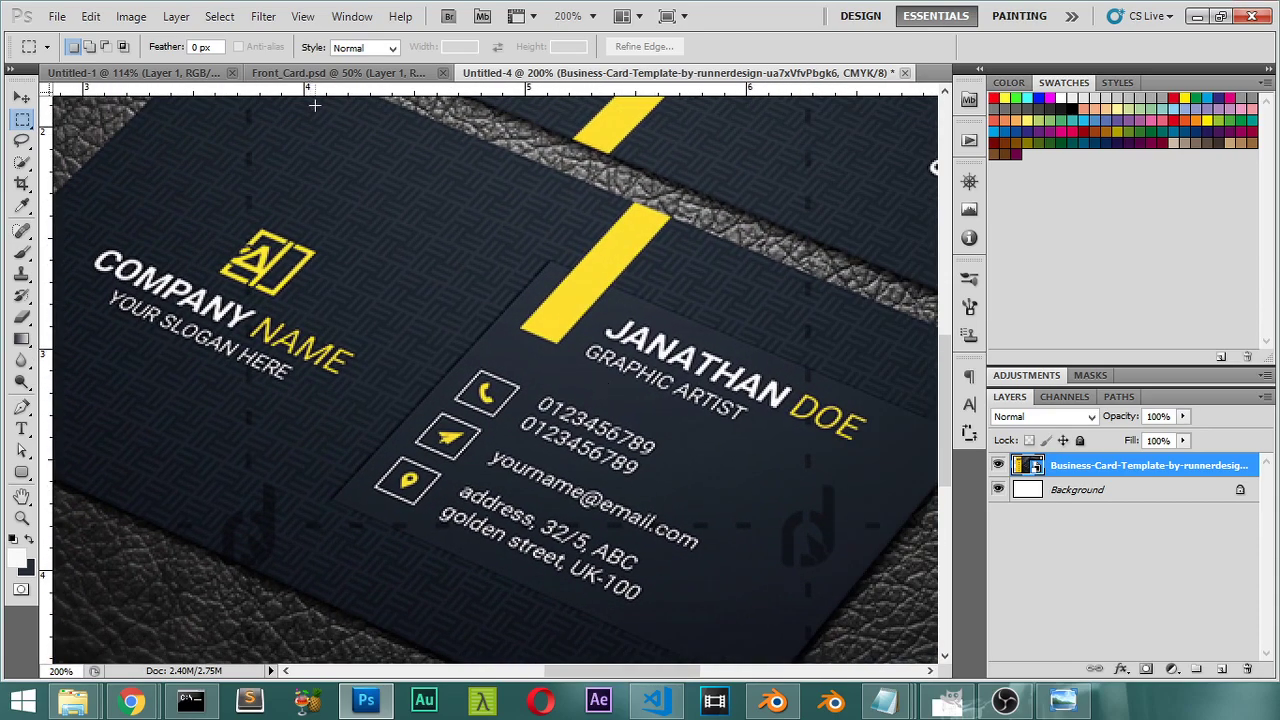
left_click(318, 73)
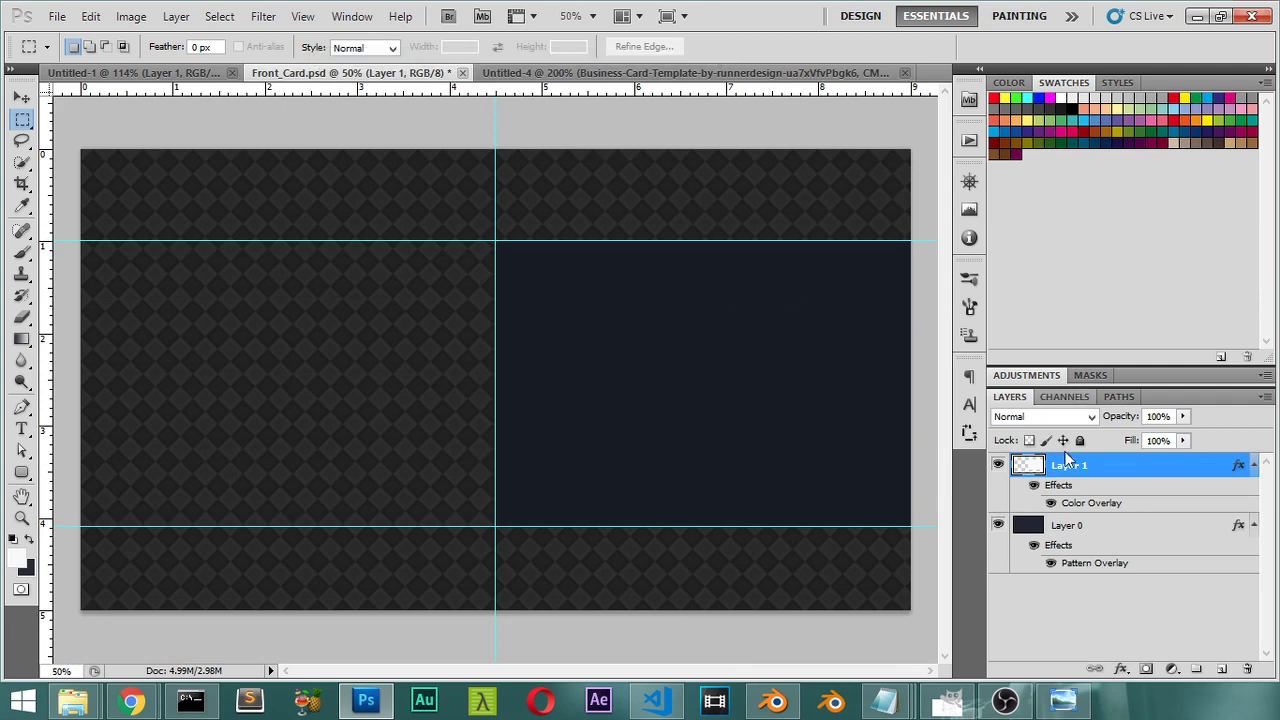
Step: On a new layer, draw a tall 2 px-radius rounded-rectangle bar down from the card's top edge
left_click(1221, 668)
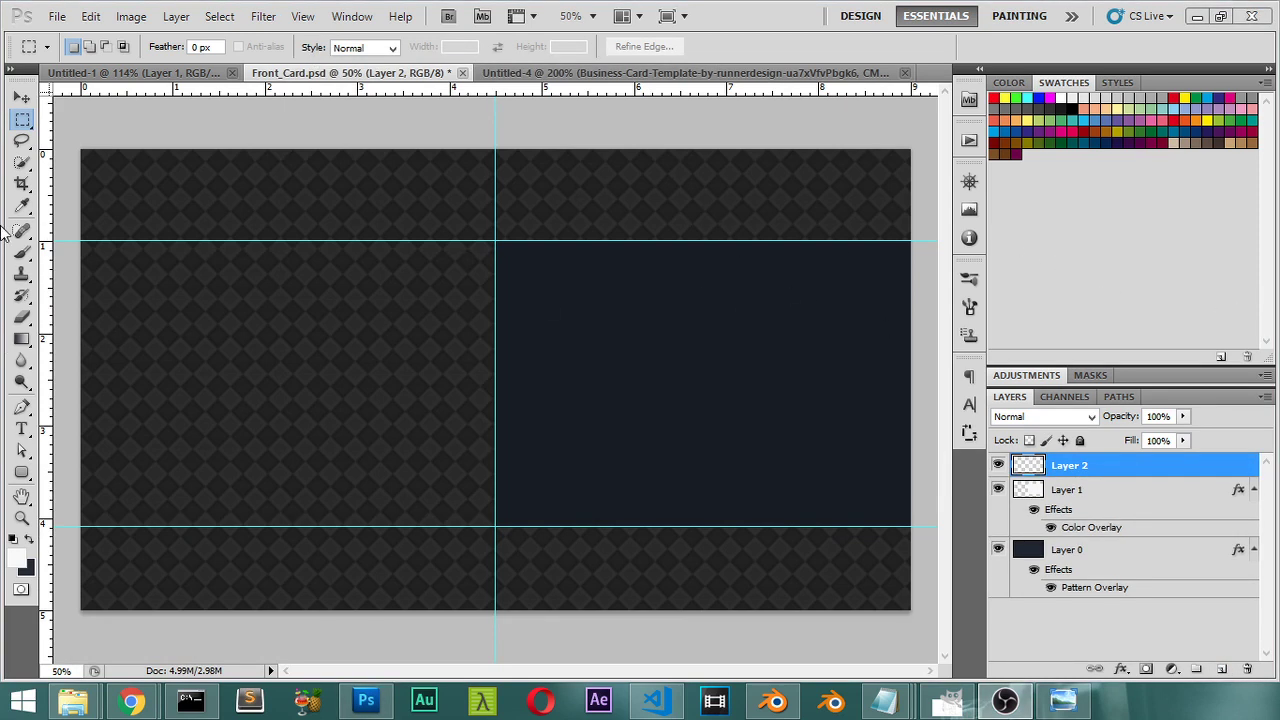
left_click(21, 474)
left_click(88, 470)
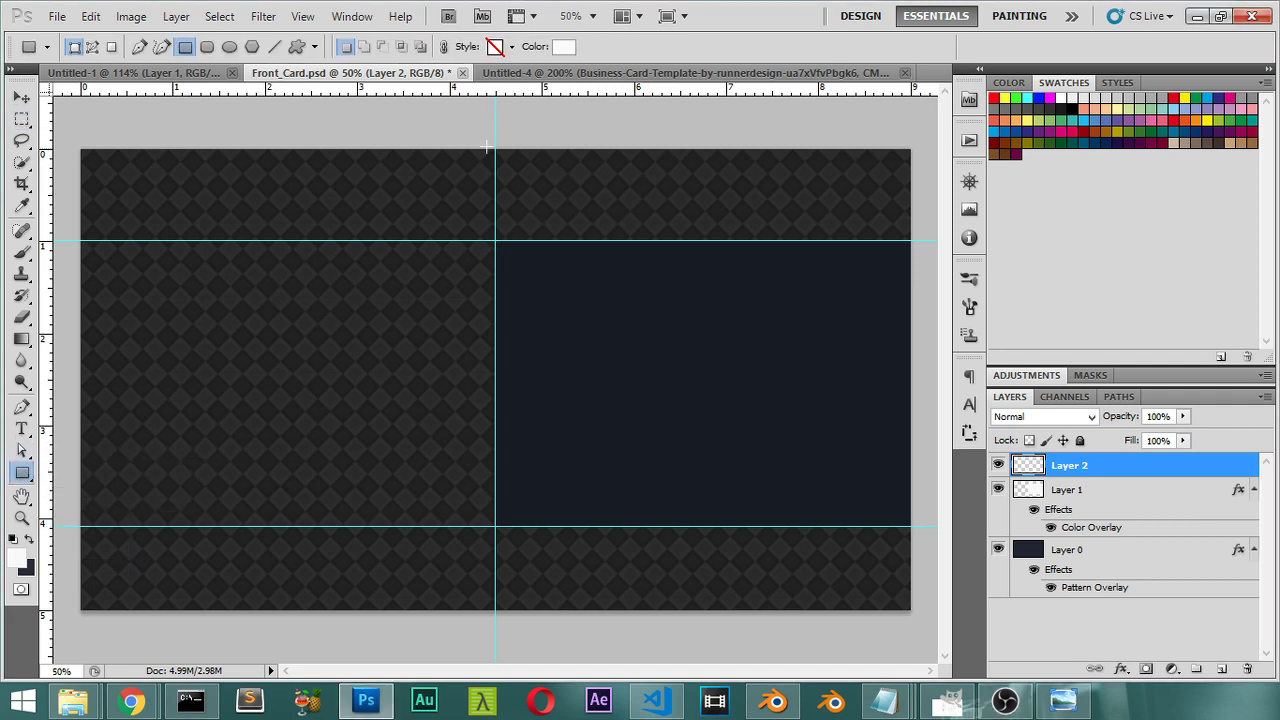
left_click(24, 476)
left_click(26, 478)
left_click(28, 479)
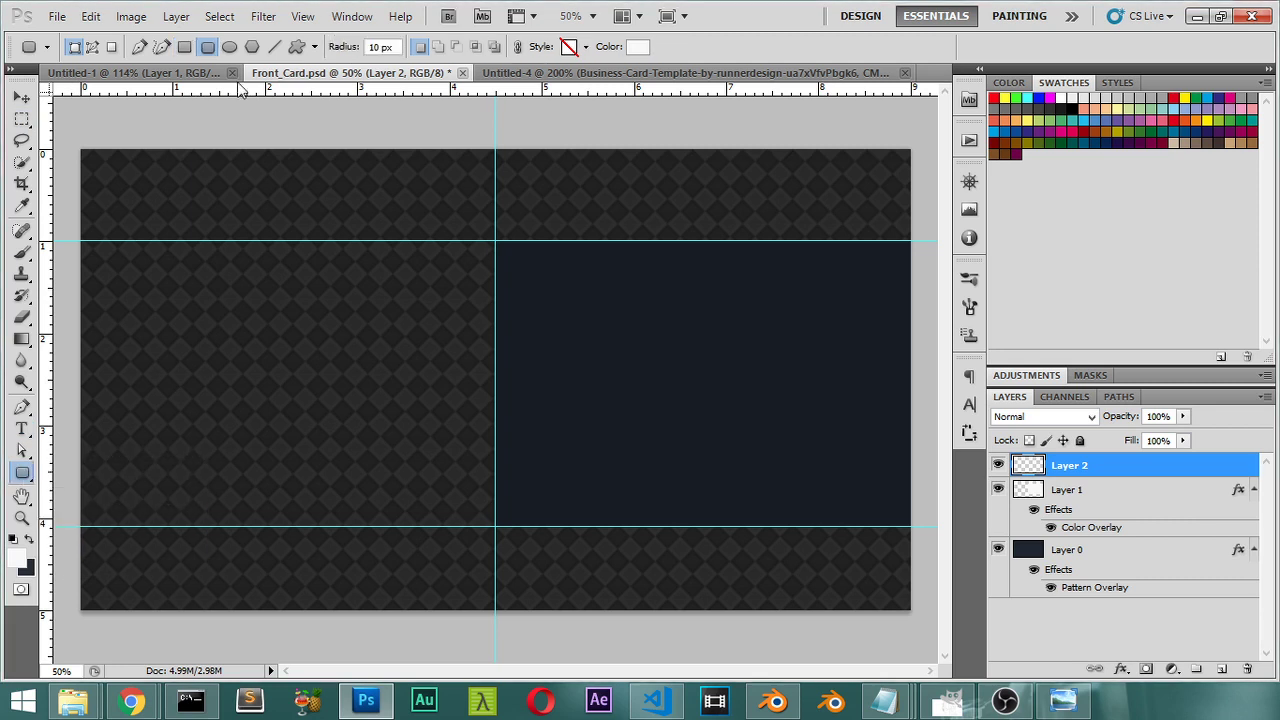
left_click(120, 488)
left_click(391, 47)
type("2 px")
key("Return")
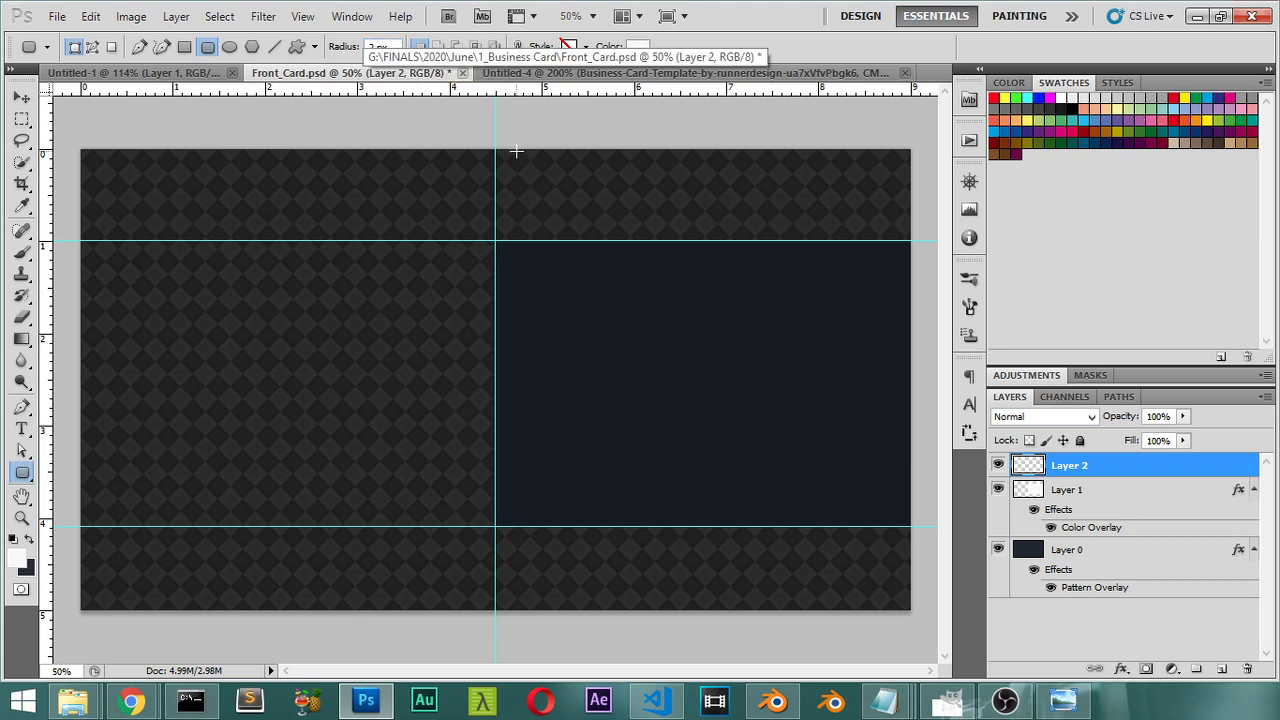
left_click_drag(510, 140, 557, 392)
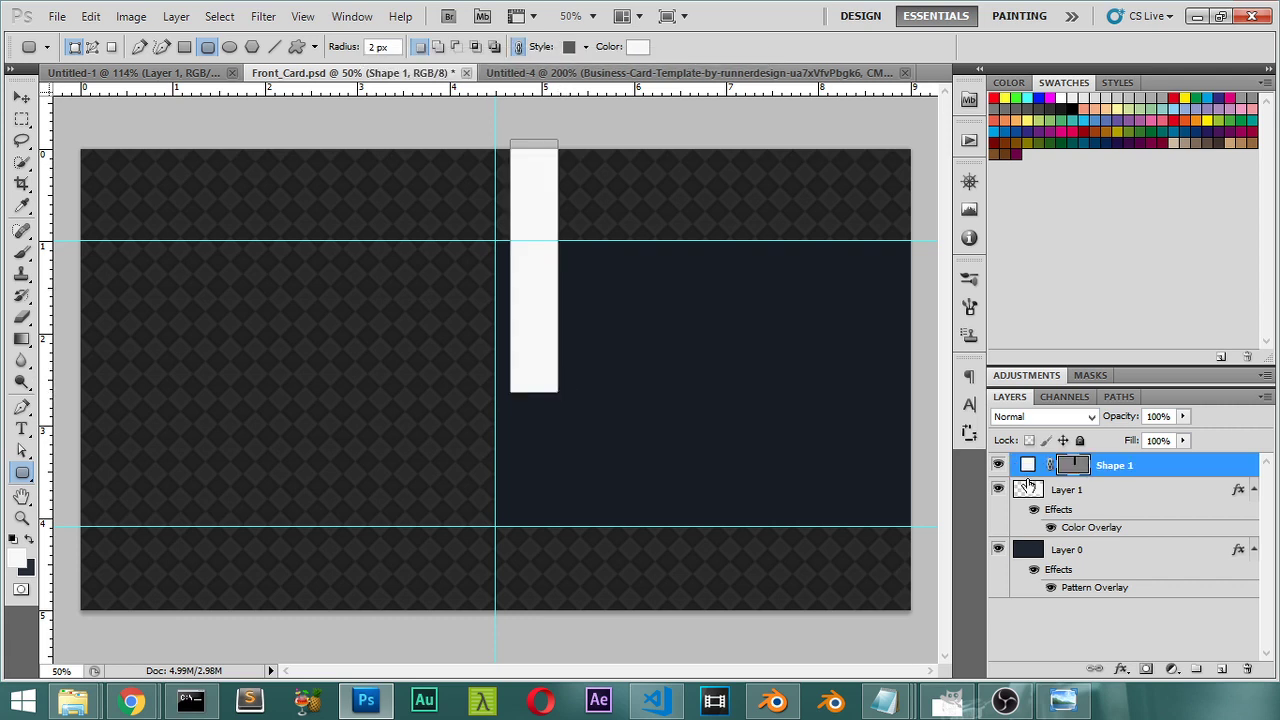
Step: Try a saturated orange fill colour for the Shape 1 bar
double_click(1030, 468)
left_click(893, 405)
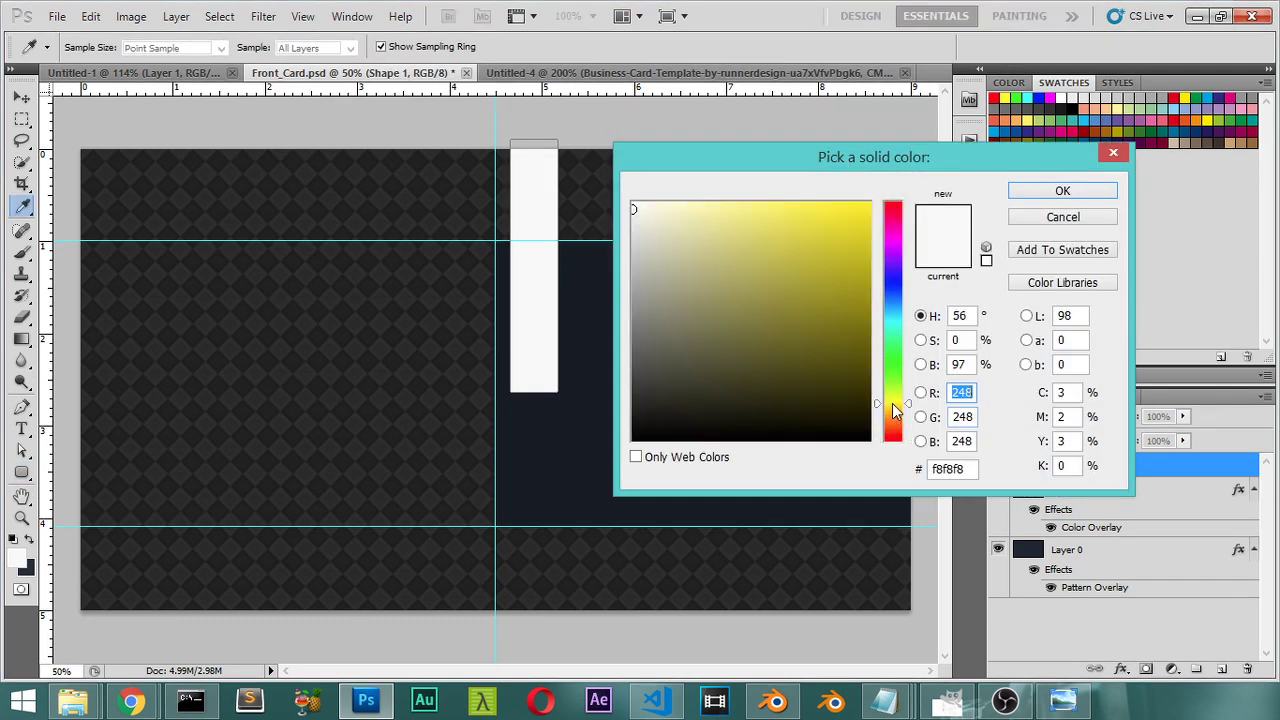
left_click_drag(835, 279, 870, 202)
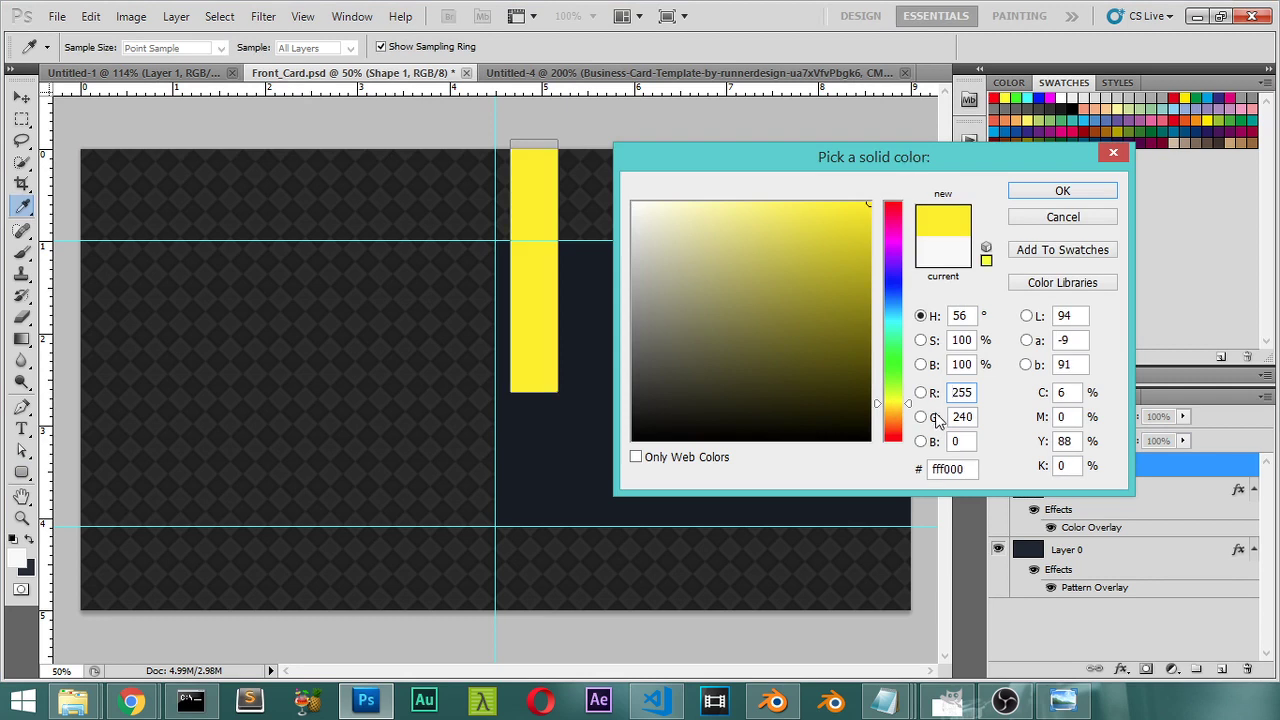
left_click_drag(906, 408, 906, 418)
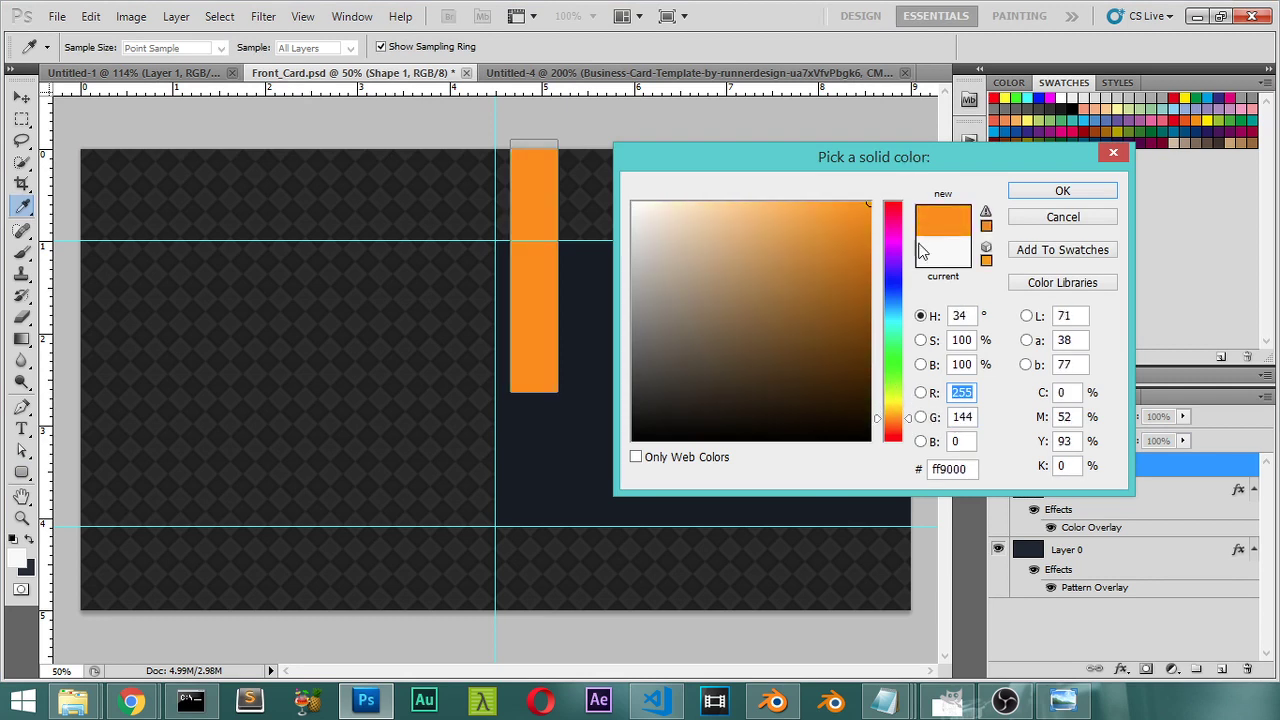
left_click(1035, 197)
Step: Sample the reference card's yellow stripe (fde106) as the foreground colour
left_click(598, 73)
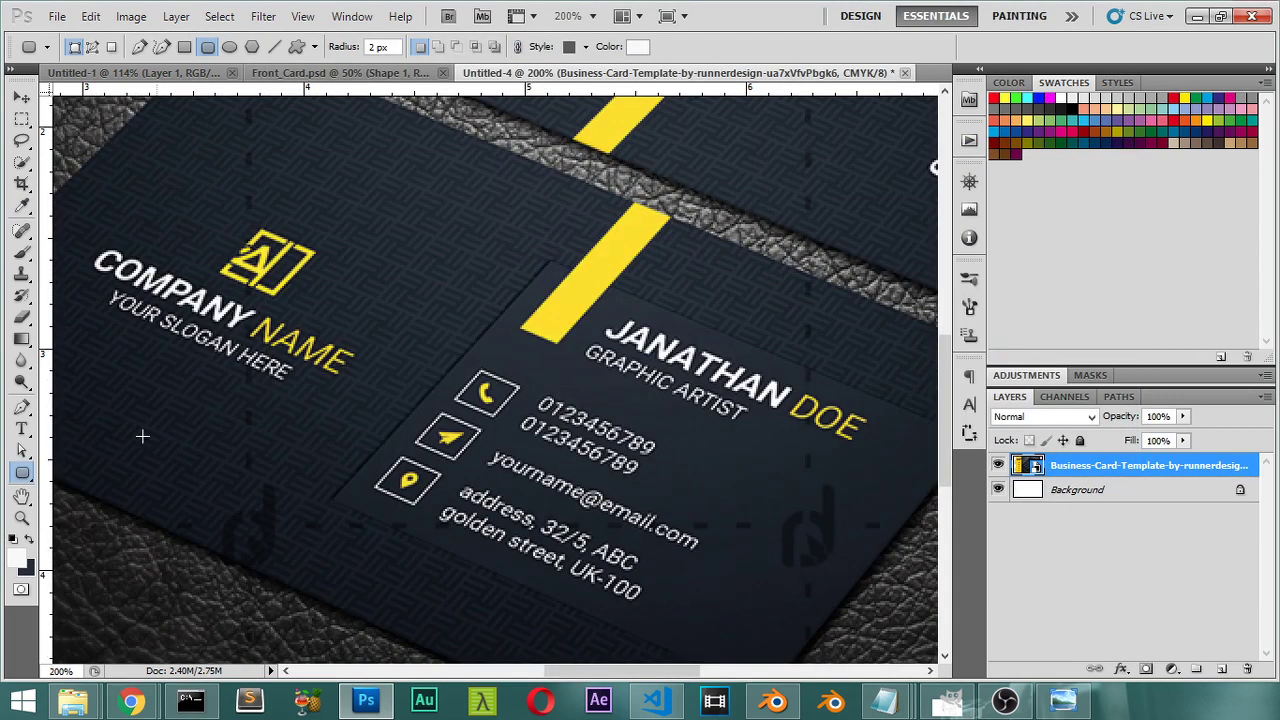
left_click(22, 560)
left_click(572, 306)
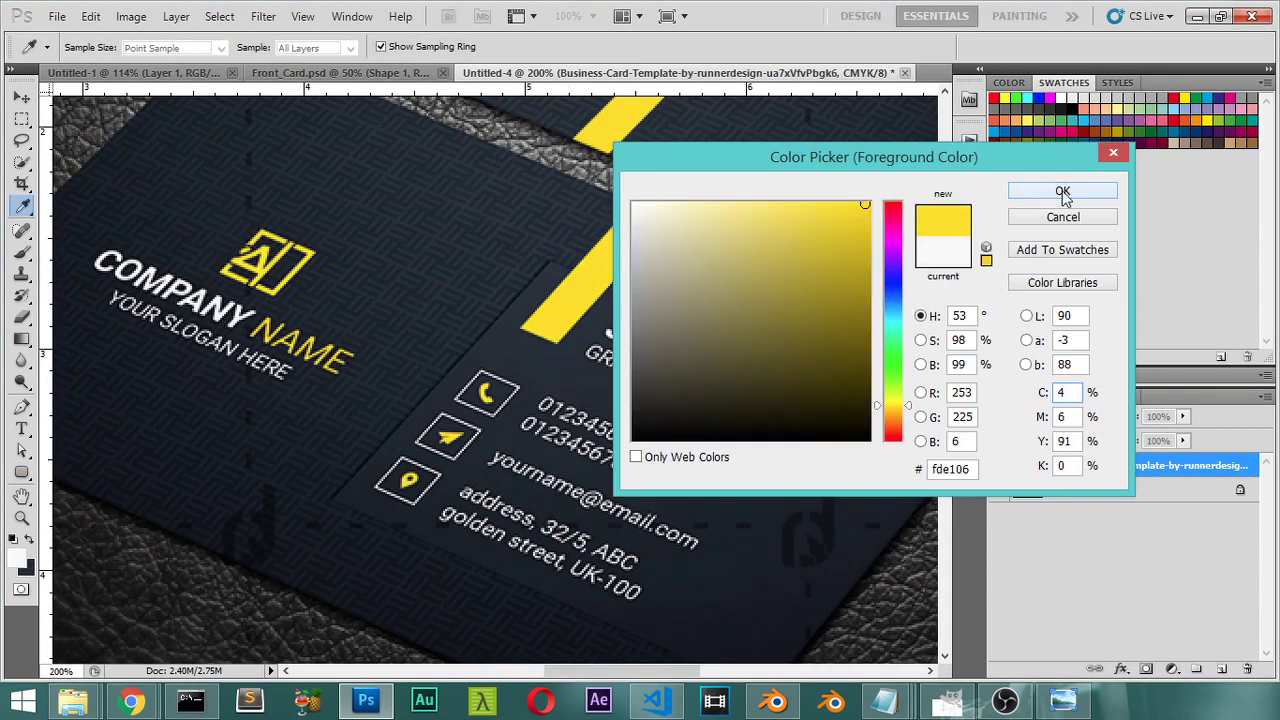
left_click(1010, 191)
key("u")
Step: Fill the Shape 1 bar with the sampled yellow fde106 and compare against the reference
left_click(400, 73)
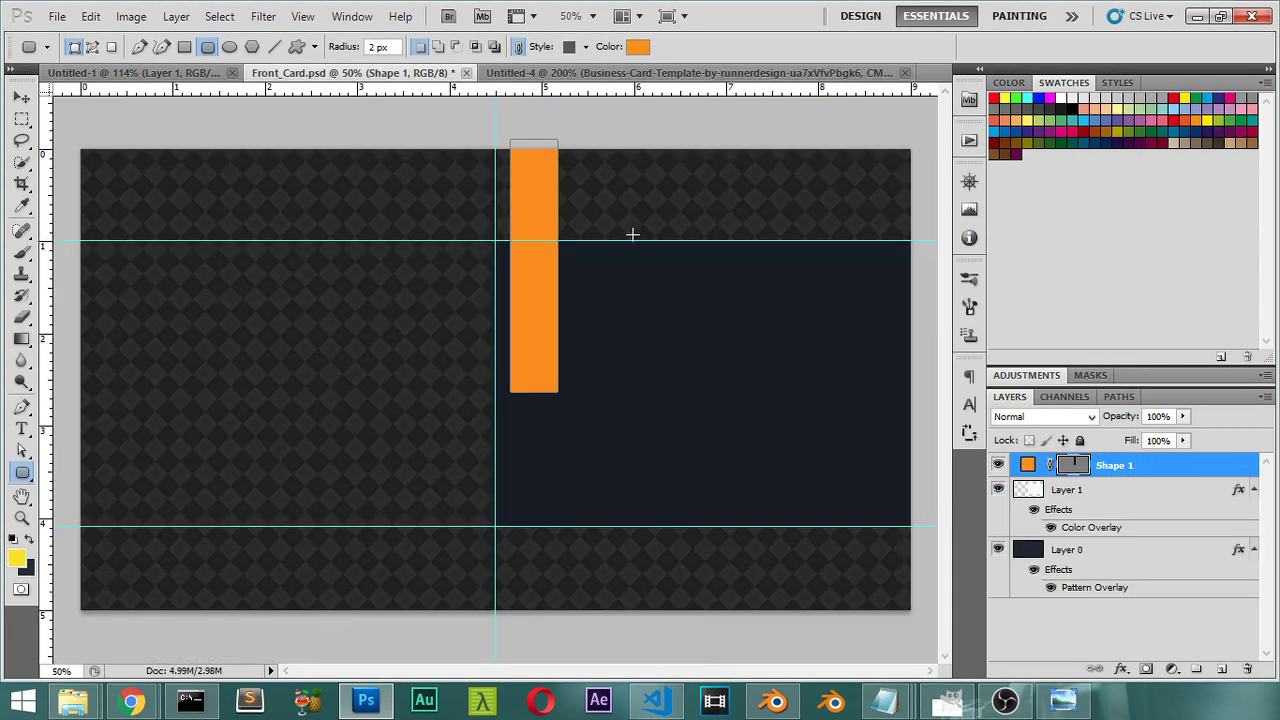
double_click(1028, 464)
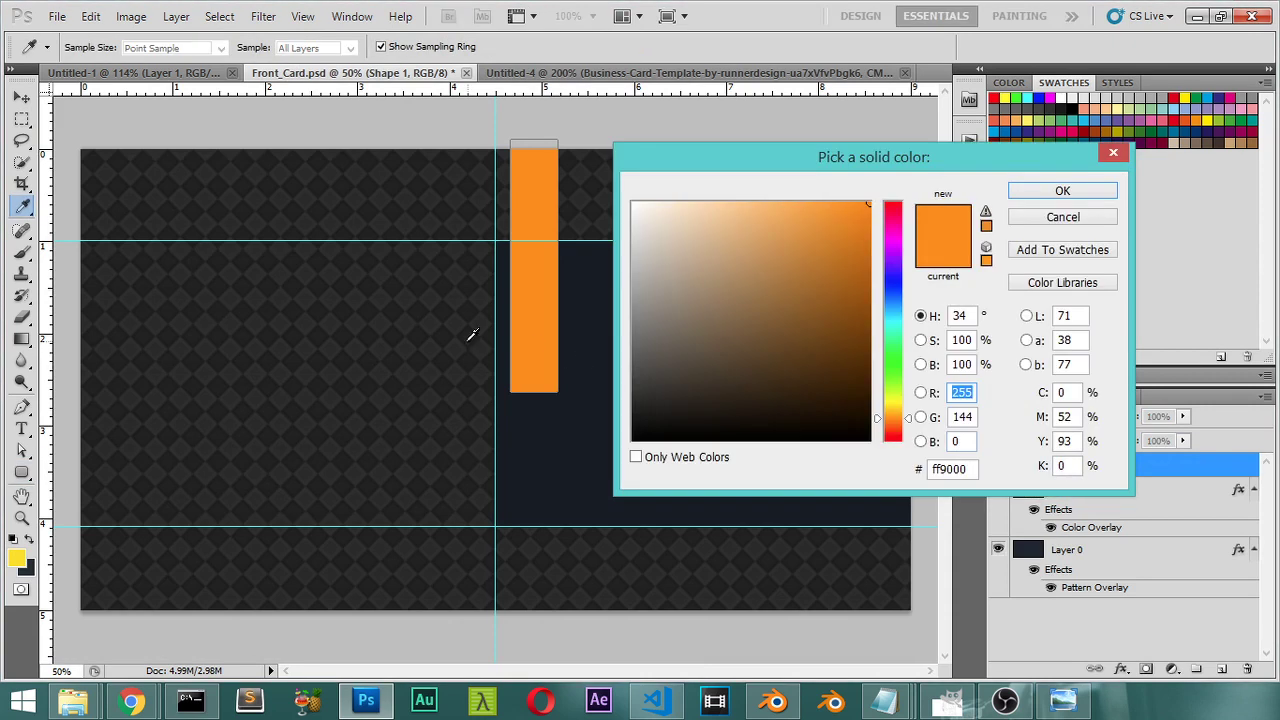
left_click(18, 557)
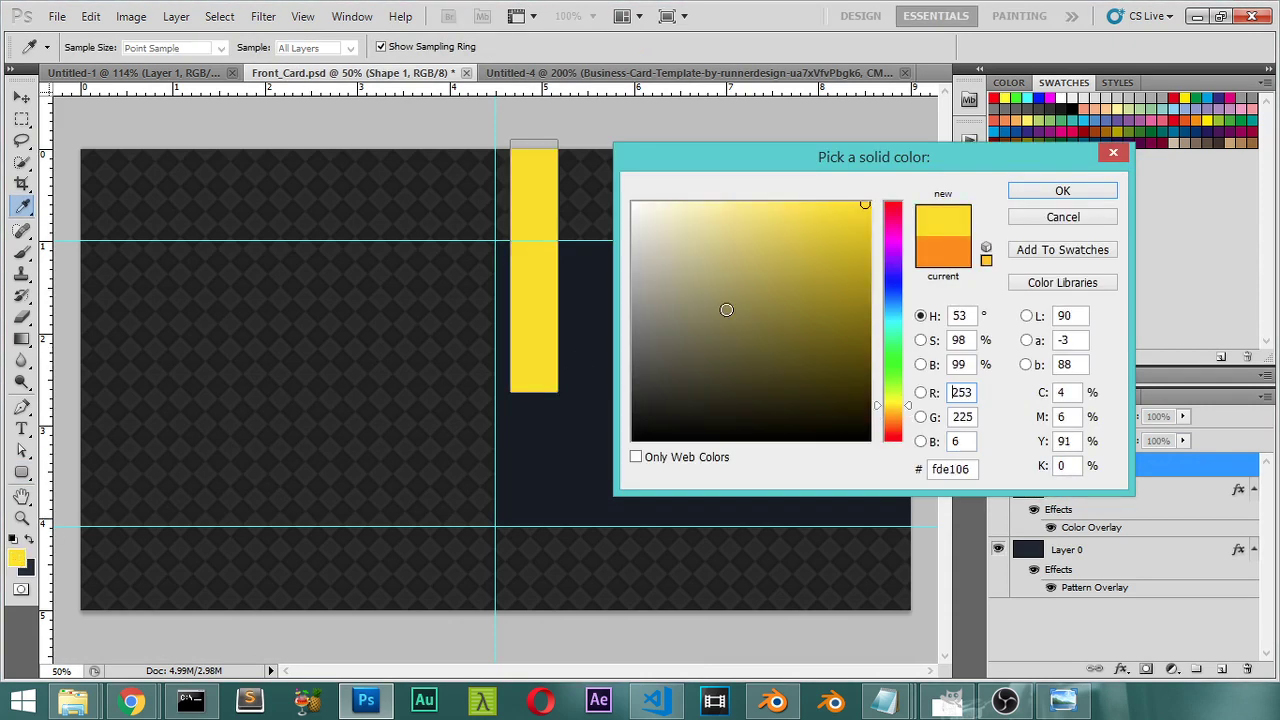
left_click(1062, 190)
left_click(591, 75)
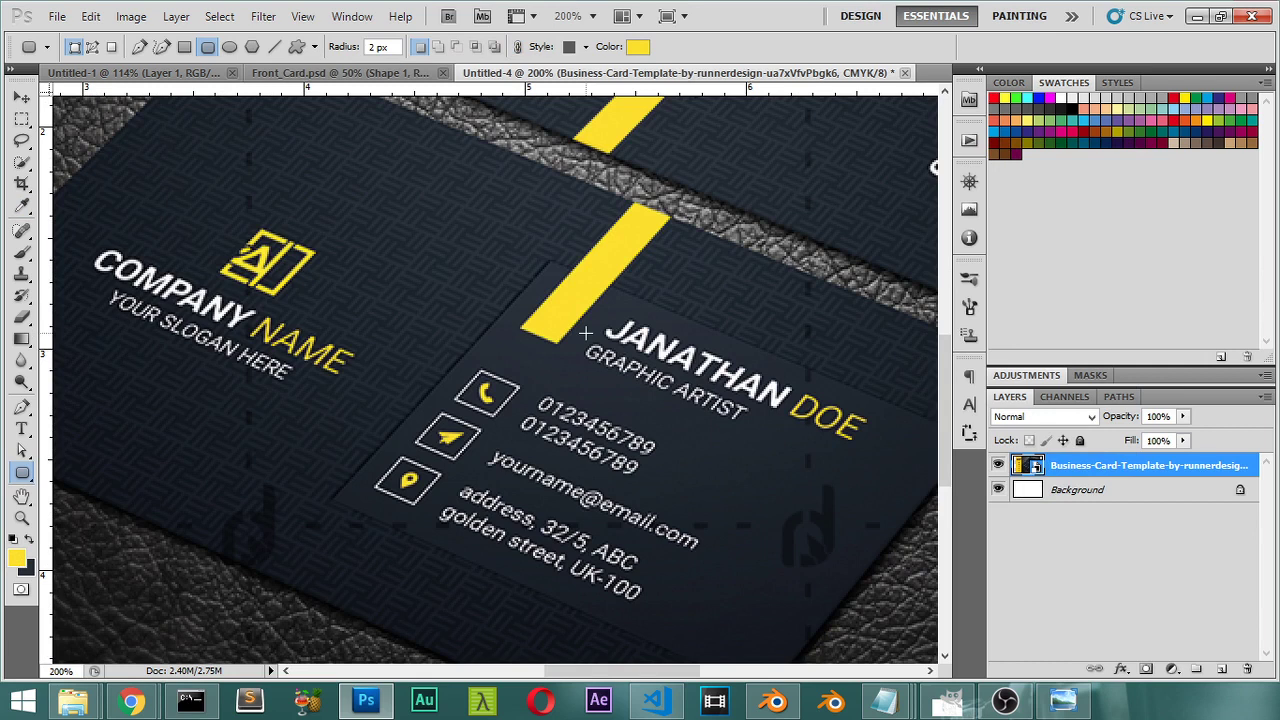
left_click(337, 74)
Step: Type the cardholder's name as a text line right of the yellow bar
left_click(21, 429)
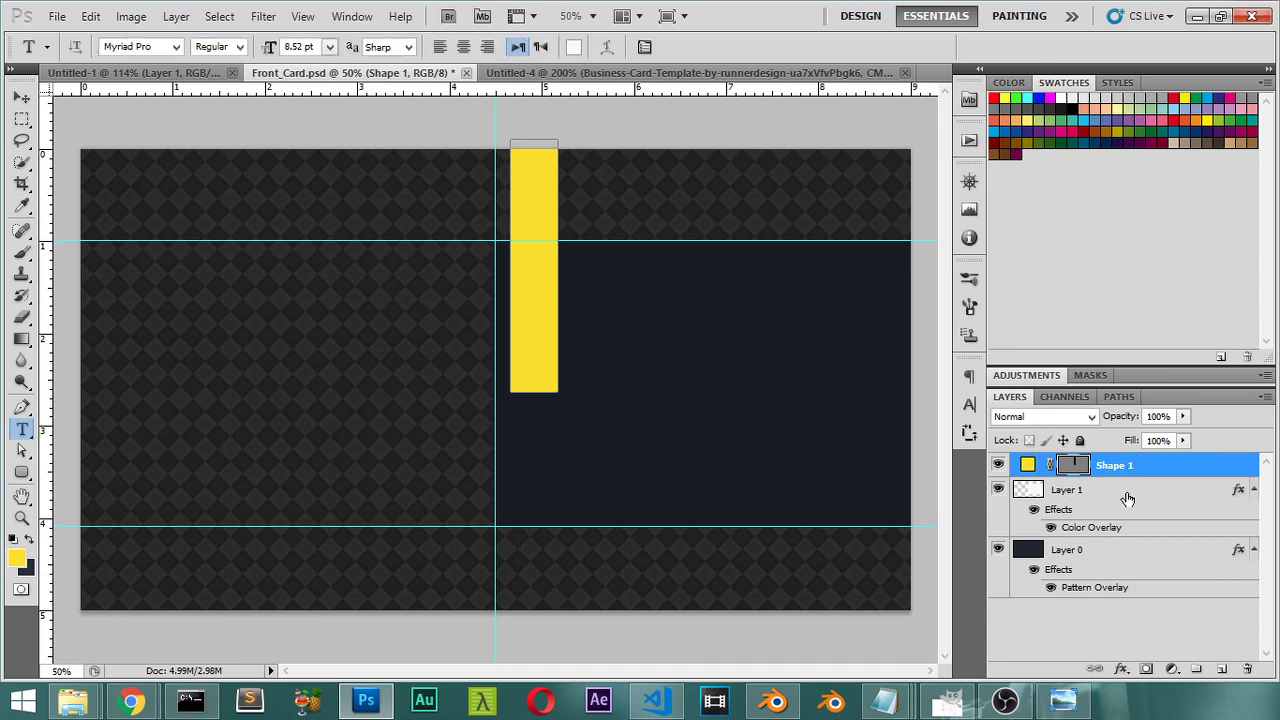
left_click(616, 289)
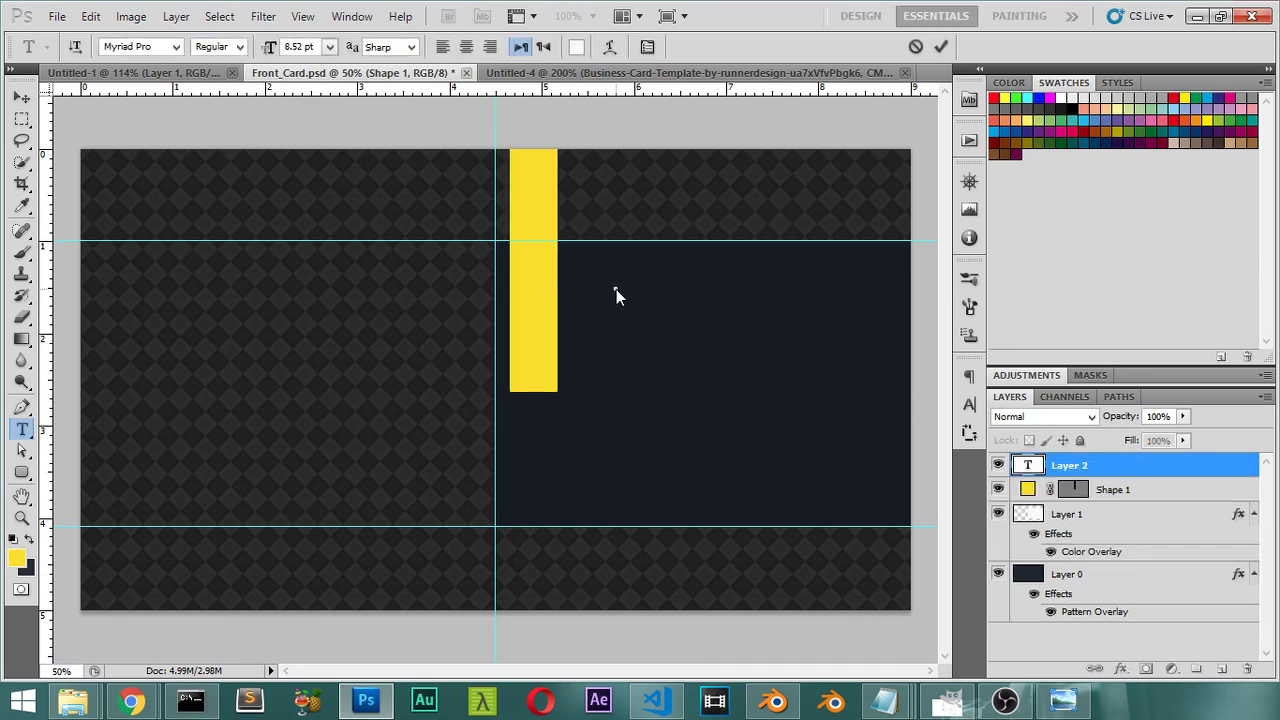
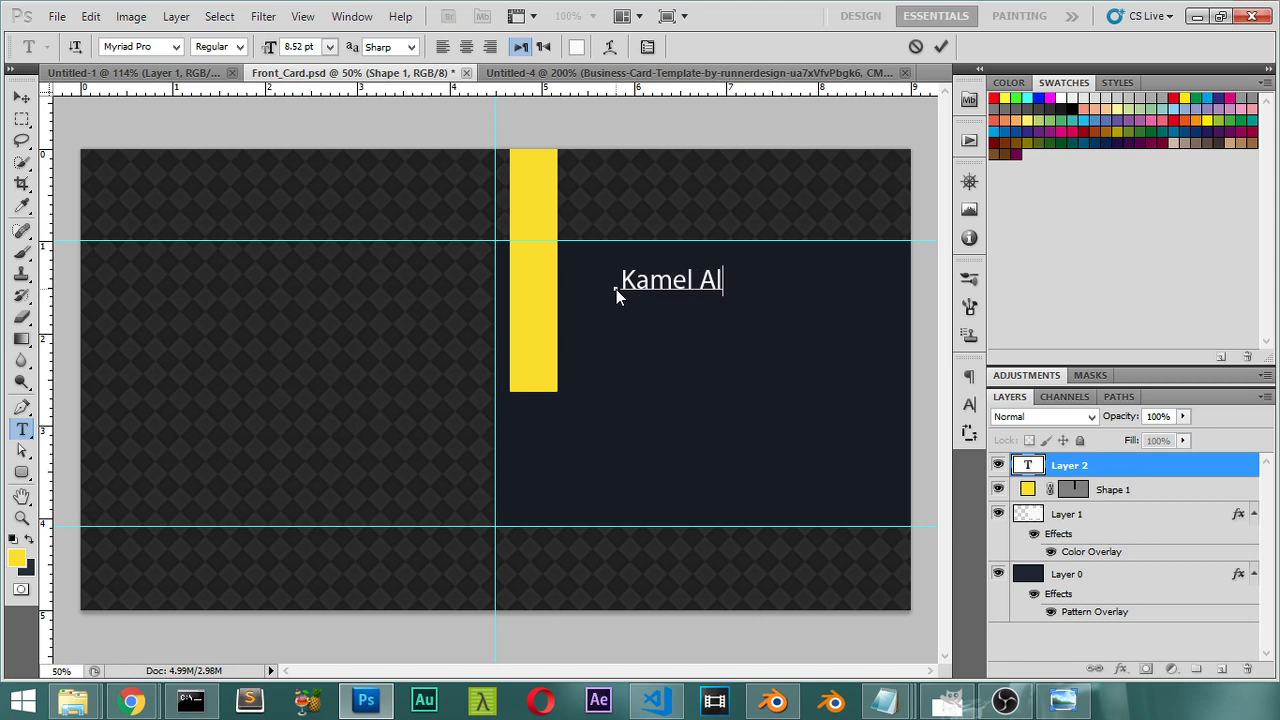
left_click(20, 99)
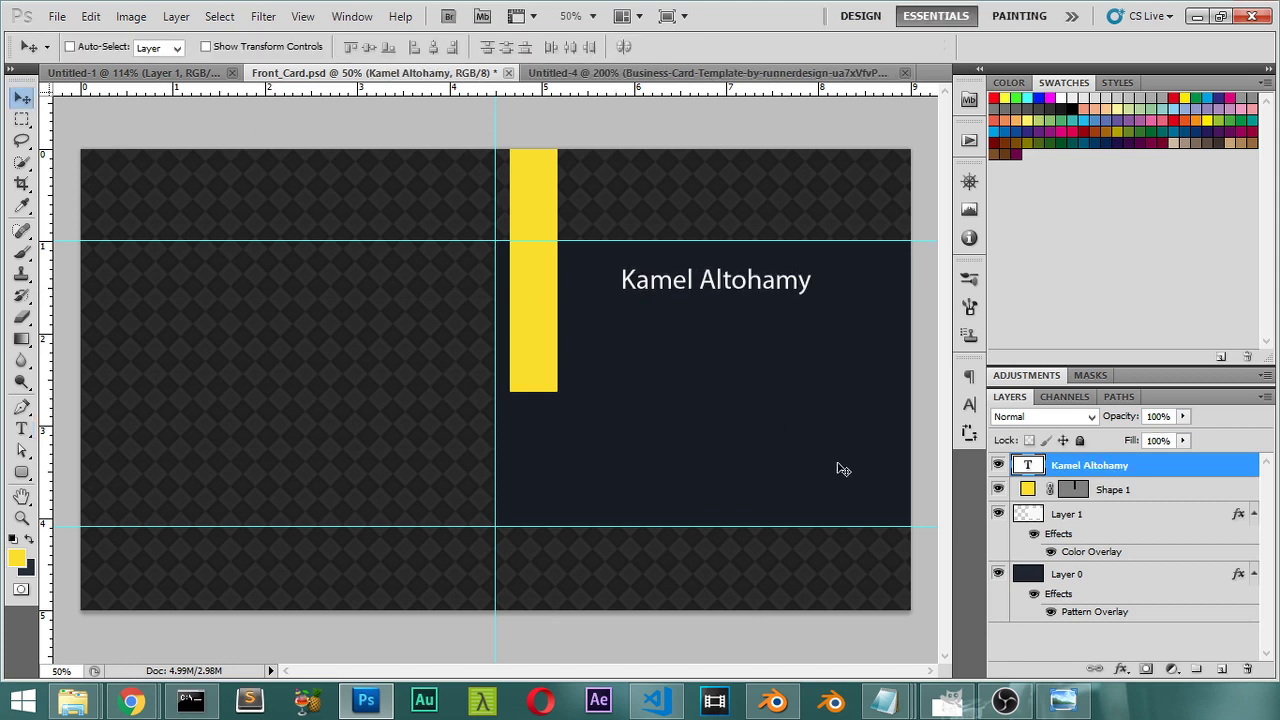
Step: Group Shape 1, Layer 1 and Layer 0 into a group named Background
left_click(1143, 491)
left_click(1088, 575, "shift")
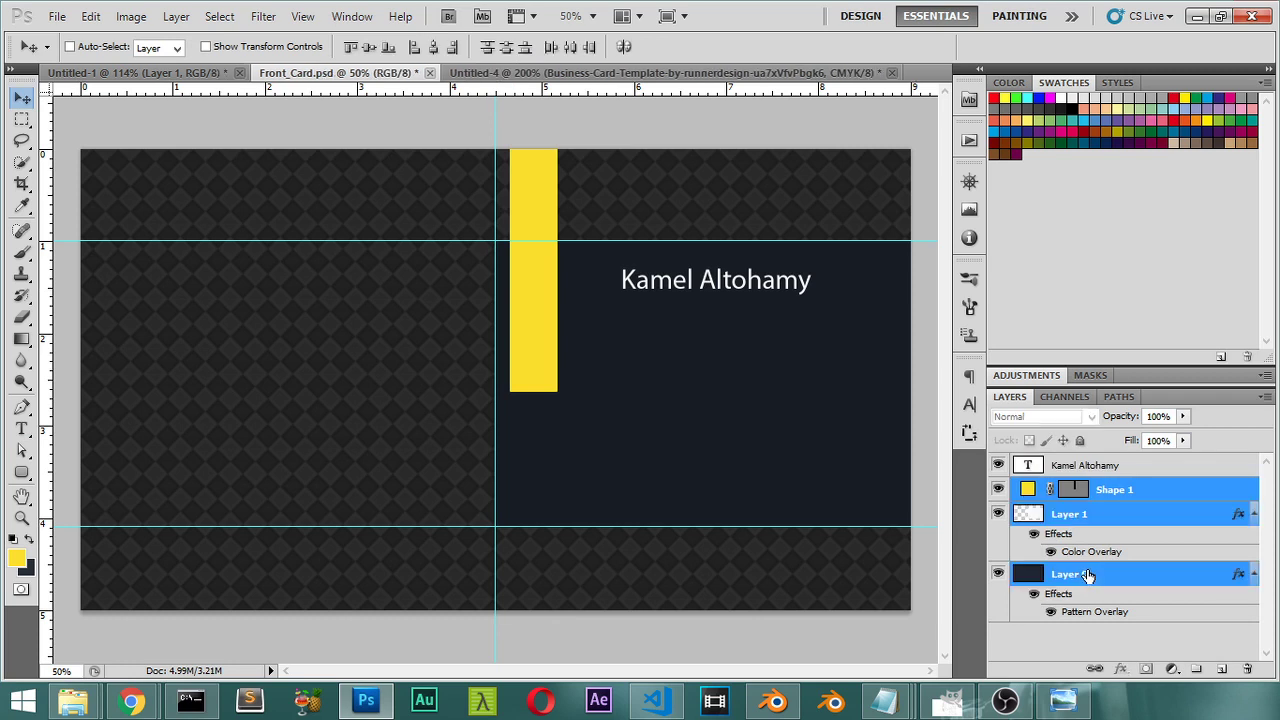
key("ctrl+g")
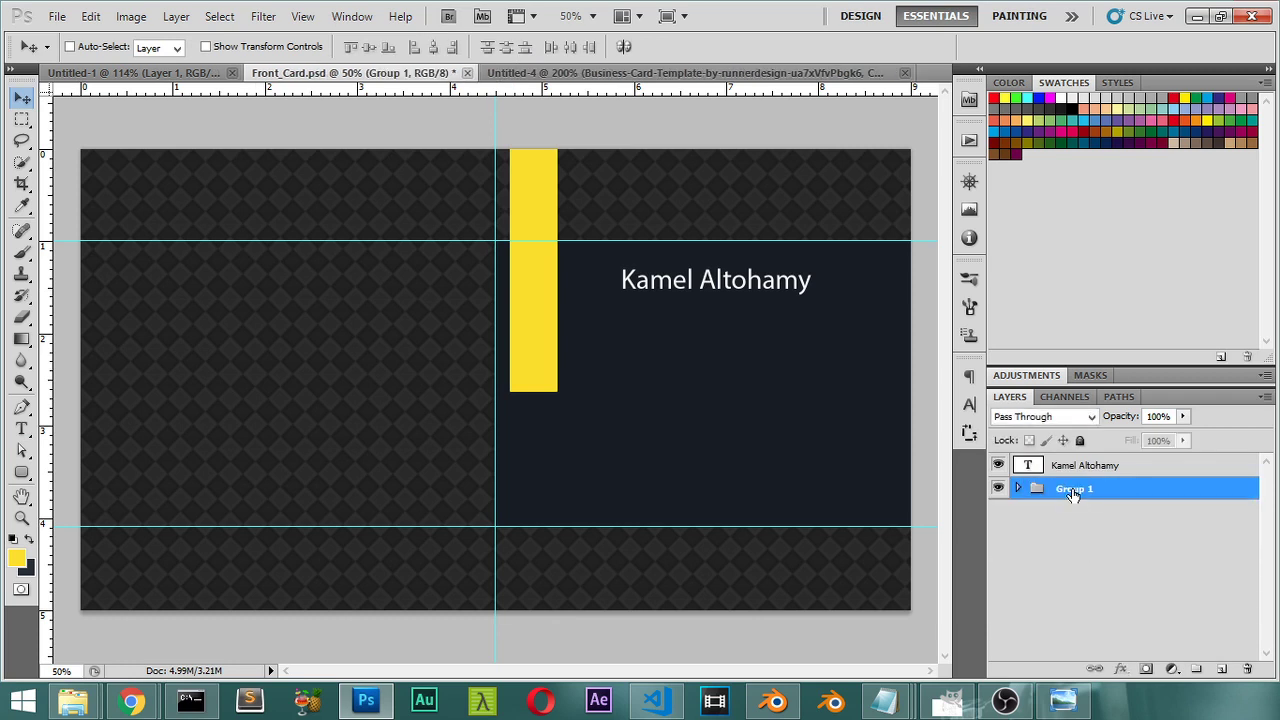
double_click(1075, 489)
type("Back")
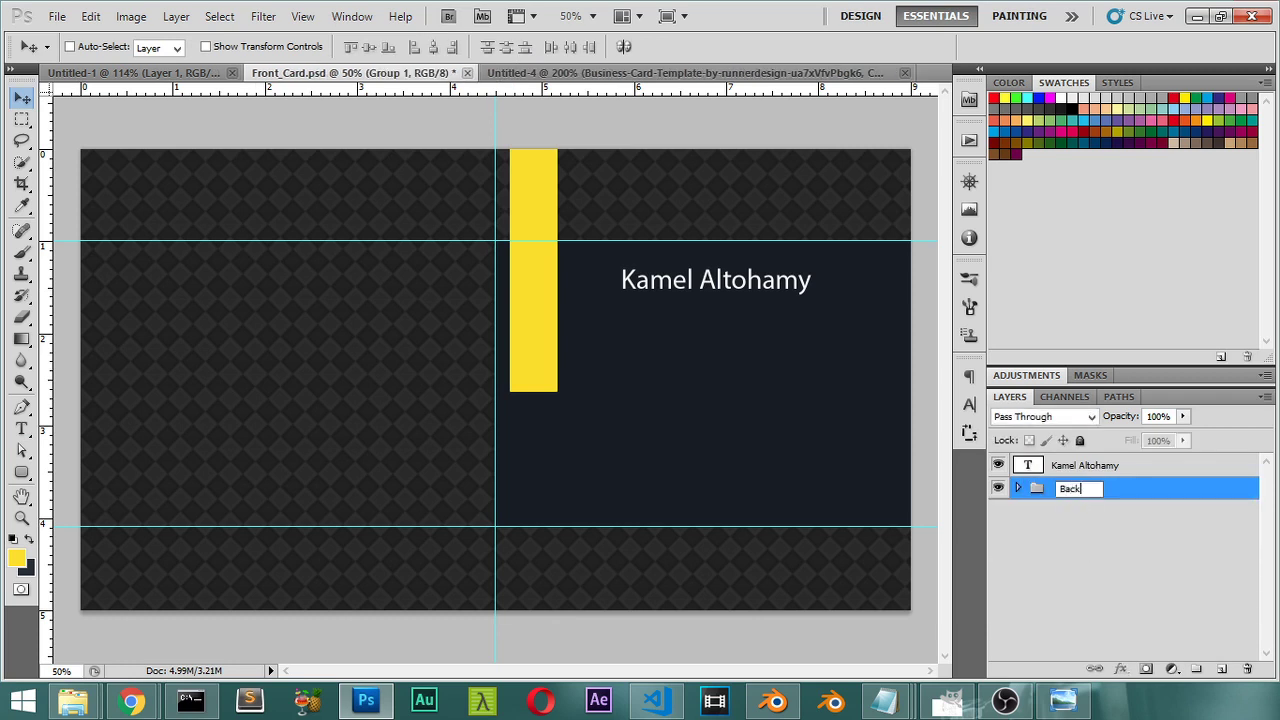
type("ground")
key("Return")
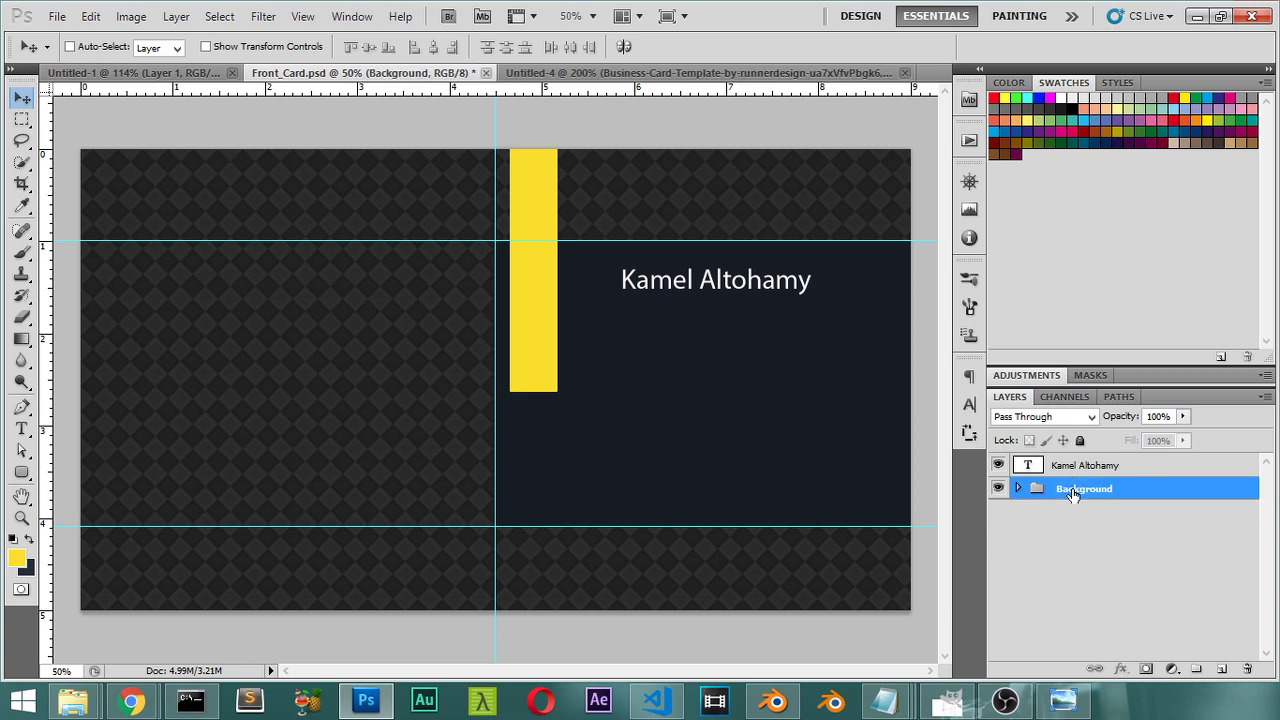
Step: Restyle the whole name line in Oswald Stencil Bold at 11 pt
key("t")
triple_click(713, 279)
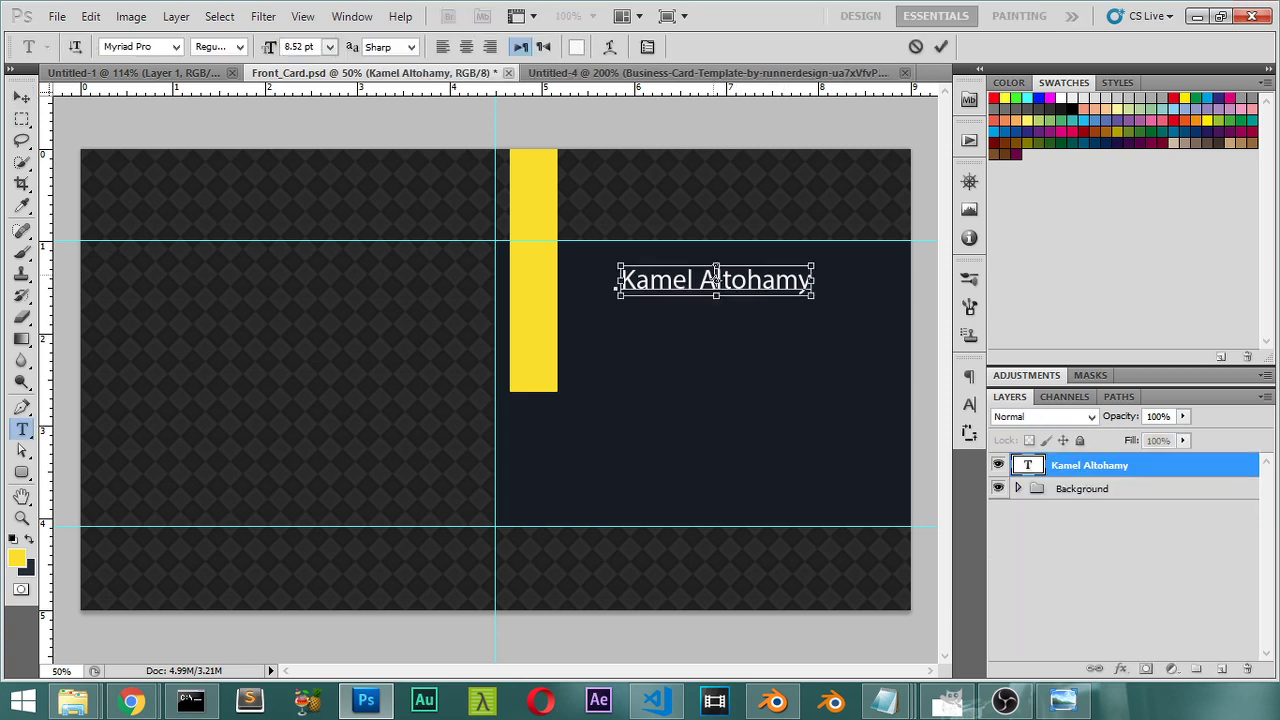
left_click(175, 46)
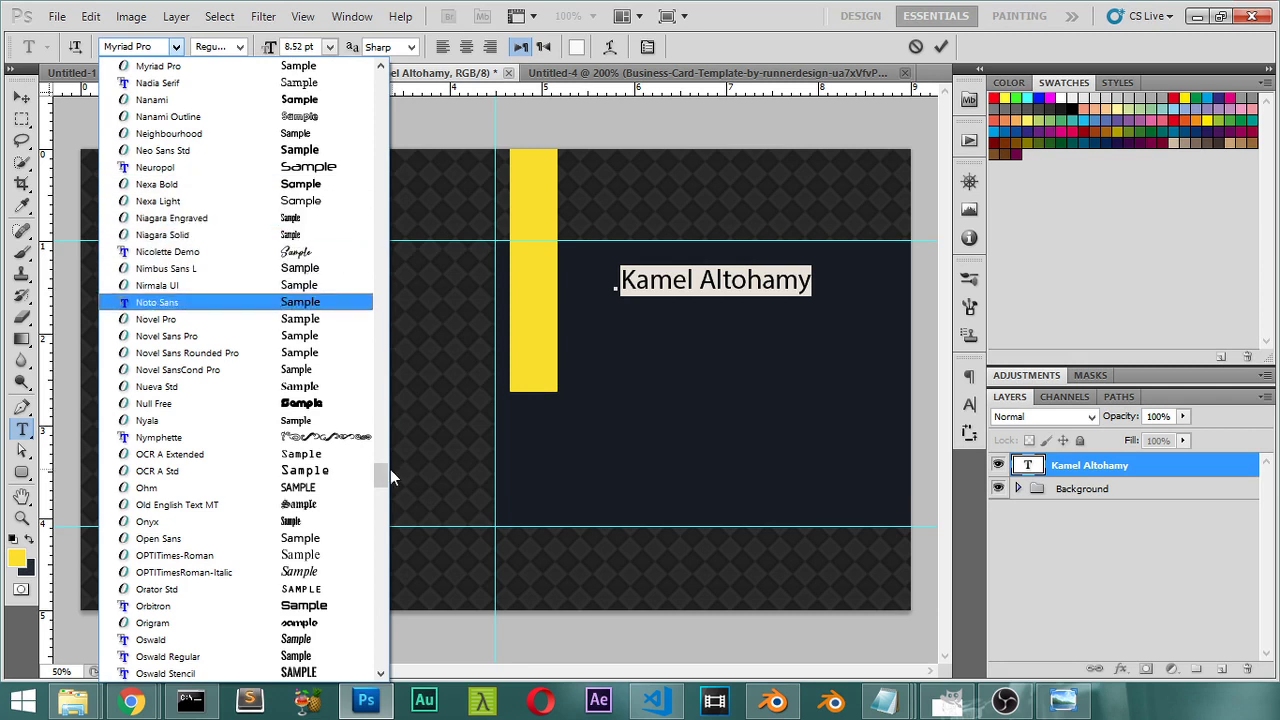
left_click(293, 488)
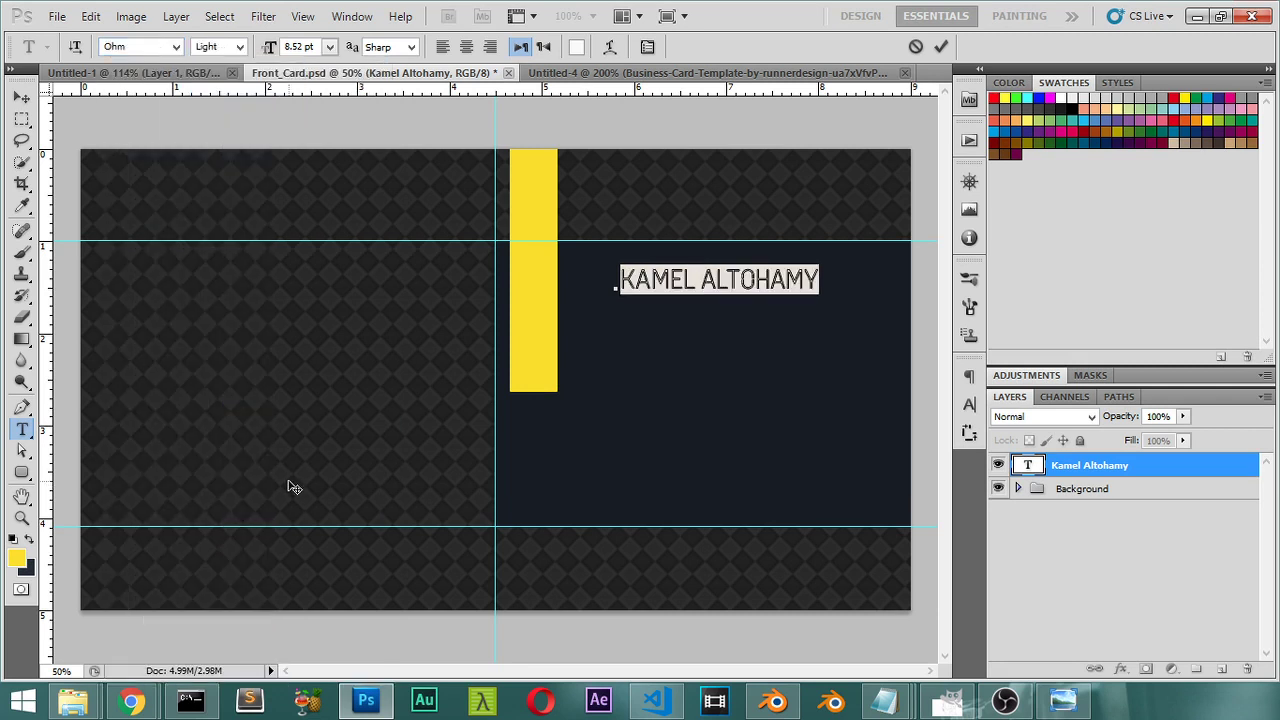
left_click(175, 46)
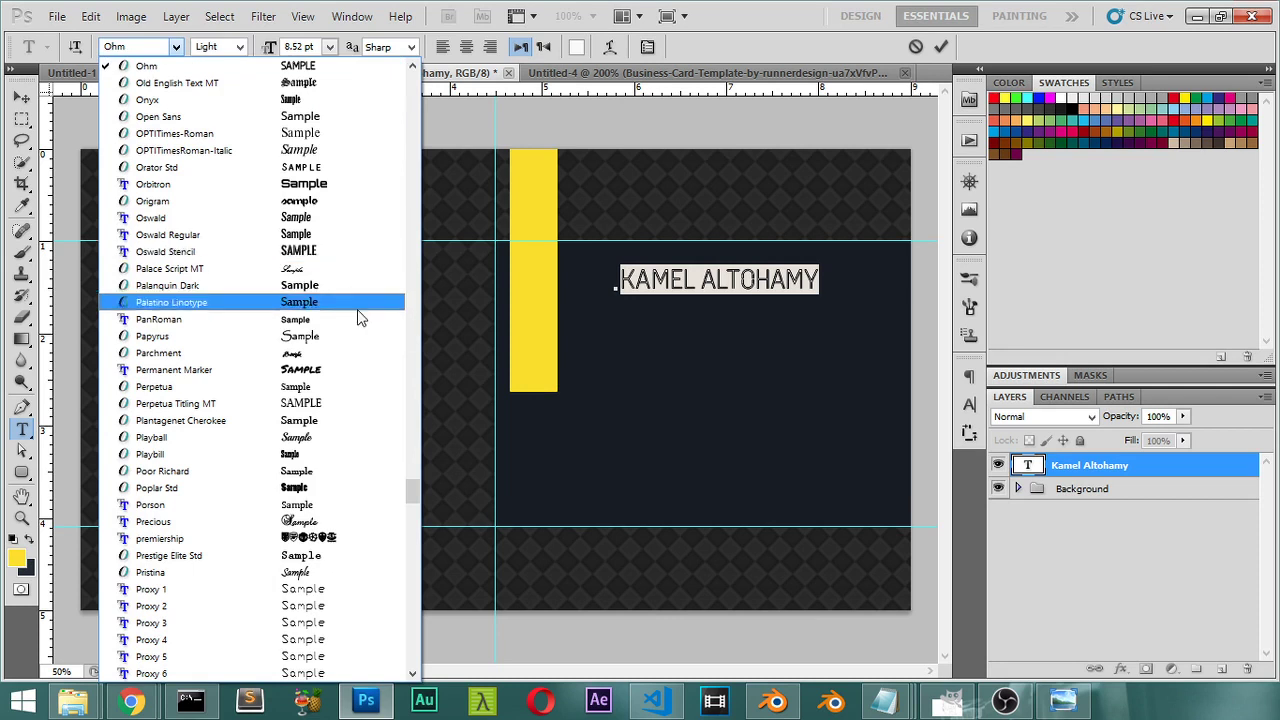
left_click(316, 252)
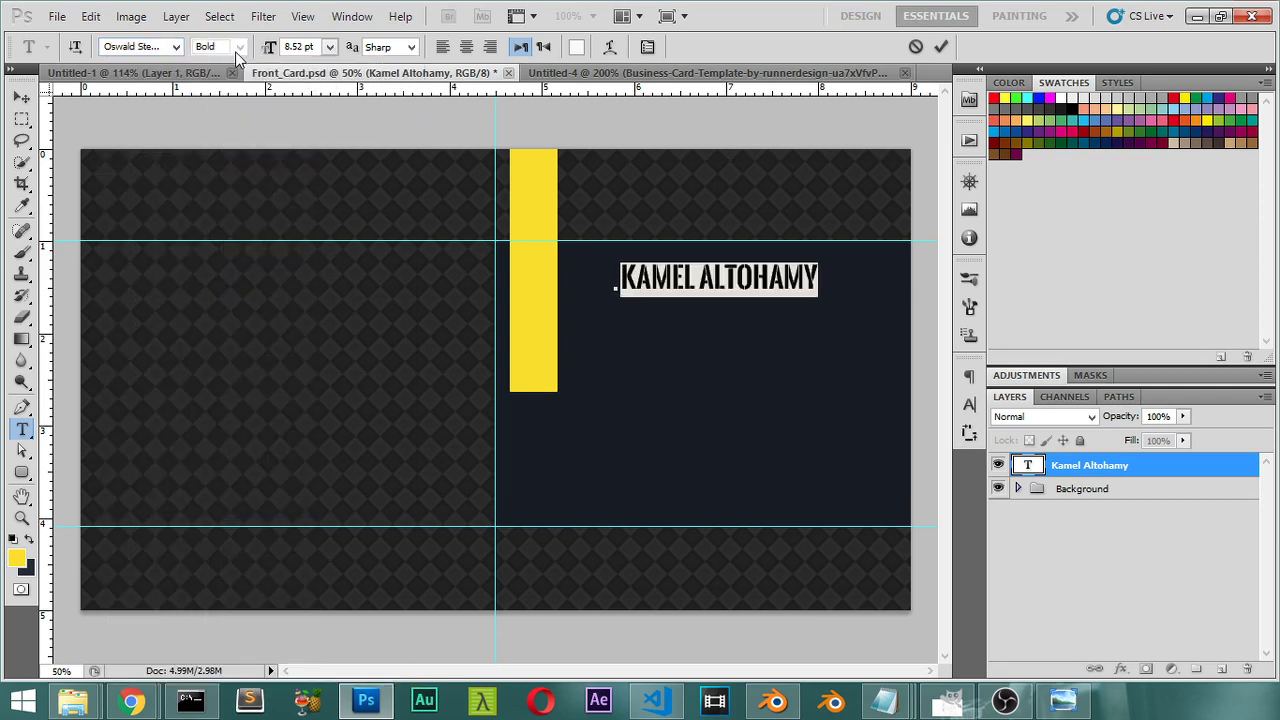
left_click(329, 47)
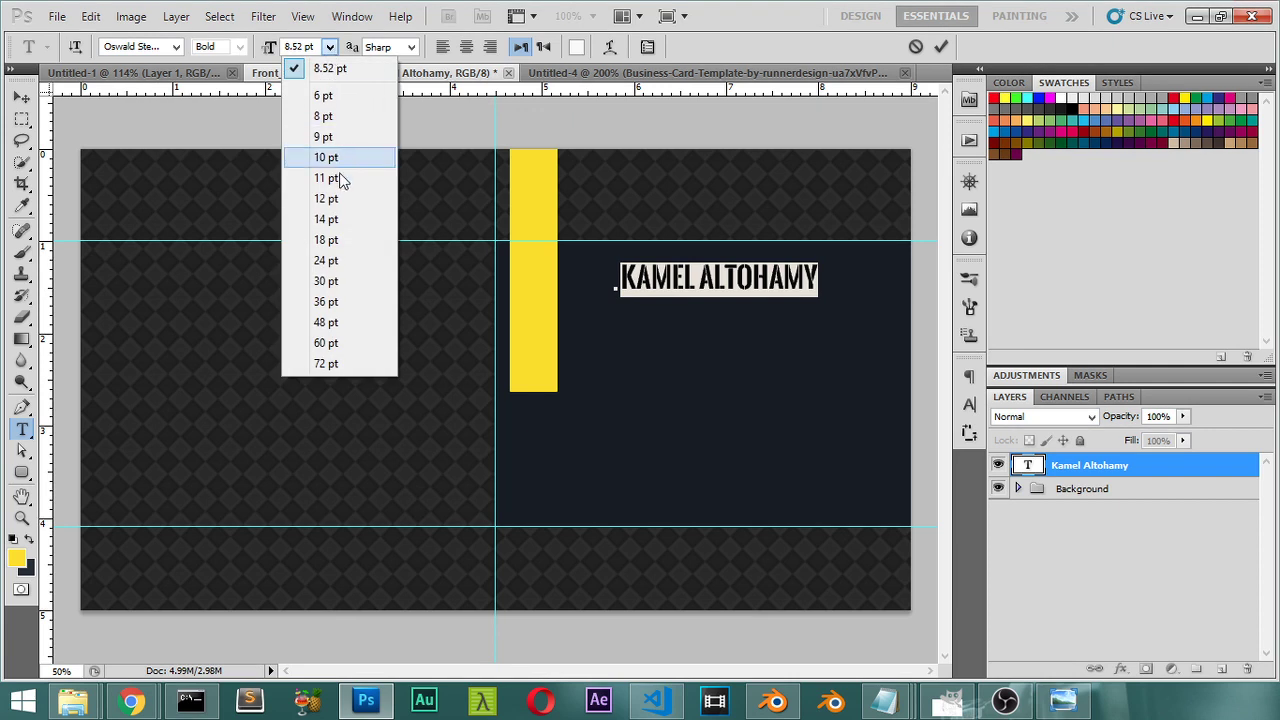
left_click(336, 183)
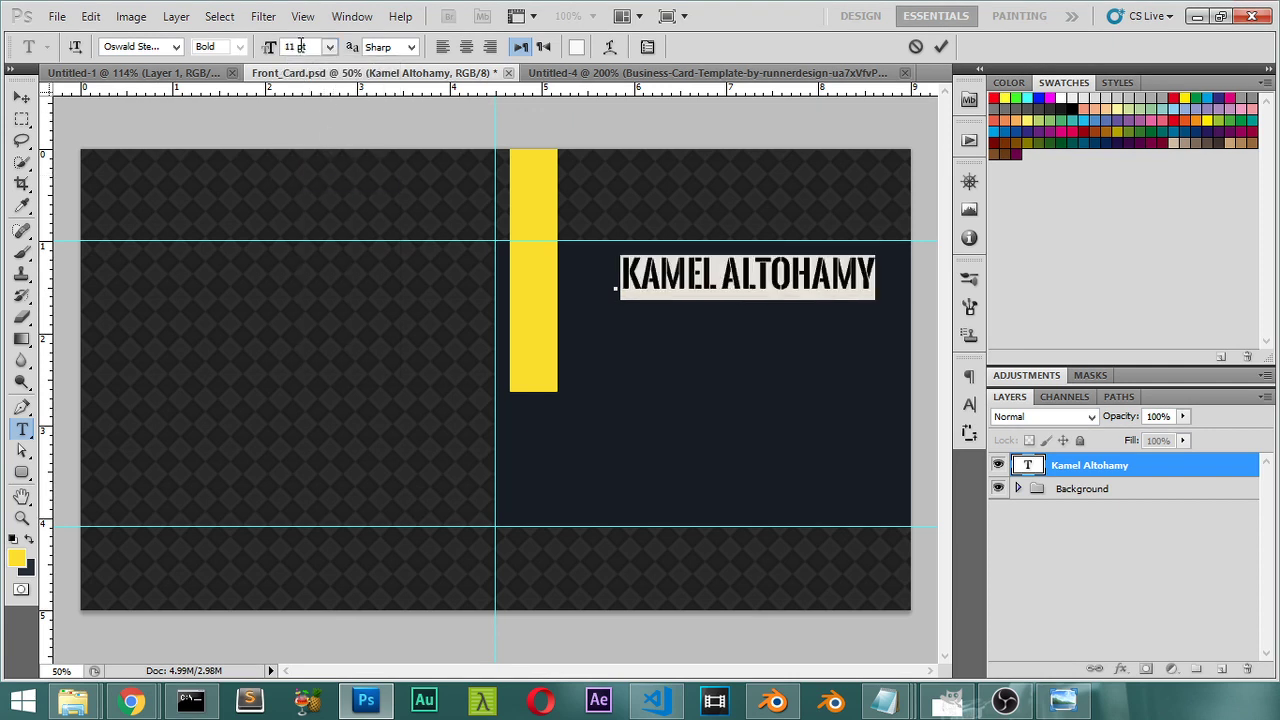
Step: Move the name left, closer to the yellow bar, checking it against the reference card
left_click(21, 97)
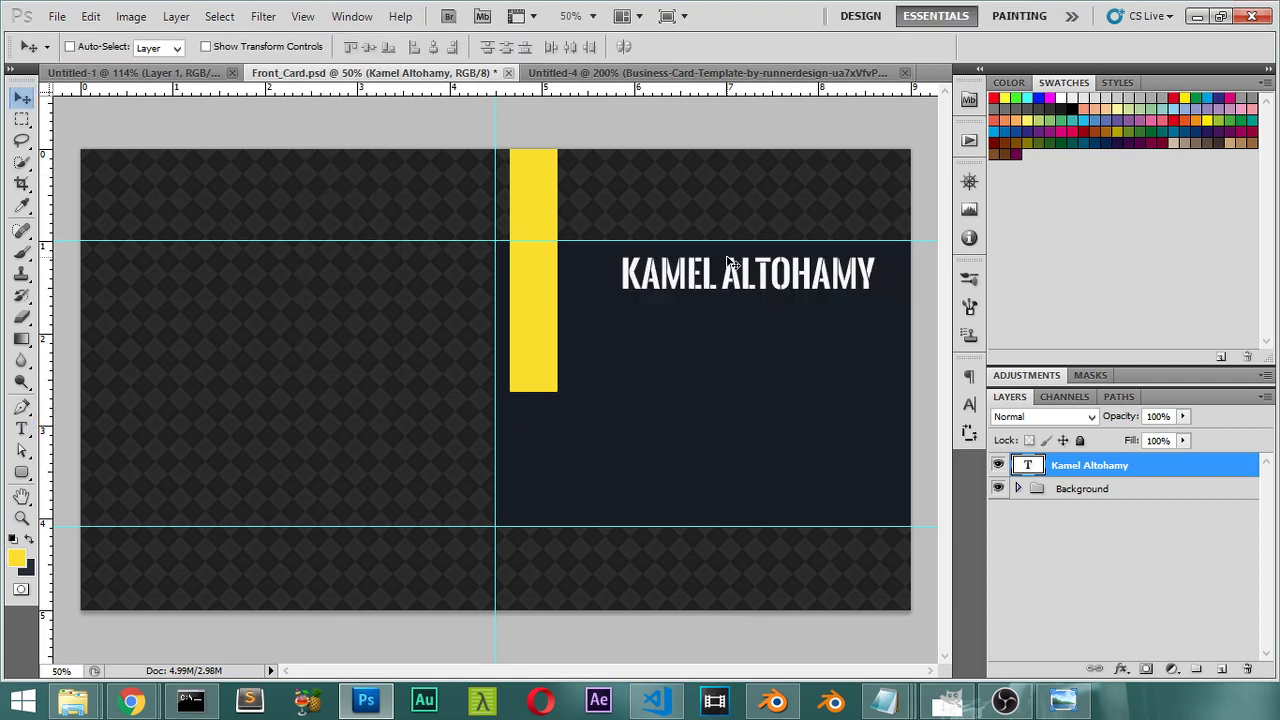
left_click_drag(727, 258, 681, 263)
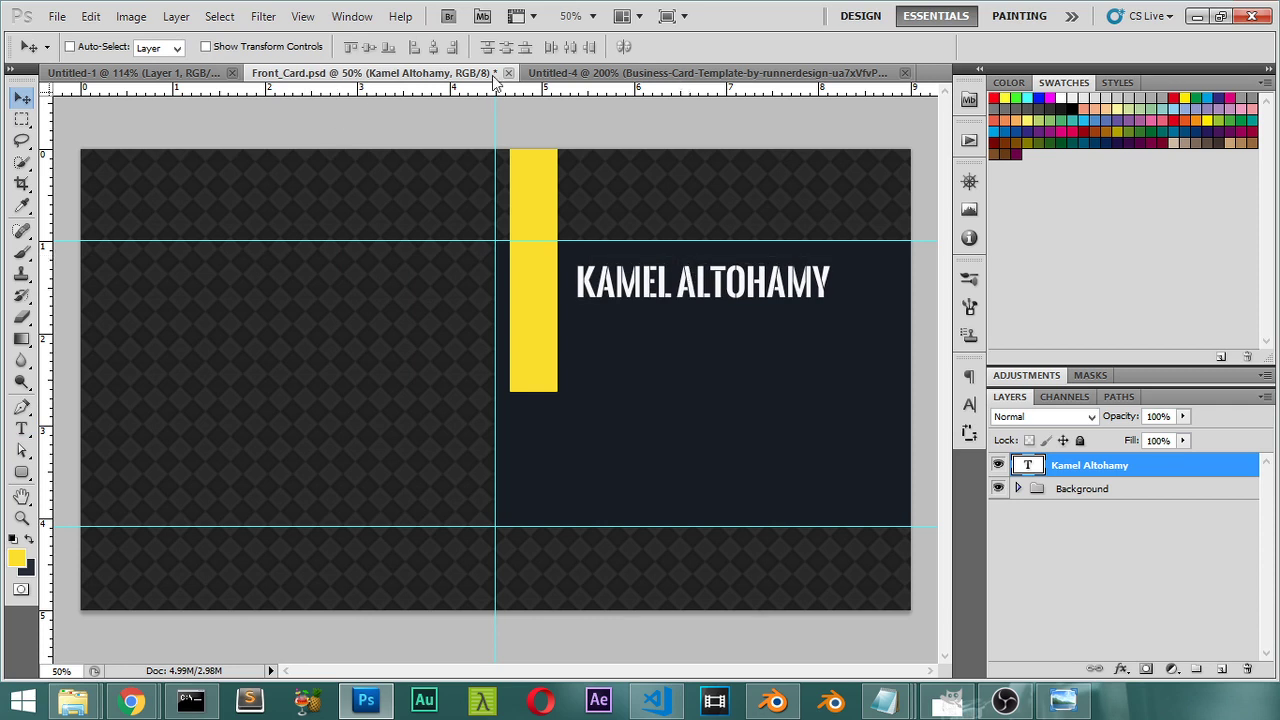
left_click(586, 72)
left_click(335, 74)
Step: Colour the surname yellow (#fde106) sampled from the bar, keeping the first name white
key("t")
left_click(675, 280)
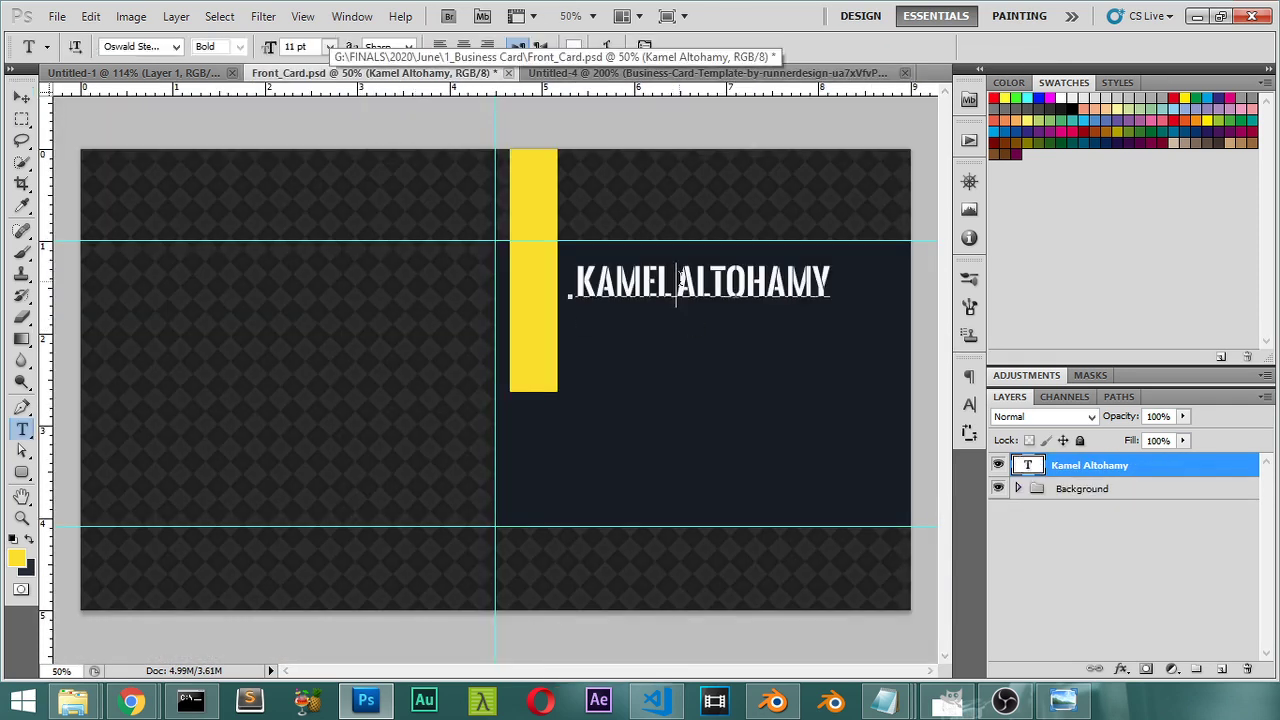
left_click_drag(693, 282, 850, 282)
left_click(572, 52)
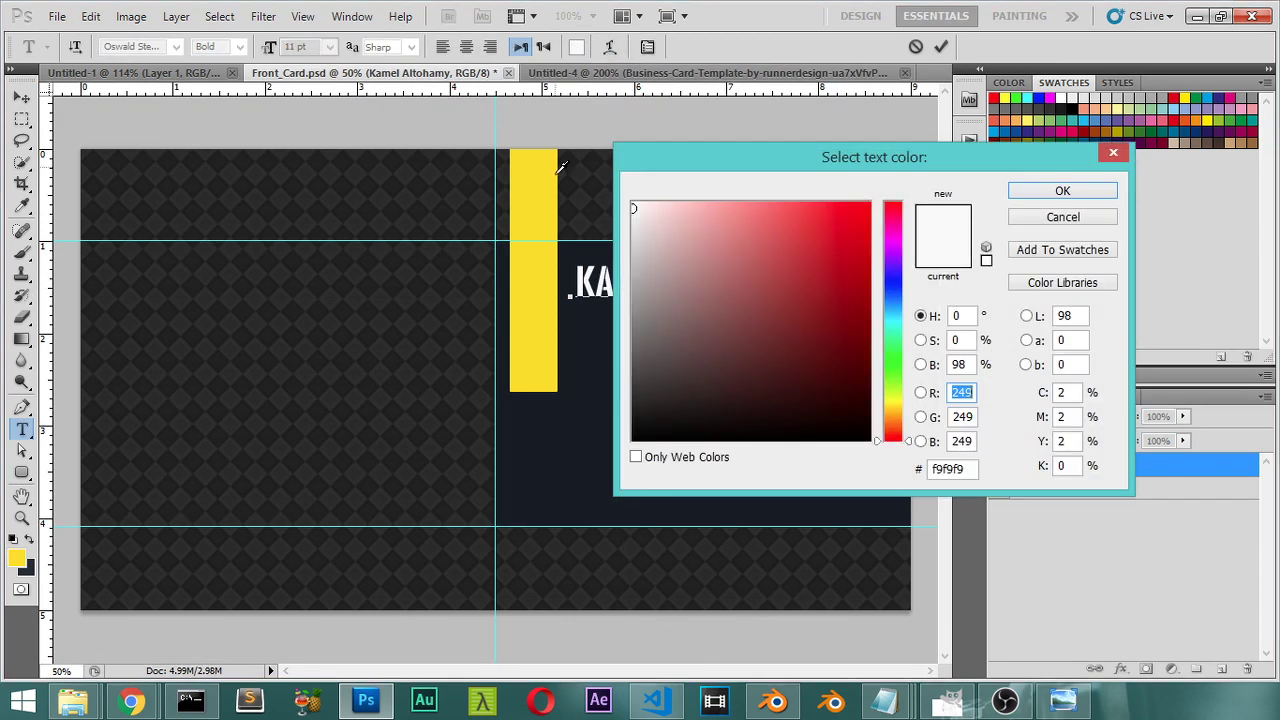
left_click(550, 172)
left_click_drag(803, 138, 433, 140)
left_click_drag(316, 163, 194, 186)
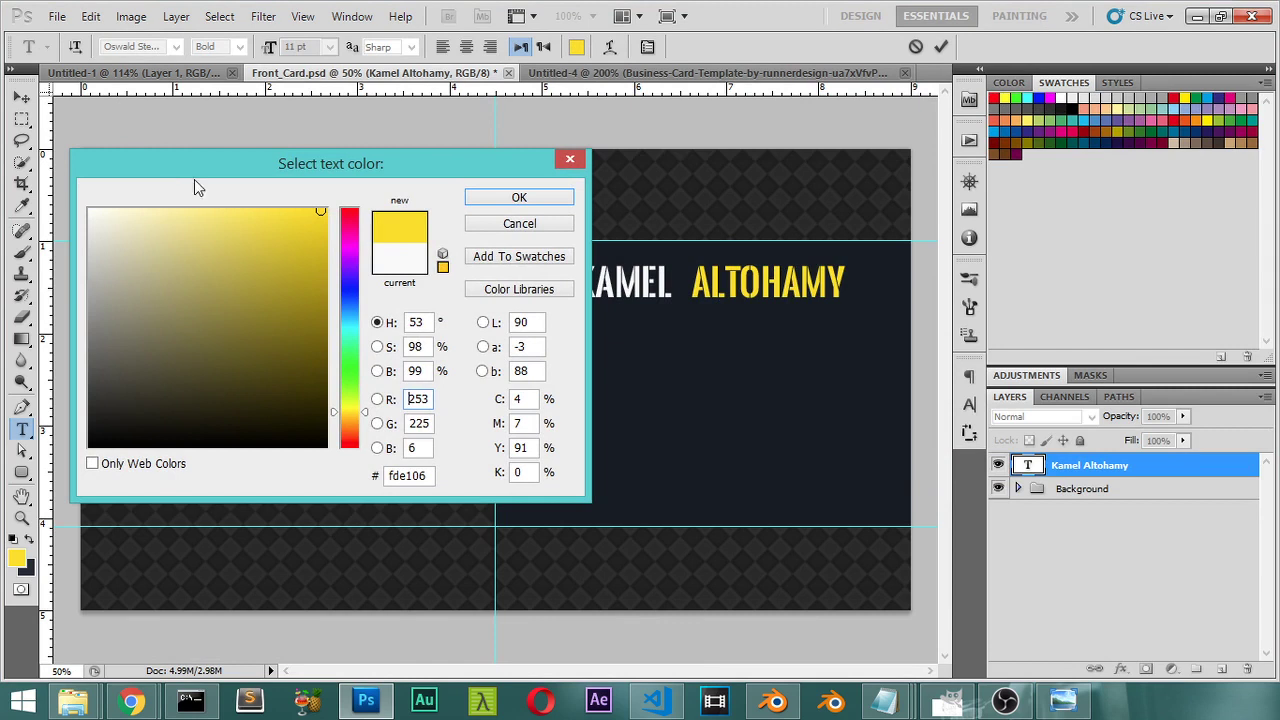
left_click(520, 194)
left_click(21, 97)
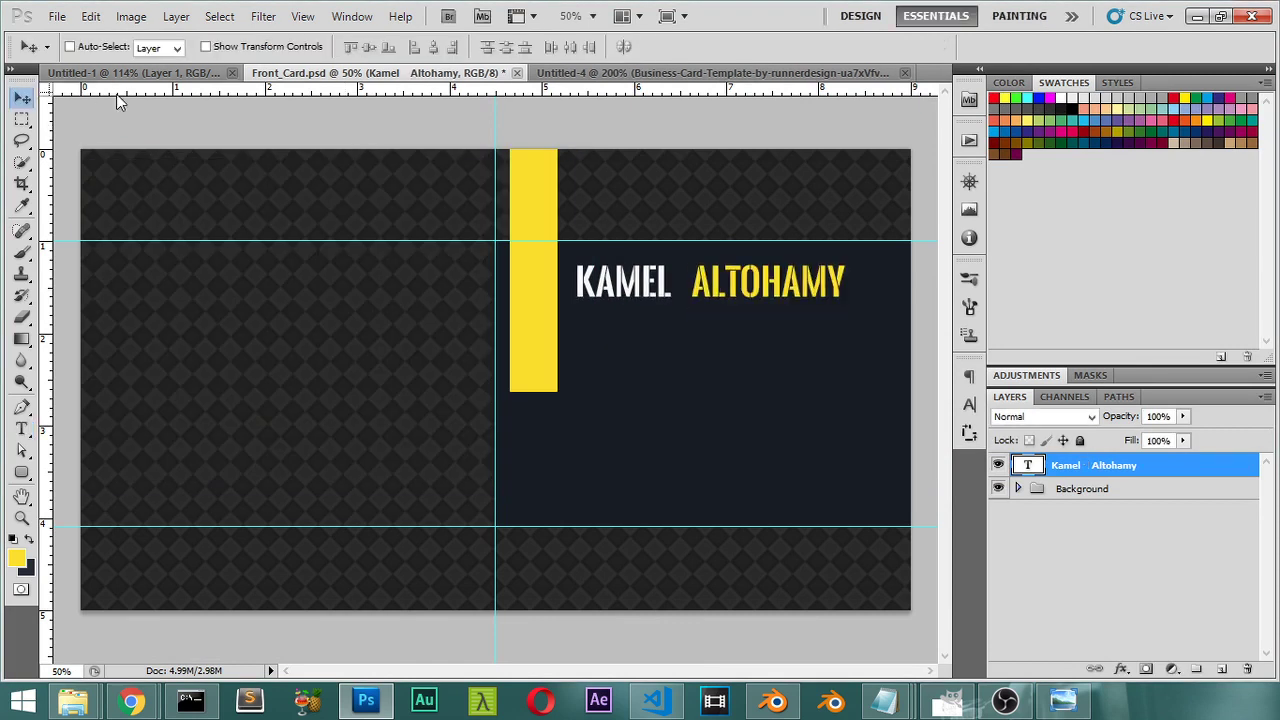
left_click(563, 74)
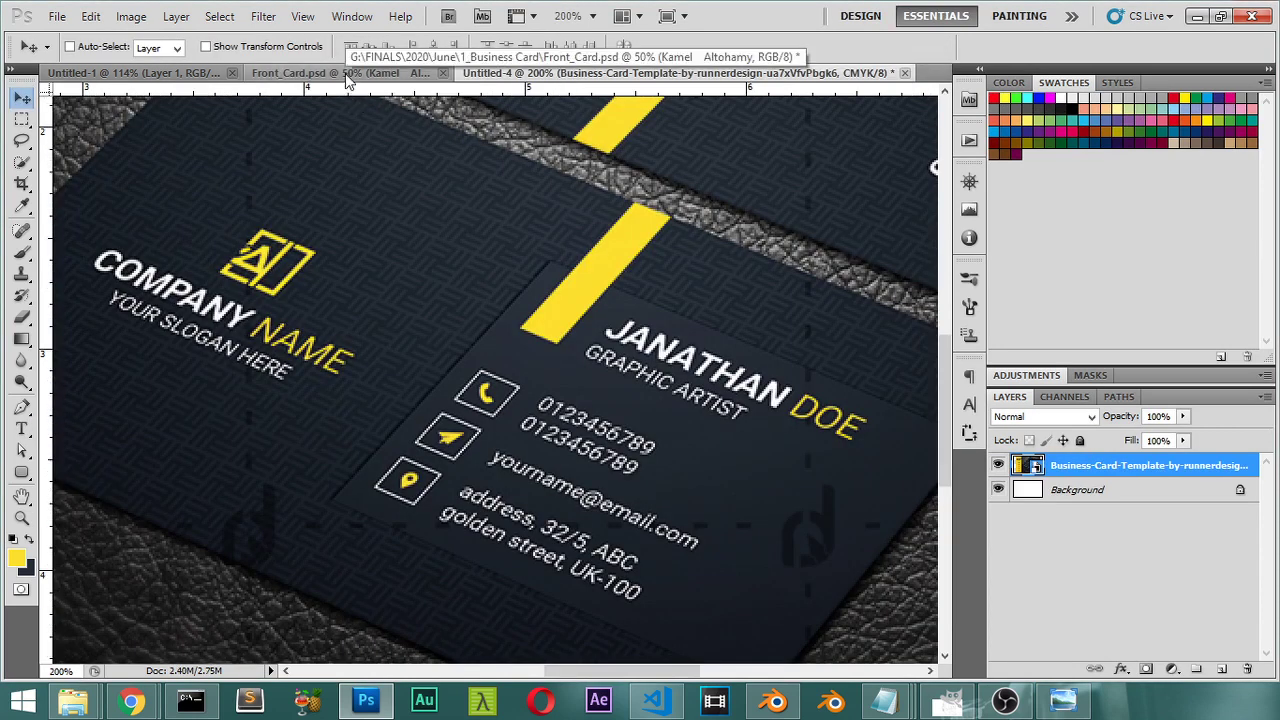
left_click(385, 71)
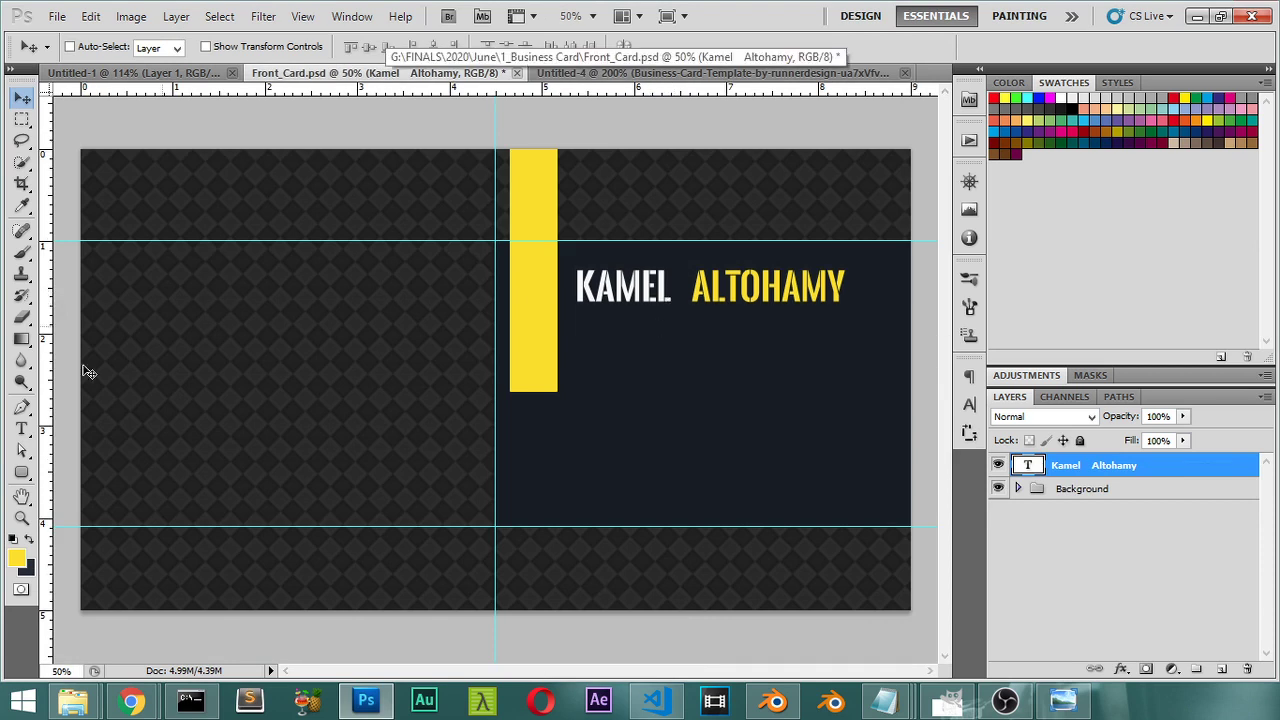
Step: Shorten the yellow Shape 1 bar inside the Background group by nudging it up
left_click(1018, 490)
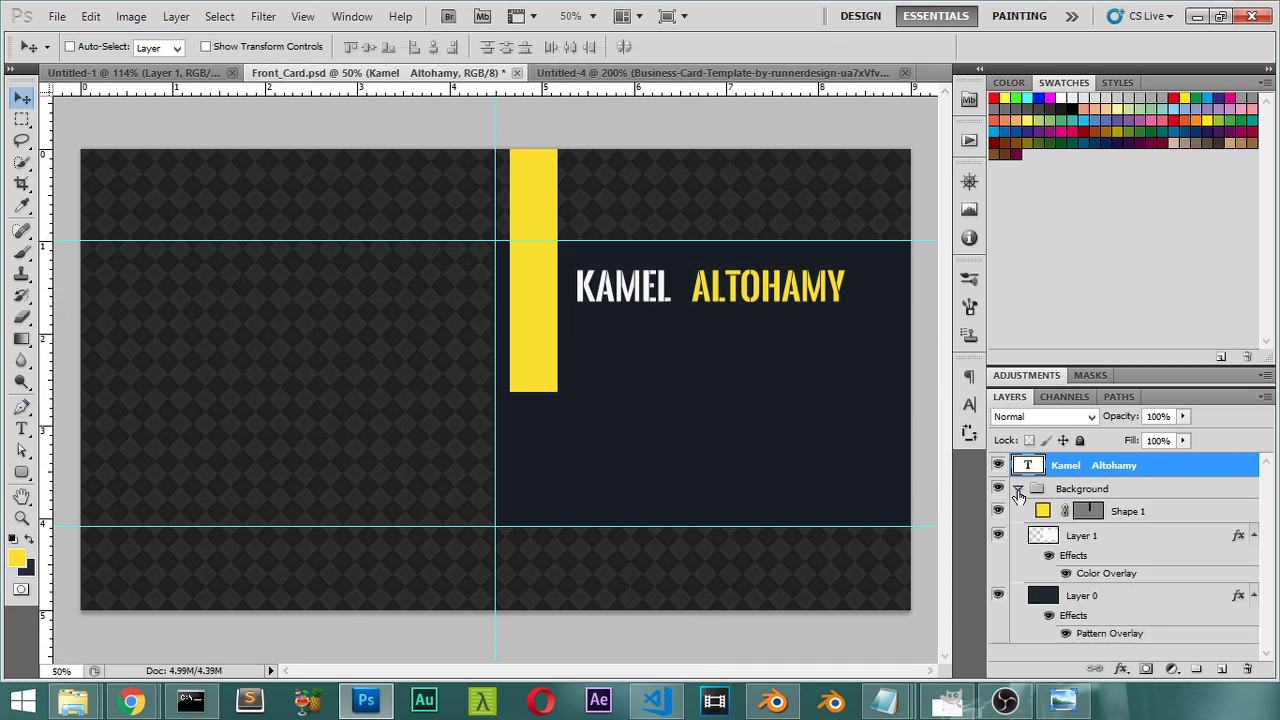
left_click(1040, 516)
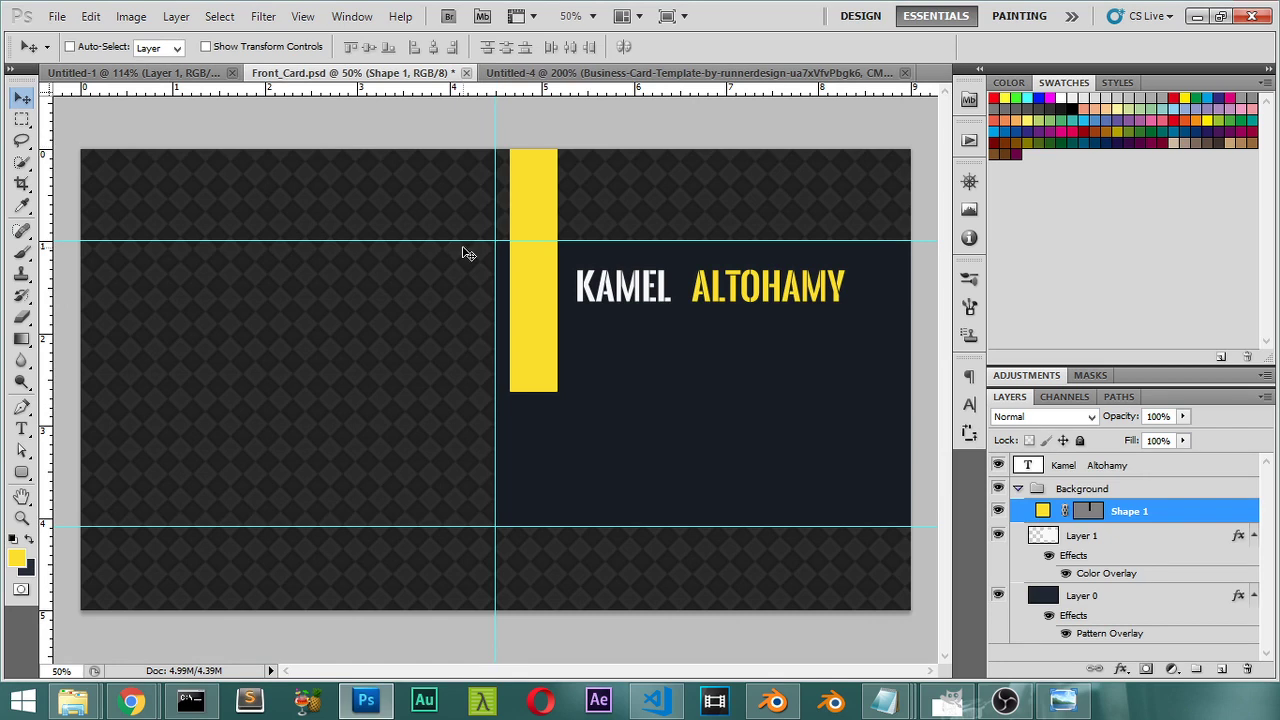
key("shift+Up")
left_click(21, 428)
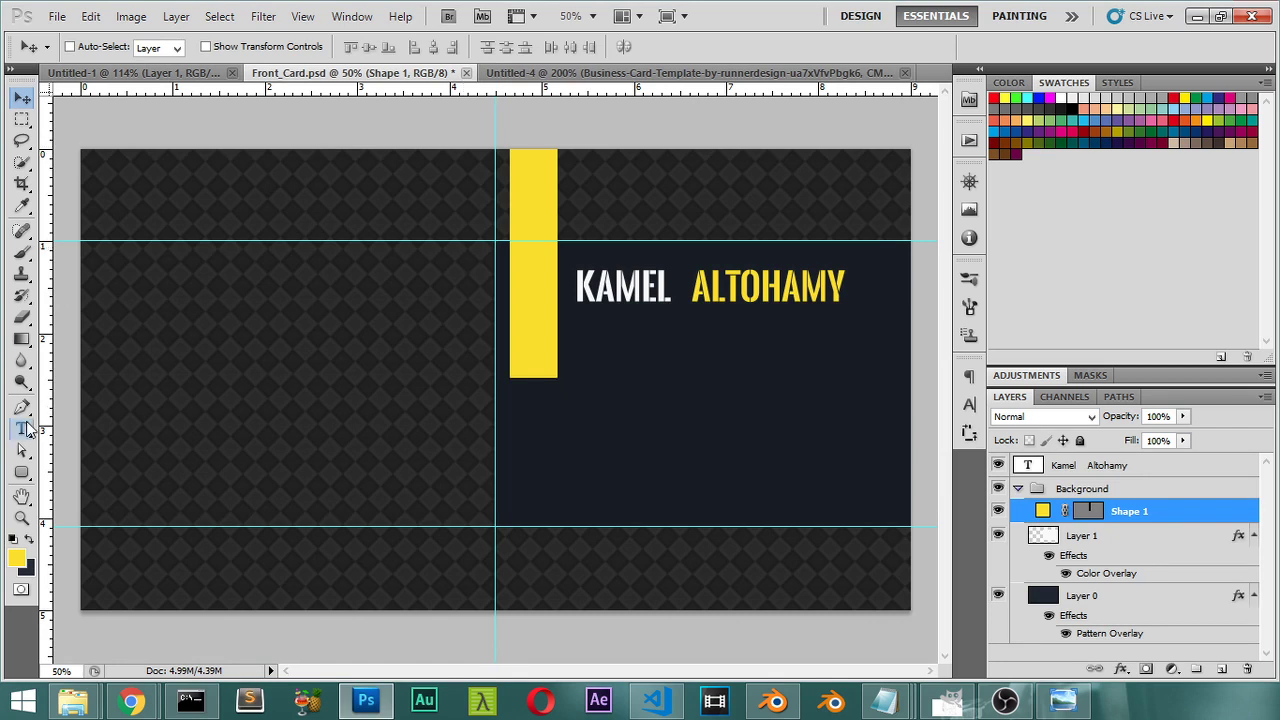
Step: Type the subtitle GRAPHIC ARTIST on a new line below the name
left_click(587, 341)
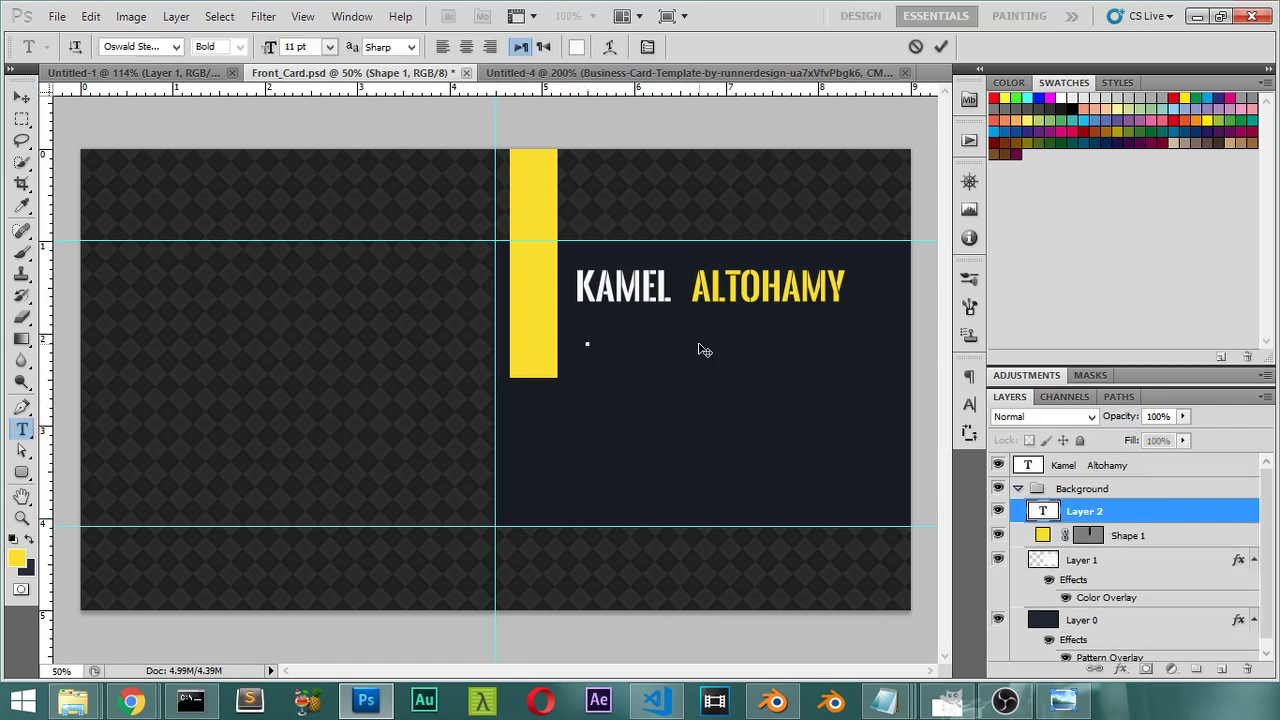
type("GRAPHI")
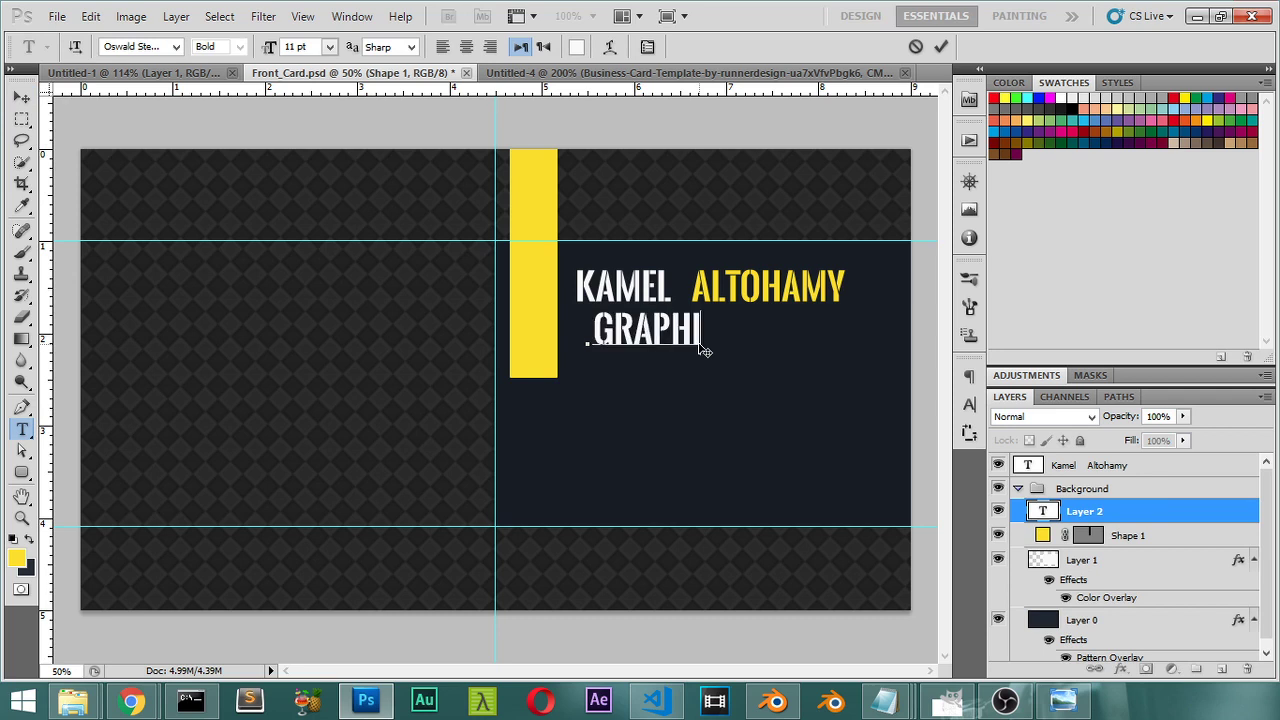
type("C A")
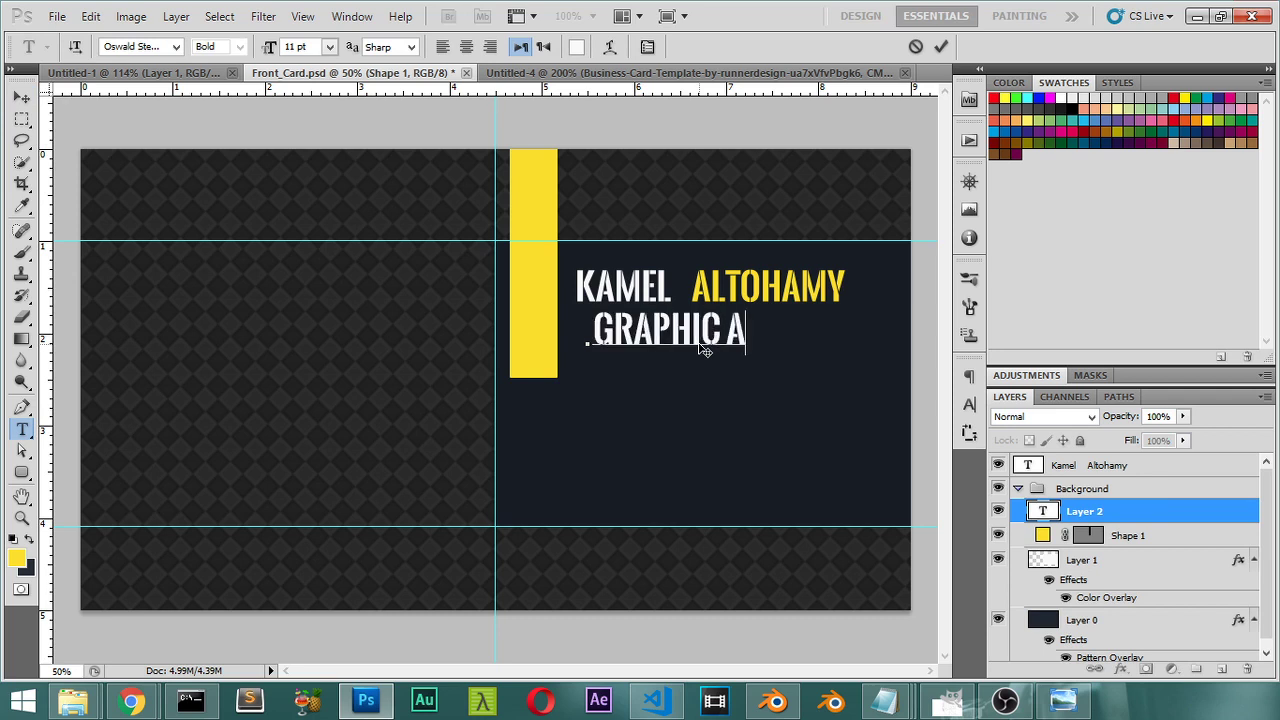
type("RTIS")
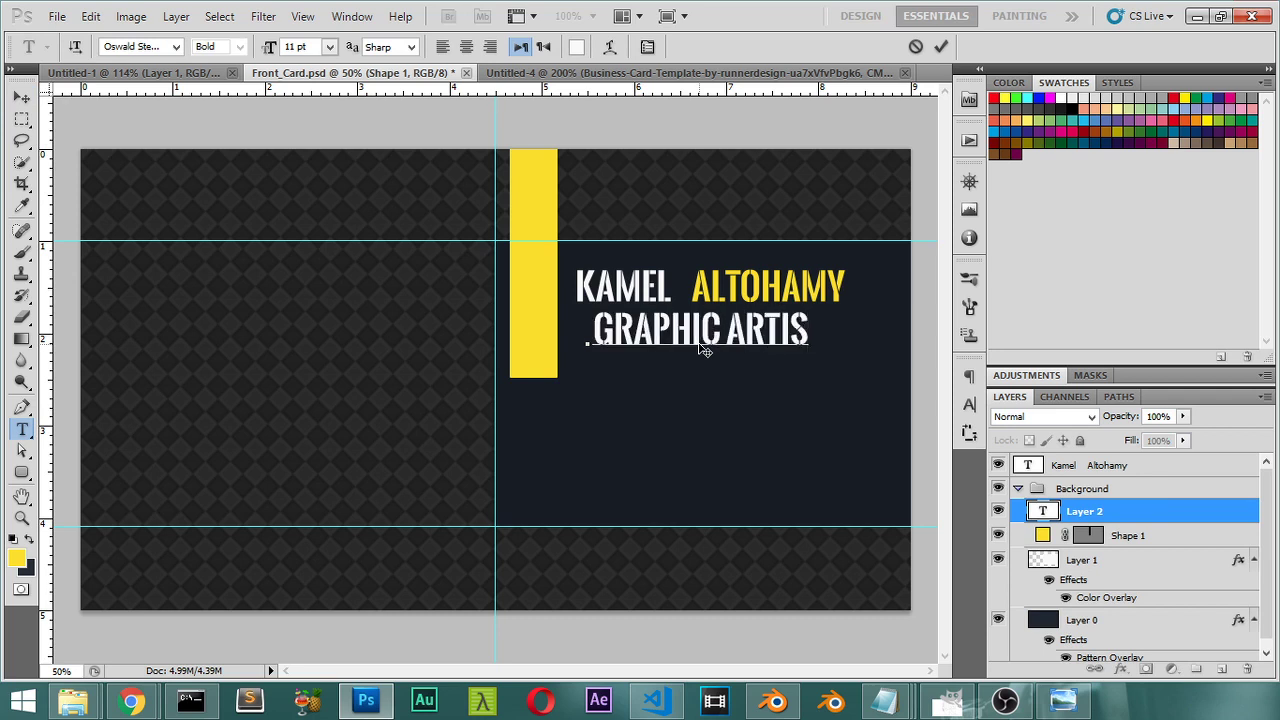
type("T")
key("ctrl+a")
Step: Set the GRAPHIC ARTIST subtitle in Source Sans Light at 9 pt
left_click(148, 48)
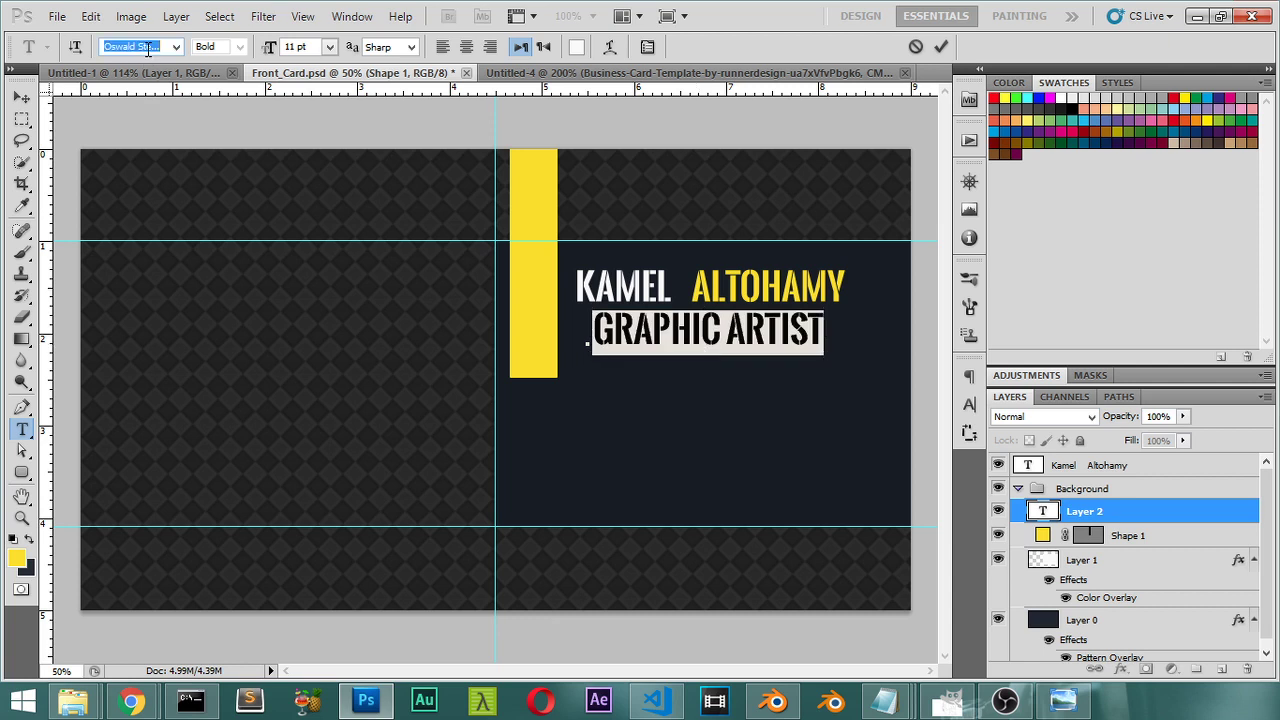
type("S")
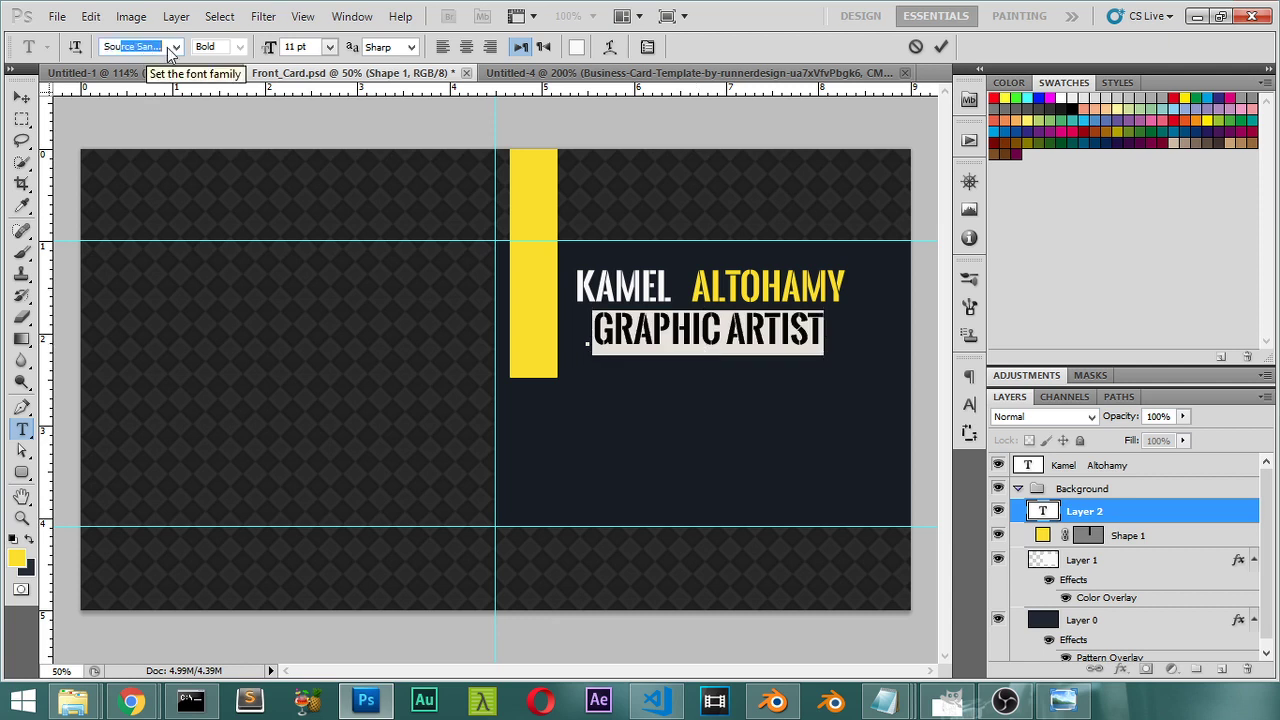
type("ou")
left_click(172, 47)
left_click(184, 64)
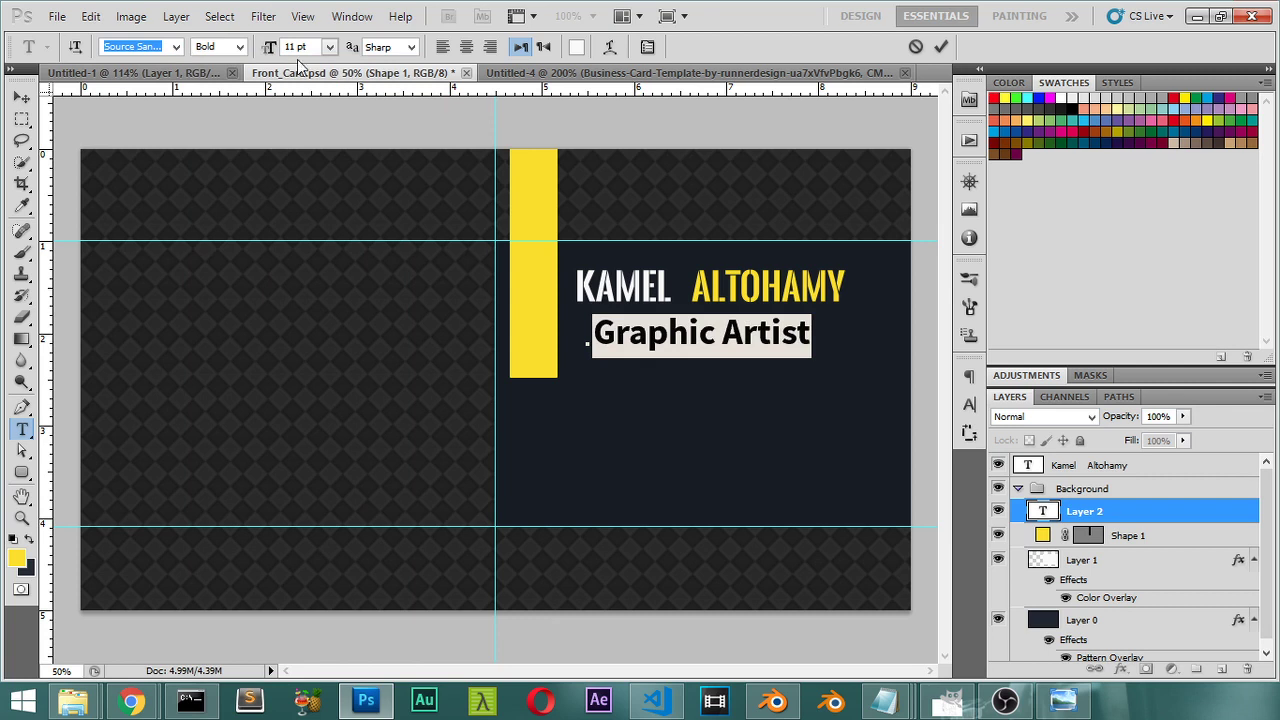
left_click(239, 47)
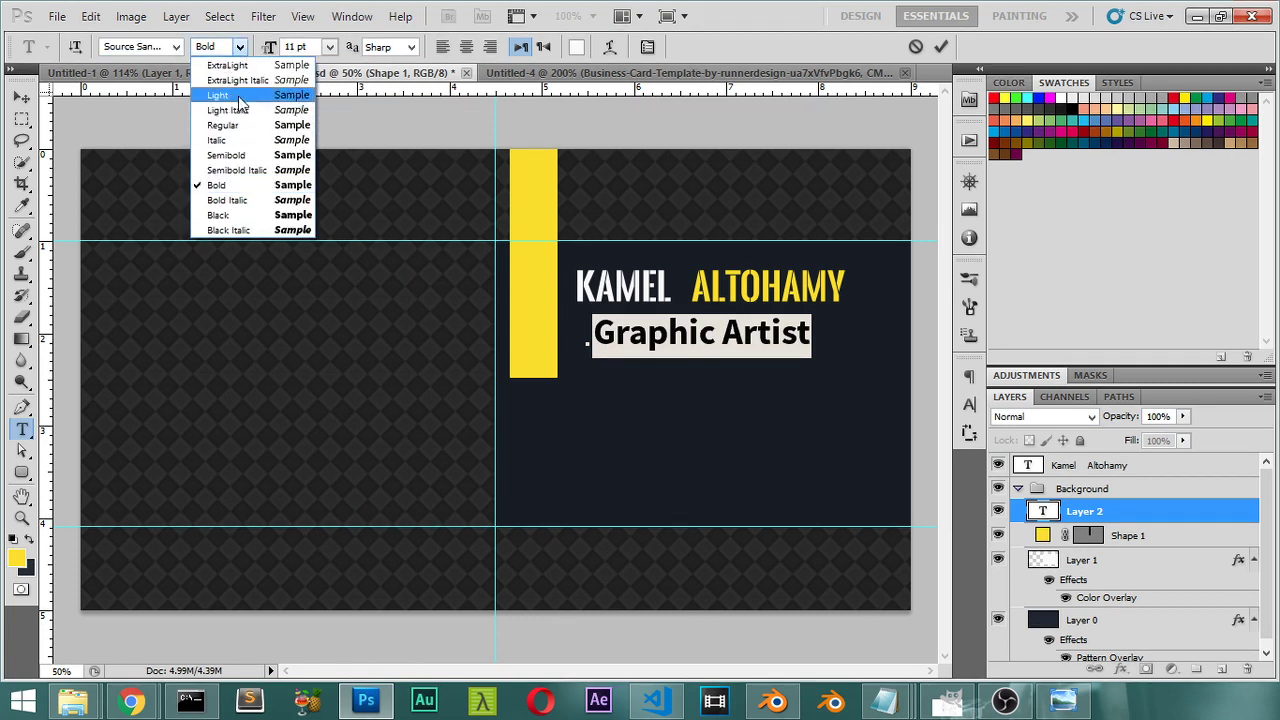
left_click(240, 97)
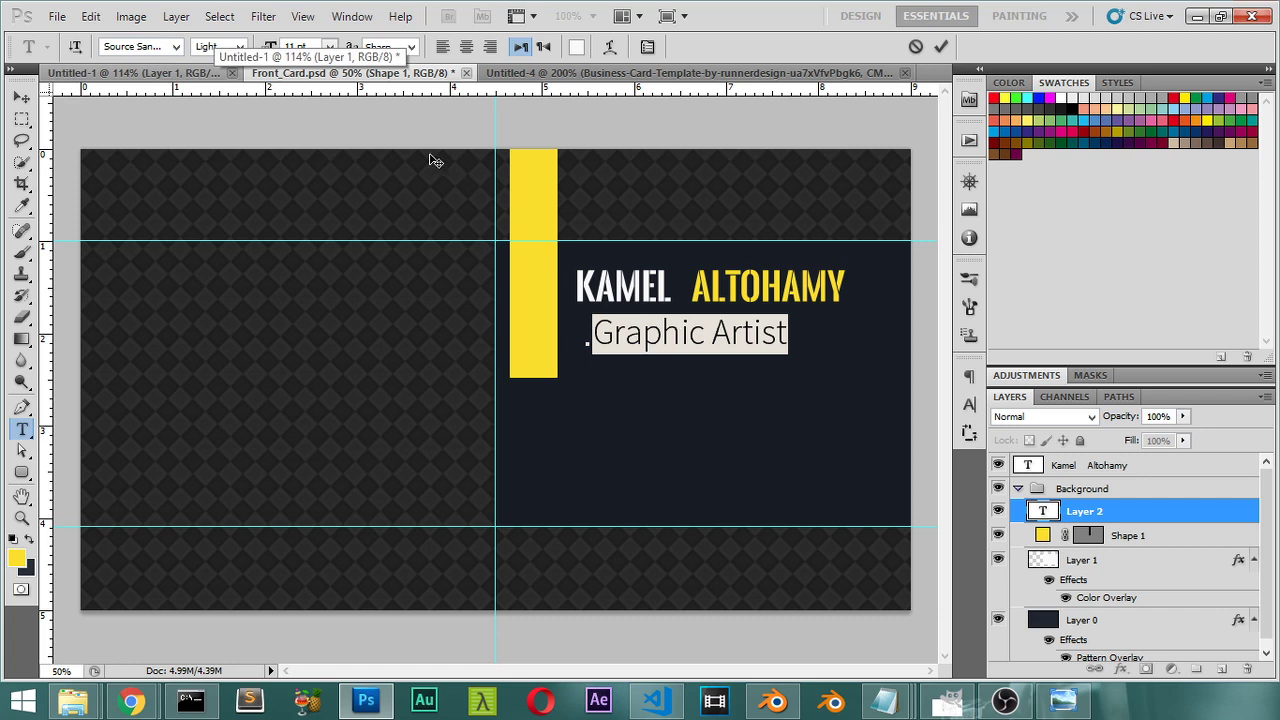
left_click(329, 47)
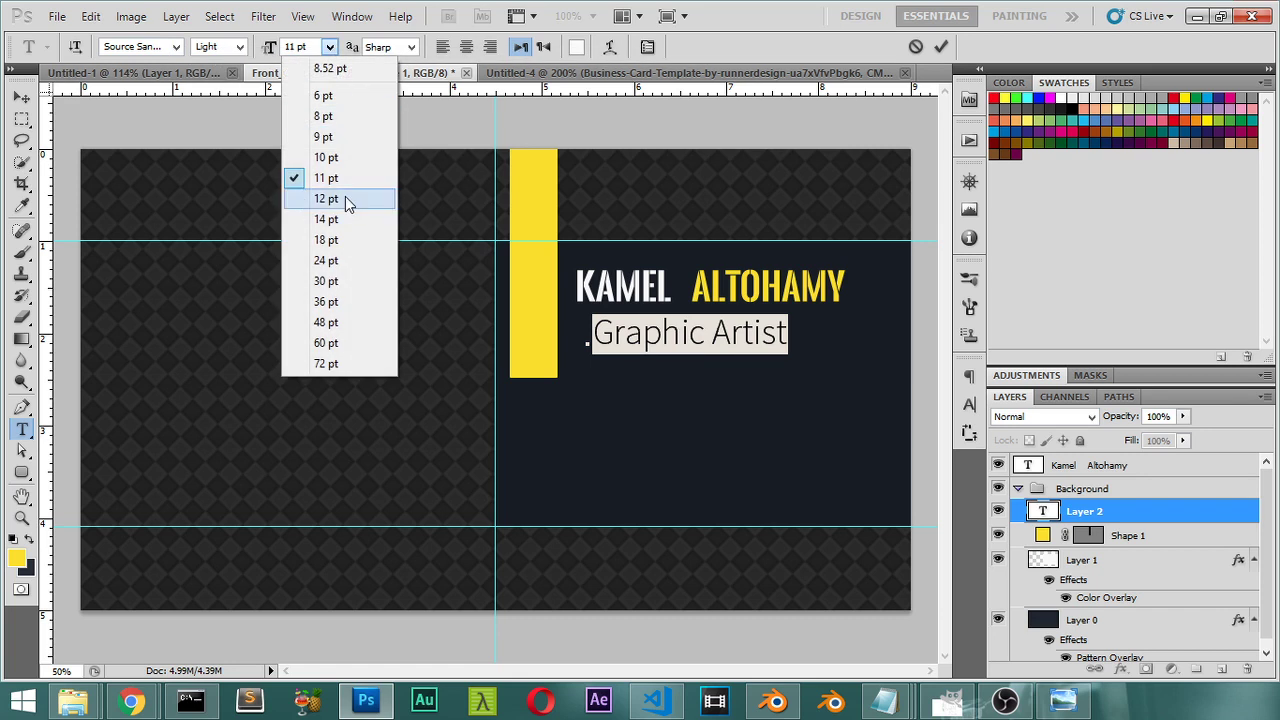
left_click(323, 136)
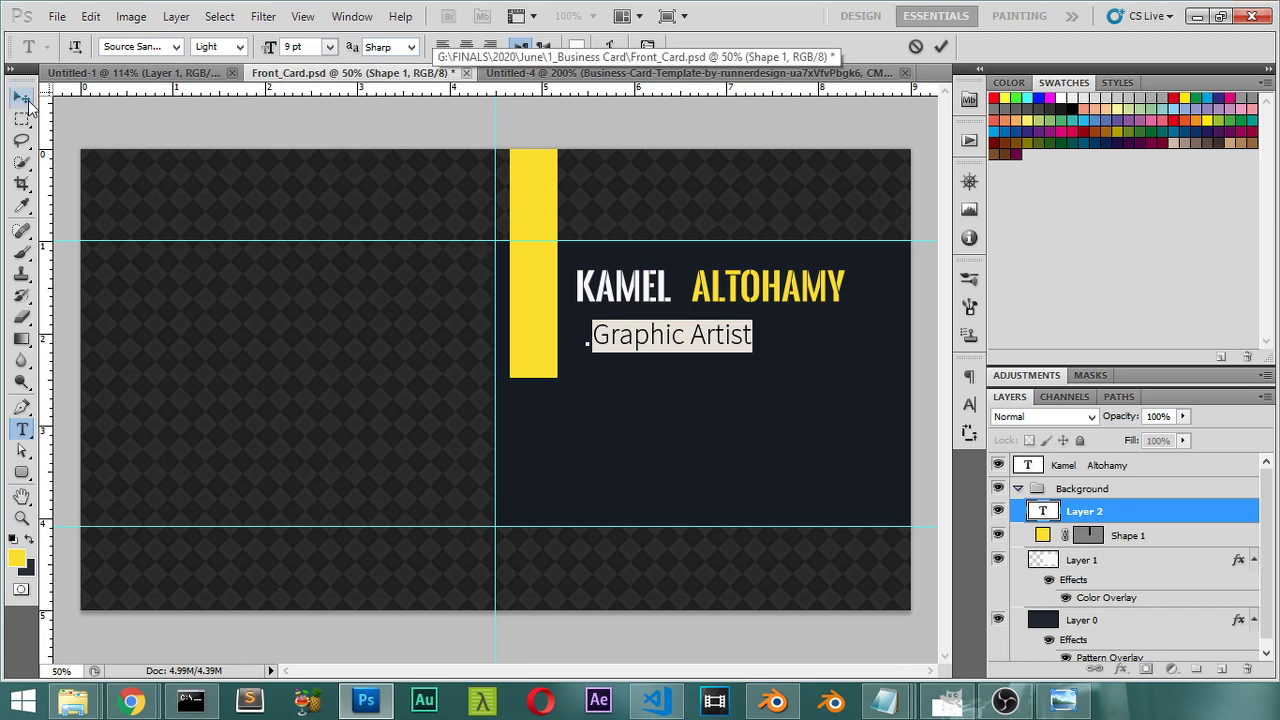
left_click(21, 97)
left_click(143, 70)
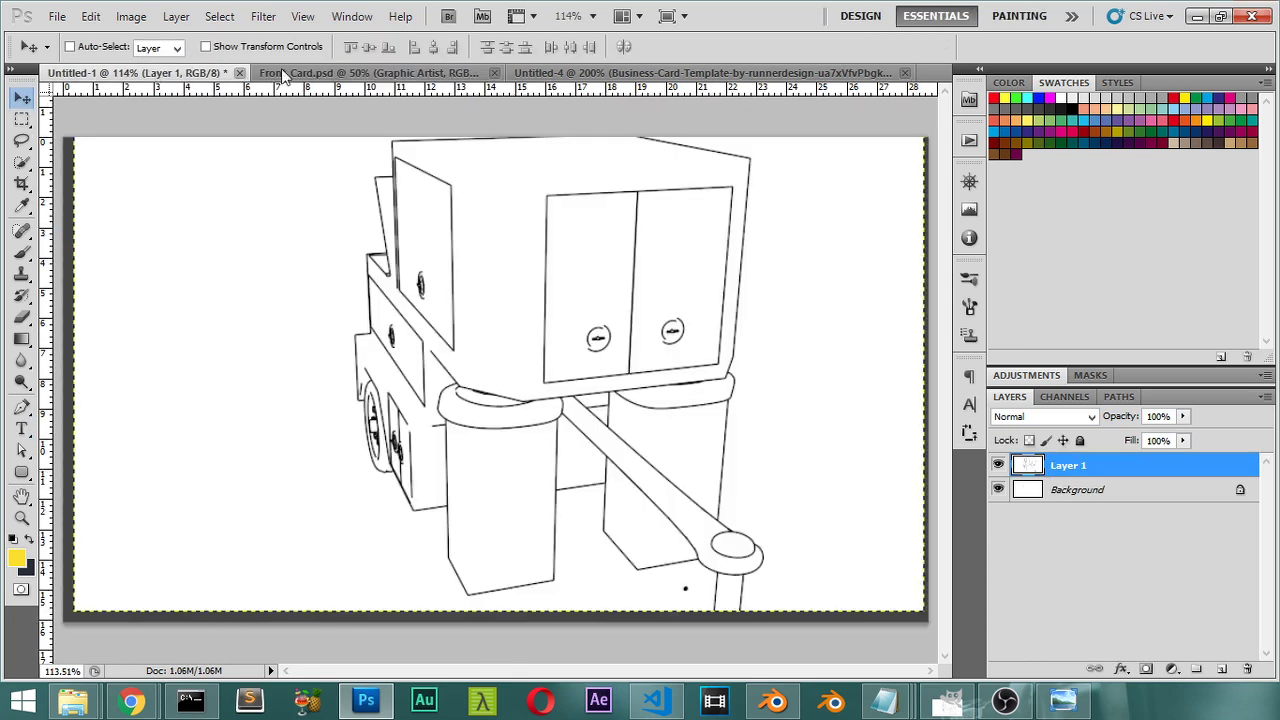
Step: Reduce the GRAPHIC ARTIST subtitle from 9 pt to 8 pt after checking the reference
left_click(555, 70)
key("ctrl+Tab")
key("ctrl+Tab")
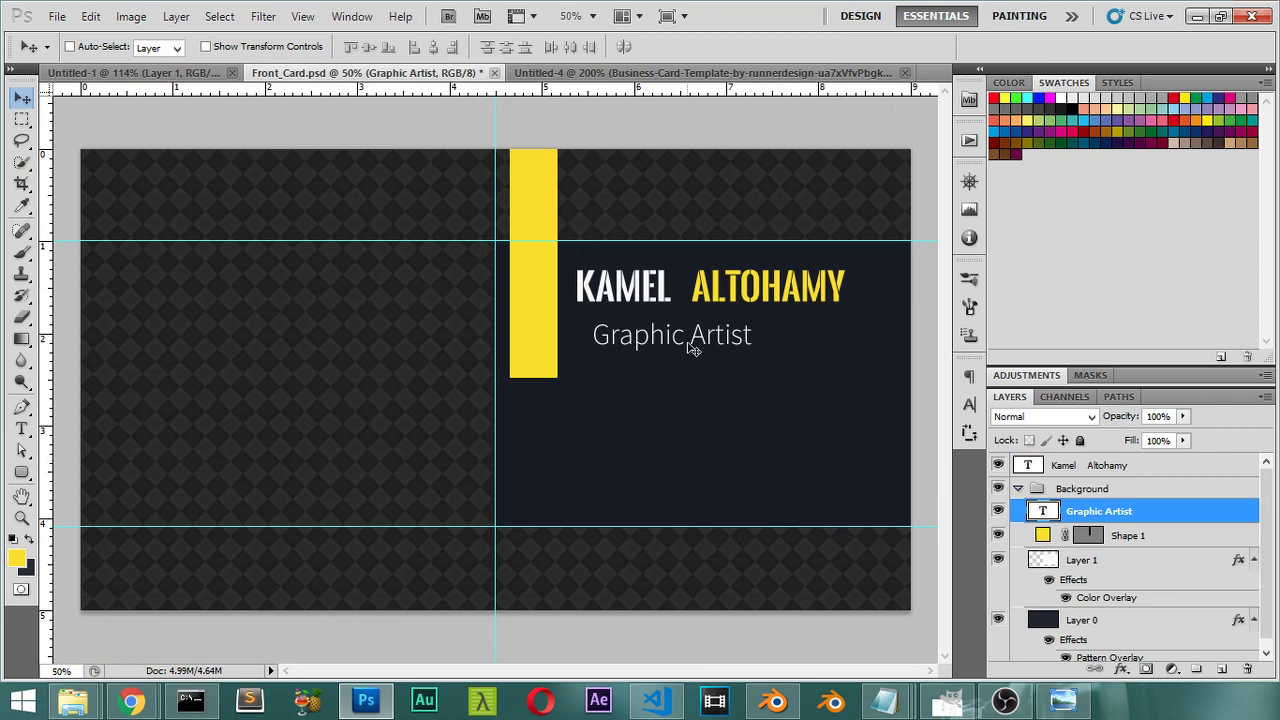
key("t")
left_click(693, 350)
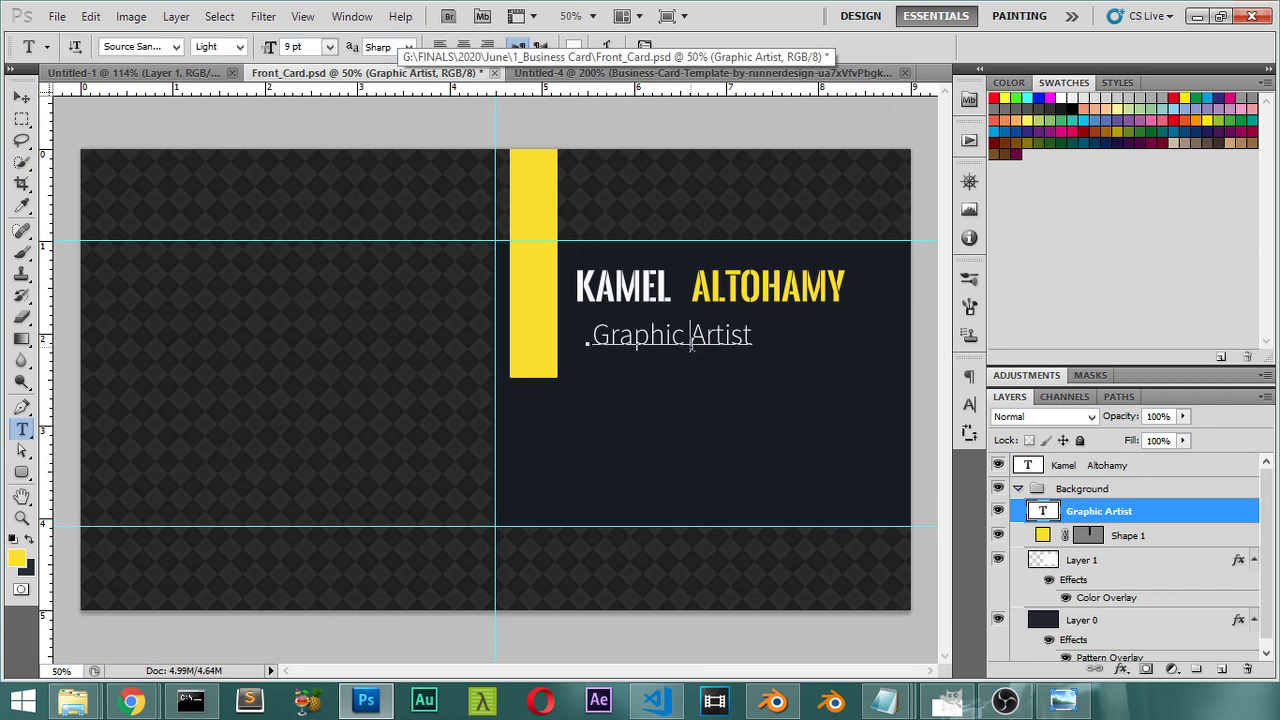
key("ctrl+a")
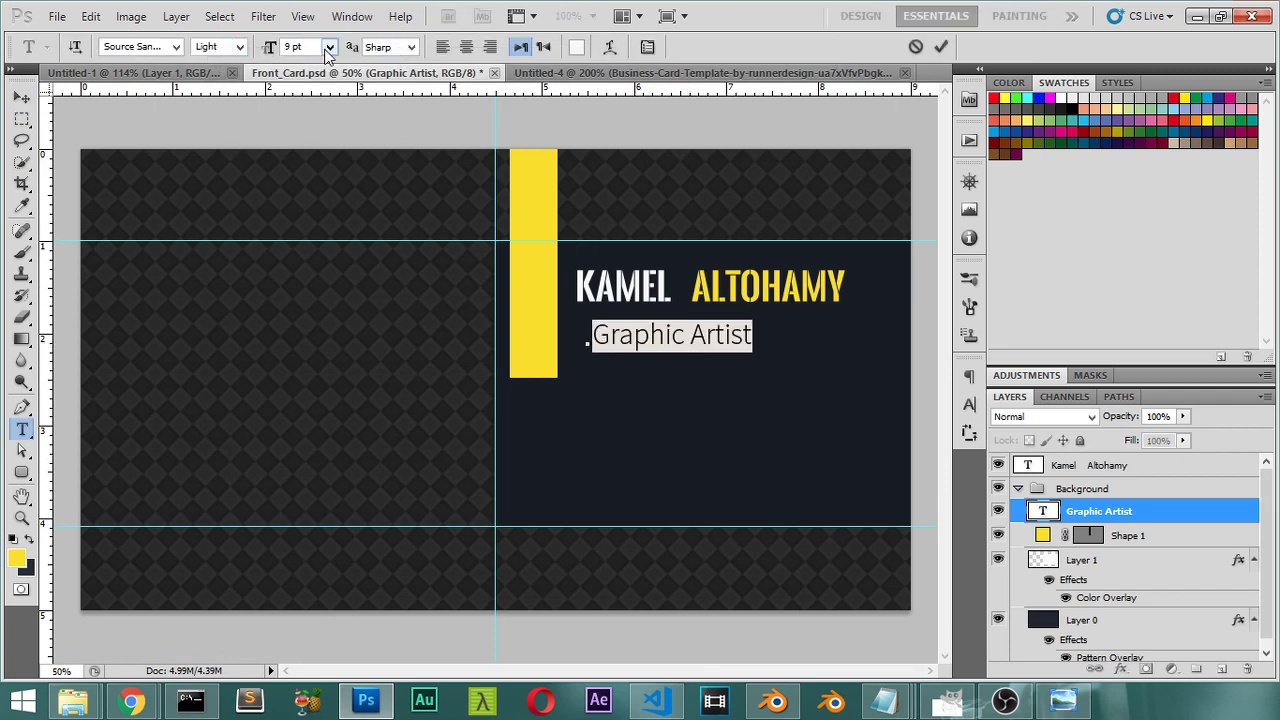
left_click(329, 48)
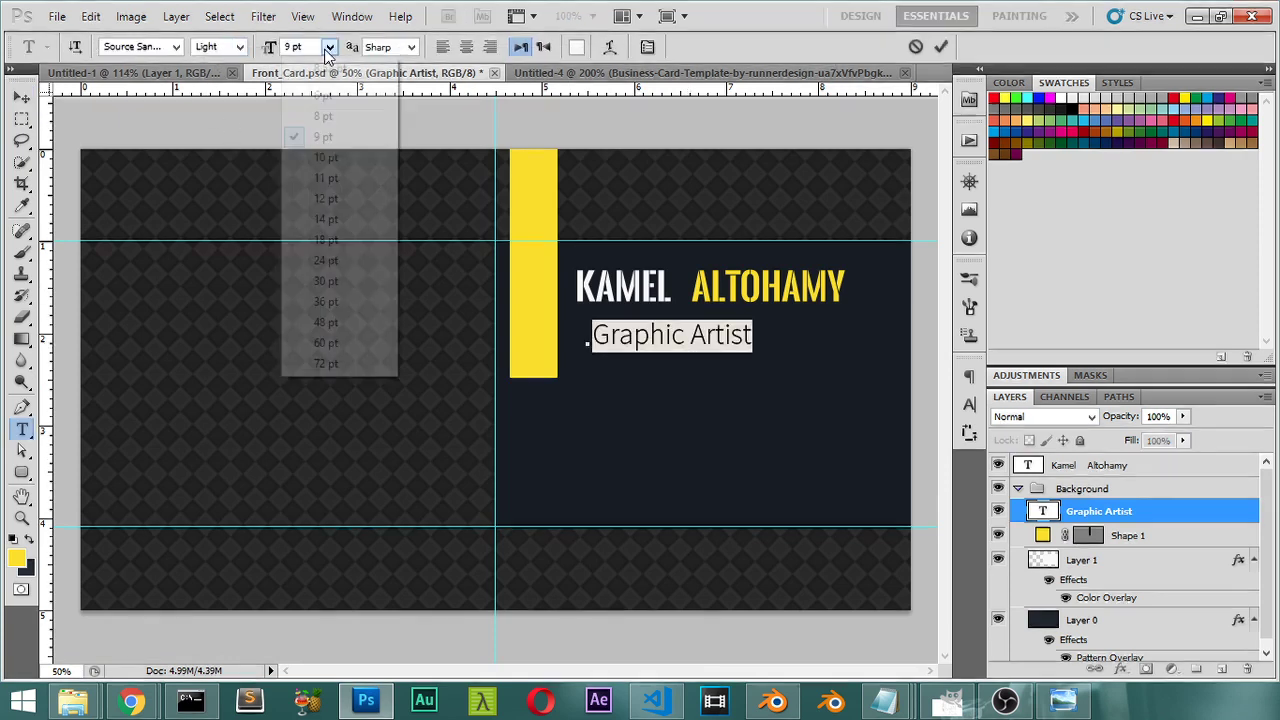
left_click(323, 117)
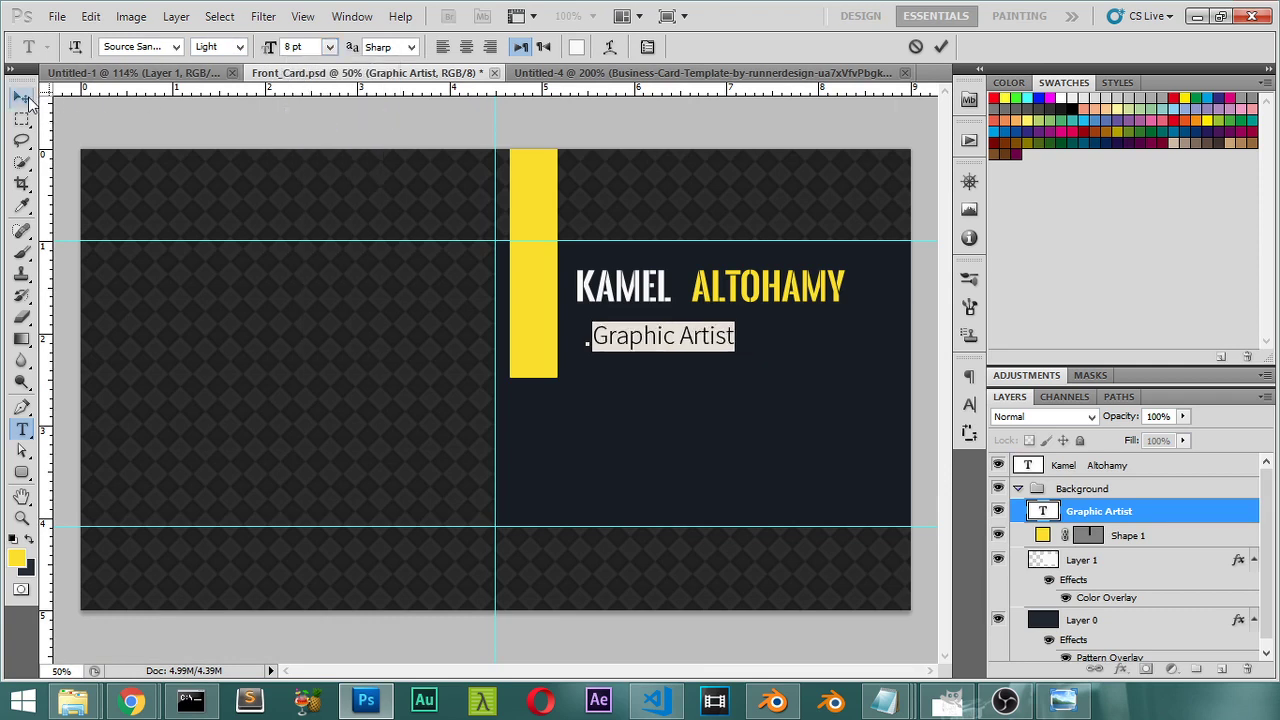
left_click(27, 100)
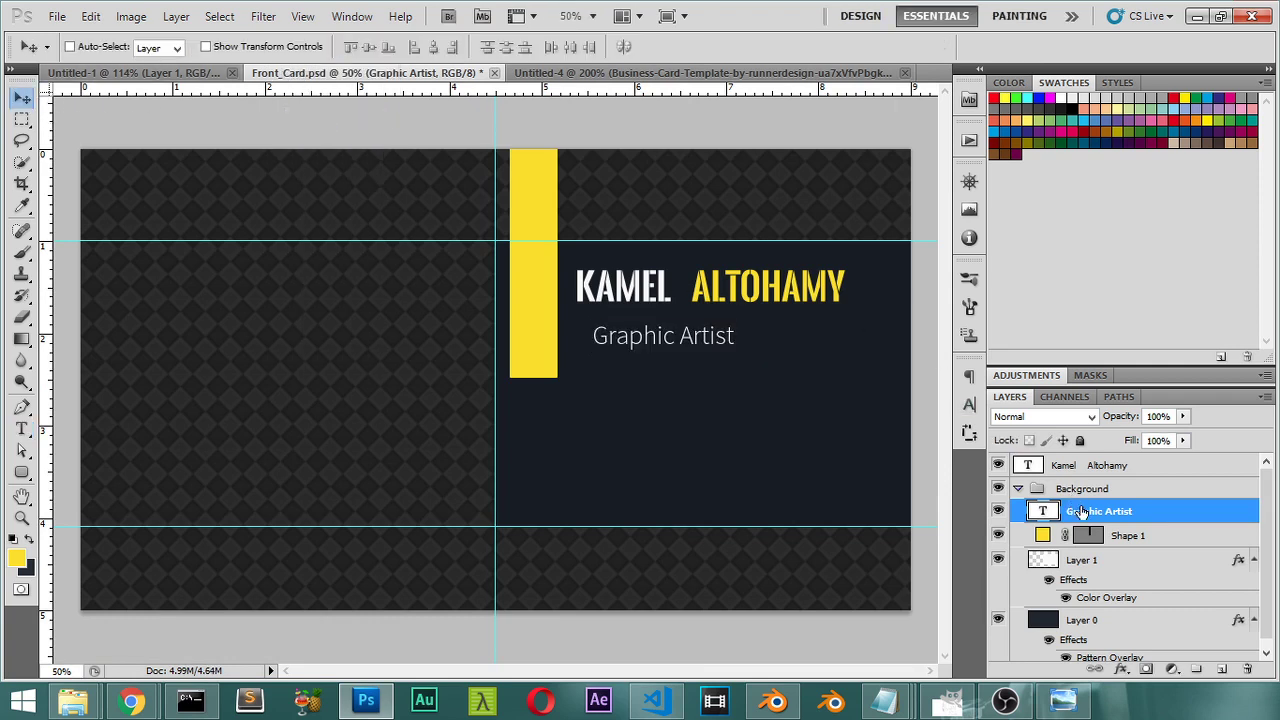
Step: Move the subtitle layer out of the Background group and left-align it with the name
left_click_drag(1080, 511, 1088, 477)
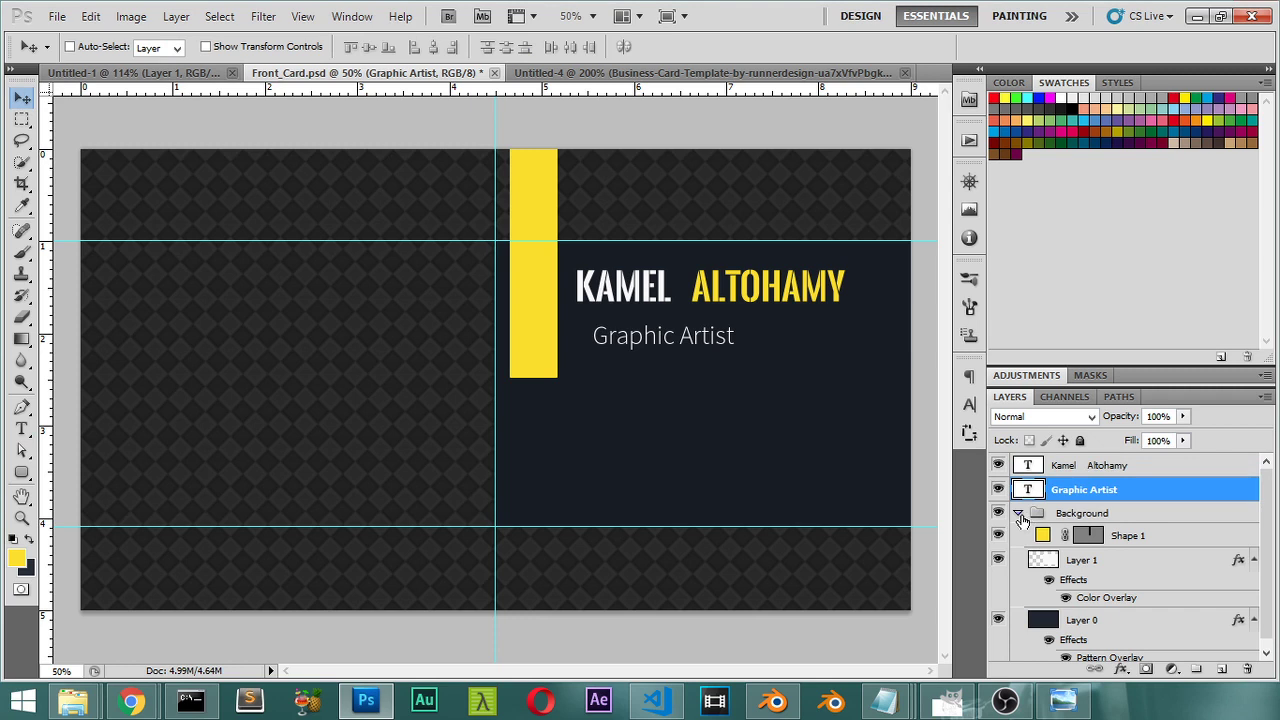
left_click(1018, 513)
left_click(1090, 465, "shift")
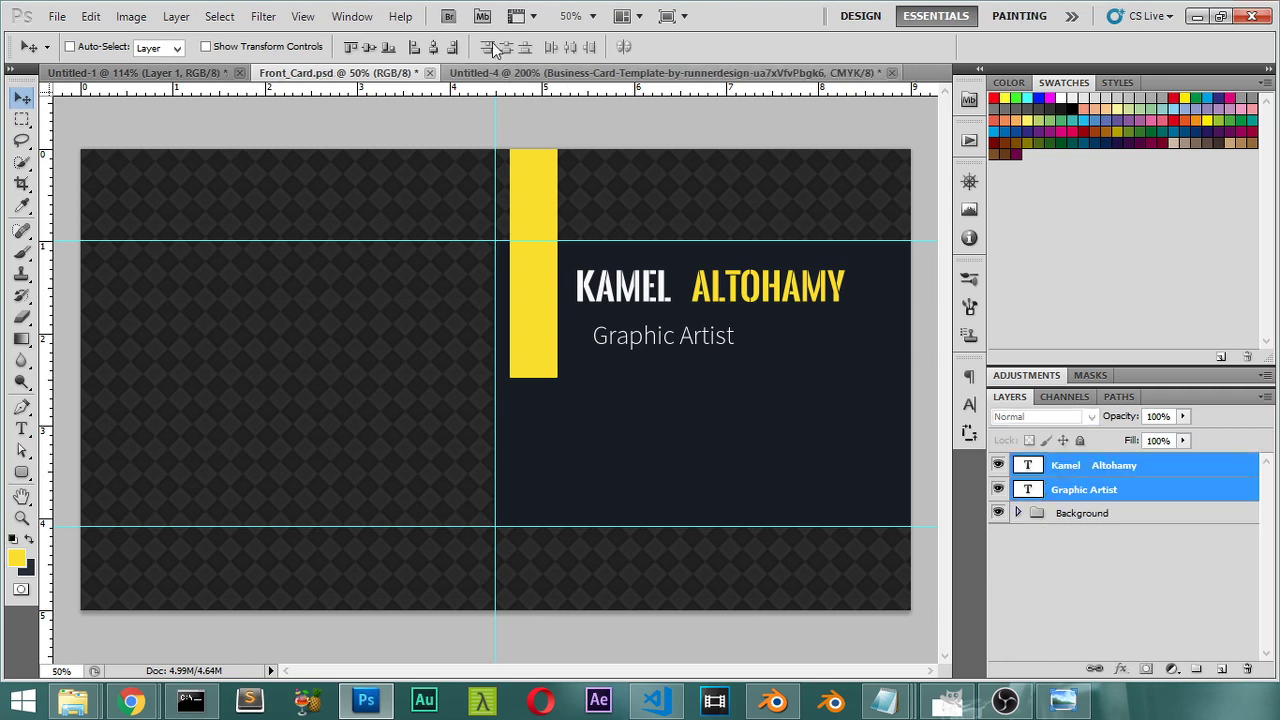
left_click(413, 49)
Step: Nudge the subtitle up beneath the name, then go to the Iconfinder page in Chrome
left_click(1109, 489)
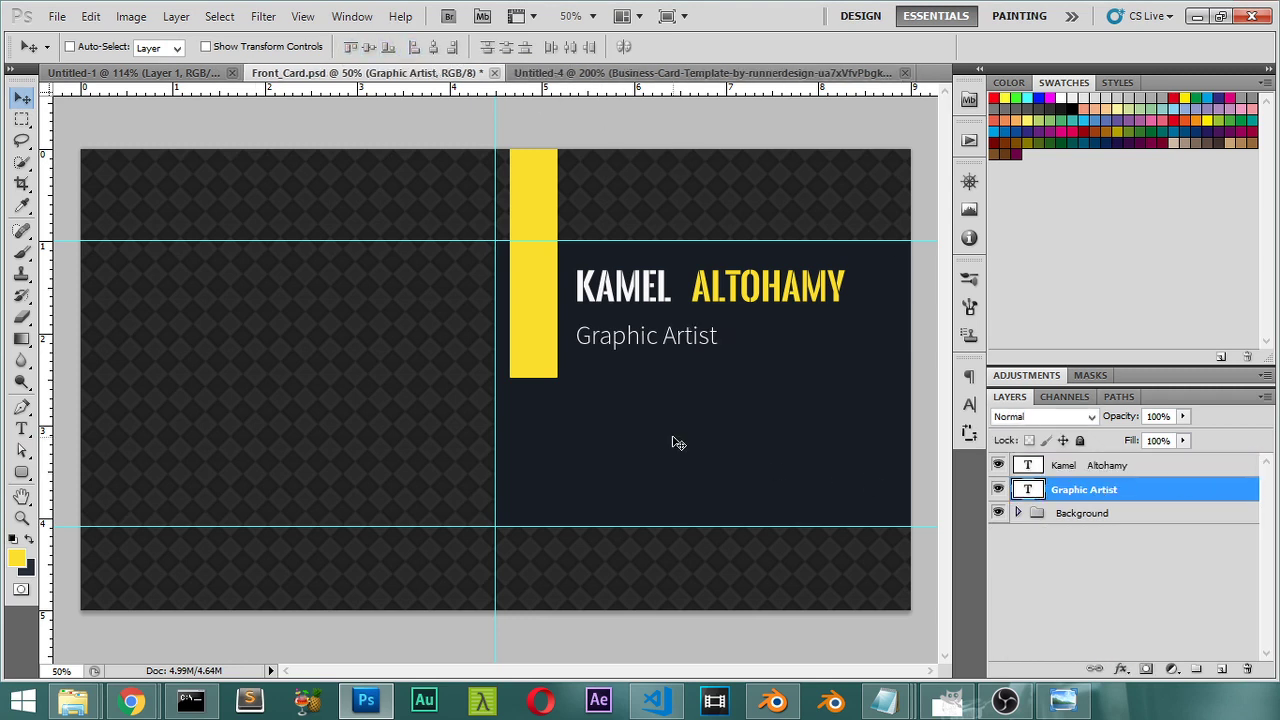
key("shift+Up")
key("shift+Up")
key("shift+Up")
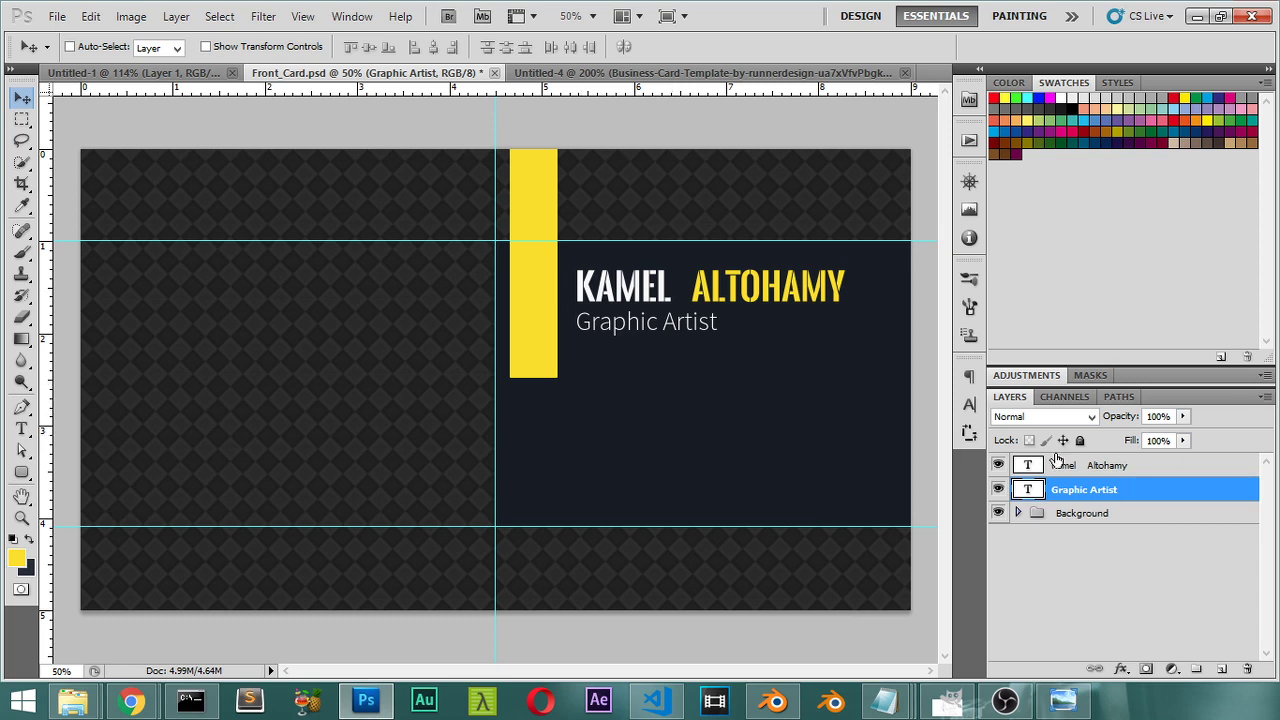
left_click(554, 72)
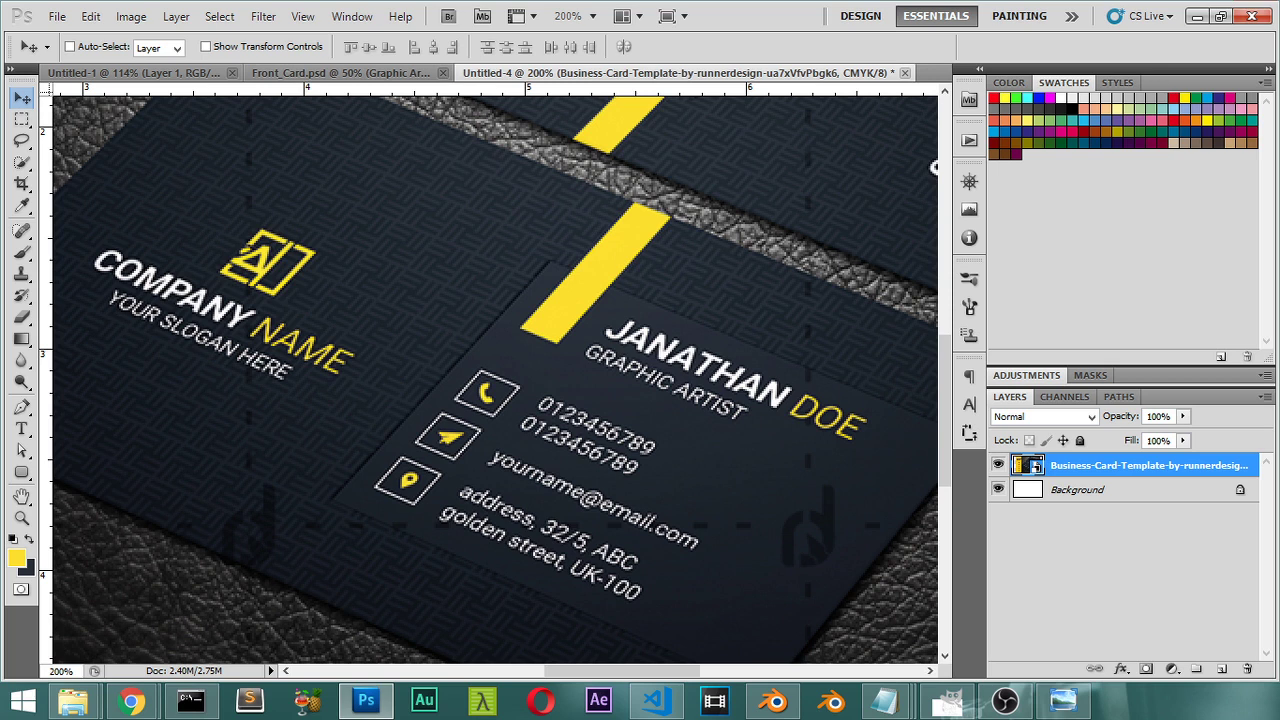
key("alt+Tab")
Step: Search Iconfinder for phone icons, showing only free ones
left_click(518, 273)
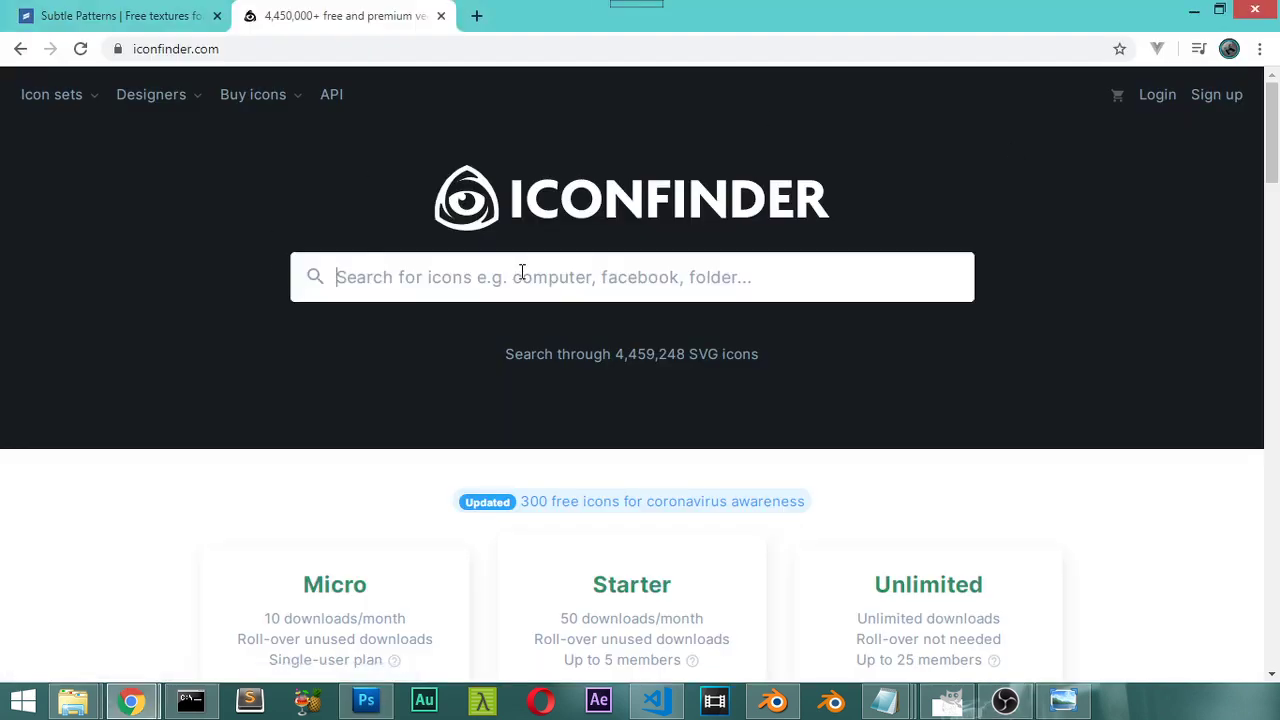
type("phone")
key("Return")
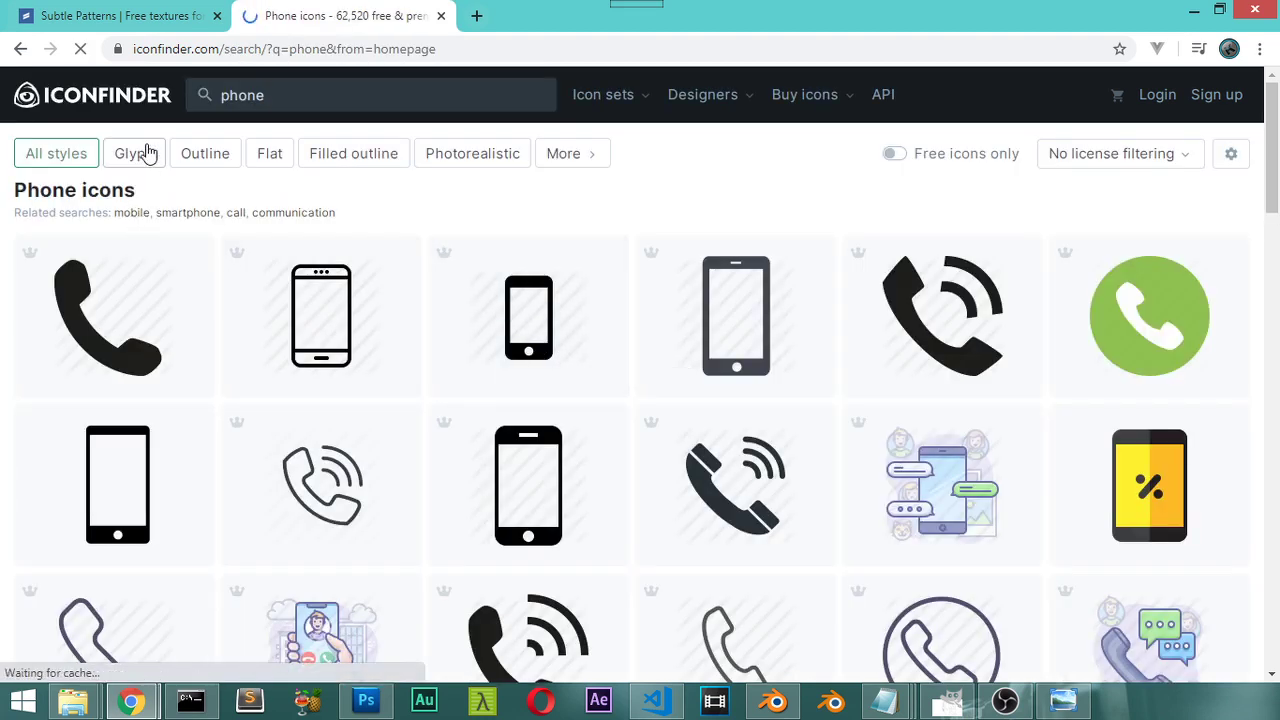
left_click(909, 157)
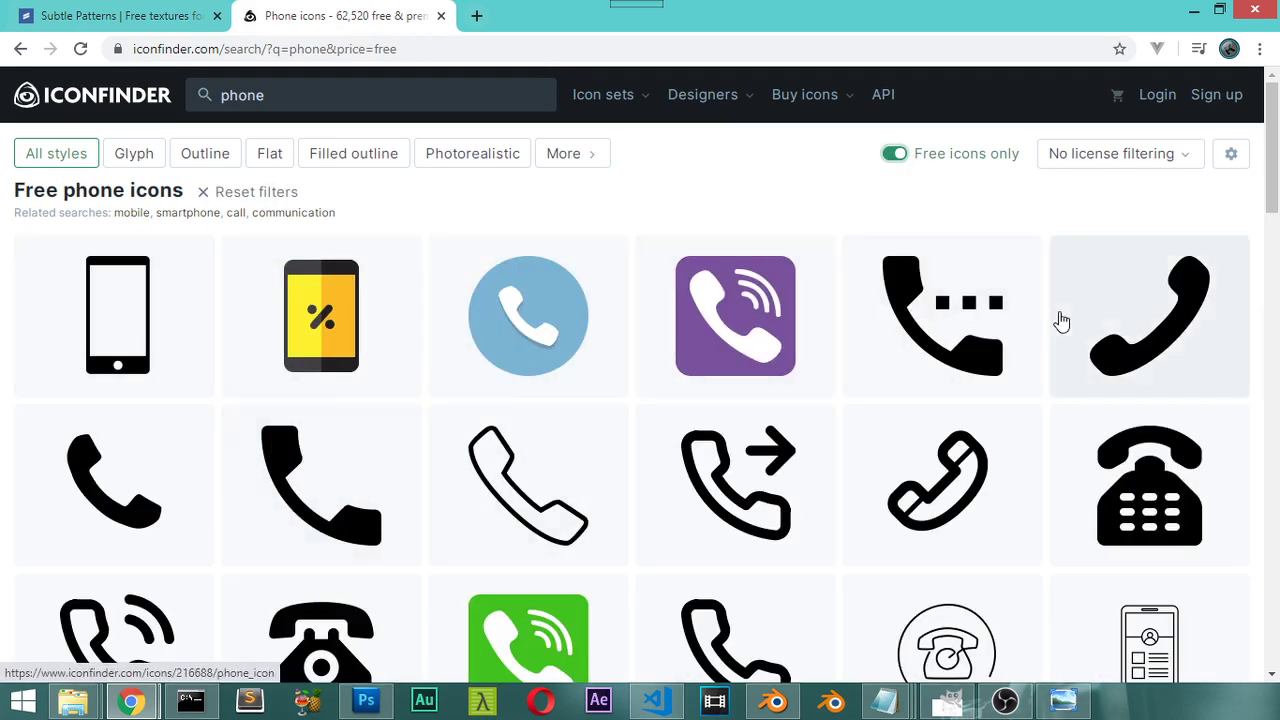
Step: Open the plain filled phone icon and download its 512 px PNG, then return to the card
right_click(1148, 316)
left_click(1150, 325)
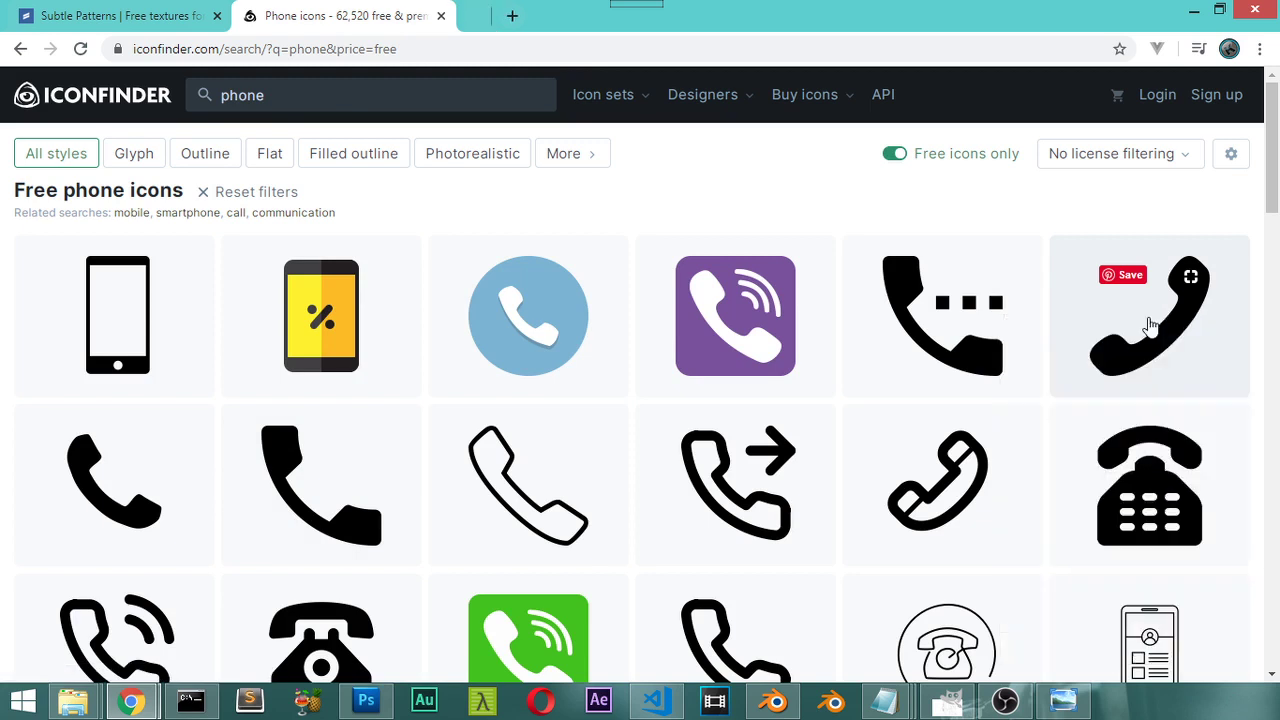
left_click(113, 480)
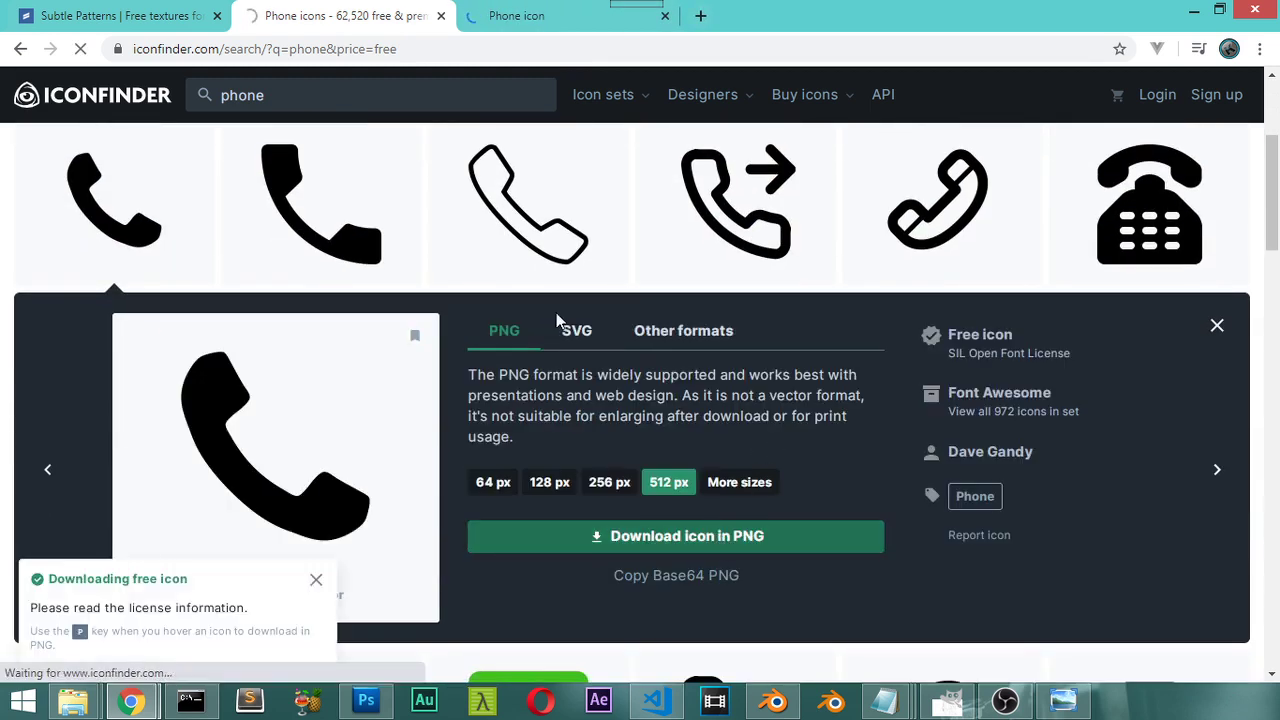
left_click(274, 96)
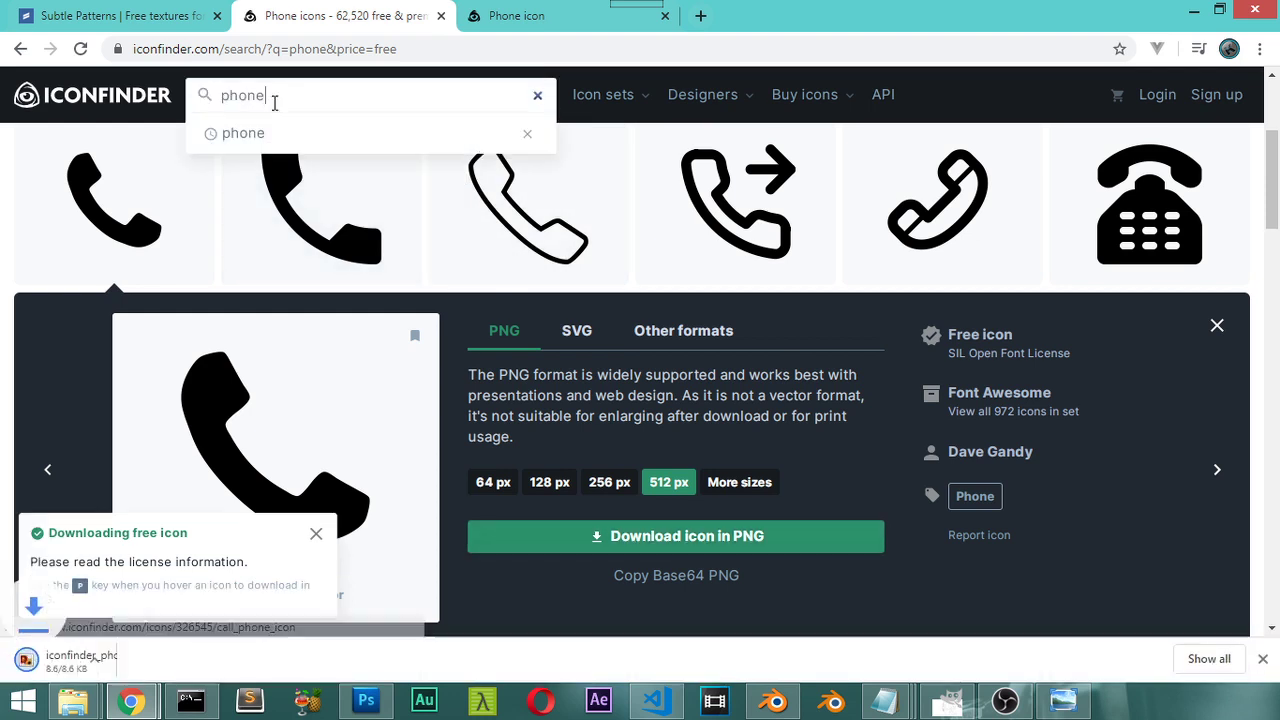
left_click(366, 700)
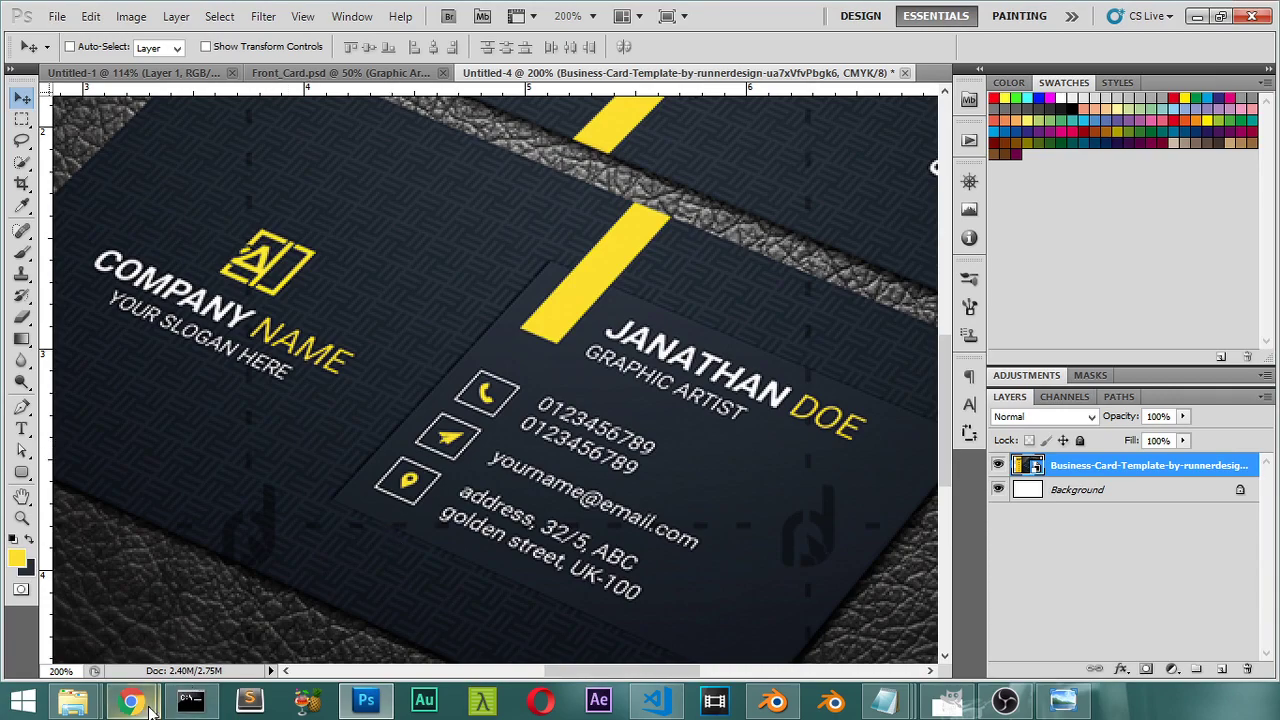
Step: Search Iconfinder for location and download the arrow location icon as a 256 px PNG
mouse_move(131, 700)
left_click(300, 585)
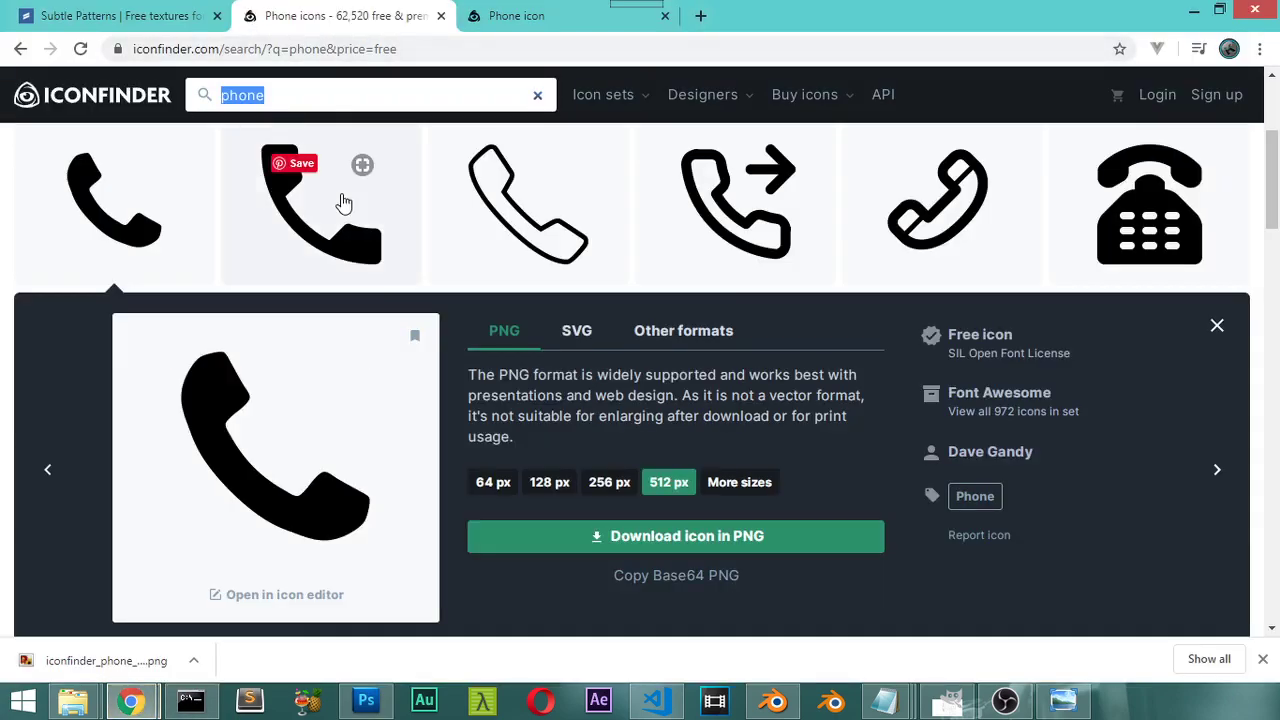
type("locatio")
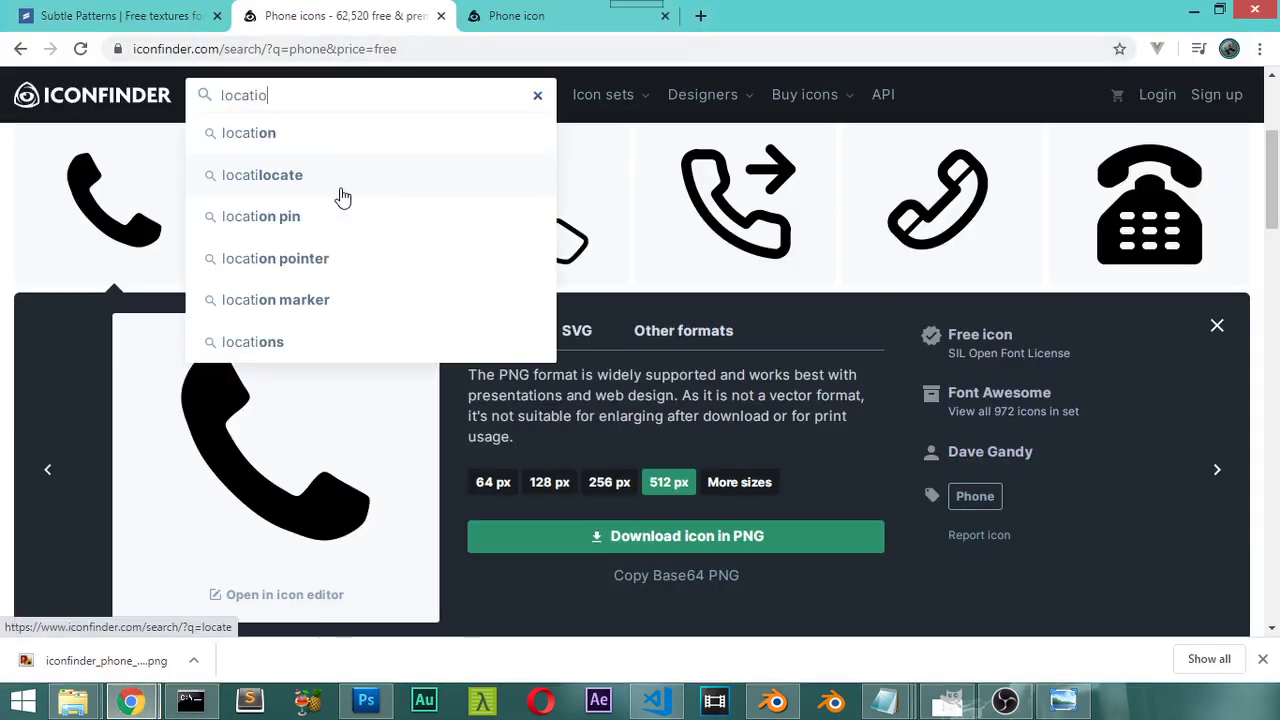
type("n")
left_click(341, 192)
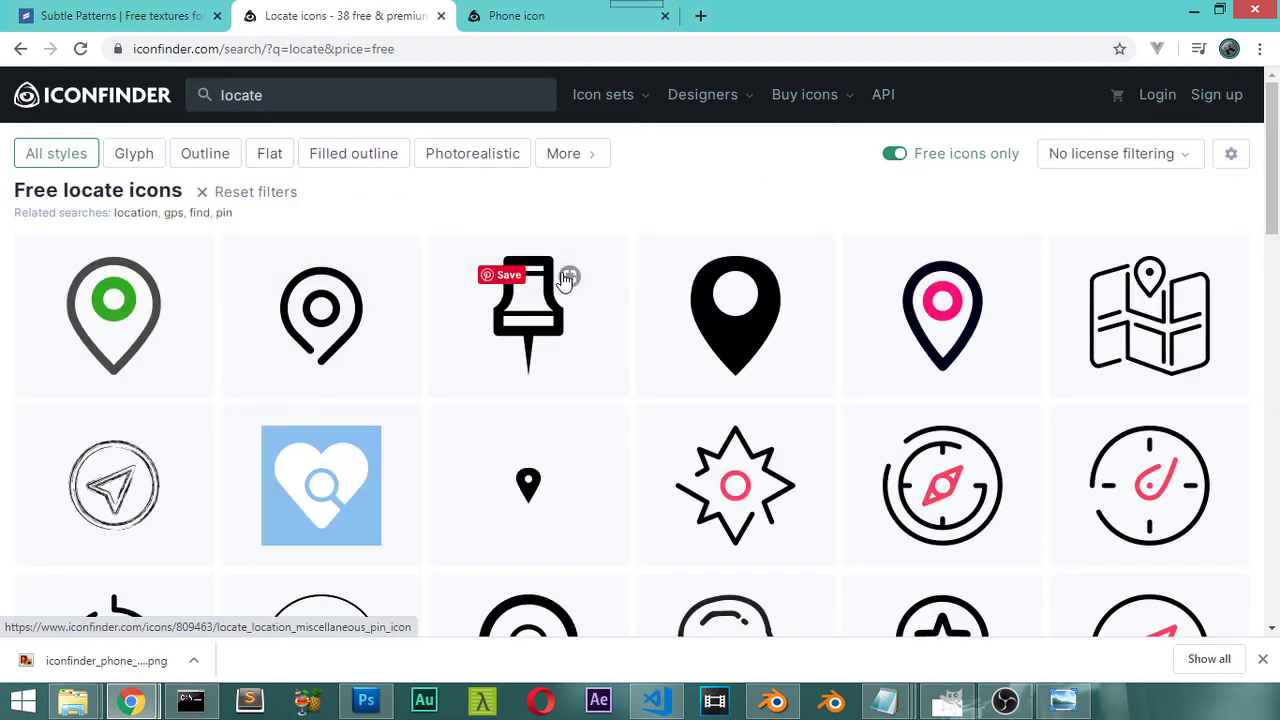
left_click(311, 94)
type("ion")
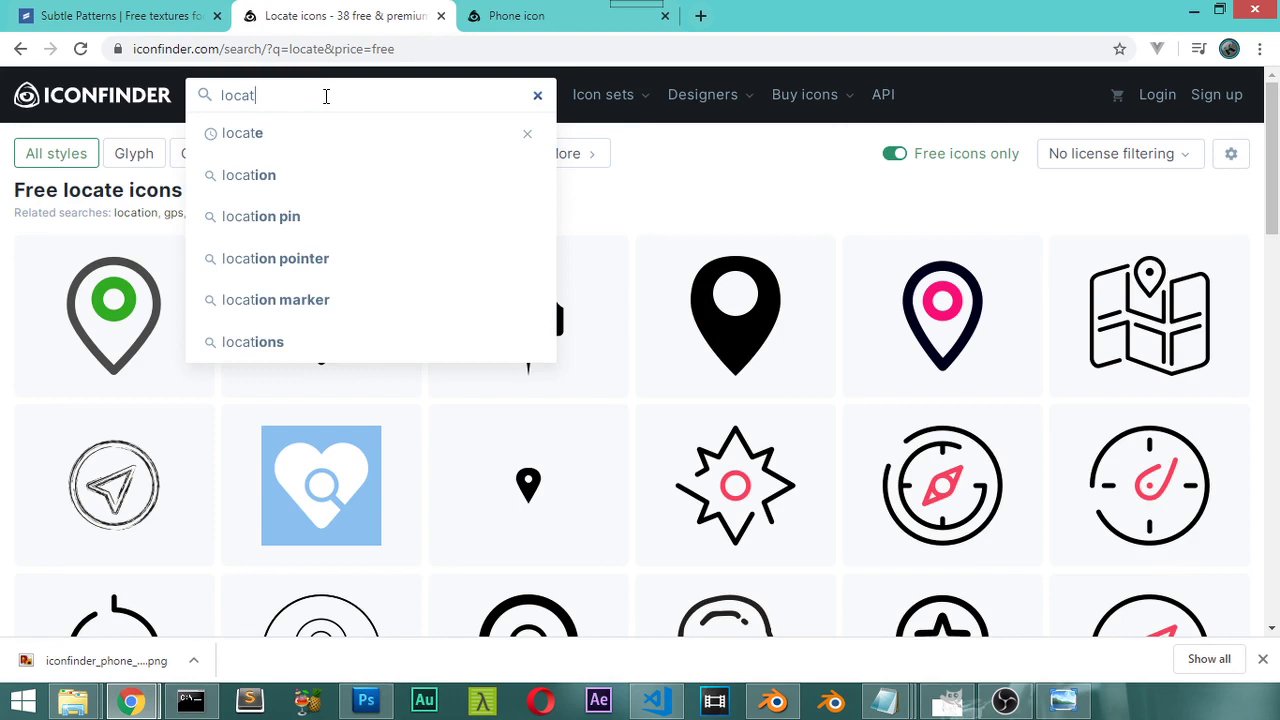
key("Return")
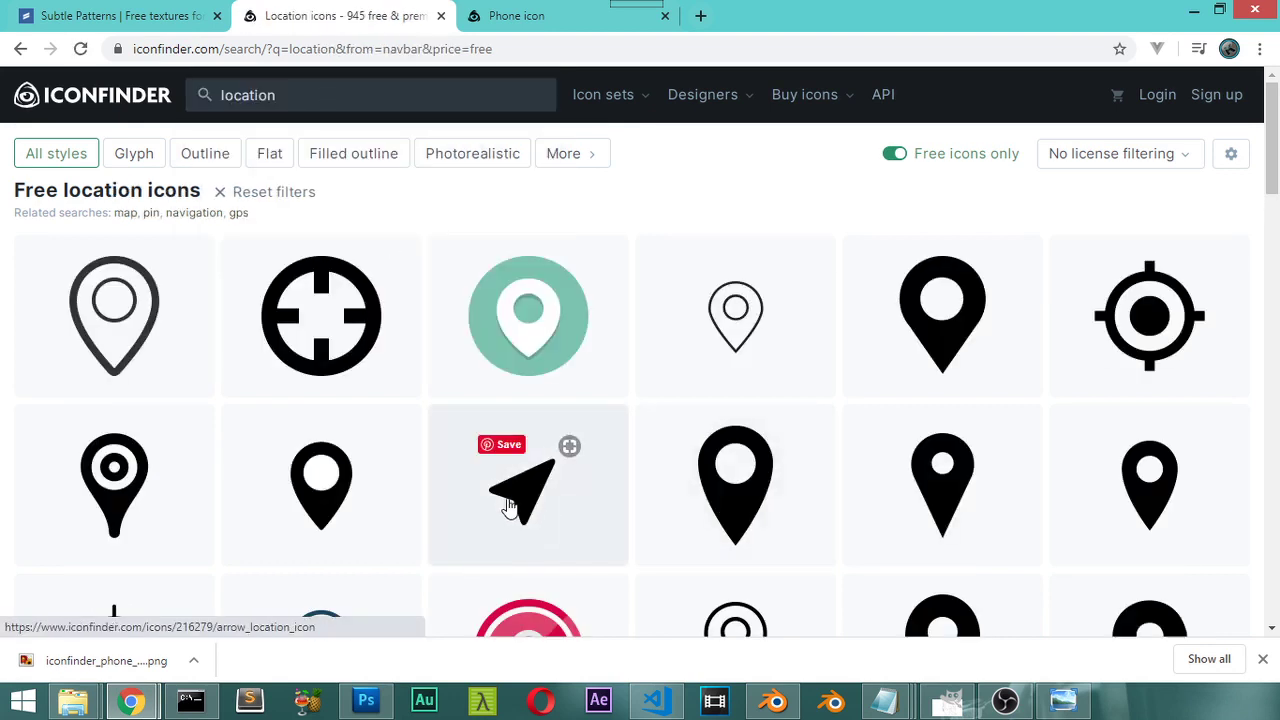
left_click(512, 508)
left_click(610, 484)
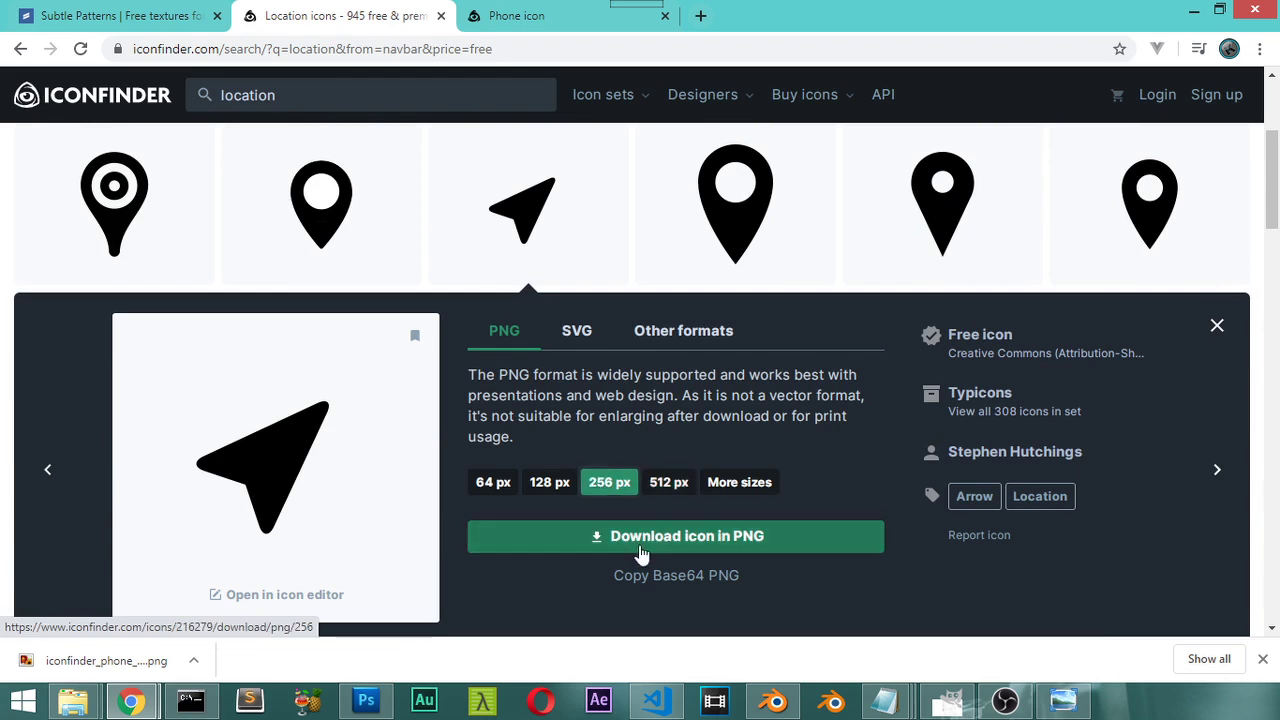
left_click(664, 548)
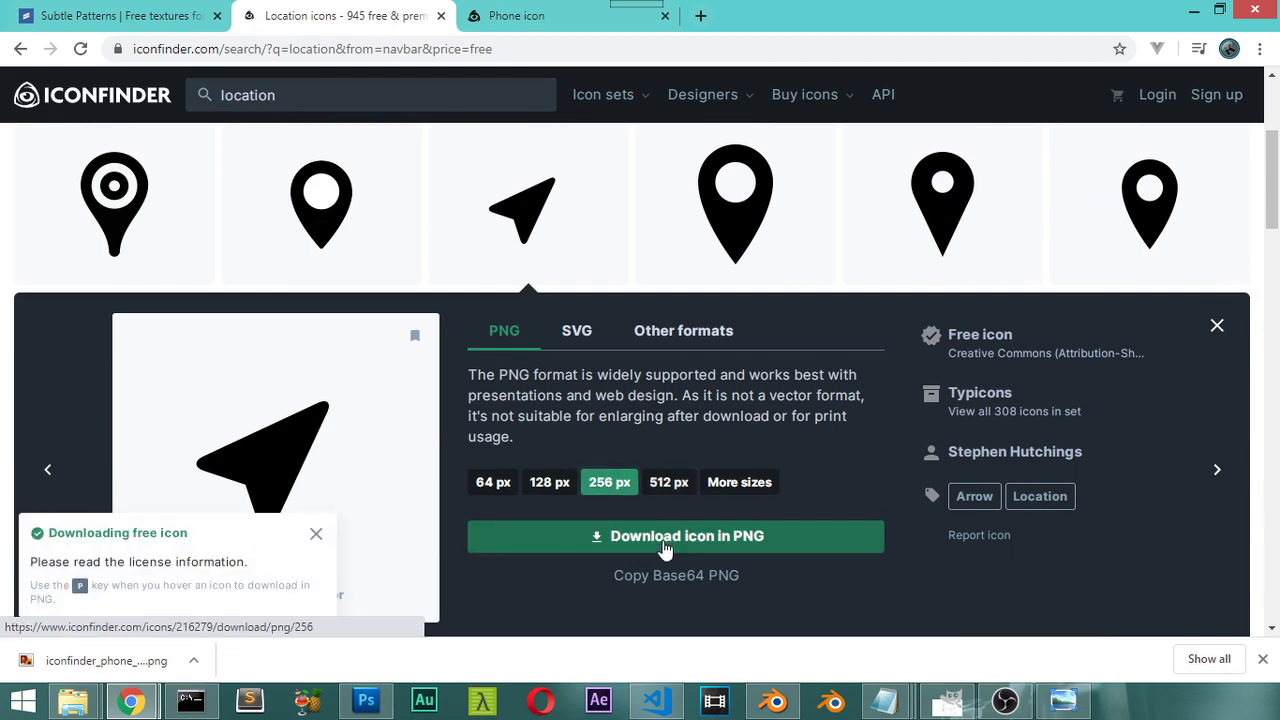
Step: Download the filled envelope icon for 'email' as PNG and reposition it on the card
left_click(310, 93)
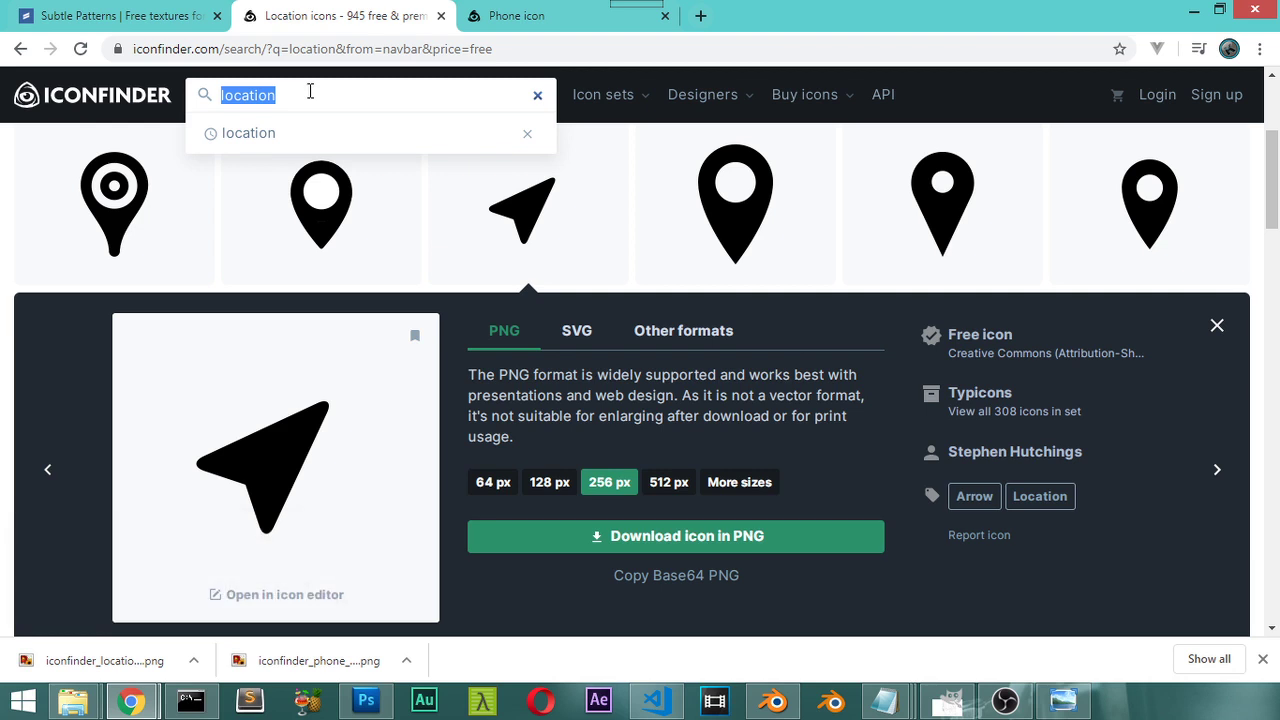
type("email")
key("Return")
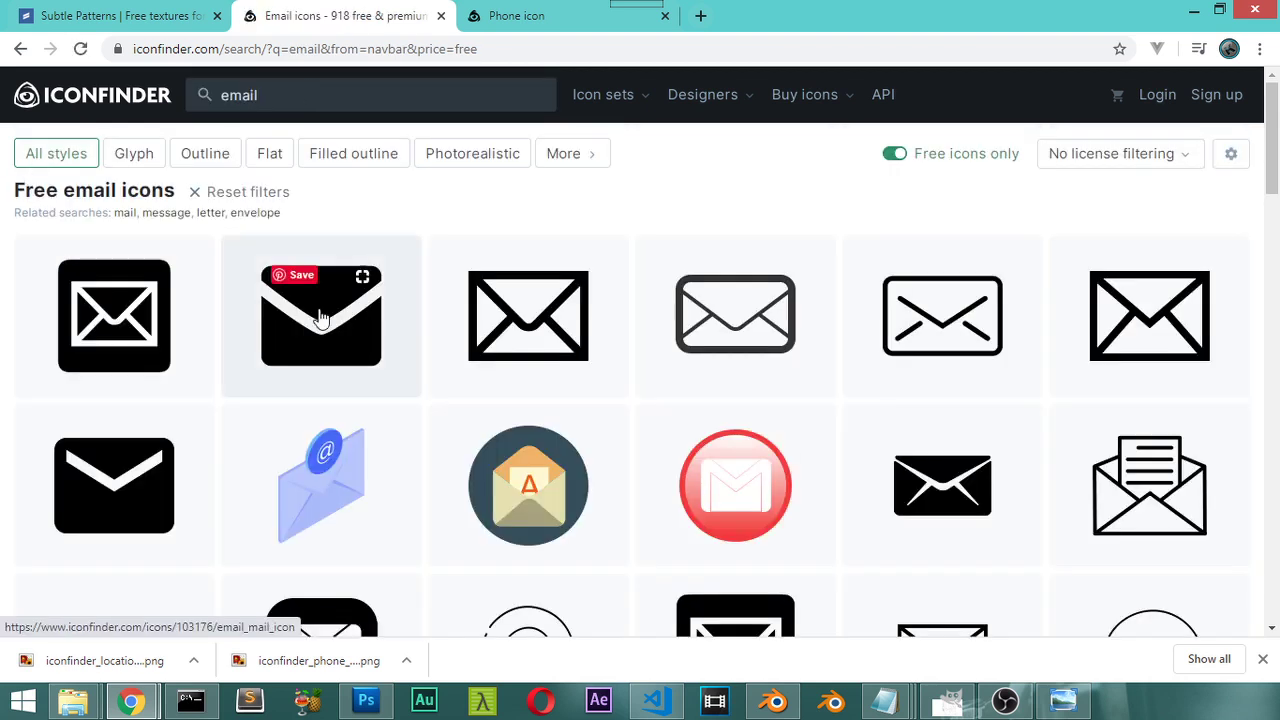
left_click(322, 330)
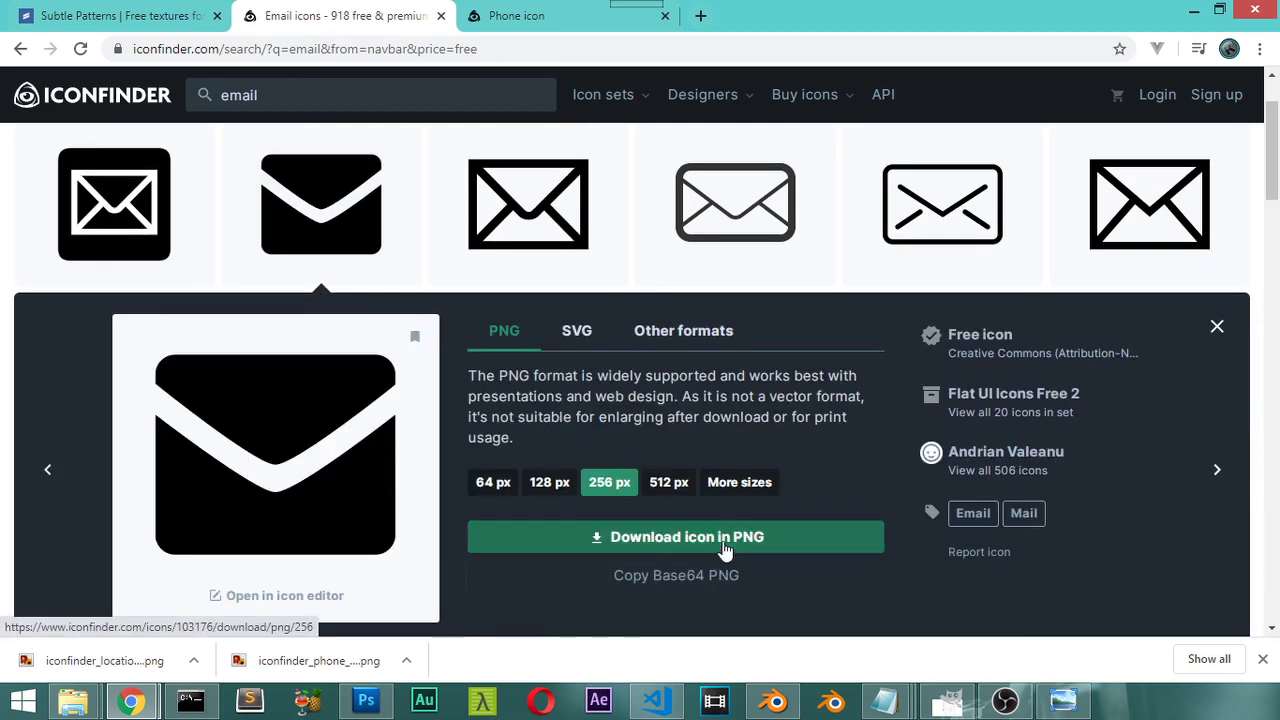
left_click(728, 537)
left_click(676, 575)
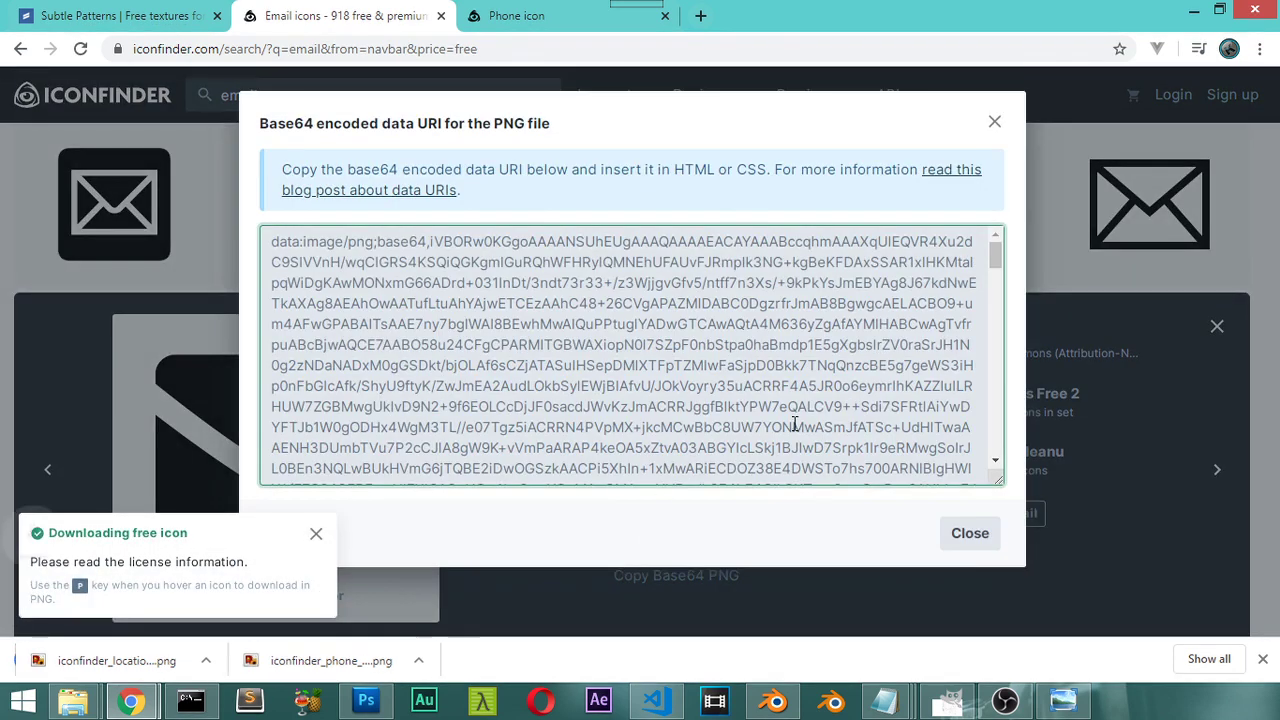
left_click(968, 532)
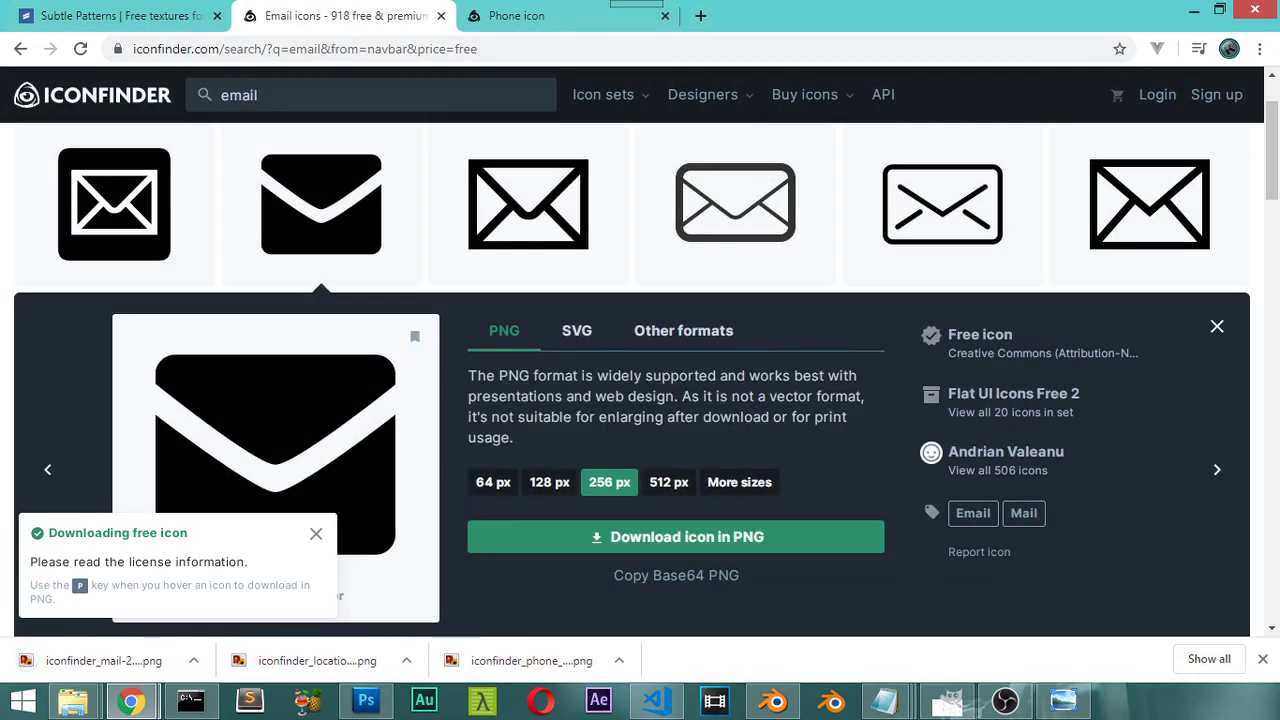
key("alt+Tab")
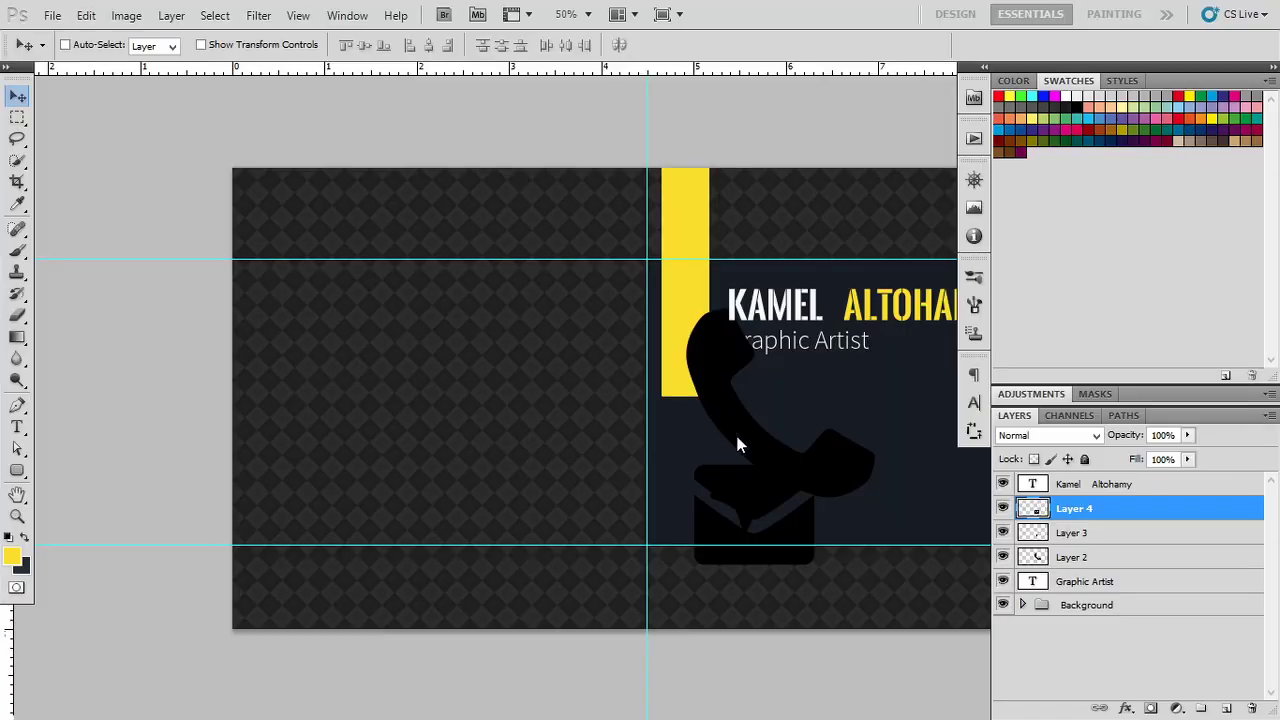
left_click_drag(751, 420, 775, 499)
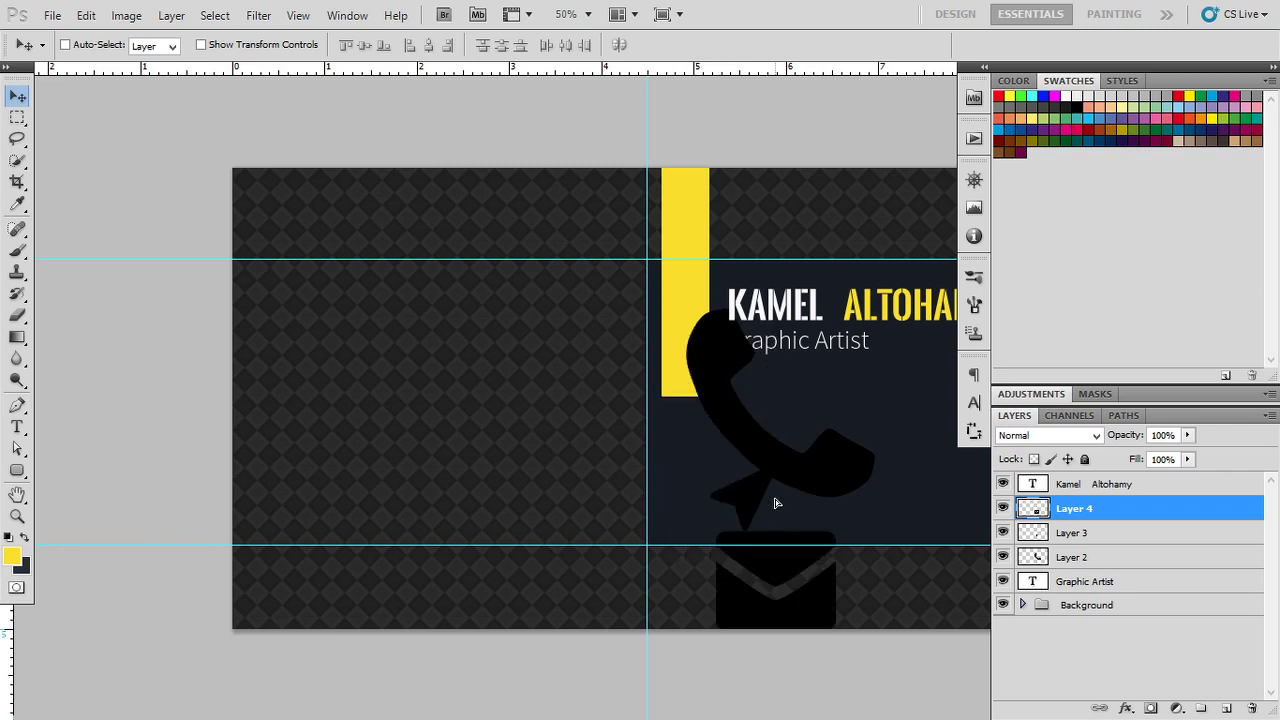
Step: Move the envelope icon up beside the phone icon and scale it to 35% width and height
left_click_drag(787, 565, 739, 444)
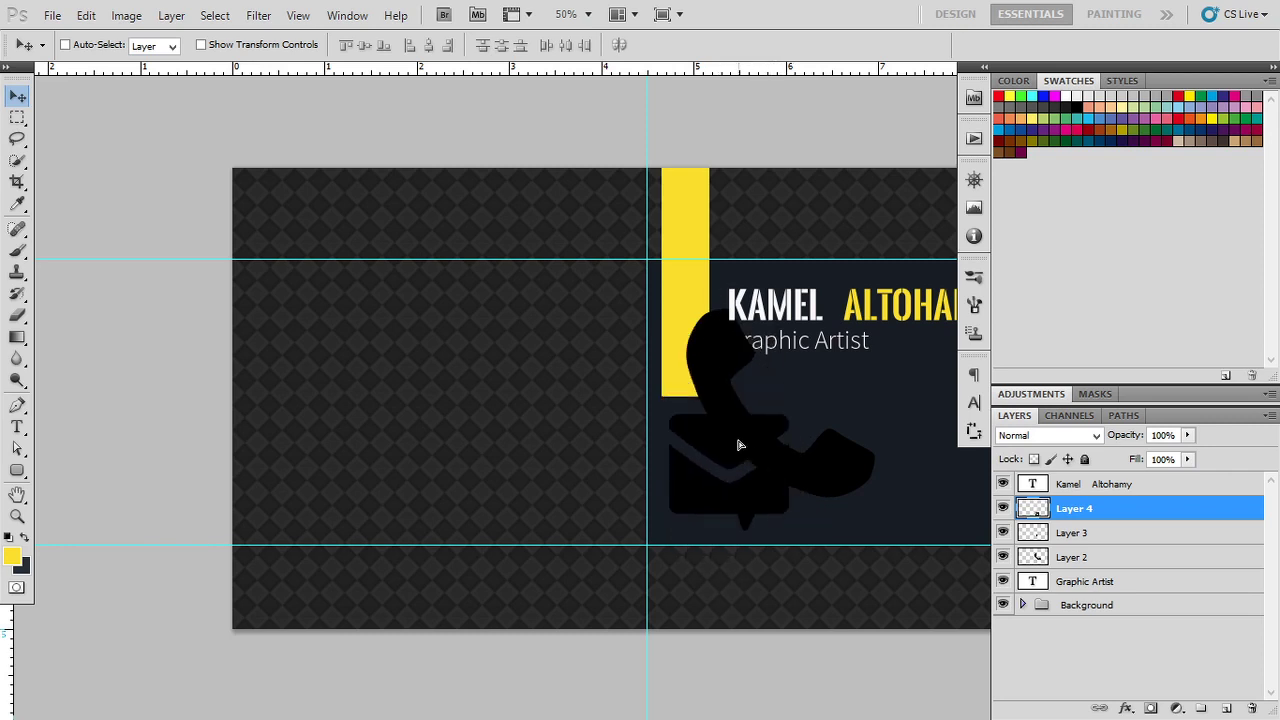
key("ctrl+t")
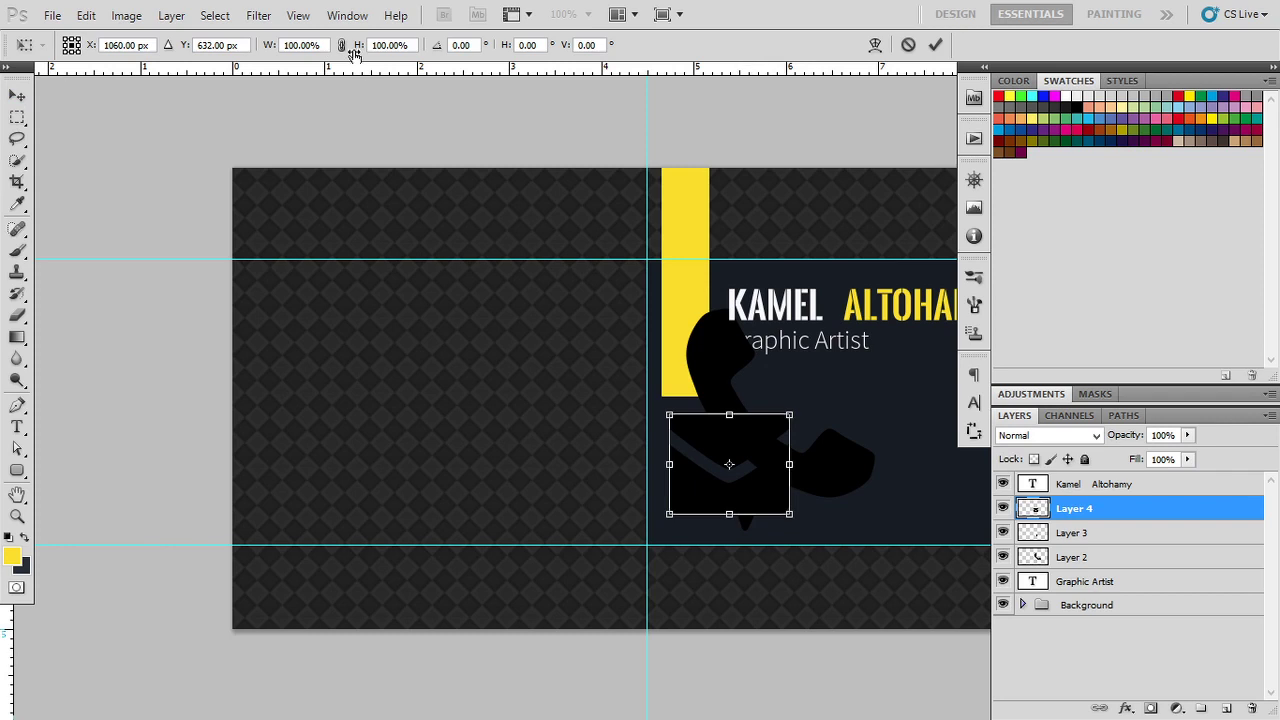
left_click(399, 44)
type("3")
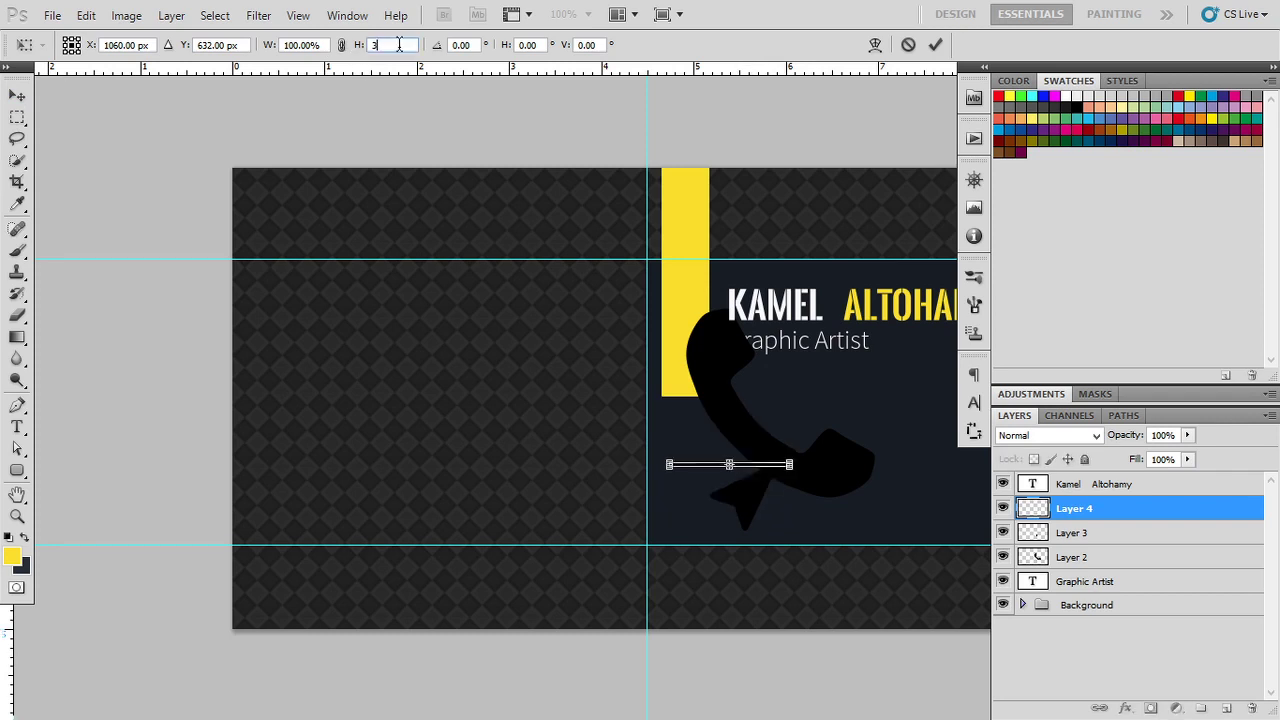
type("0")
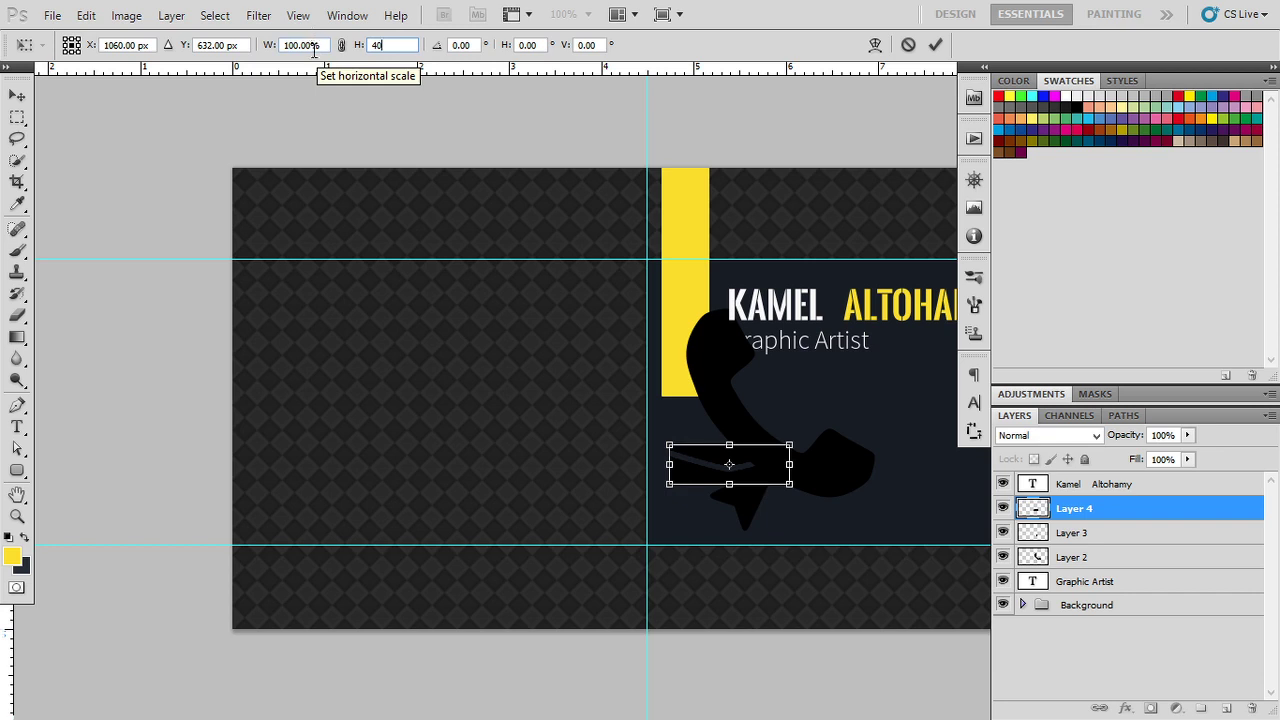
left_click(312, 46)
type("40")
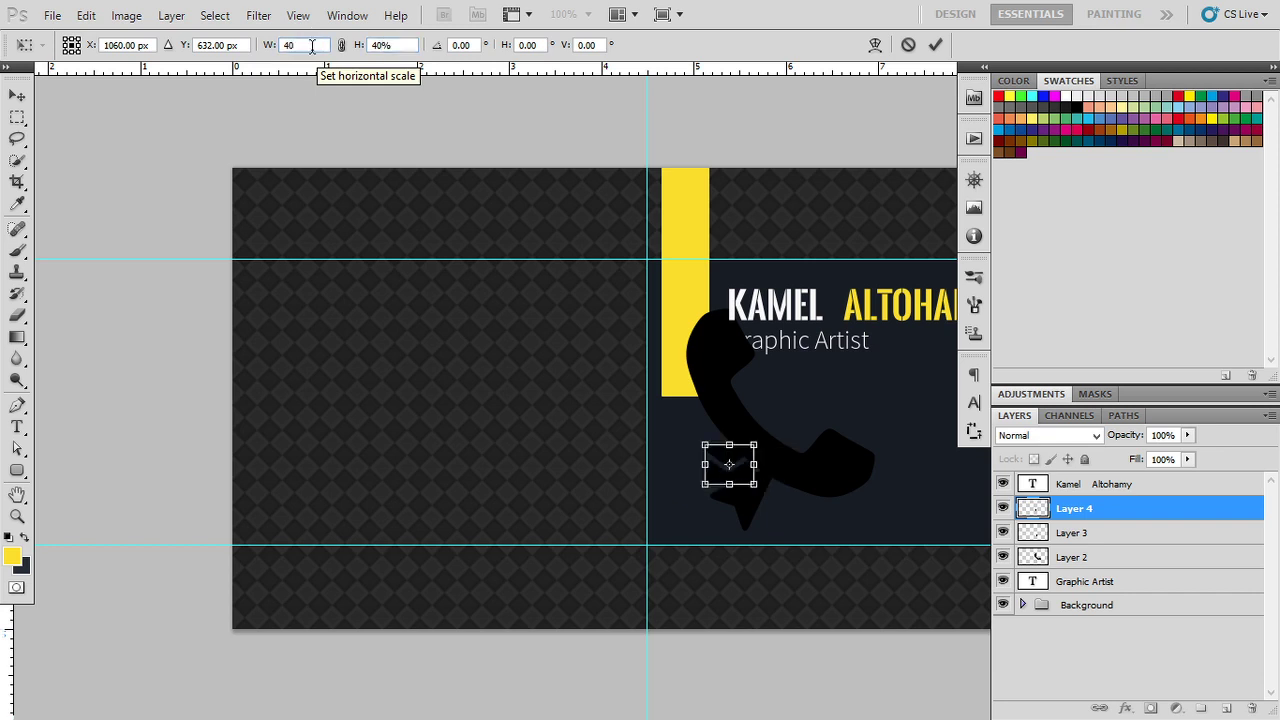
left_click(269, 48)
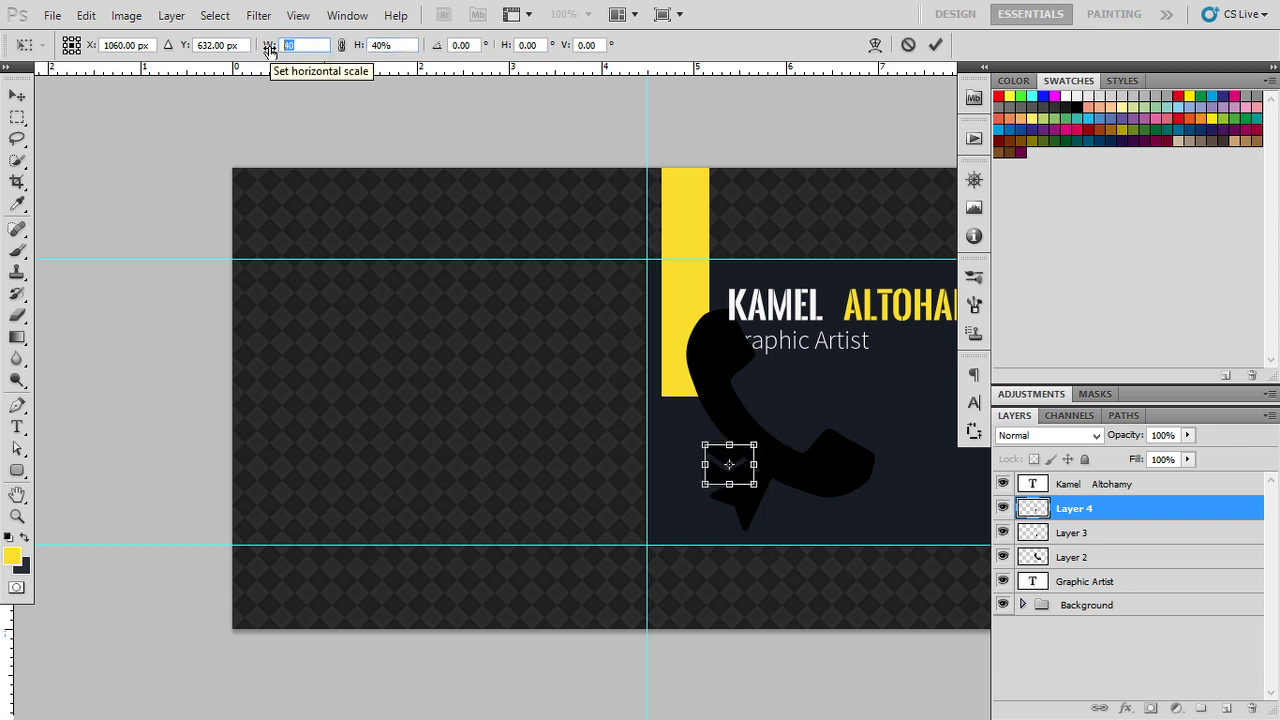
type("35")
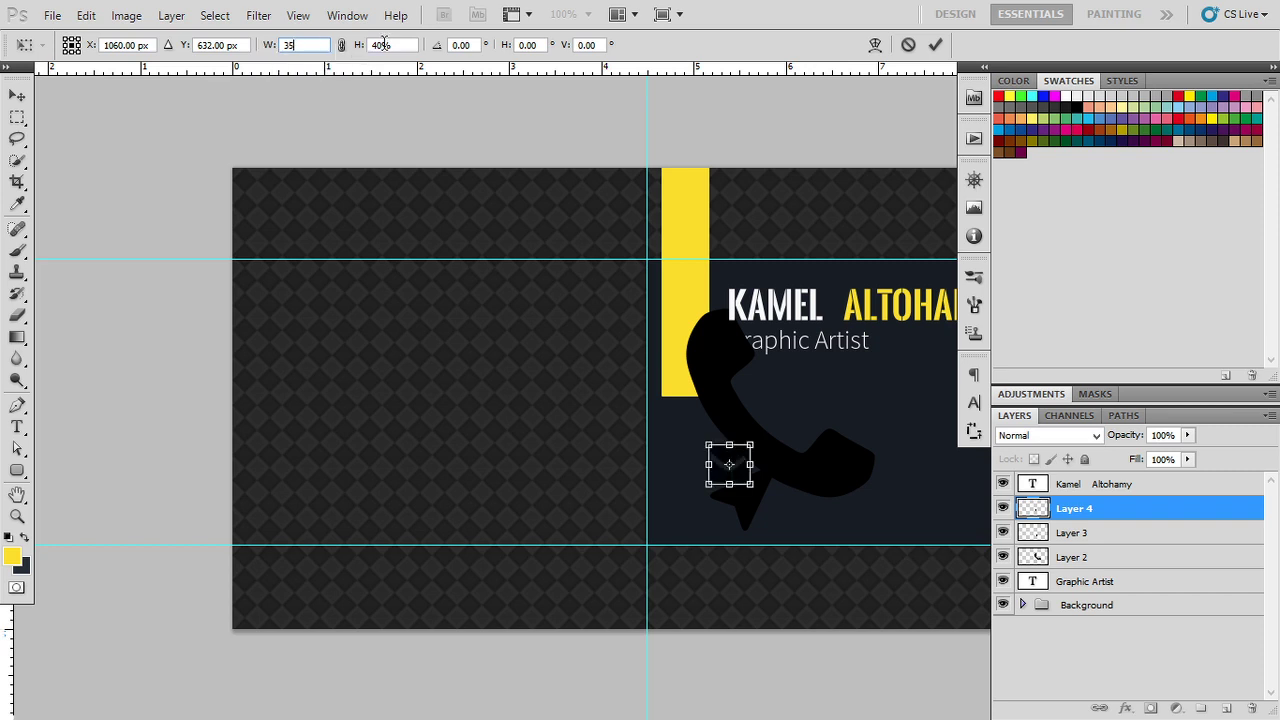
left_click(359, 47)
type("35")
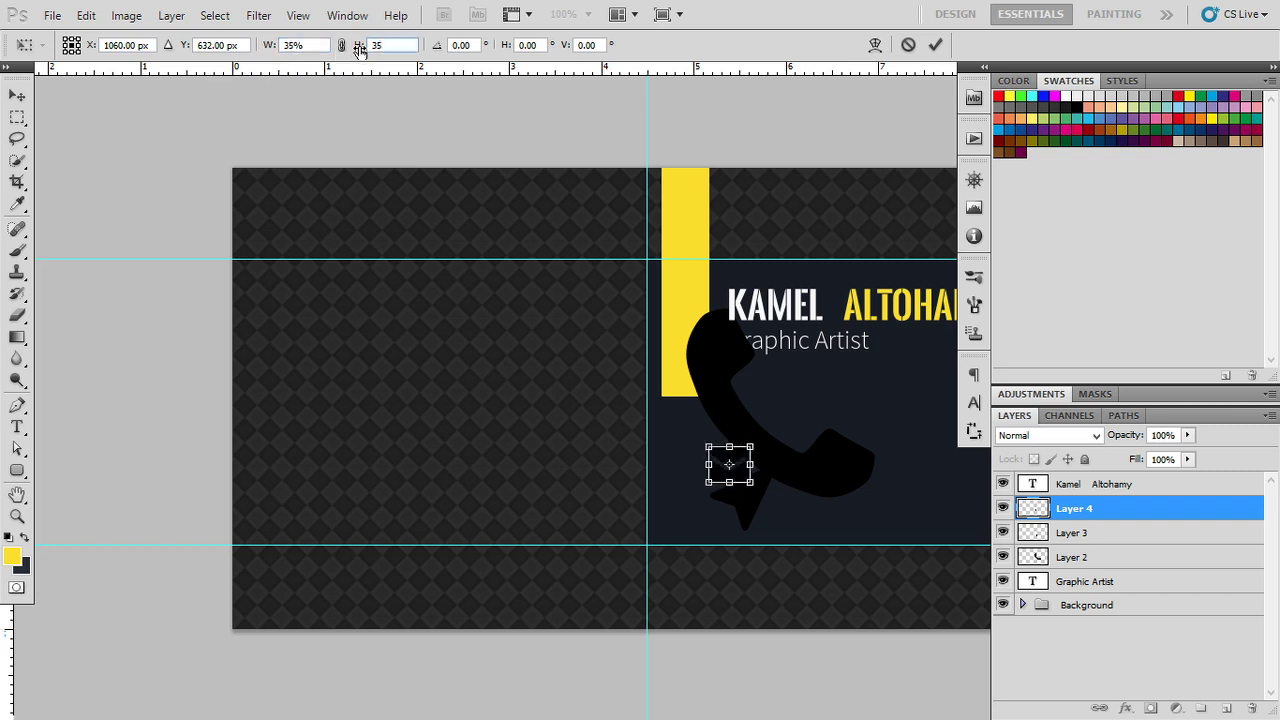
key("Return")
Step: Select Layer 3 and scale the arrow icon to 60% width and height
left_click(1078, 532)
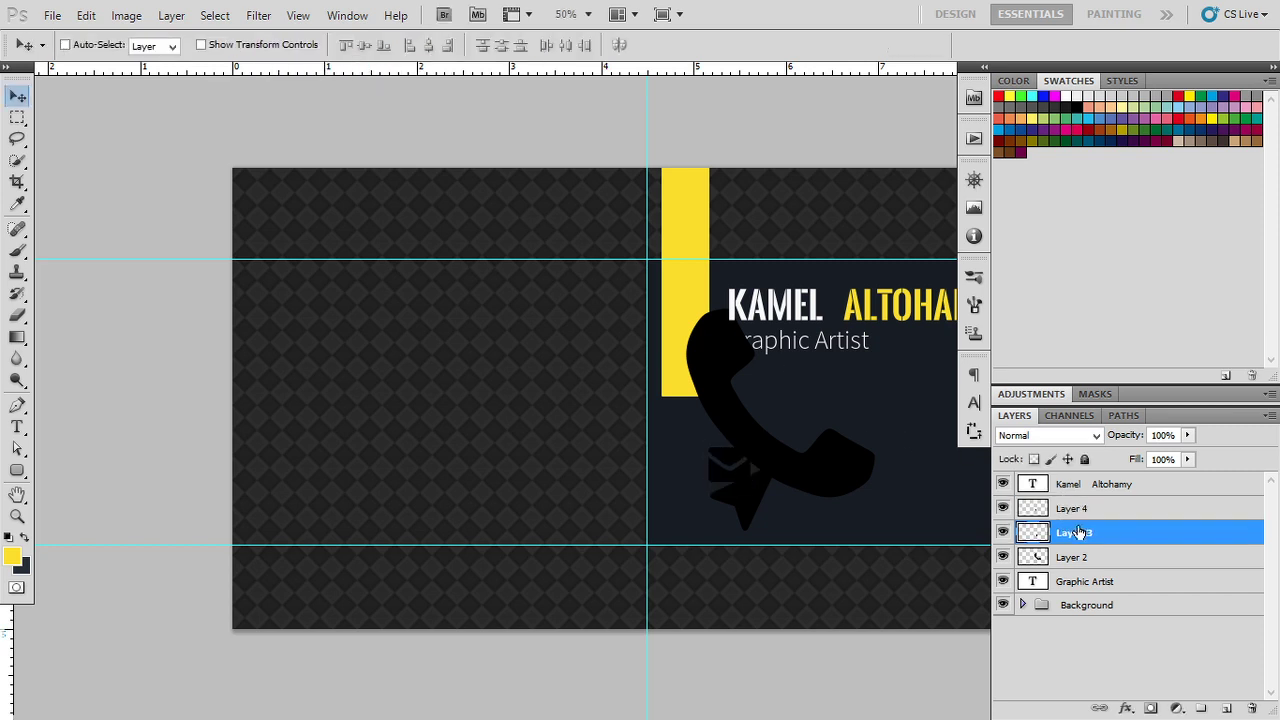
key("ctrl+t")
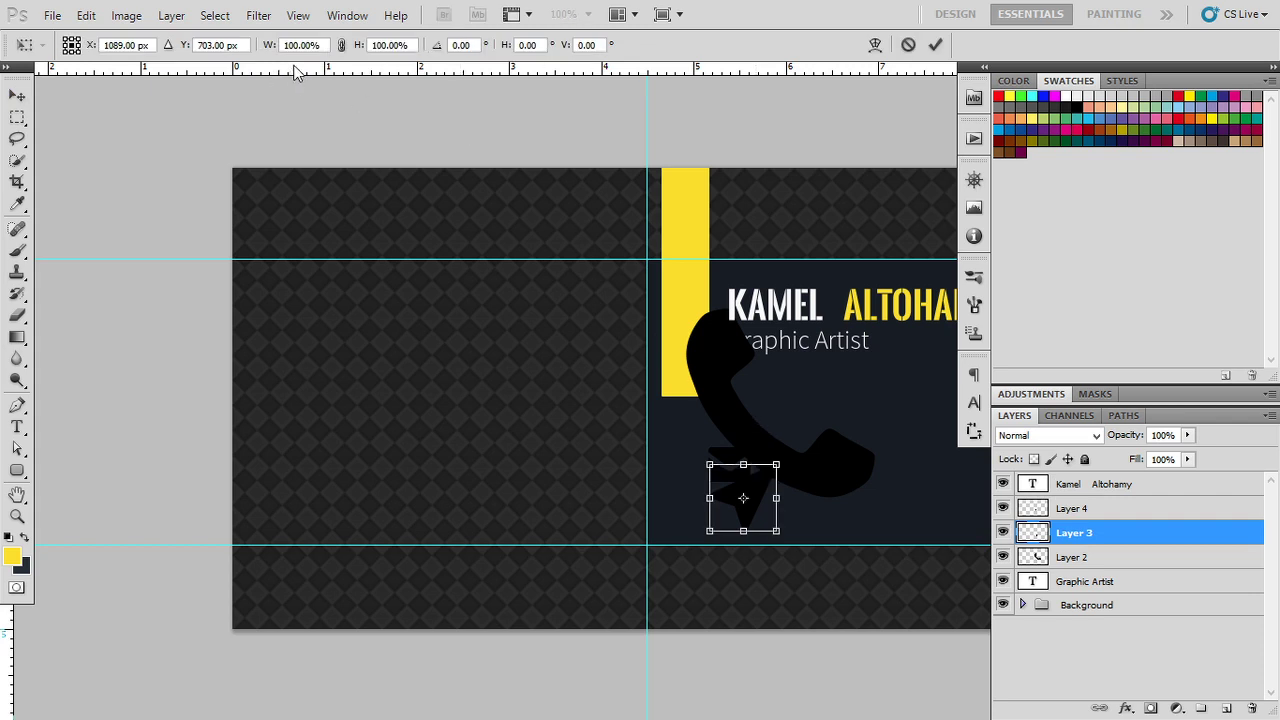
left_click(295, 44)
type("70")
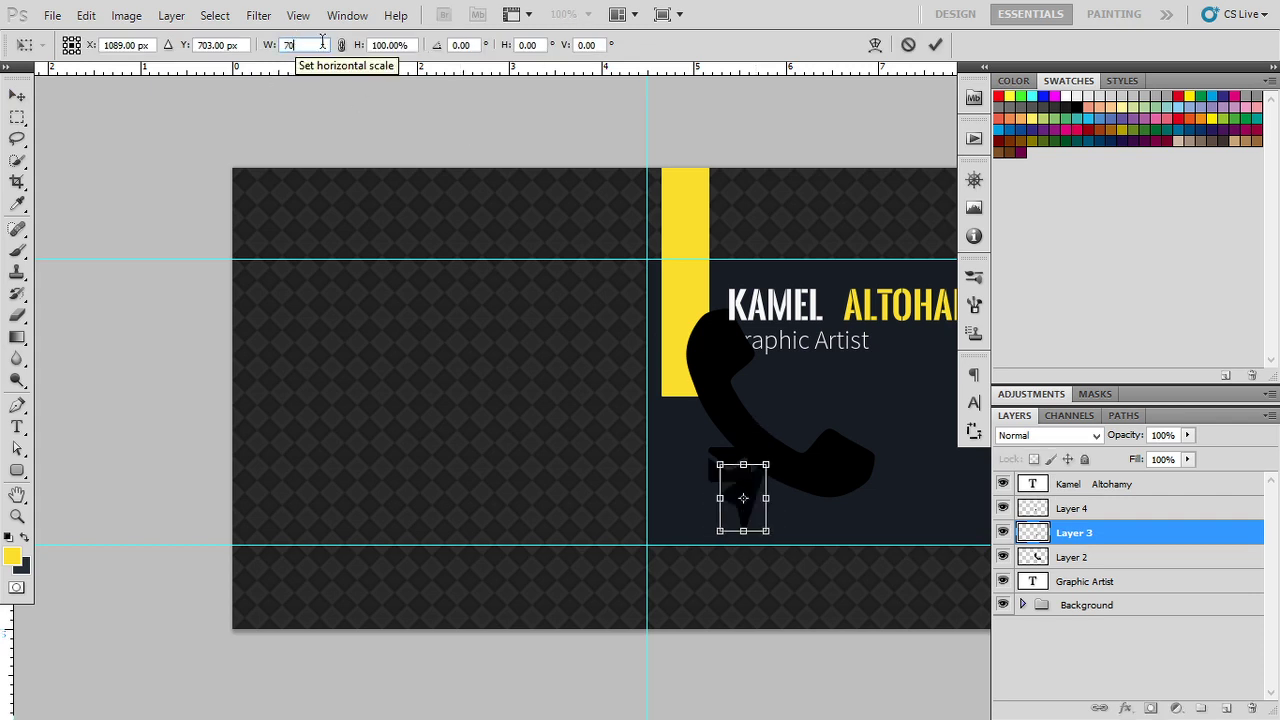
left_click(383, 44)
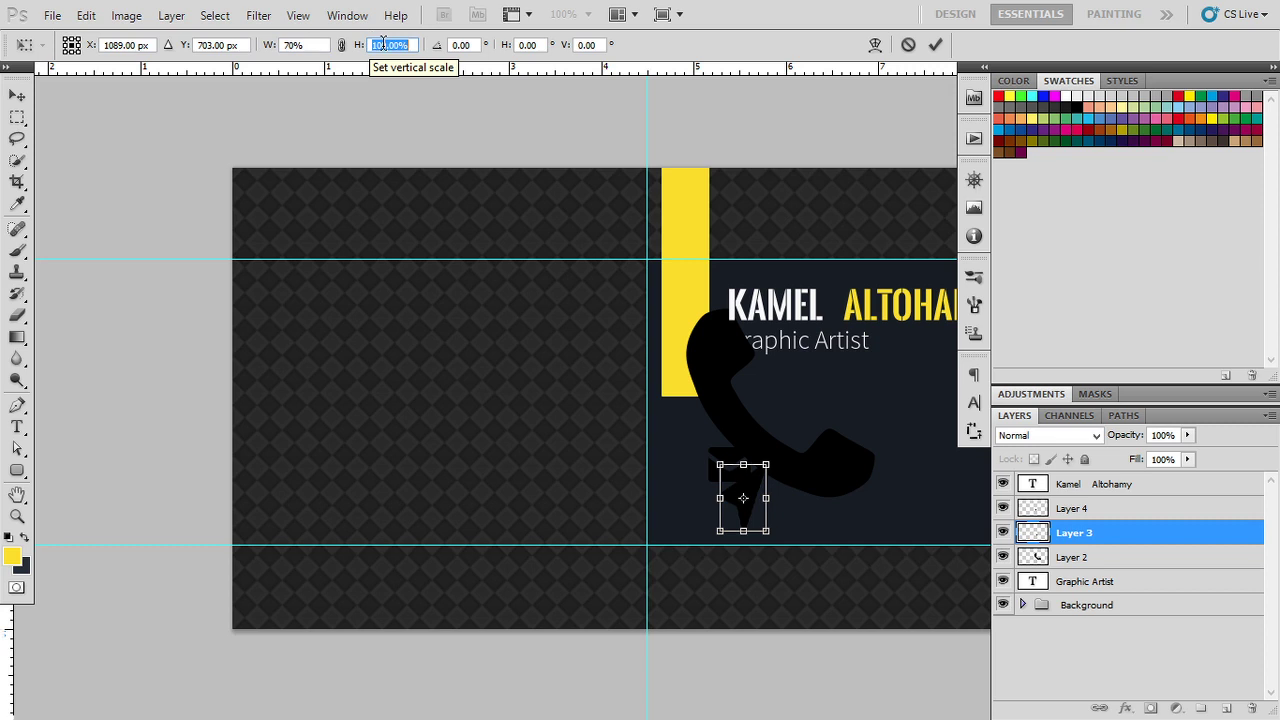
type("70")
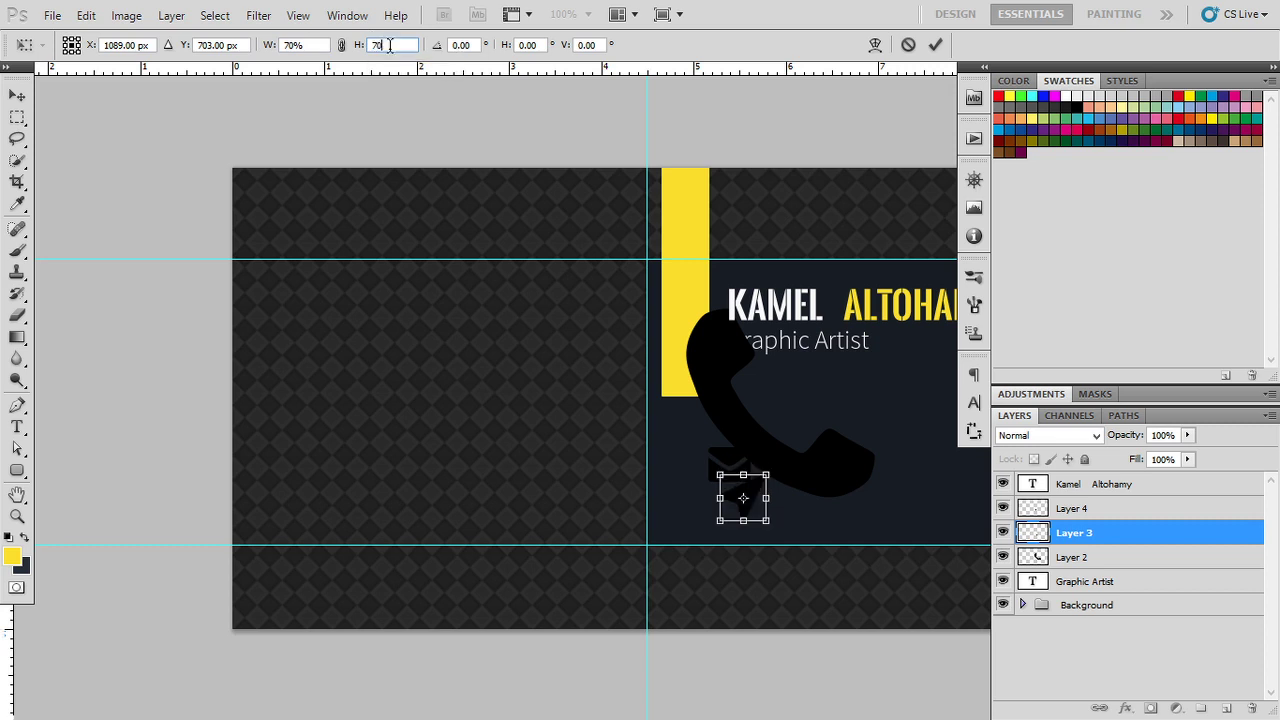
left_click(354, 46)
type("69")
key("BackSpace")
type("0")
left_click(280, 45)
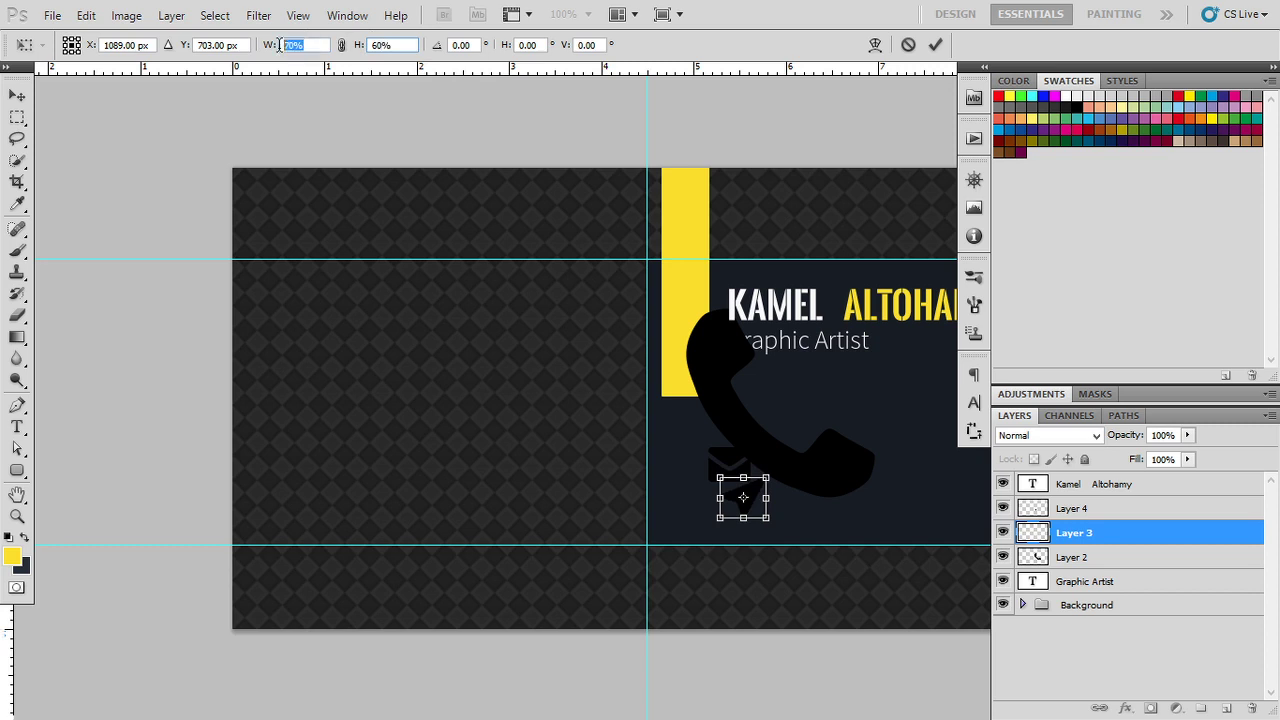
type("60")
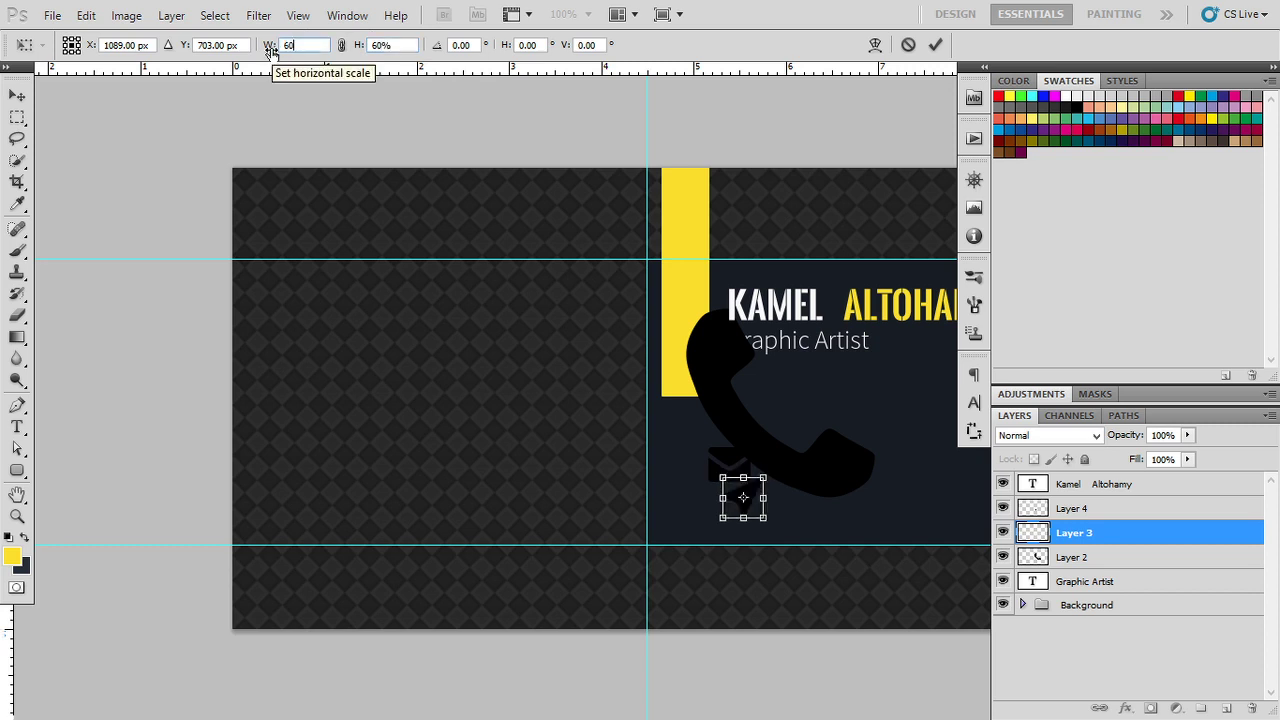
key("Return")
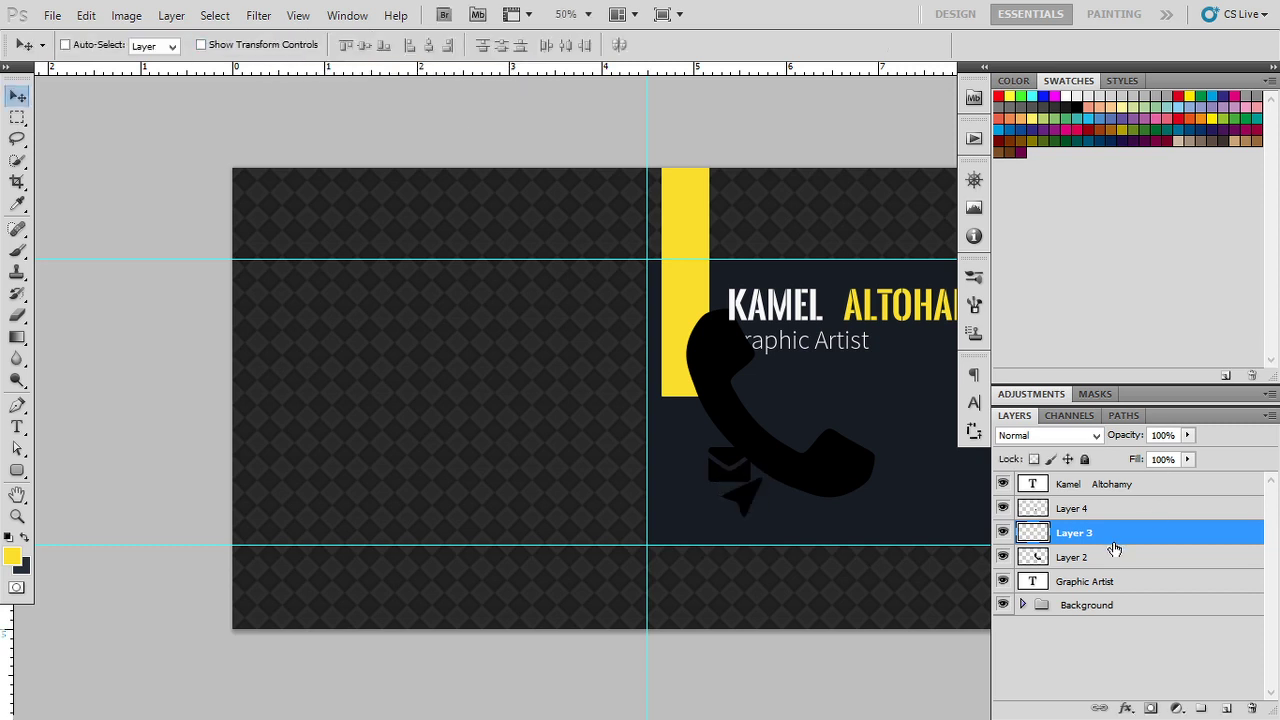
Step: Flip the Layer 2 phone icon horizontally and scale it to 25%
left_click(1103, 558)
key("ctrl+t")
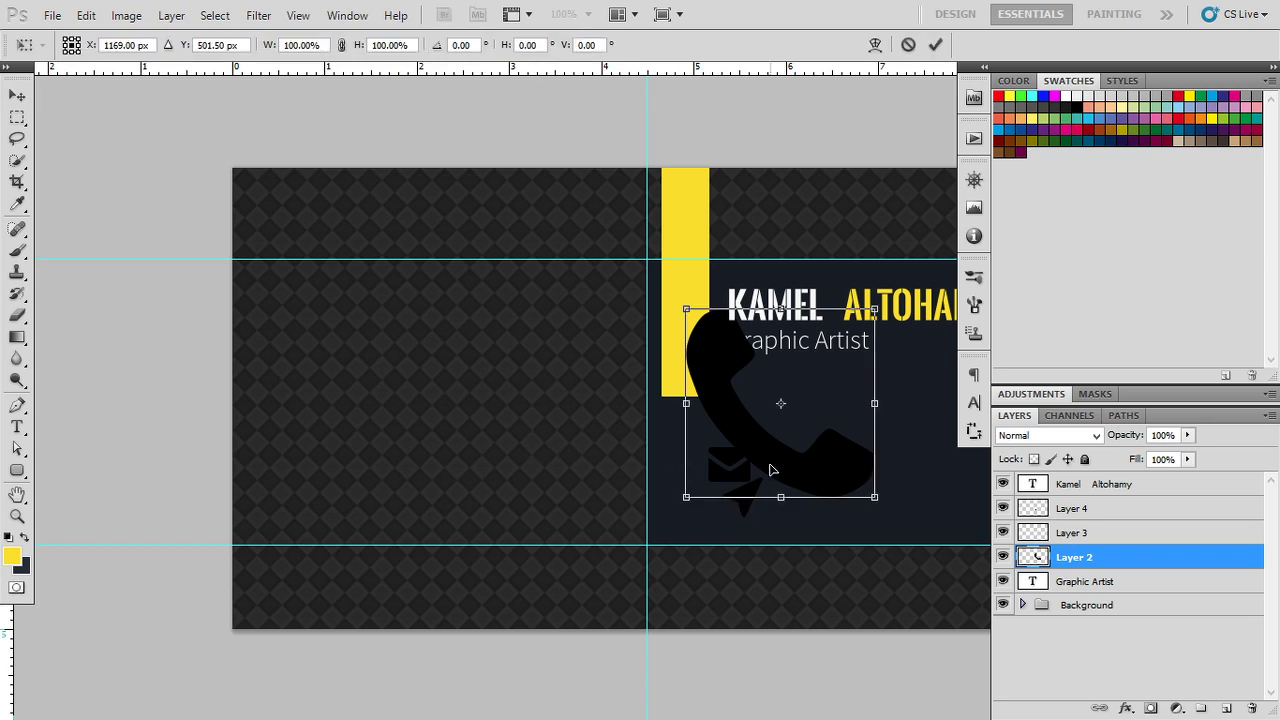
right_click(776, 466)
left_click(790, 430)
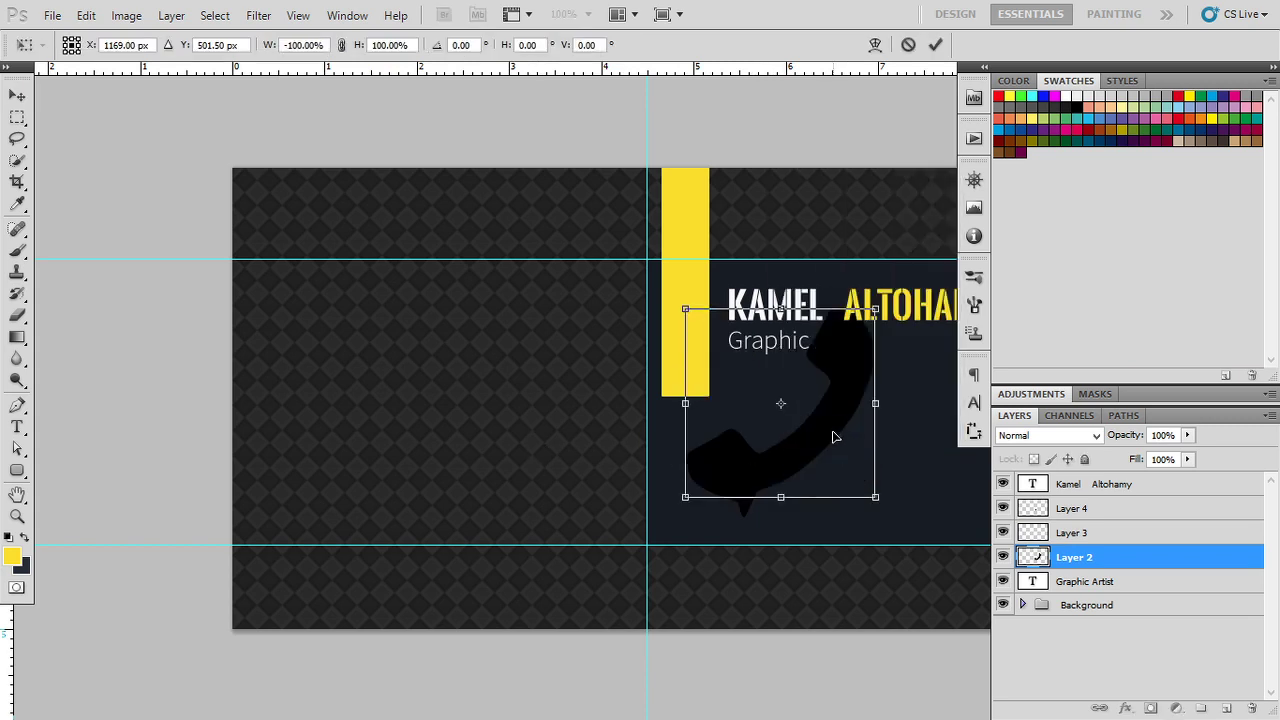
left_click(383, 44)
type("25")
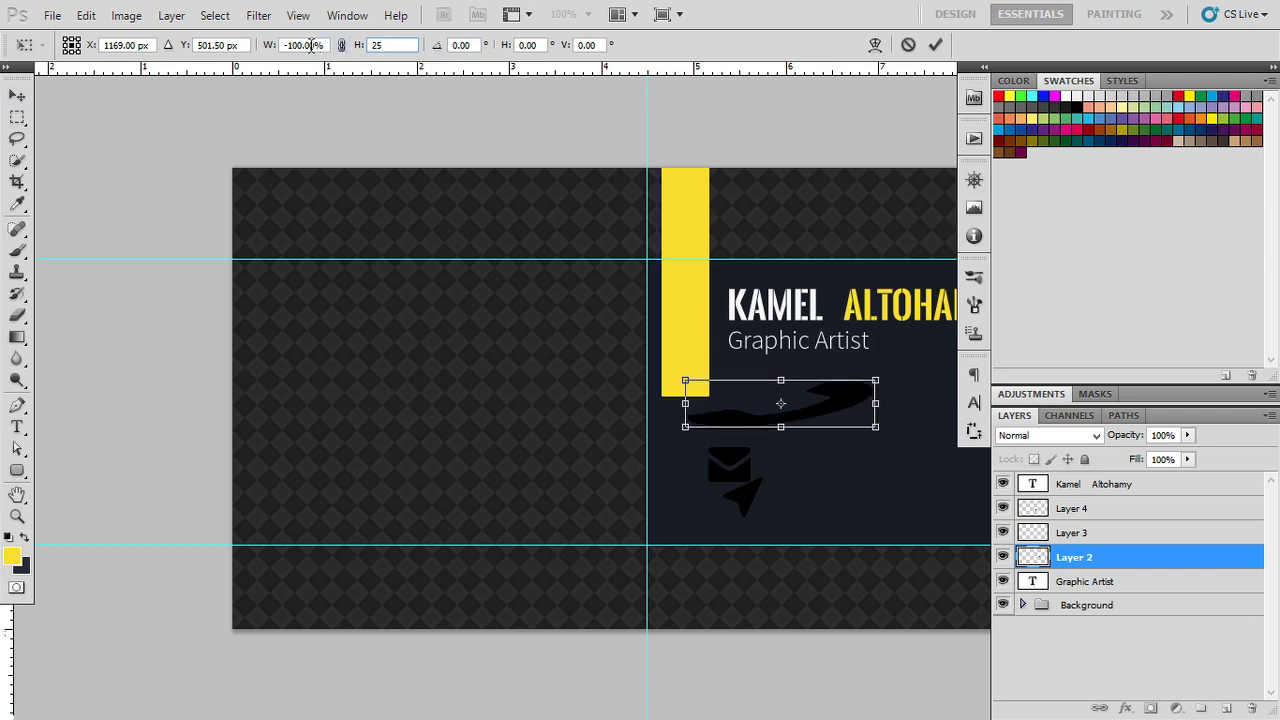
left_click(311, 45)
type("-")
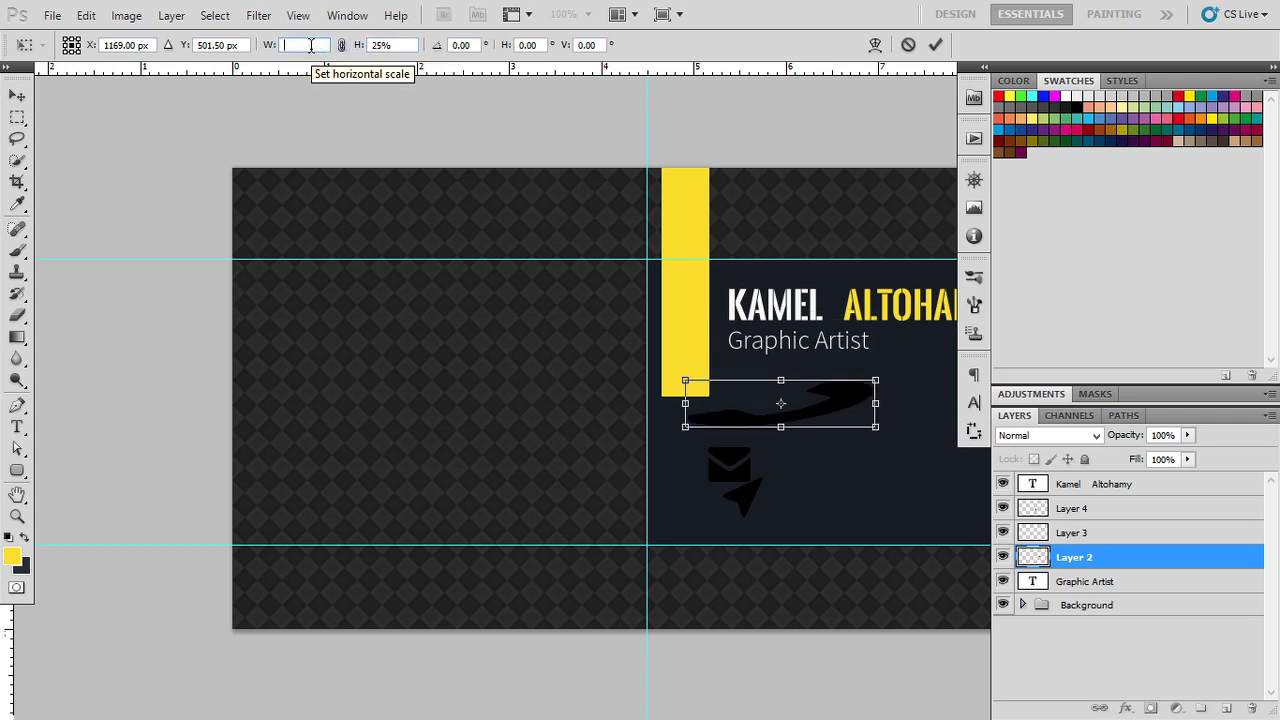
type("25")
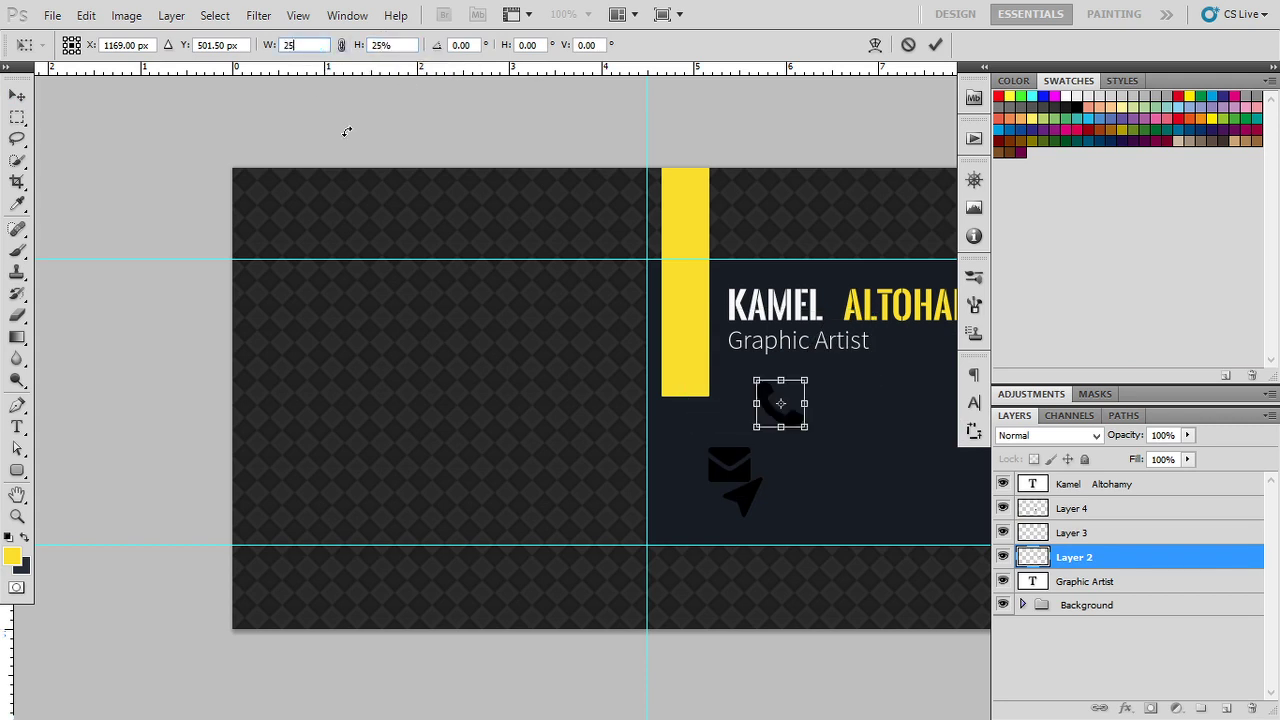
type("%")
key("Return")
Step: Flip the phone icon back and shrink it further to 90% width and height
key("ctrl+t")
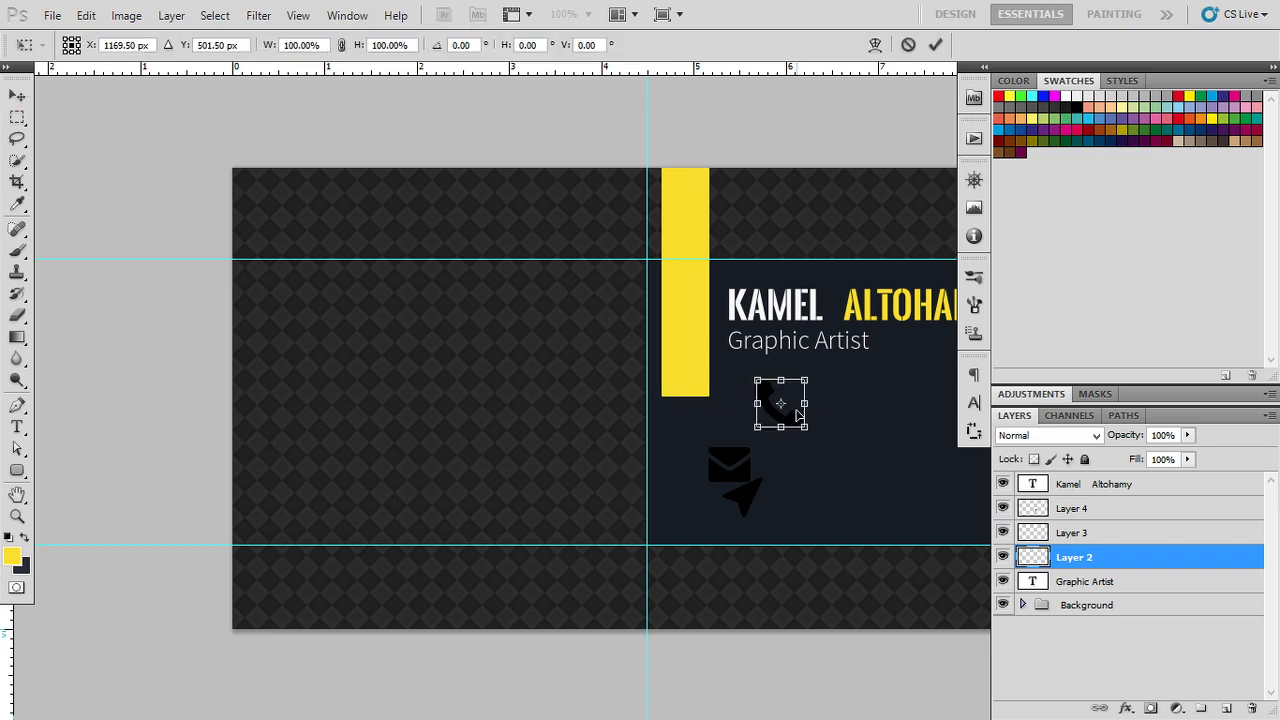
right_click(792, 426)
left_click(845, 373)
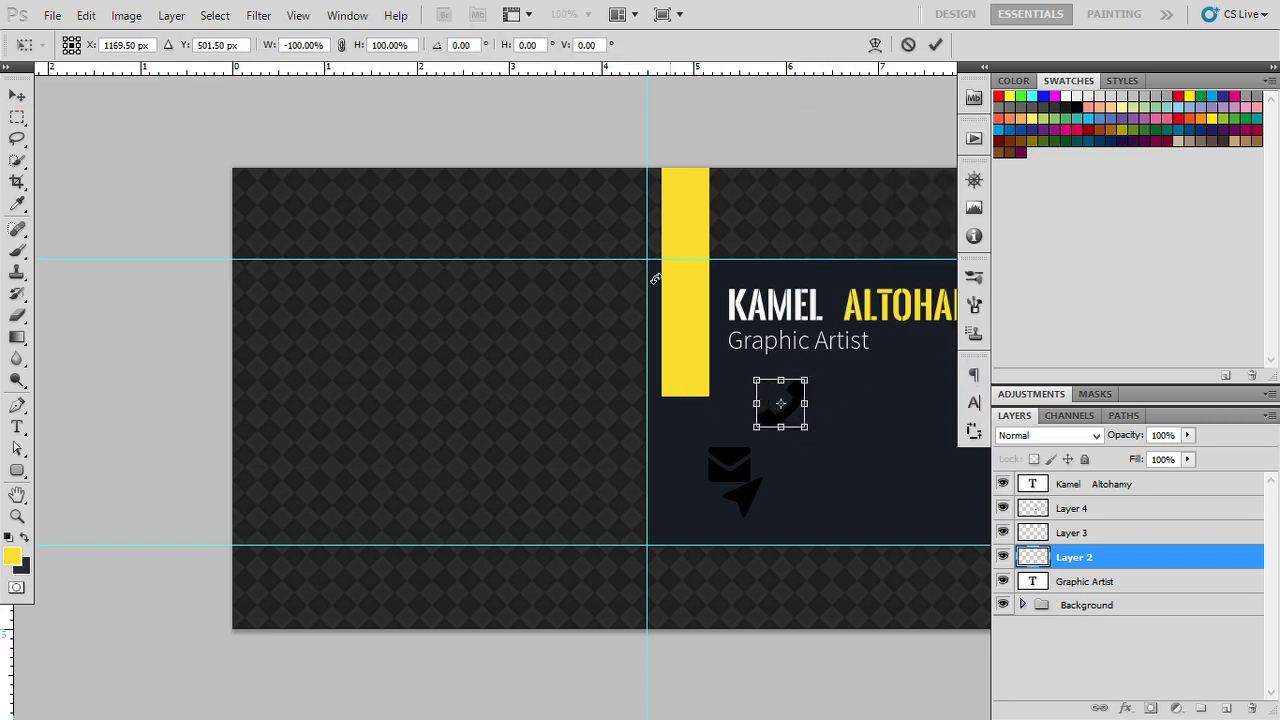
double_click(389, 45)
type("90%")
key("Return")
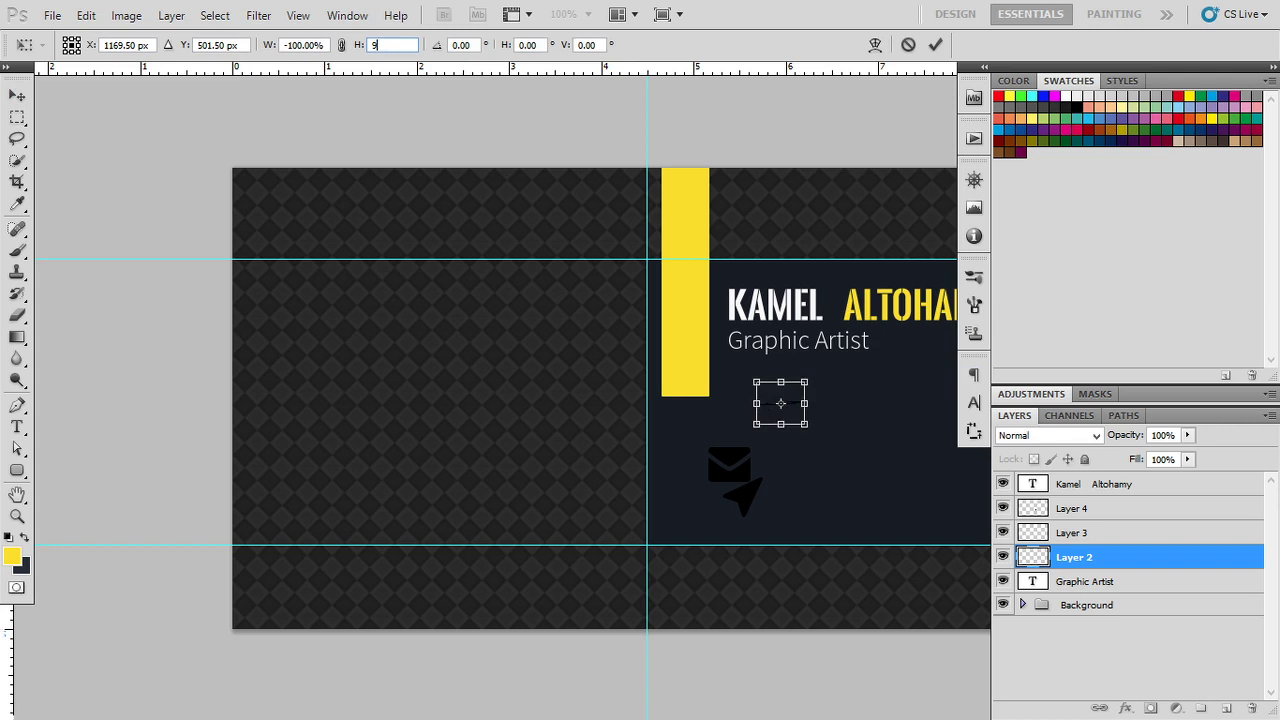
left_click(304, 45)
type("-9")
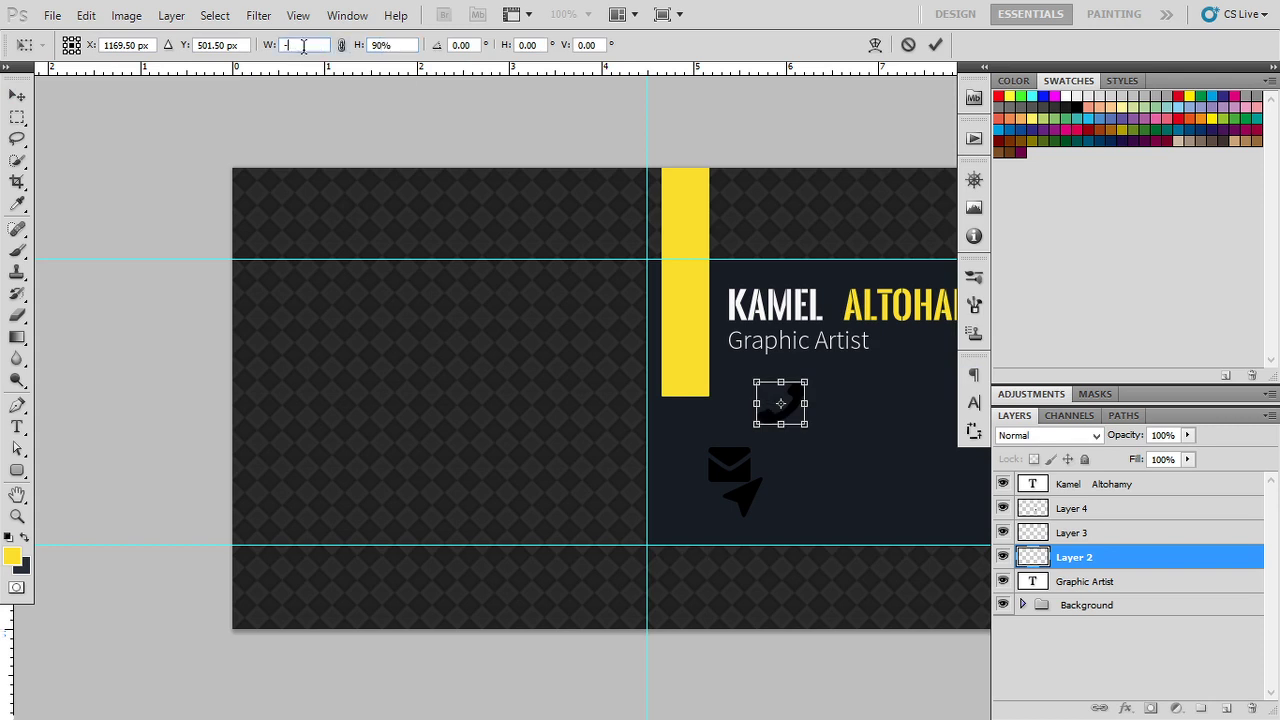
key("BackSpace")
type("90")
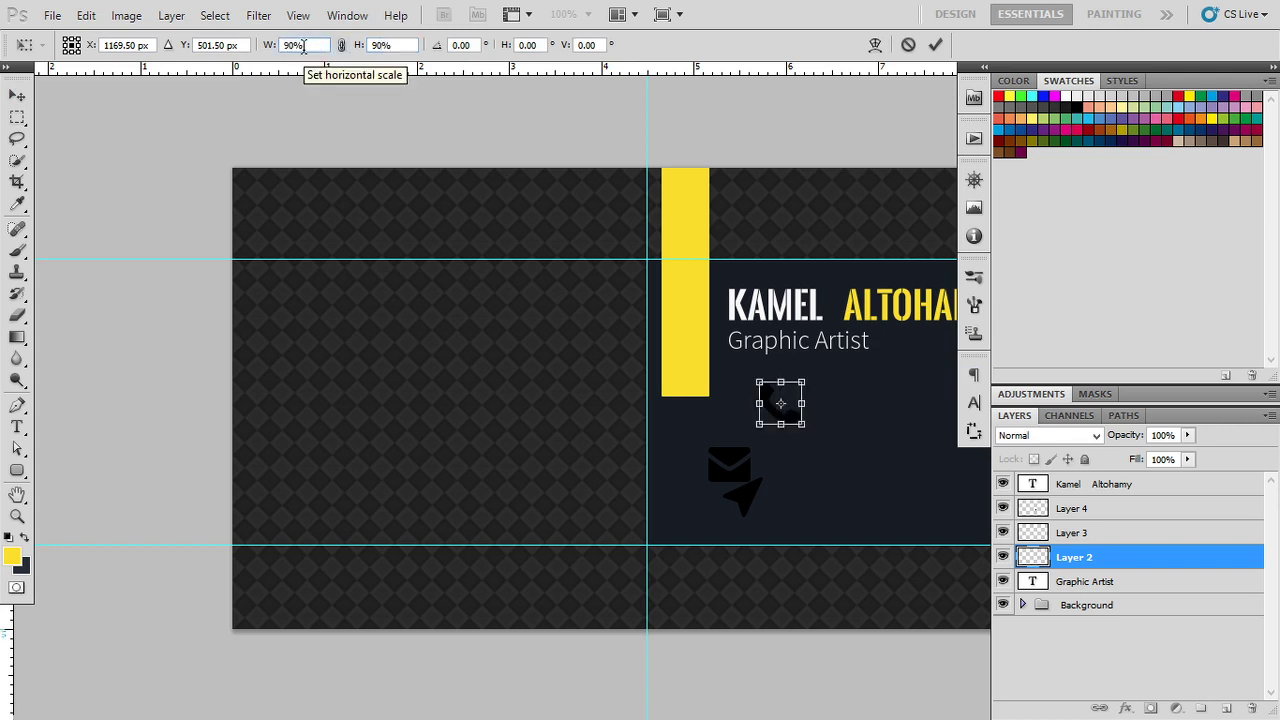
key("Return")
key("Return")
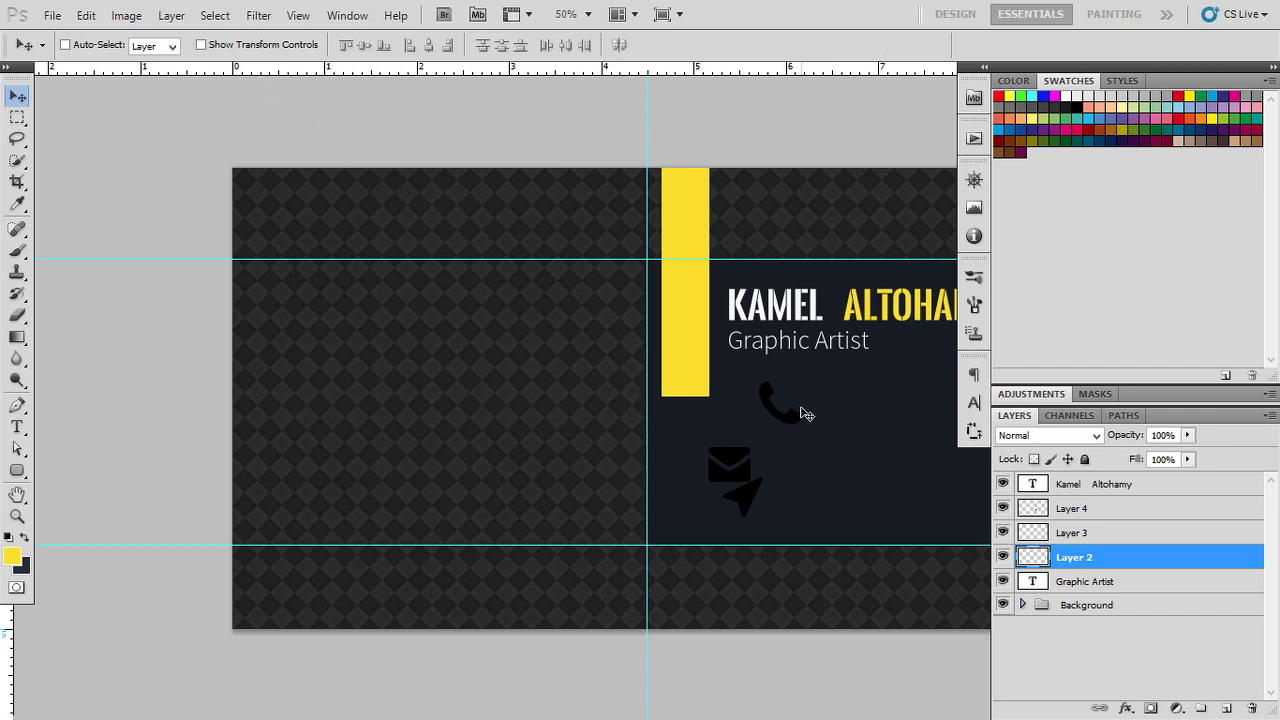
Step: Move the phone icon just above the envelope icon
left_click_drag(786, 421, 737, 440)
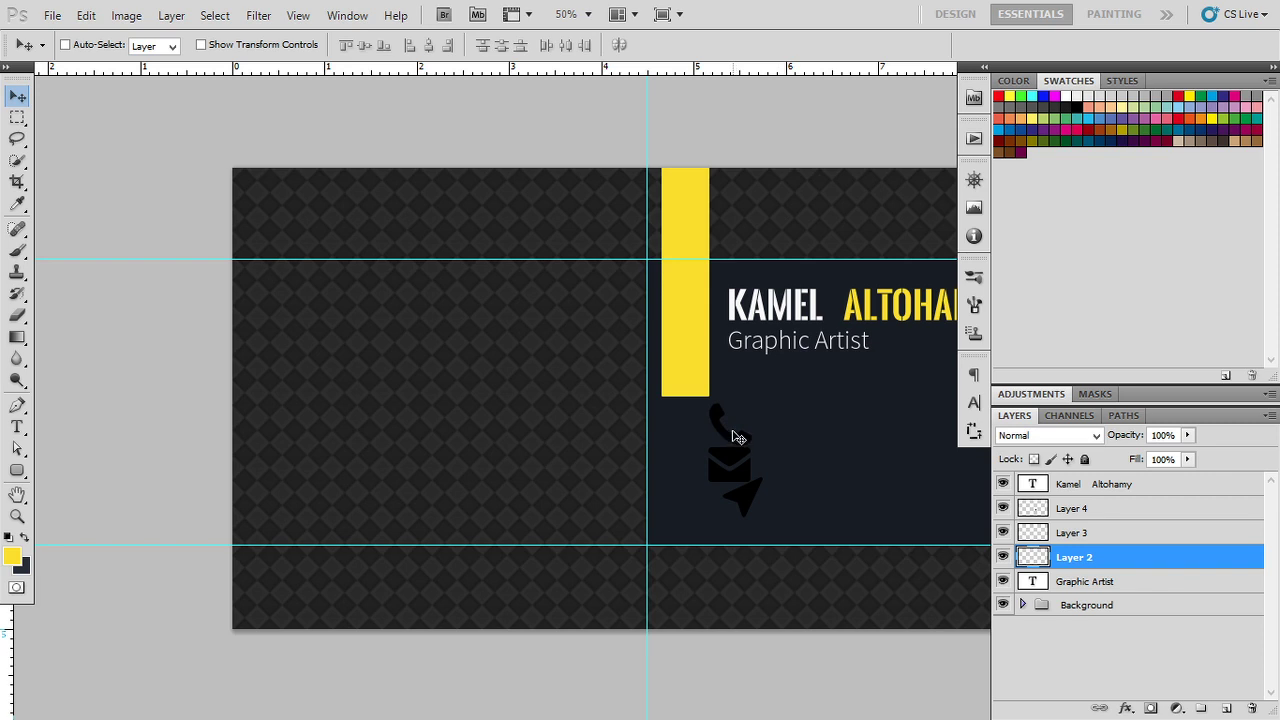
scroll(737, 437, "up", 5)
left_click_drag(780, 486, 552, 417)
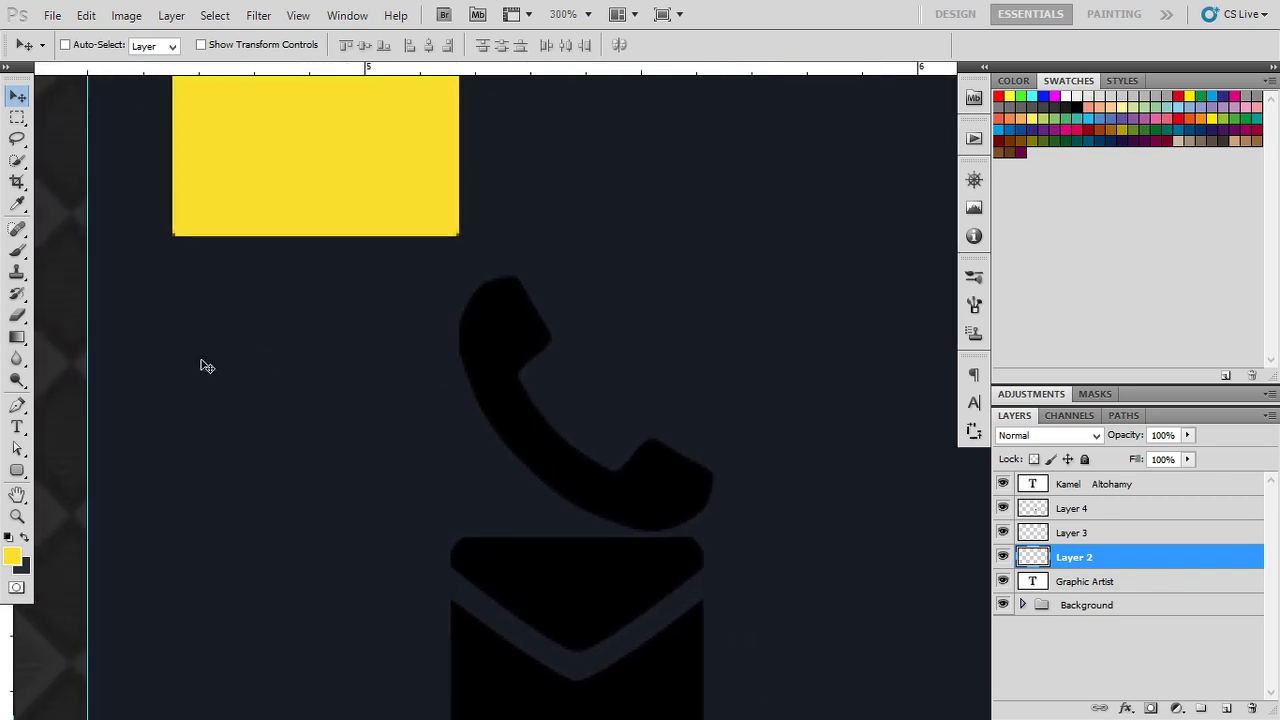
Step: Draw a square with the Rectangle Tool above the phone icon and set its fill to 0%
left_click(17, 470)
left_click(100, 464)
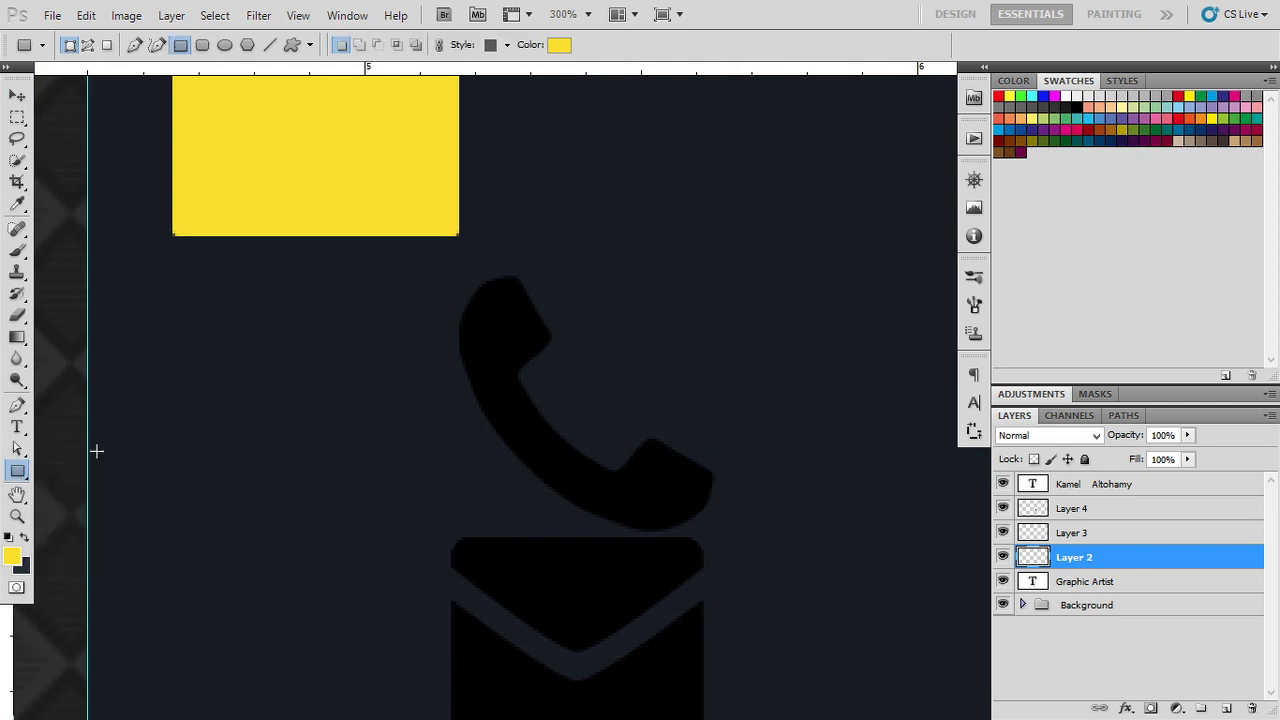
mouse_move(576, 222)
left_mouse_down()
mouse_move(703, 329)
mouse_move(612, 300)
mouse_move(648, 349)
left_mouse_up()
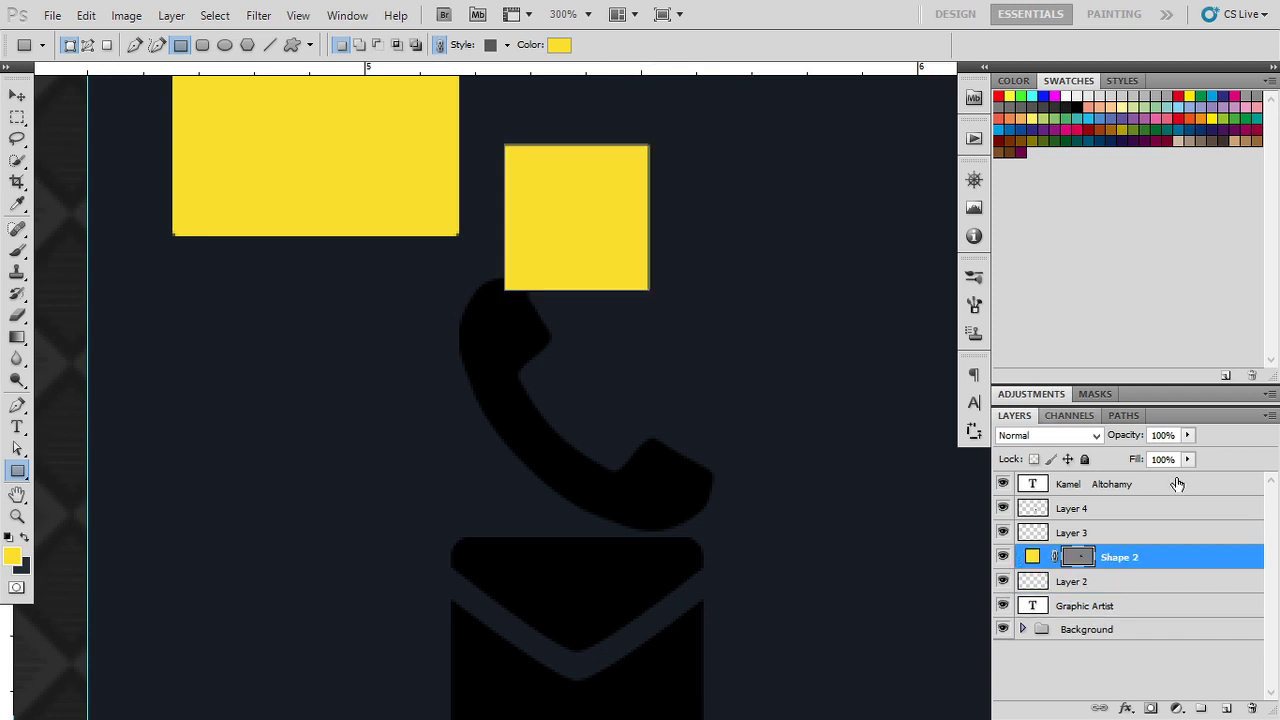
left_click_drag(1146, 465, 914, 449)
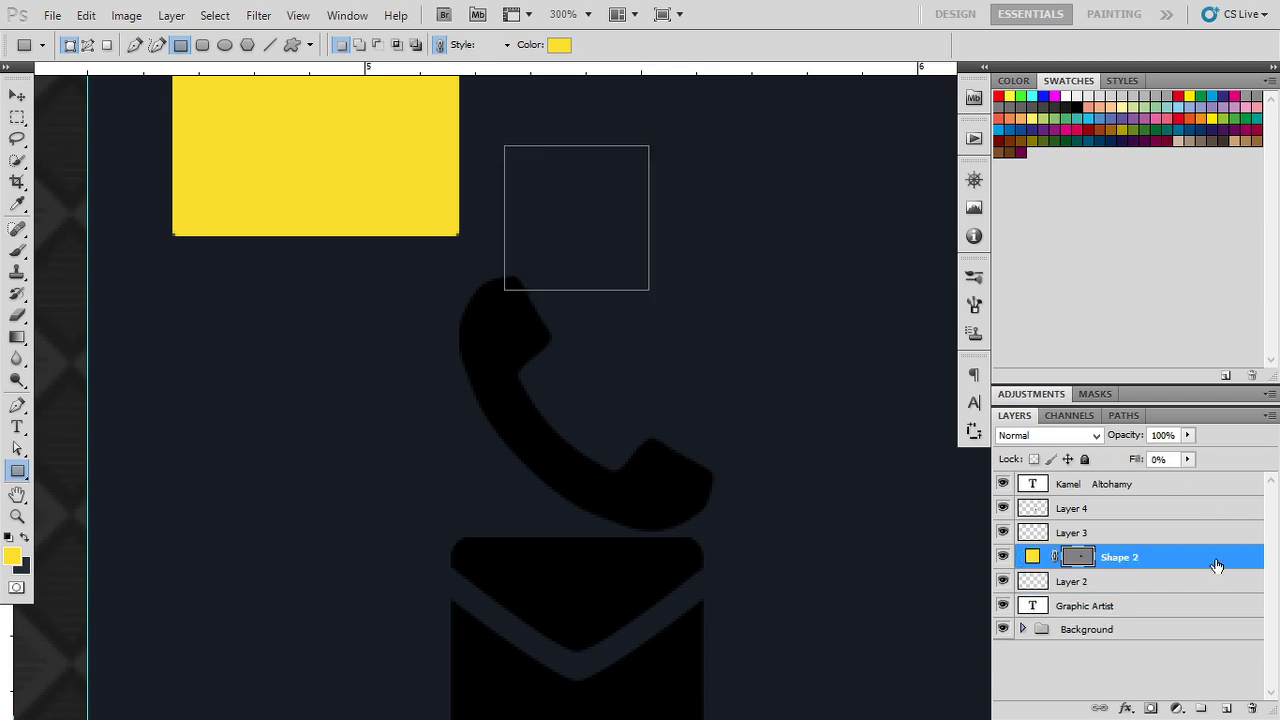
double_click(1216, 566)
Step: Give Shape 2 a 3 px stroke sampled from the yellow bar (#fde106)
left_click(803, 397)
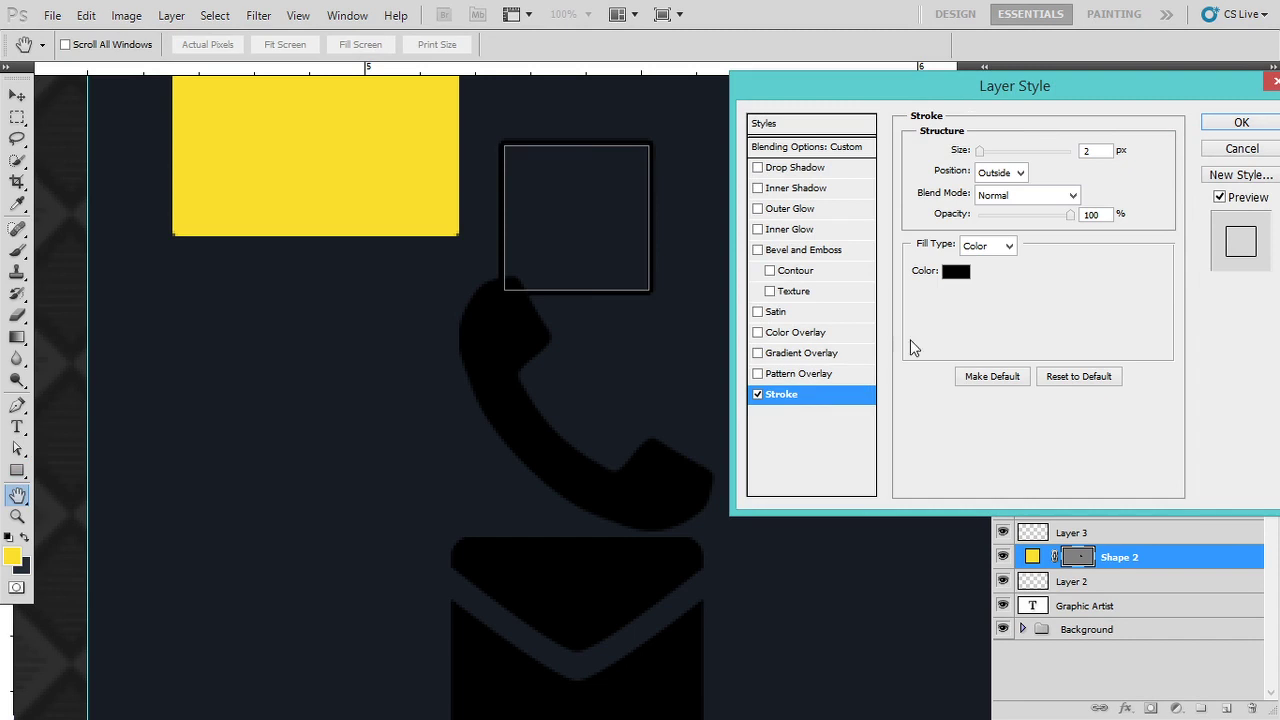
left_click(952, 273)
left_click(346, 113)
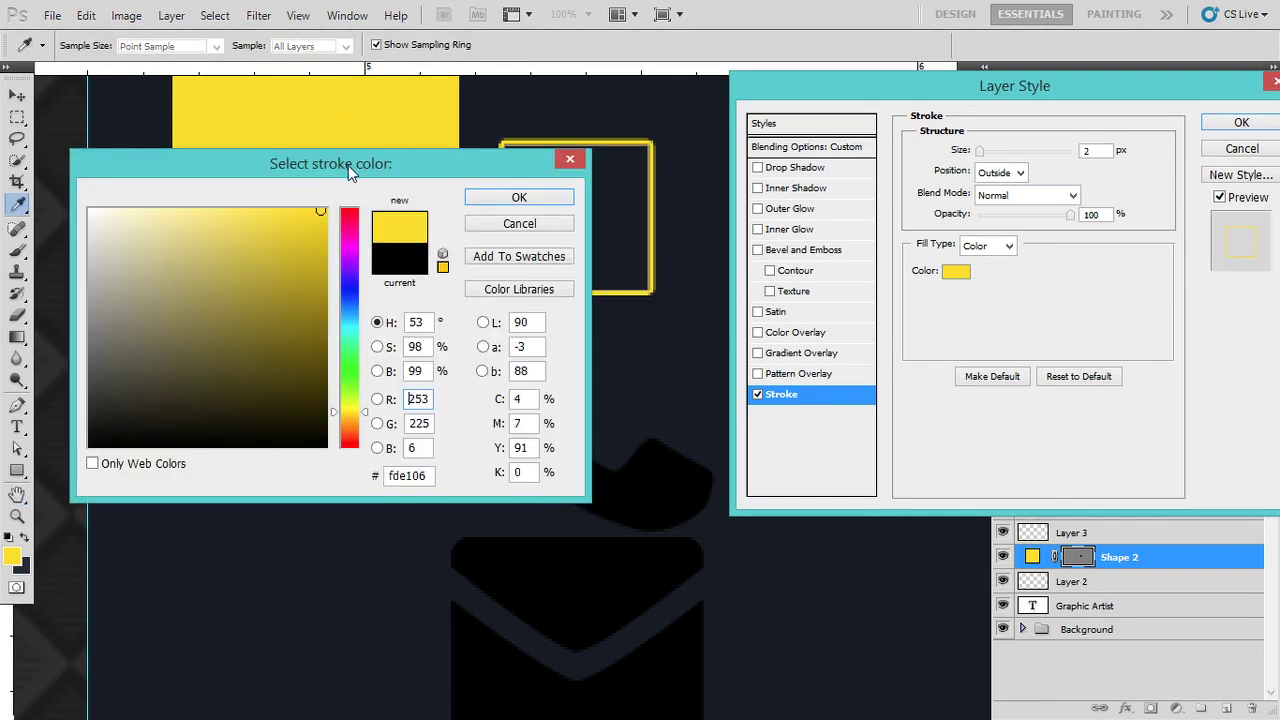
mouse_move(348, 165)
left_mouse_down()
mouse_move(775, 231)
mouse_move(883, 232)
left_mouse_up()
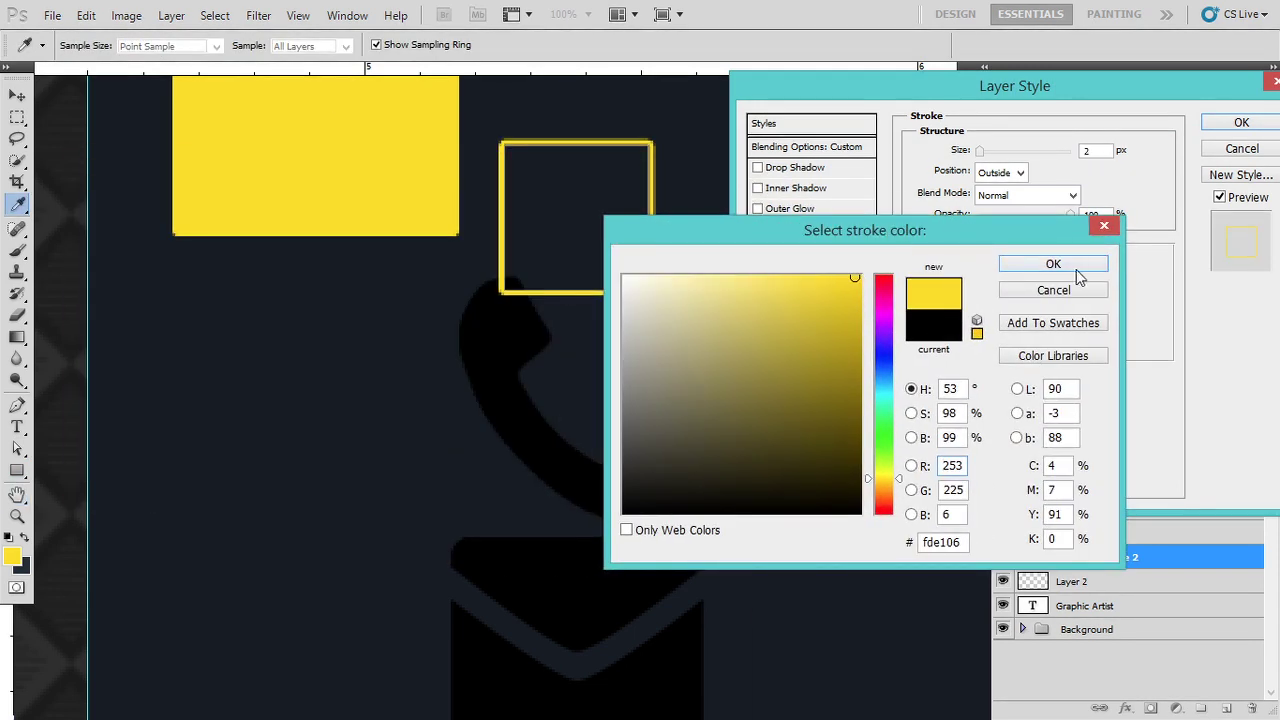
left_click(1040, 263)
type("3")
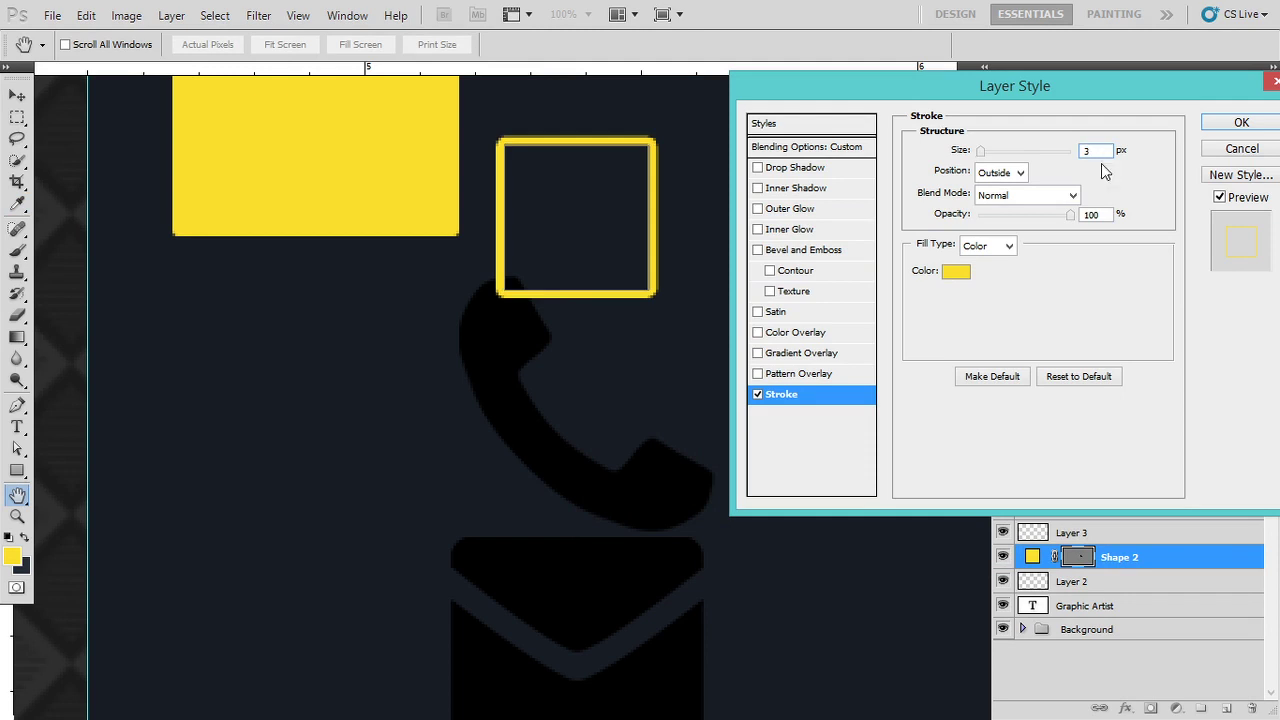
left_click(1212, 126)
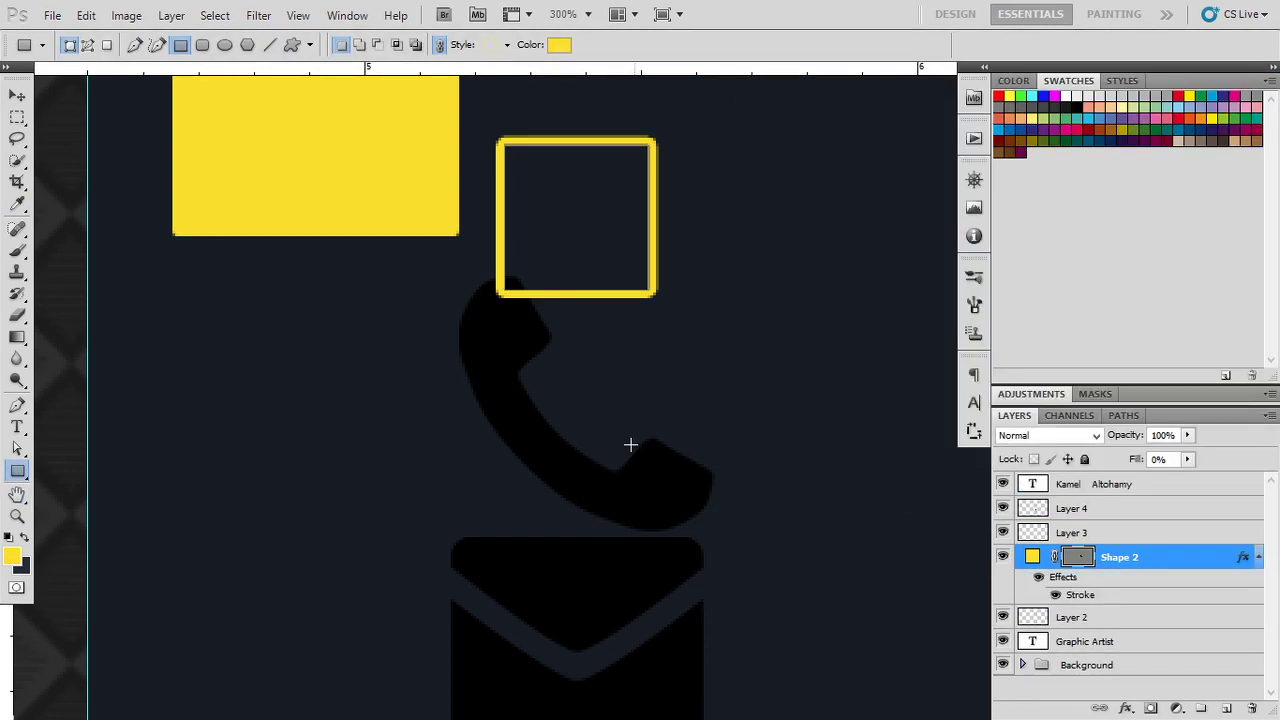
Step: Move the outlined square just below the yellow bar
left_click(14, 97)
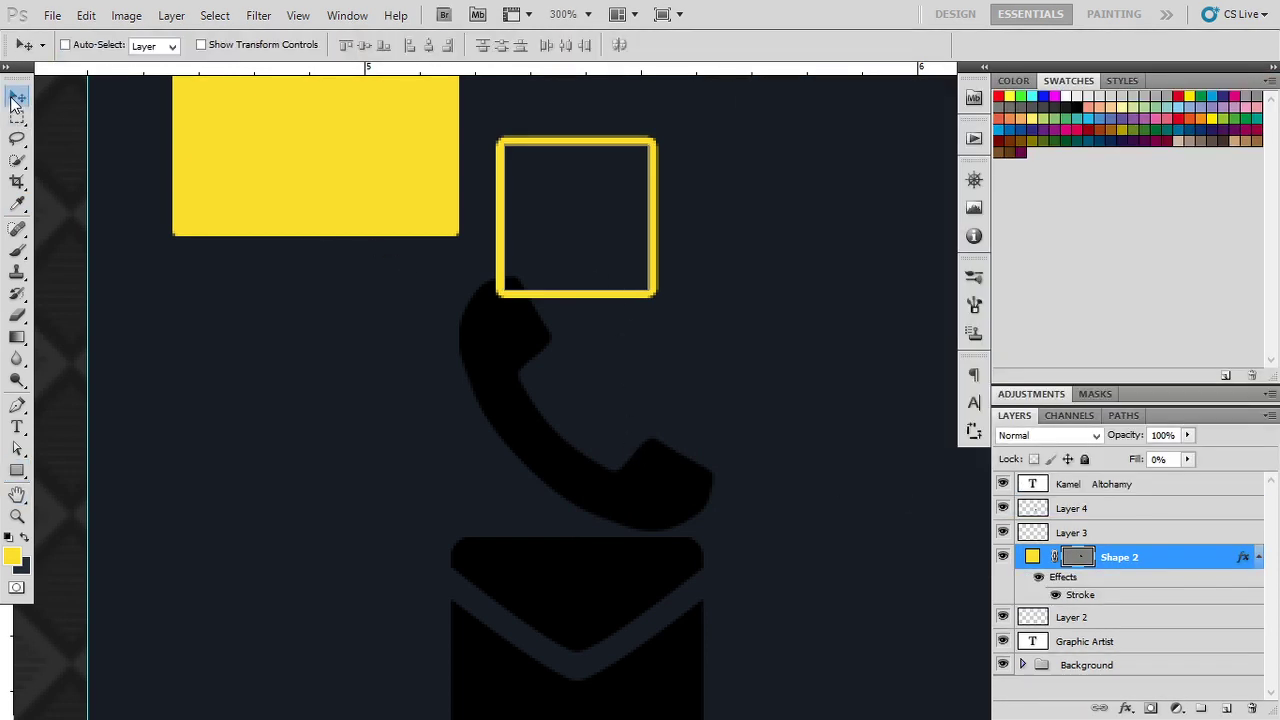
left_click_drag(624, 300, 711, 265)
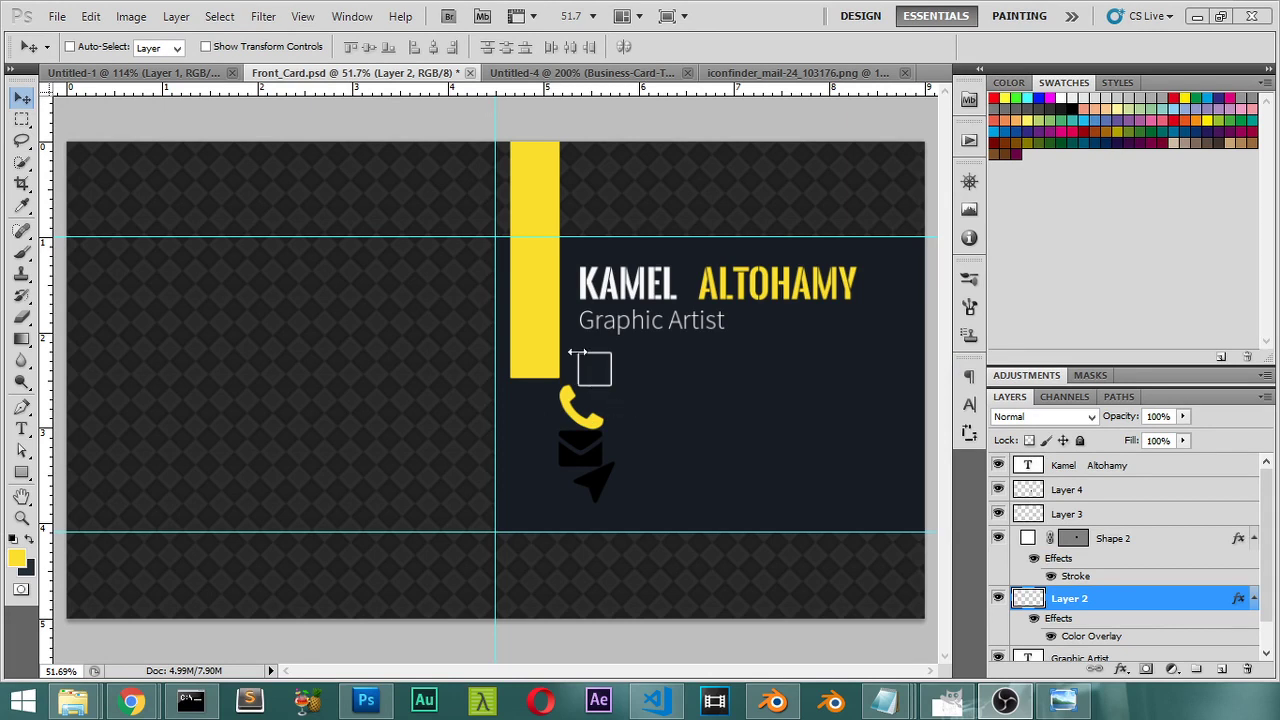
scroll(634, 414, "up", 2, "alt")
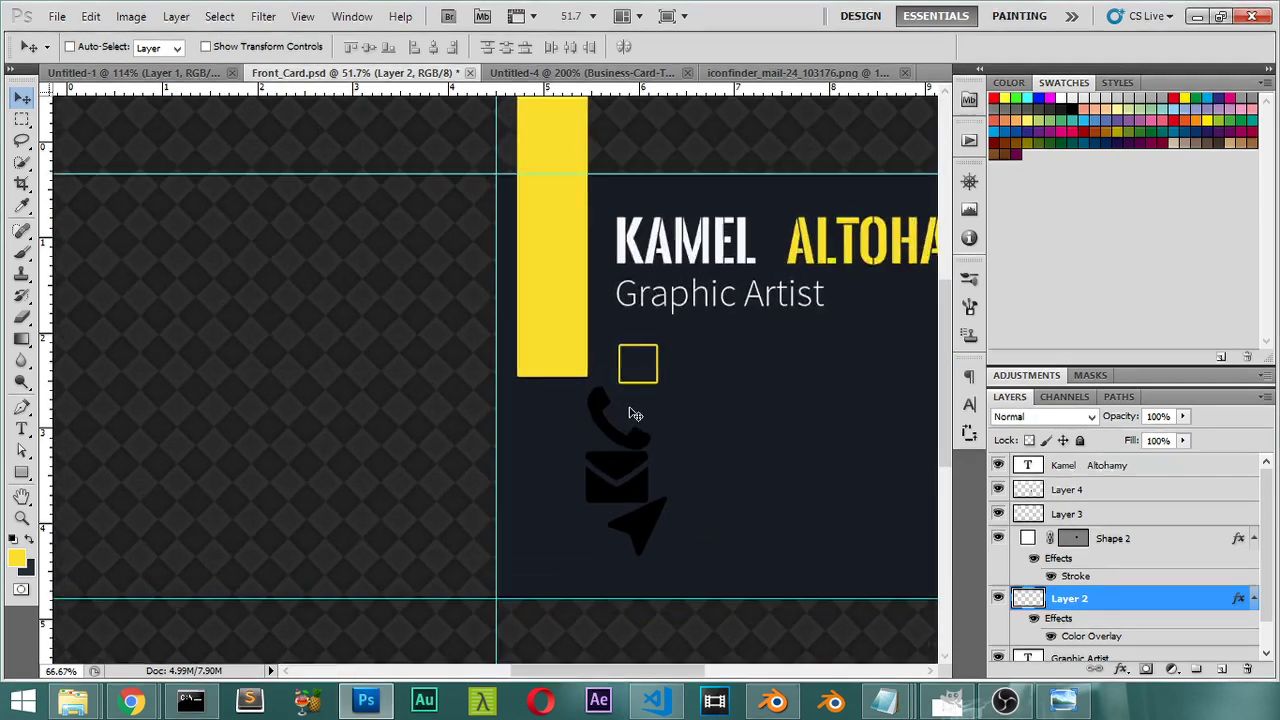
Step: Toggle the square and paper-plane layers' visibility to check them, then select the phone layer
left_click(1030, 541)
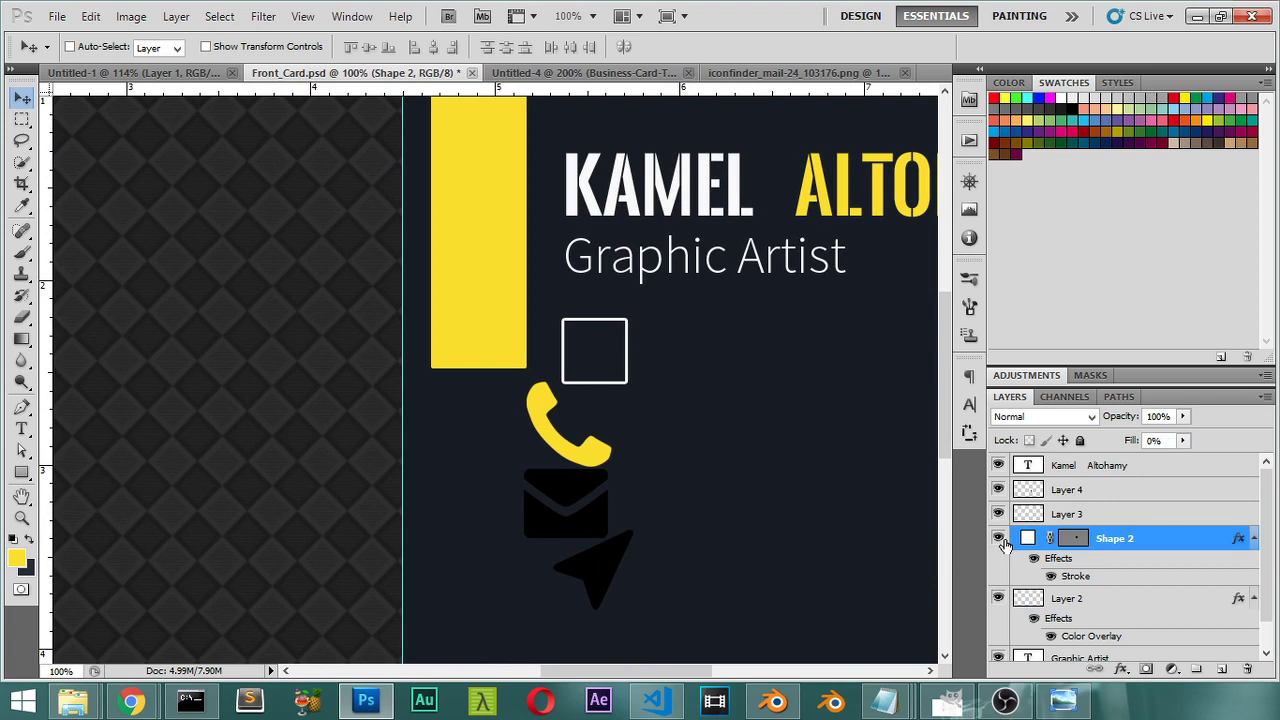
left_click(998, 538)
left_click(998, 538)
left_click(999, 514)
left_click(998, 514)
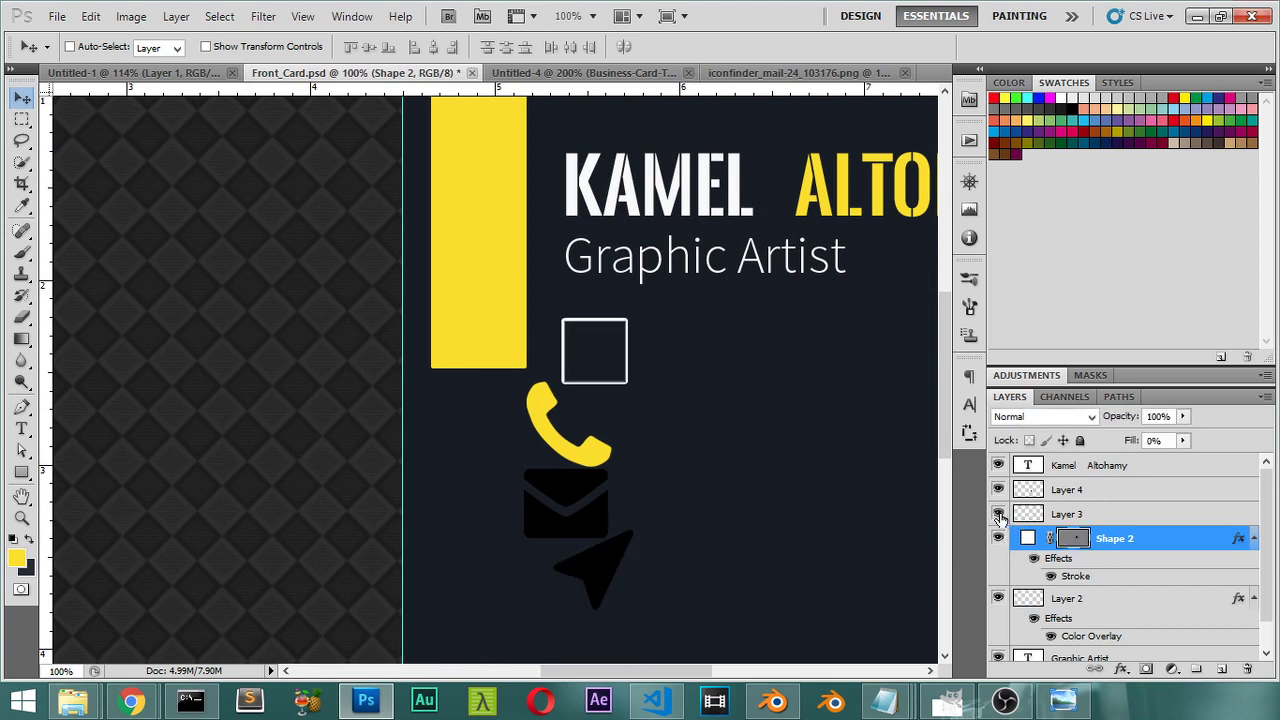
left_click(1044, 600)
Step: Align the phone icon and the square on their vertical and horizontal centres
left_click(997, 600)
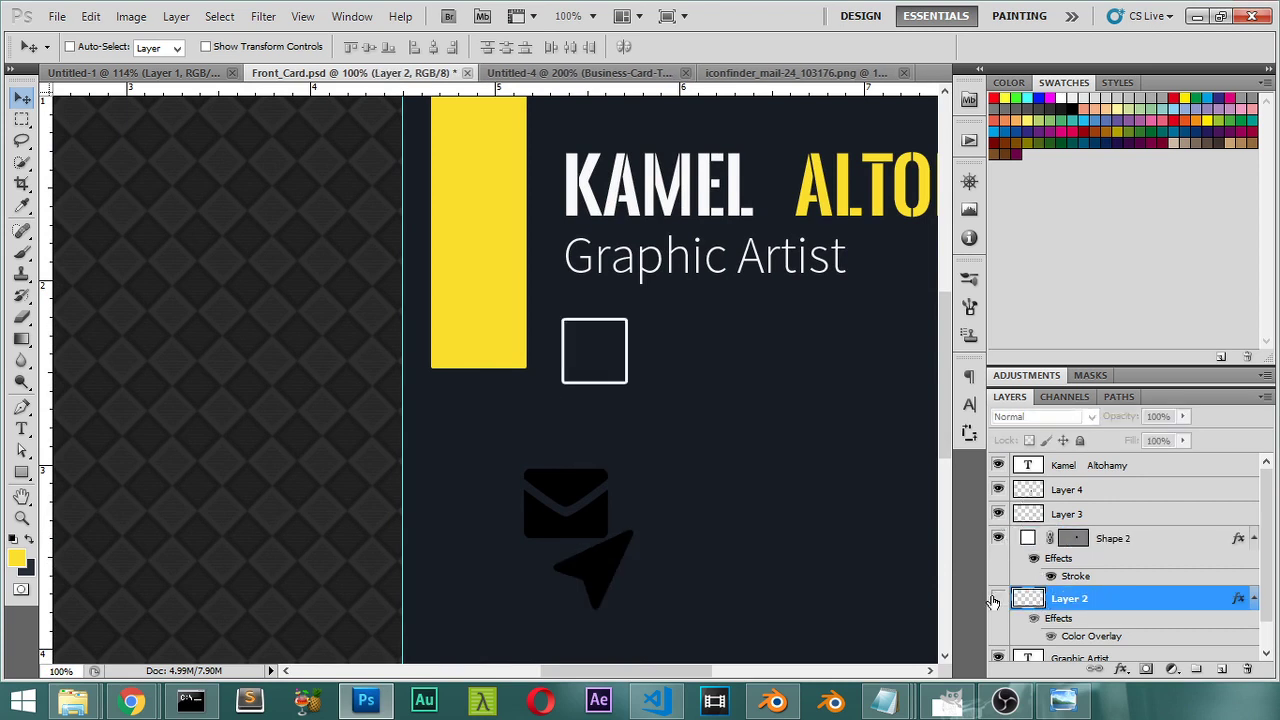
left_click(997, 600)
left_click(1022, 538, "shift")
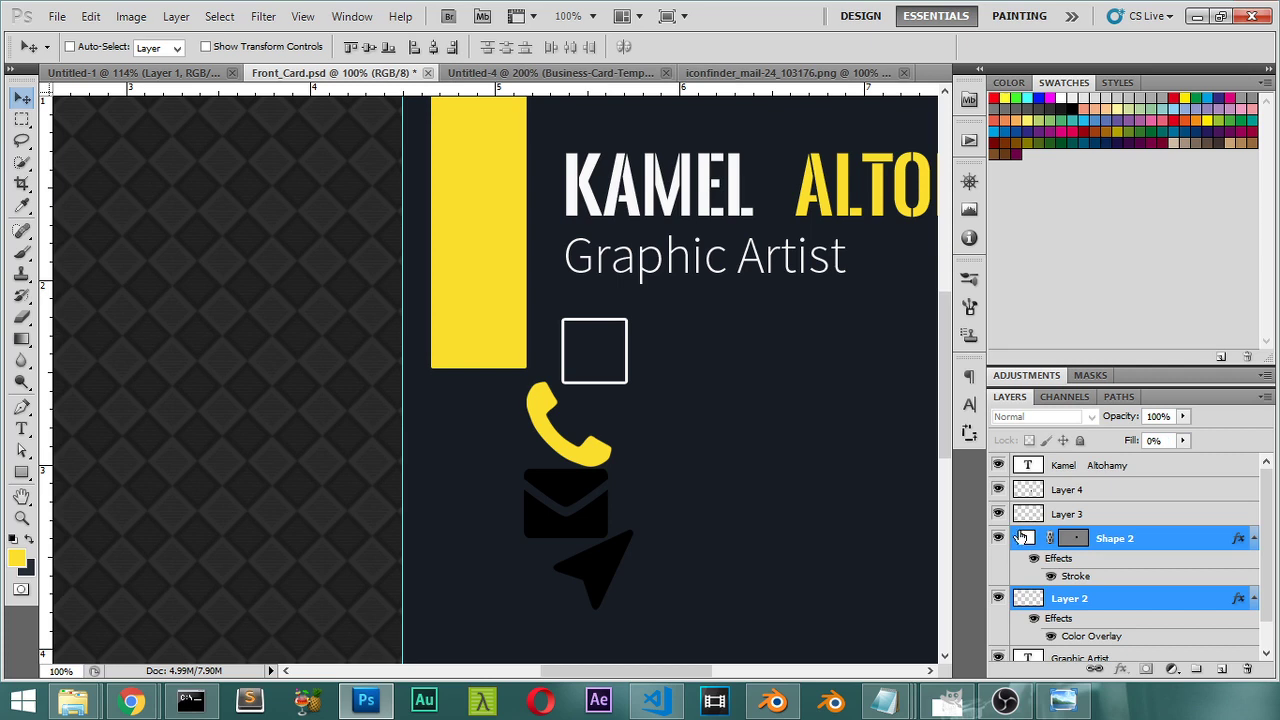
left_click(369, 47)
left_click(433, 47)
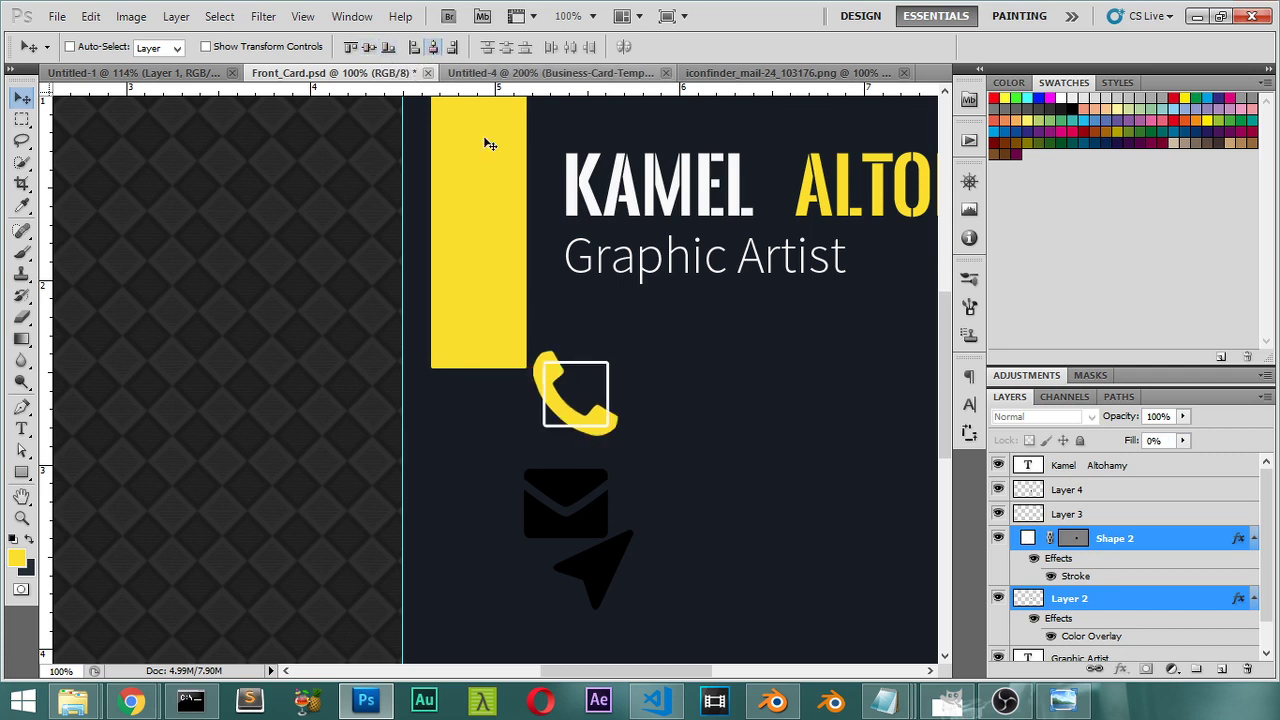
Step: Shrink the phone icon to about 45% inside the square and group both as Group 1
left_click(1079, 600, "ctrl")
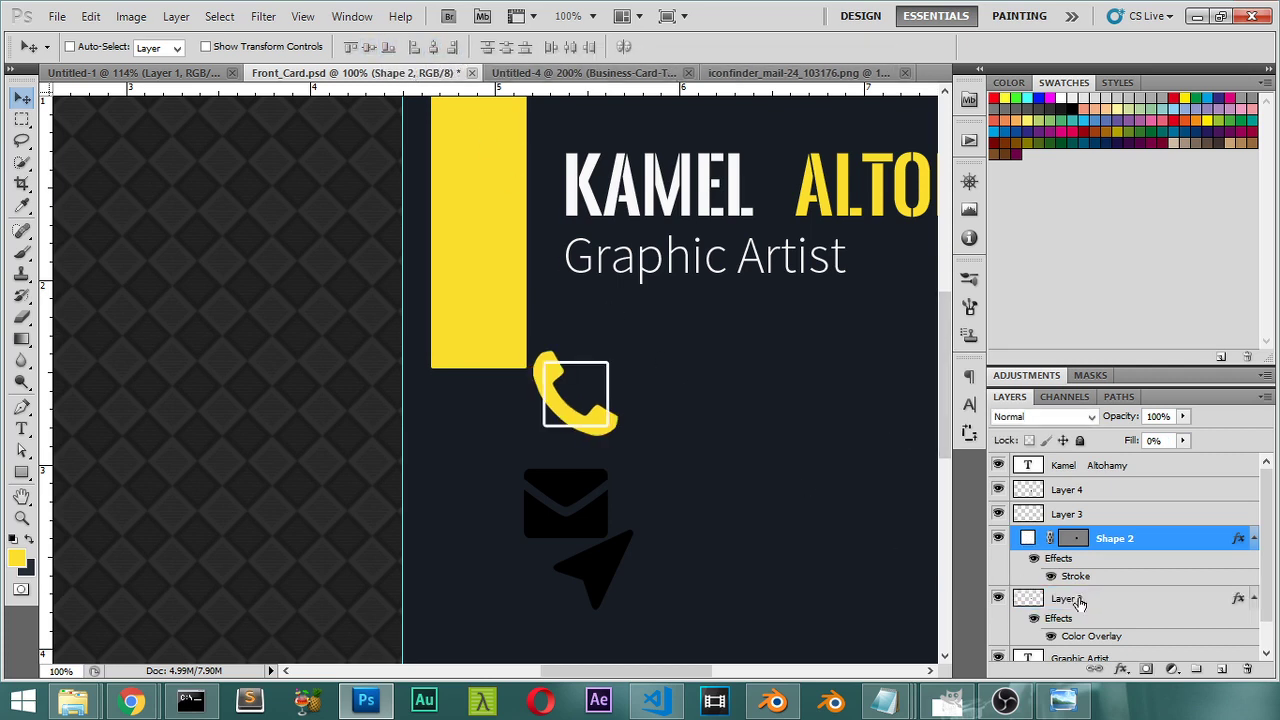
left_click(1079, 600)
left_click(997, 598)
left_click(997, 598)
key("ctrl+t")
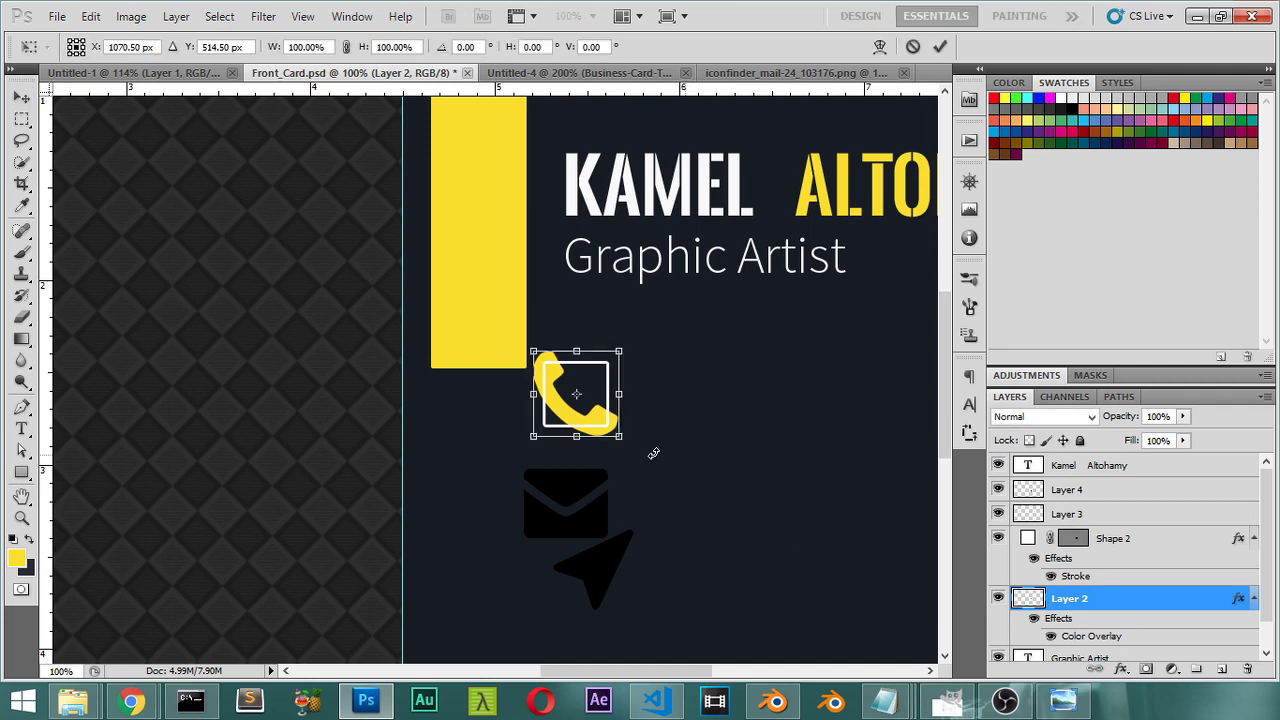
left_click_drag(622, 443, 597, 420)
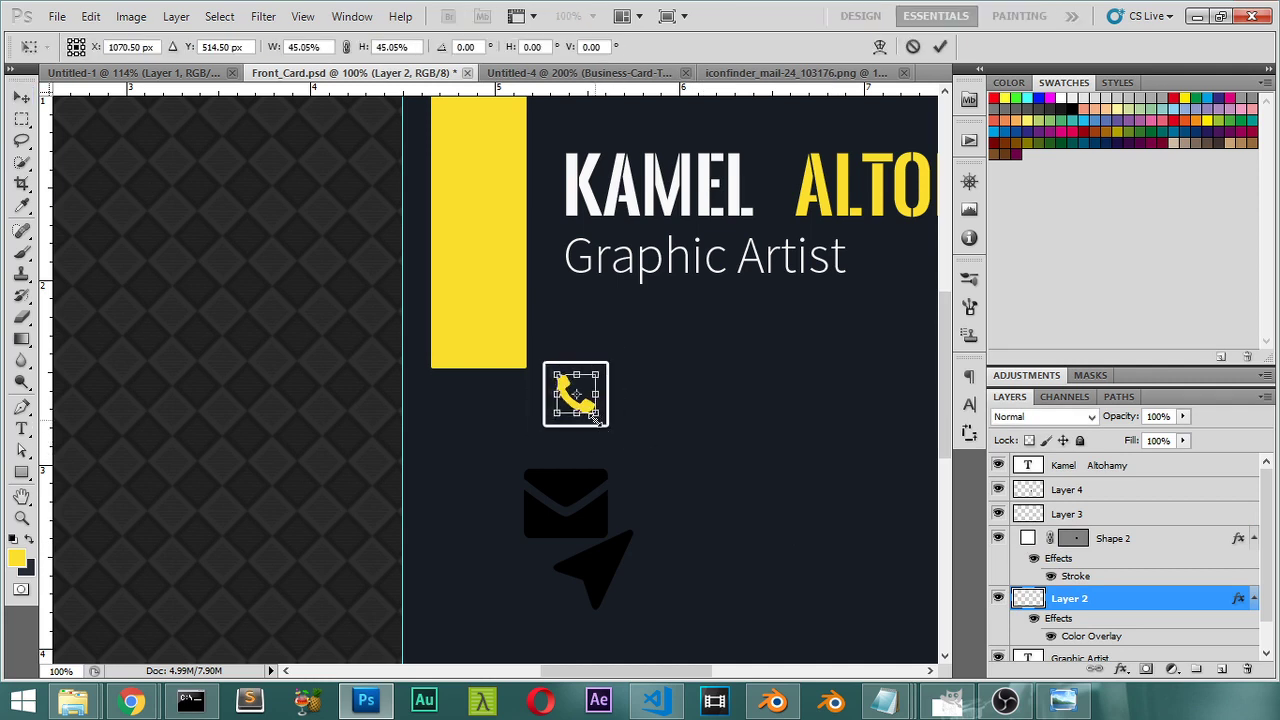
key("Return")
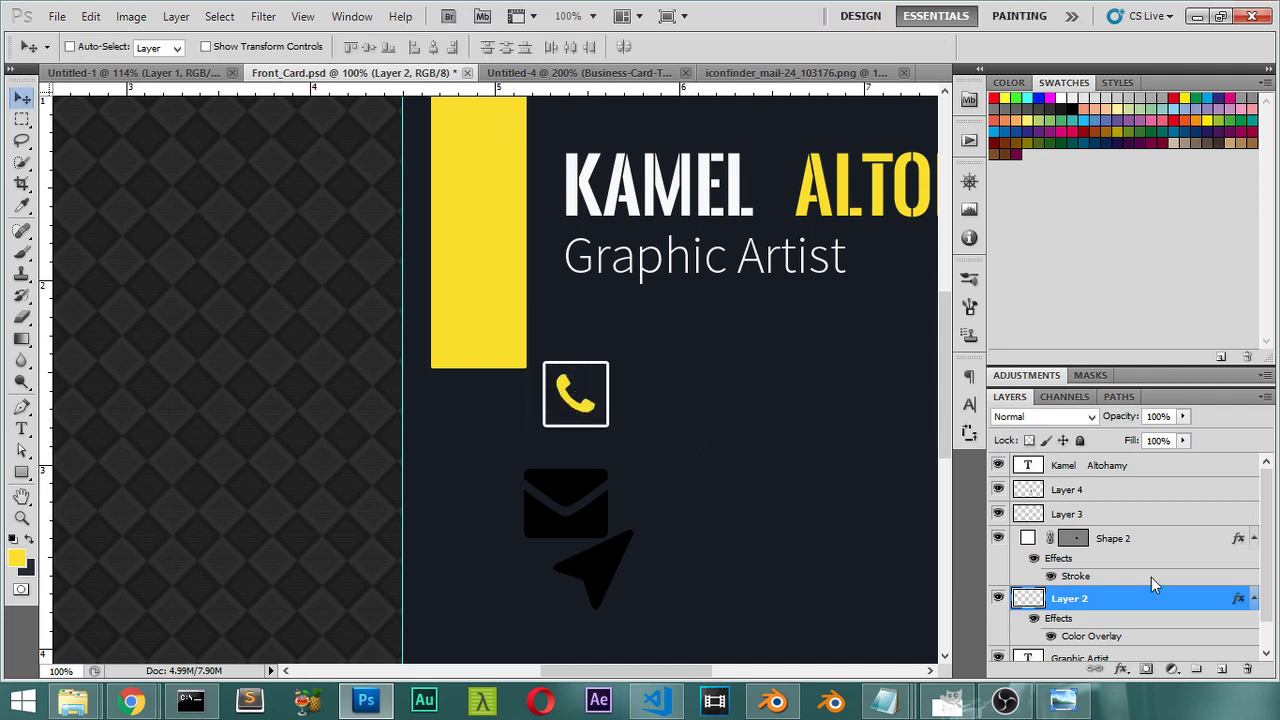
left_click(1022, 542, "shift")
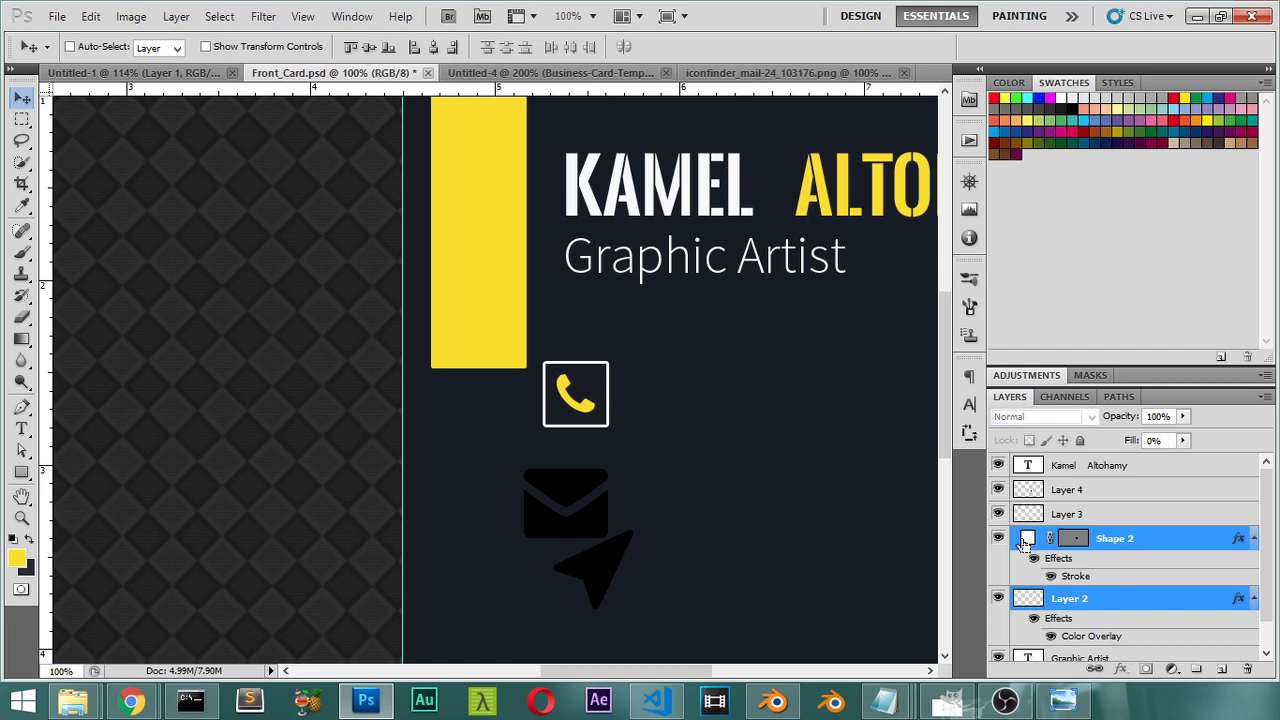
key("ctrl+g")
Step: Expand Group 1 and check its layers, selecting the phone icon layer
left_click(998, 538)
left_click(998, 538)
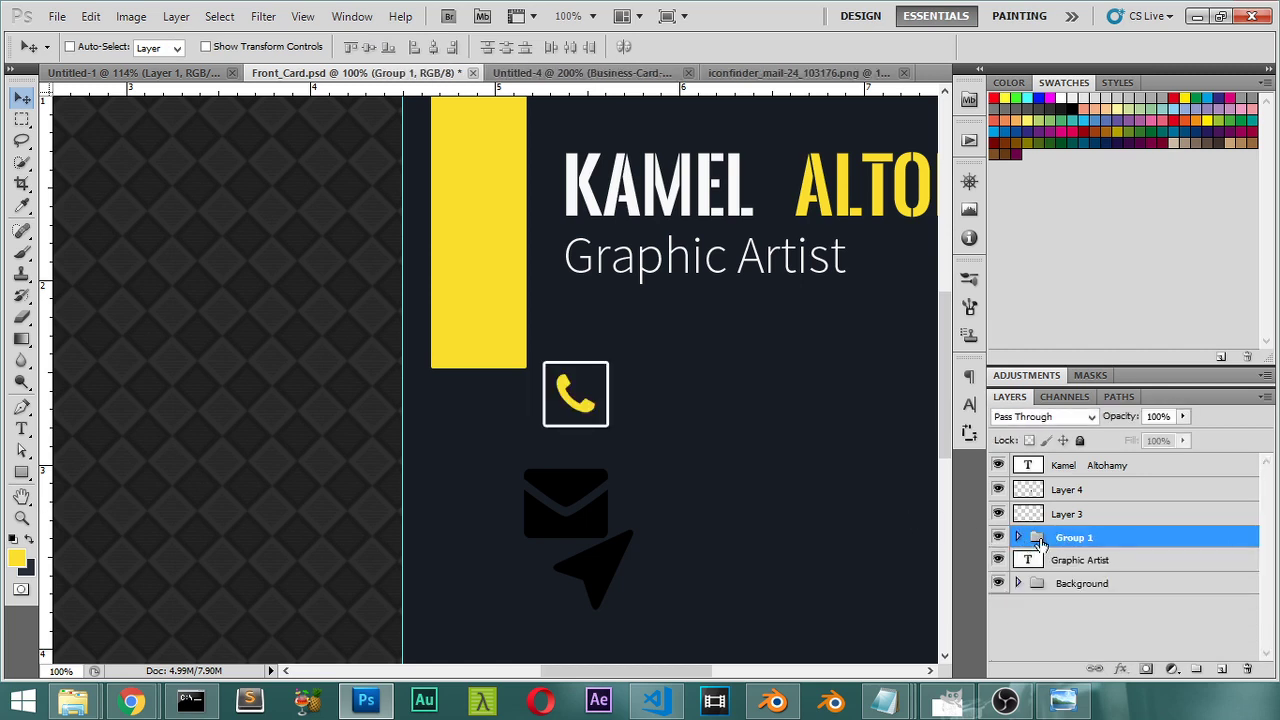
left_click(1019, 538)
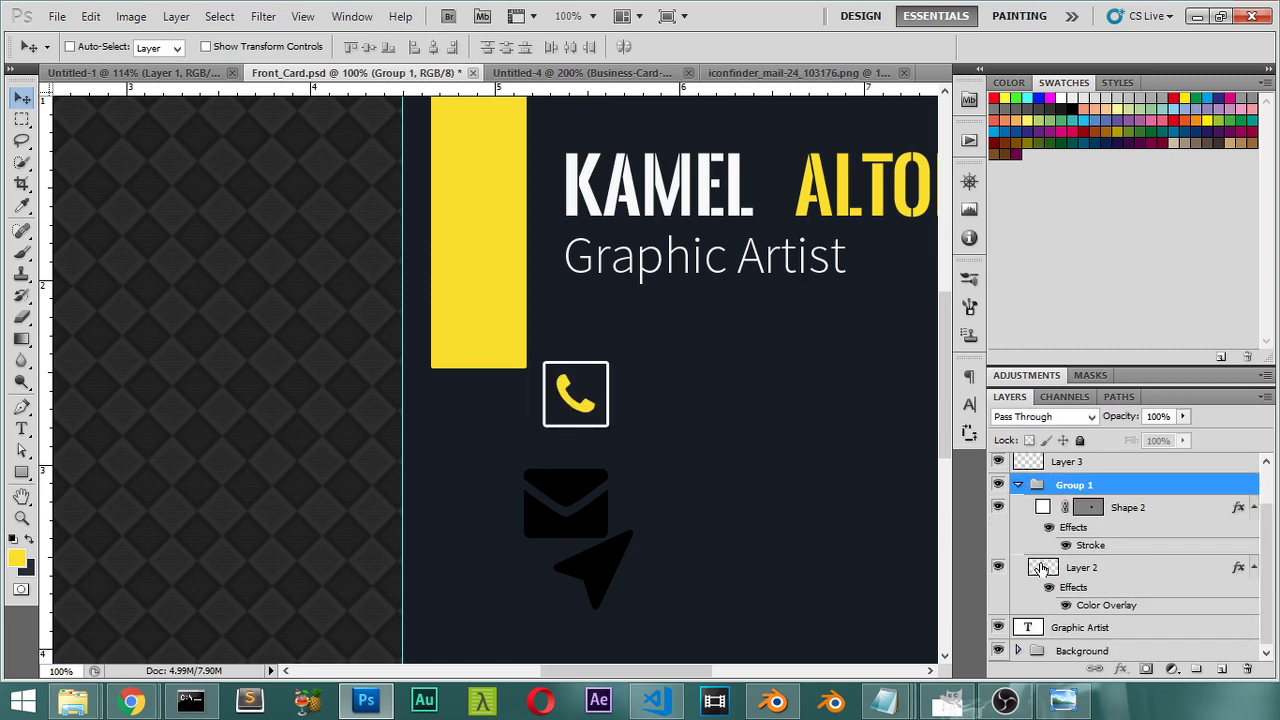
left_click(1048, 567)
left_click(998, 567)
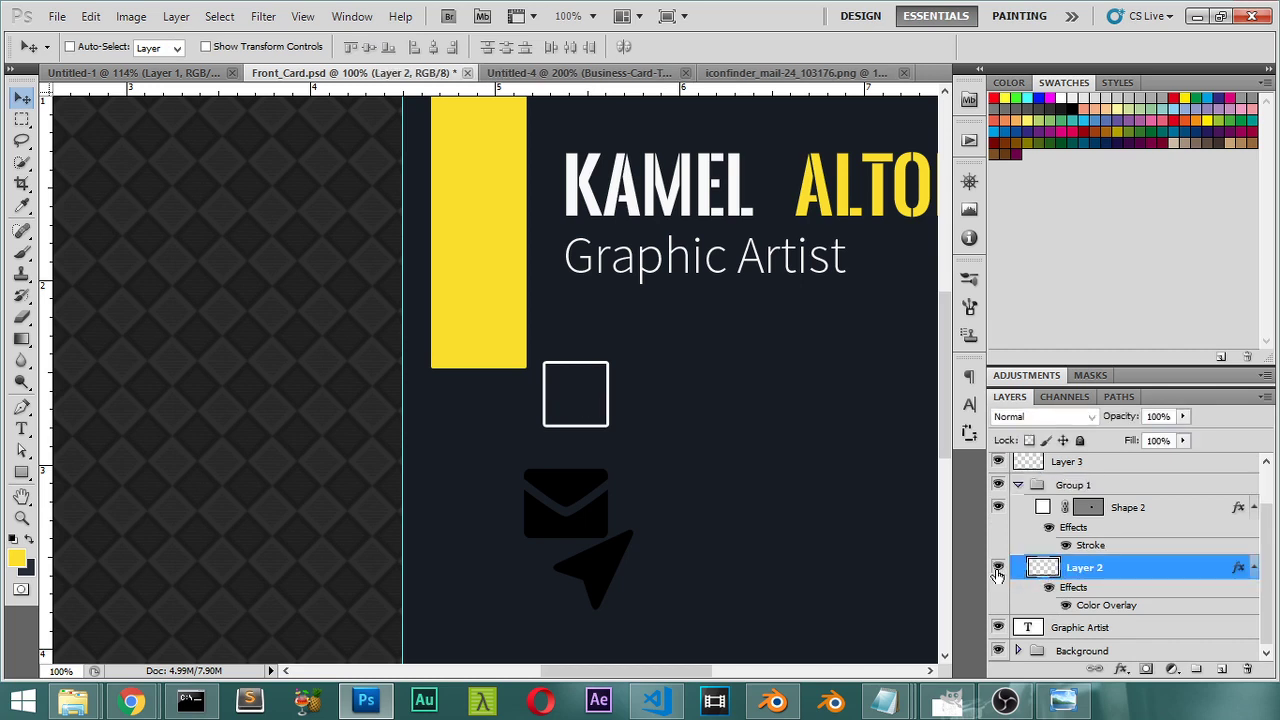
left_click(998, 567)
Step: Enlarge the phone icon to 111% width and height, then fit the whole card on screen
key("ctrl+t")
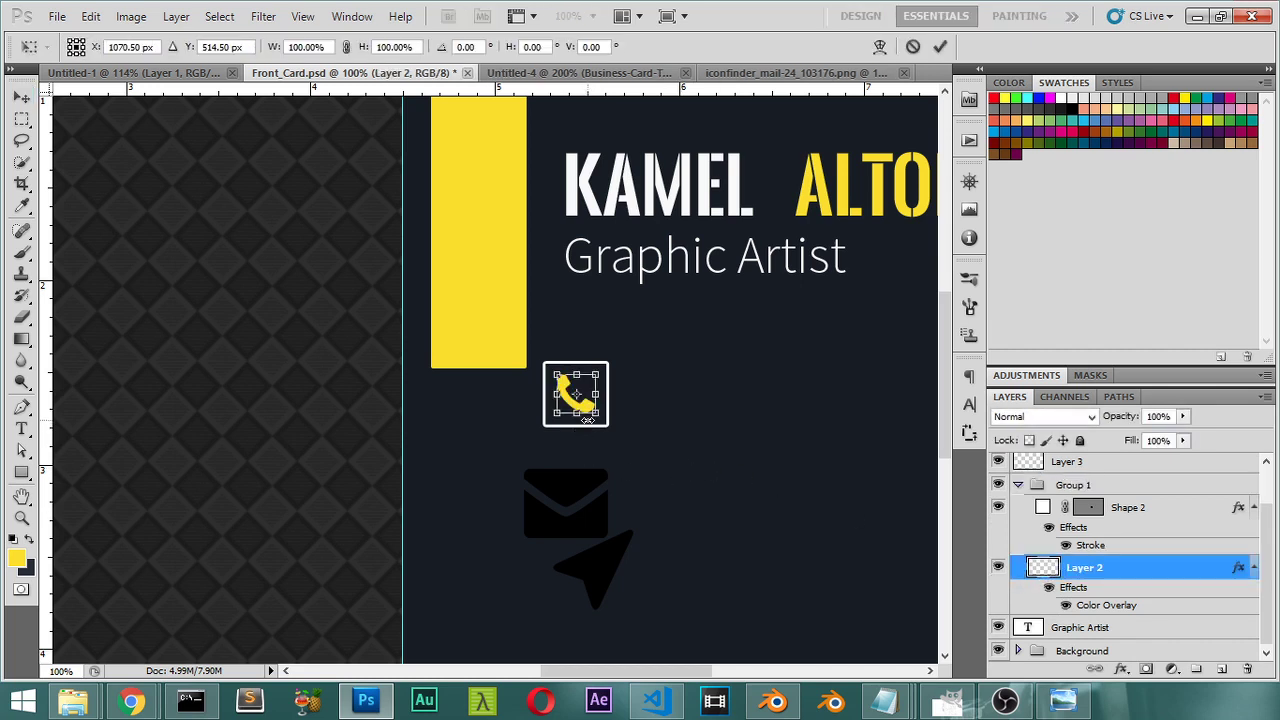
scroll(588, 424, "up", 2)
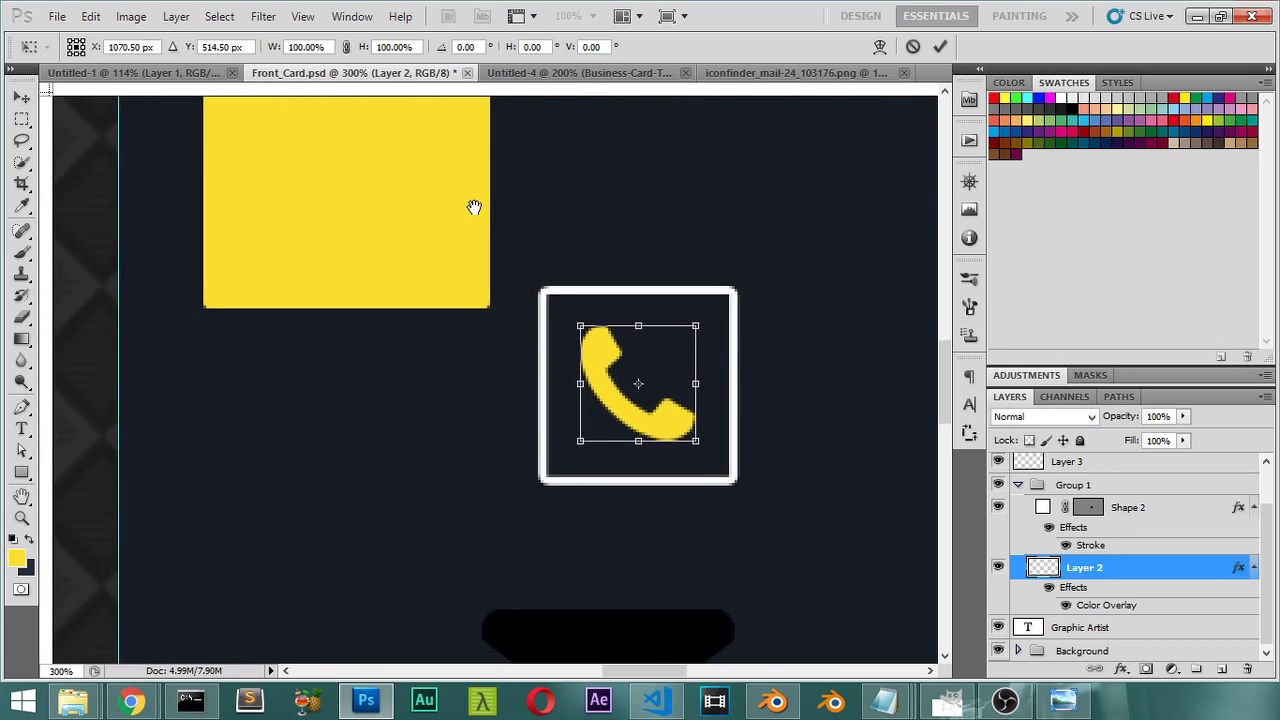
double_click(407, 46)
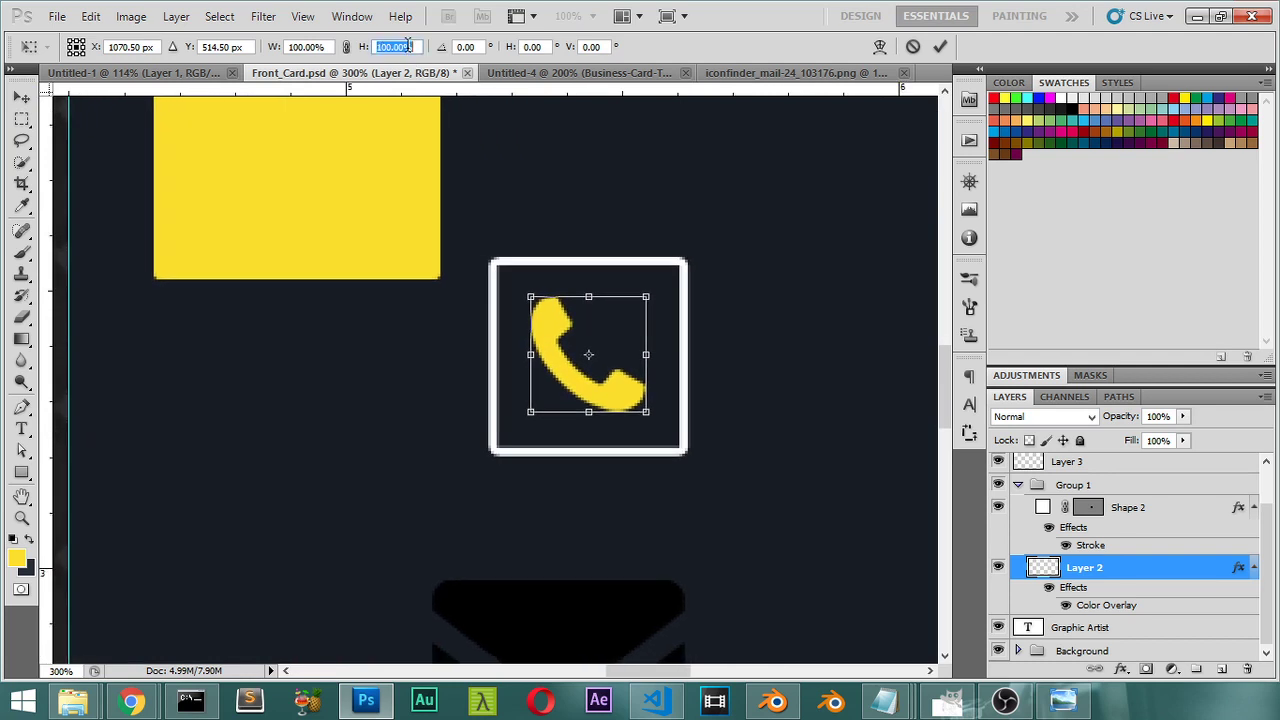
type("111")
double_click(320, 46)
type("111")
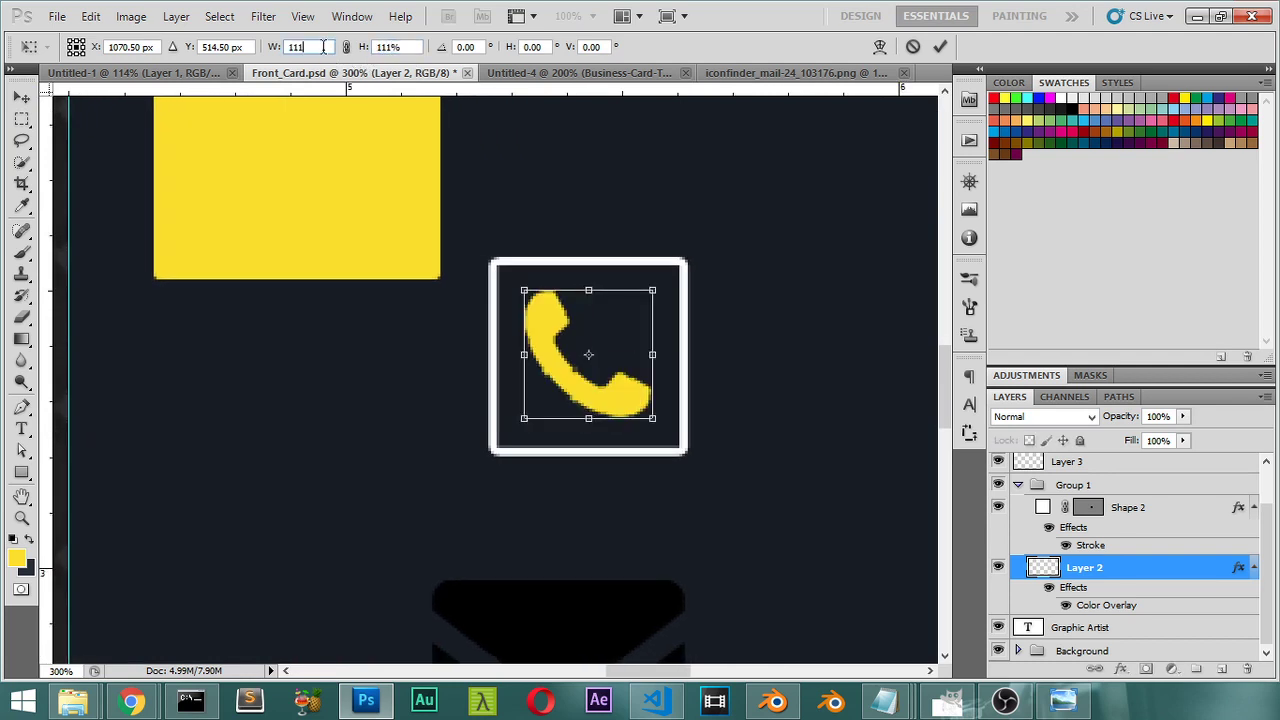
key("Return")
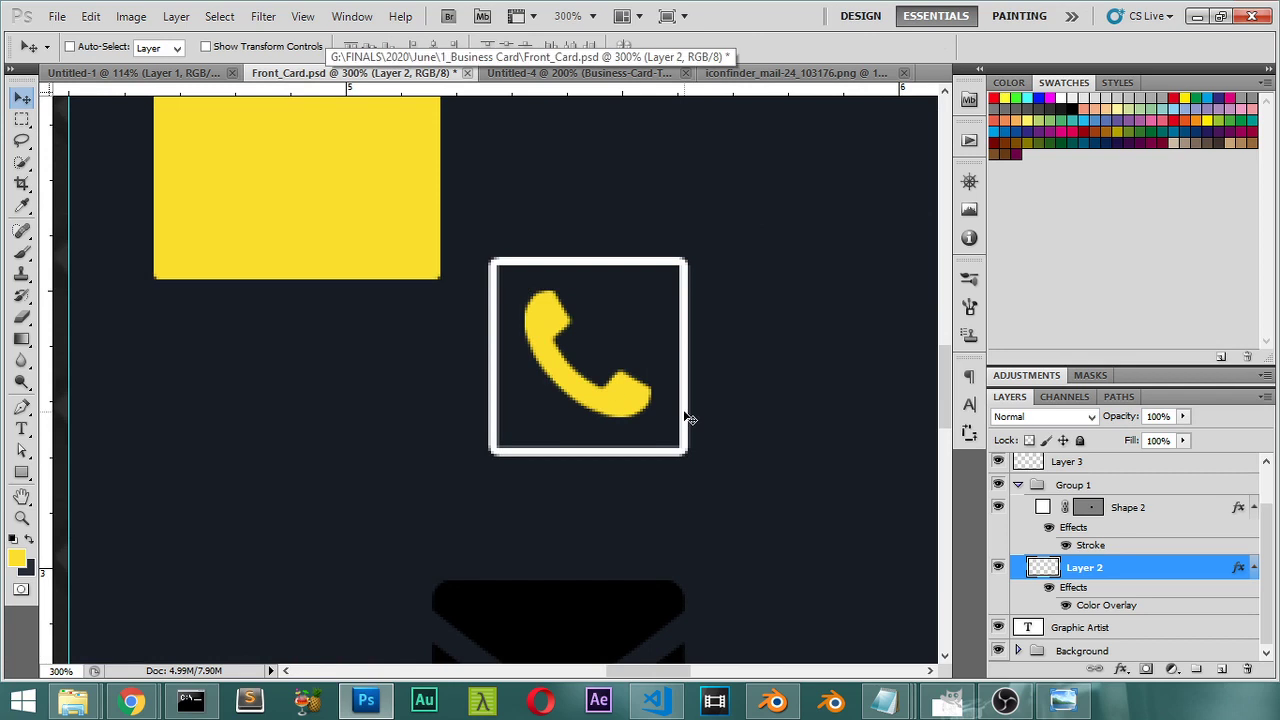
key("ctrl+0")
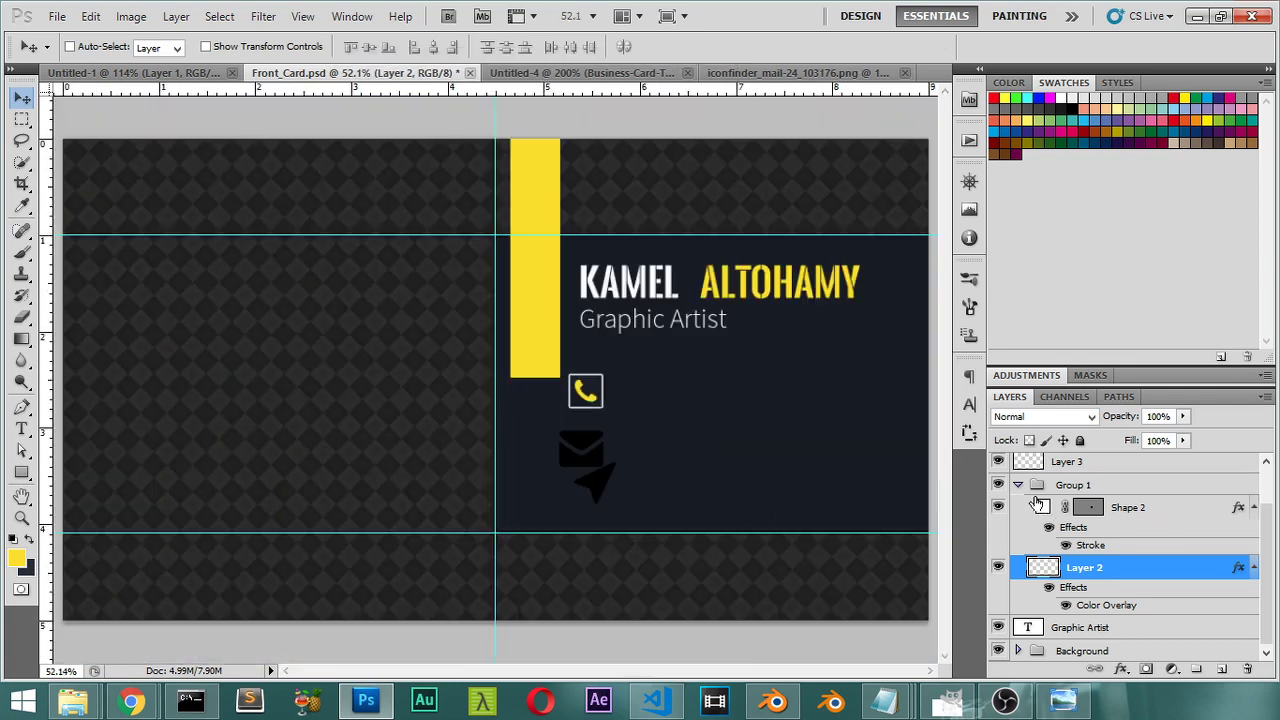
Step: Duplicate Group 1 as a new group named 2
left_click(1018, 488)
left_click(1080, 538)
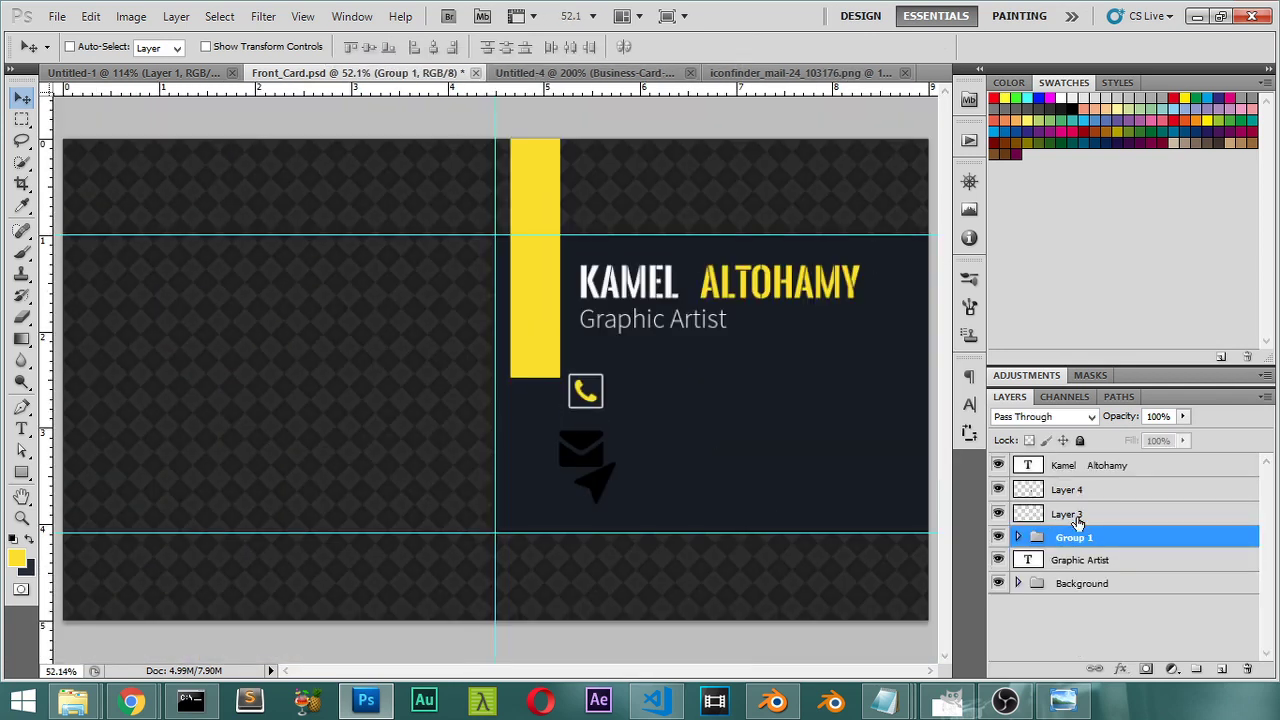
left_click(1076, 516)
left_click(1061, 540)
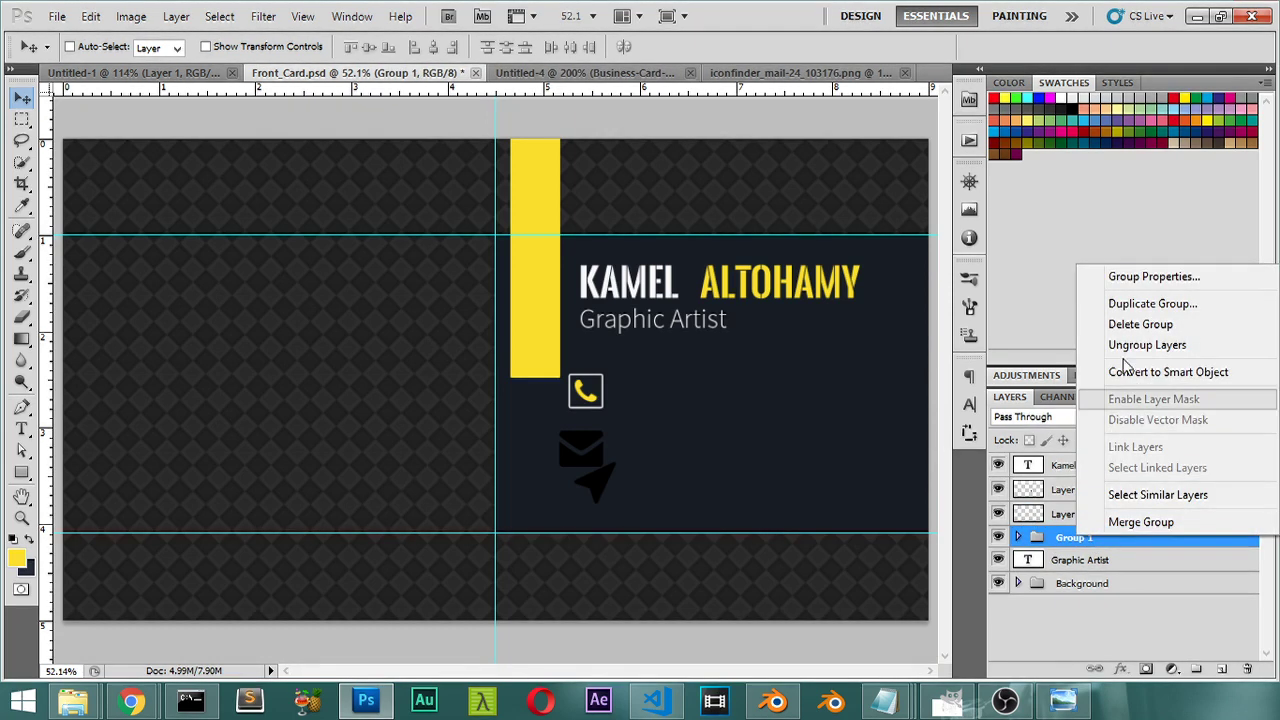
left_click(1140, 303)
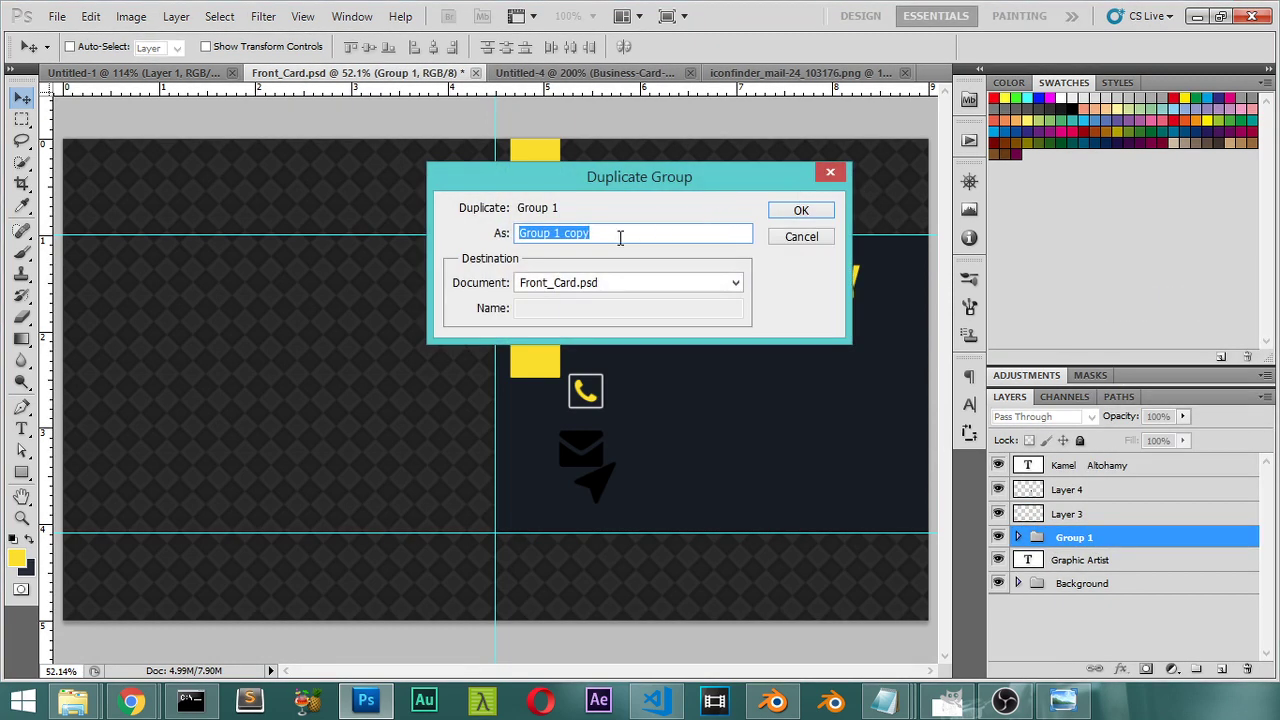
type("2")
left_click(795, 211)
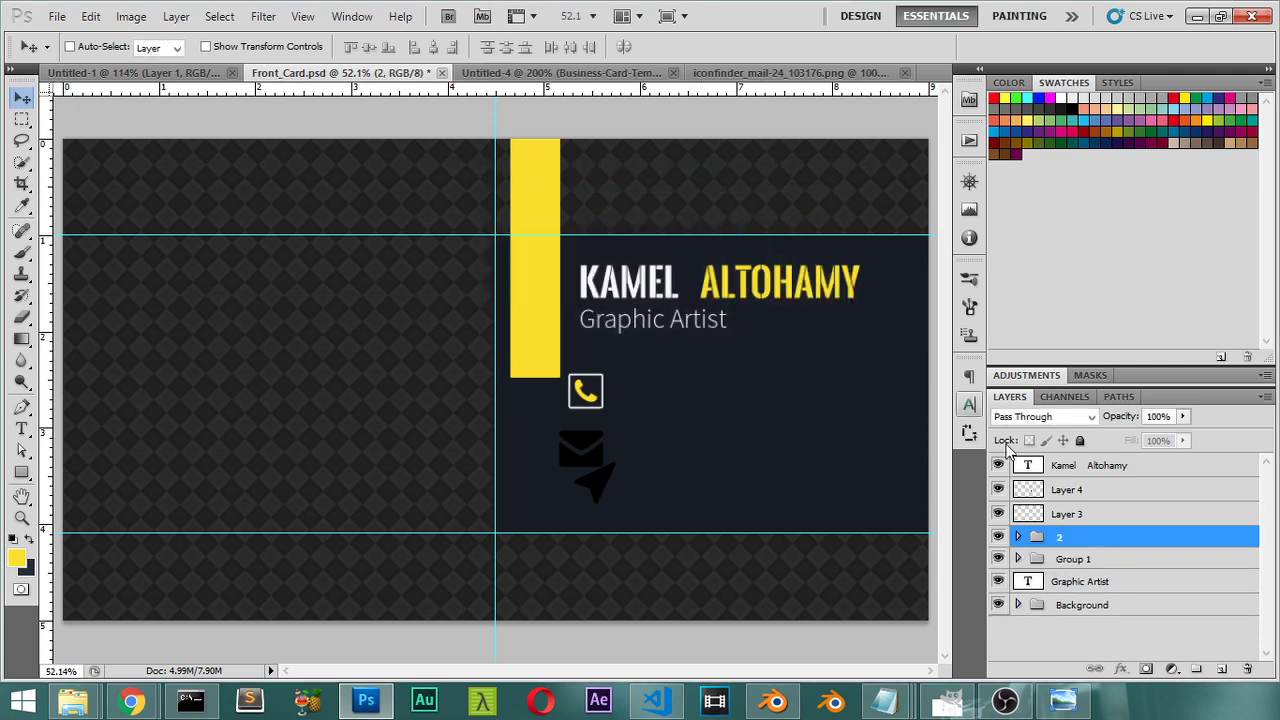
Step: Duplicate group 2 as group 3 and move its phone box below the envelope icon
right_click(1074, 540)
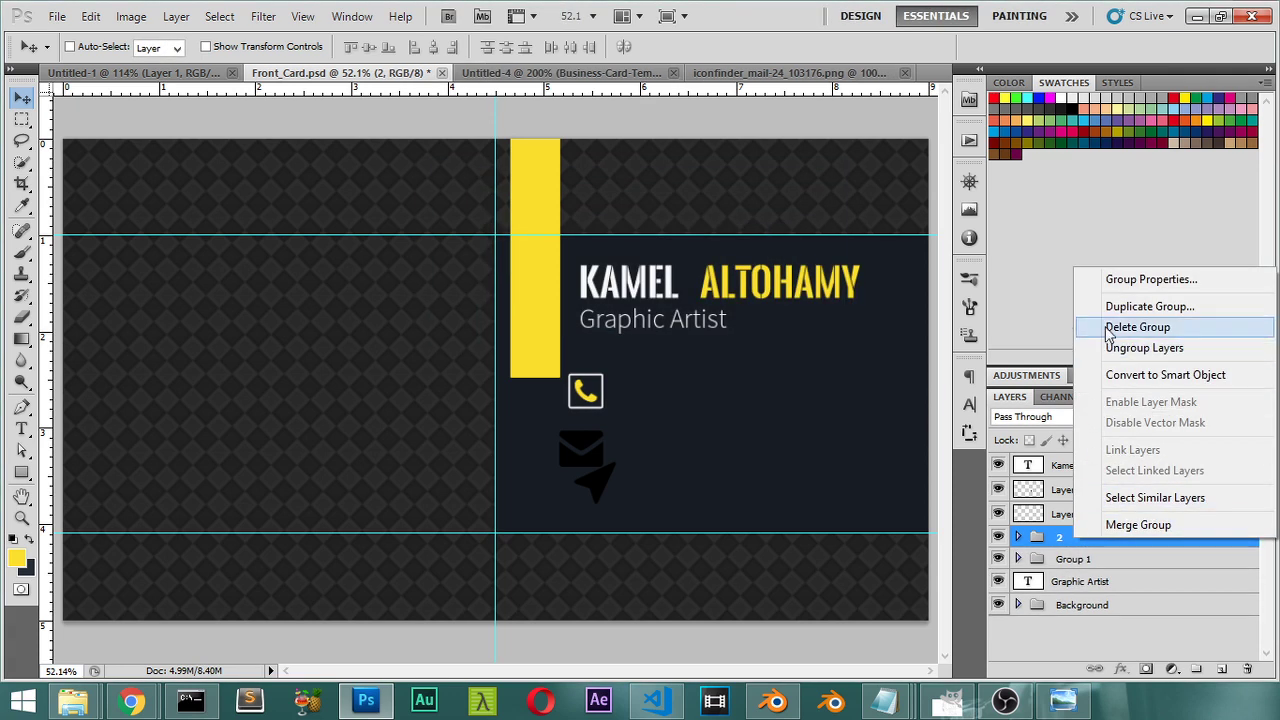
left_click(1140, 305)
type("3")
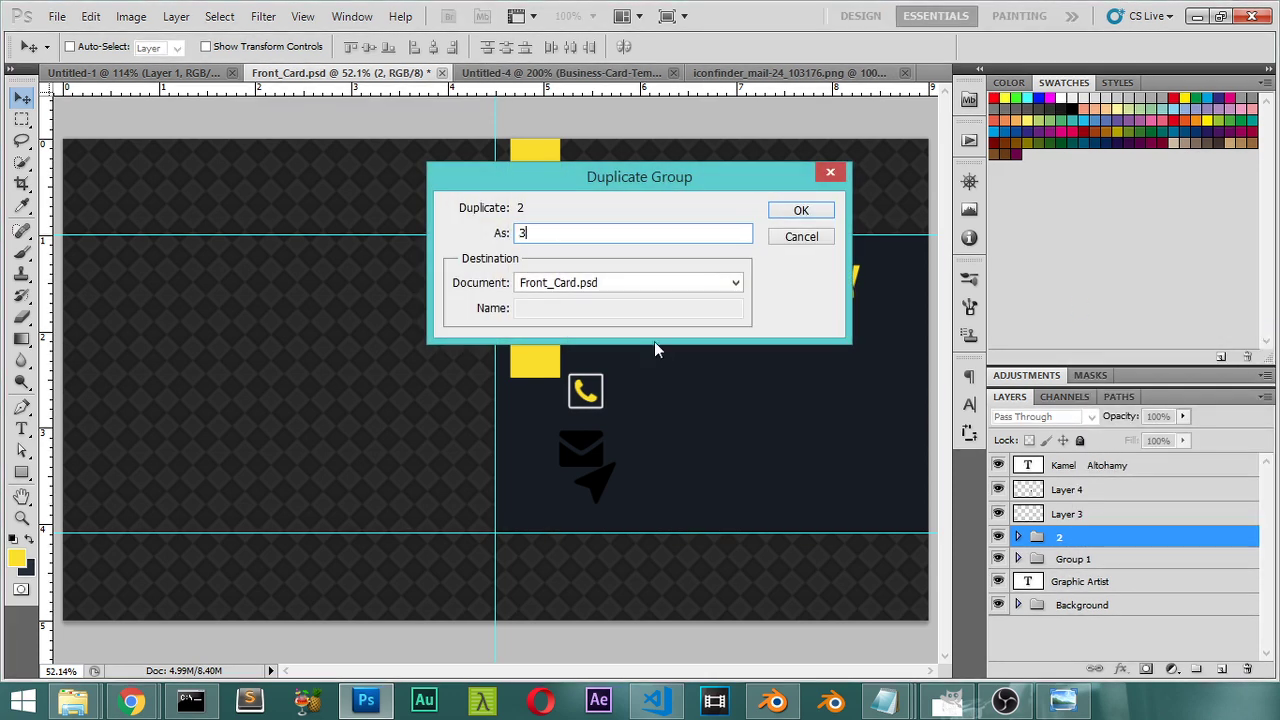
left_click(801, 213)
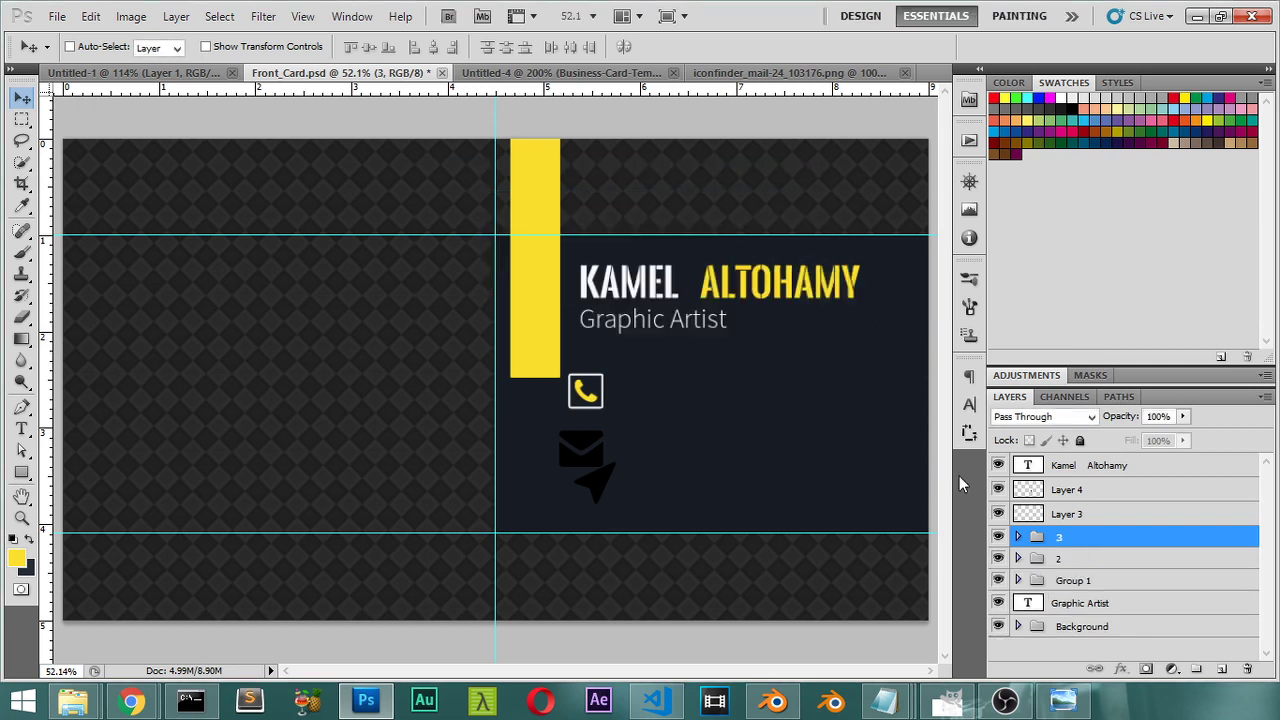
left_click_drag(603, 406, 603, 512)
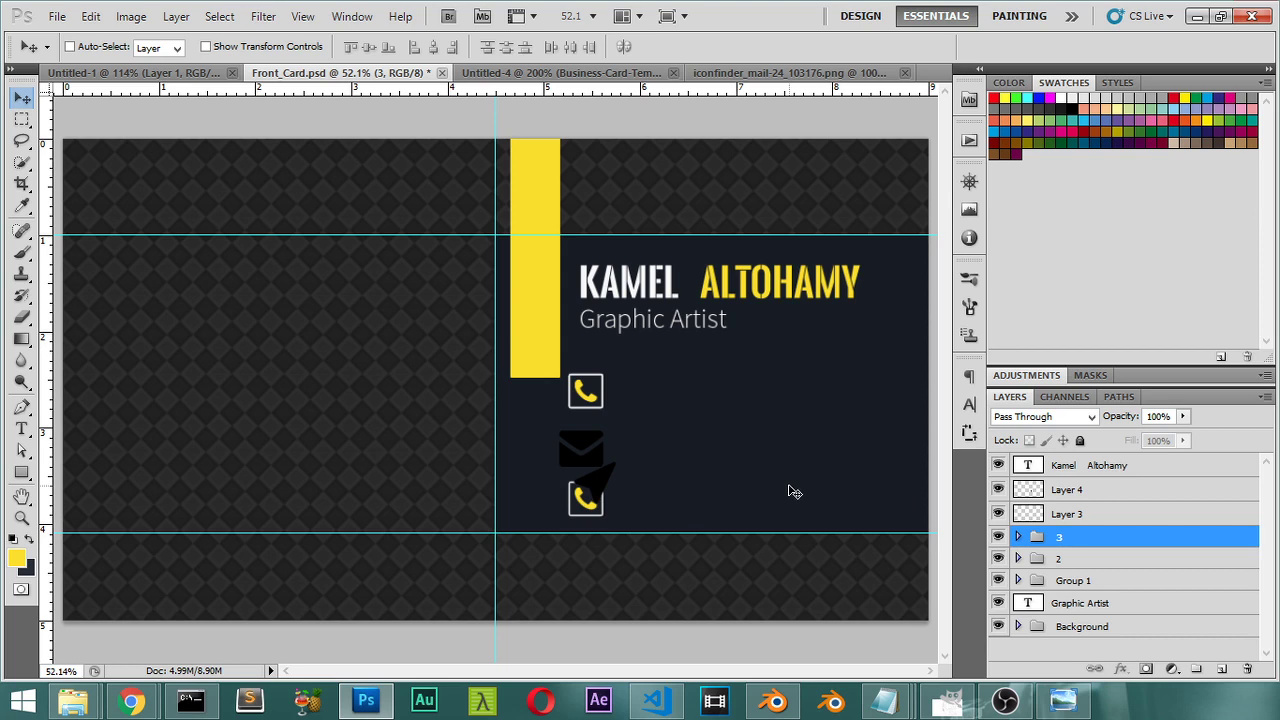
key("shift+Up")
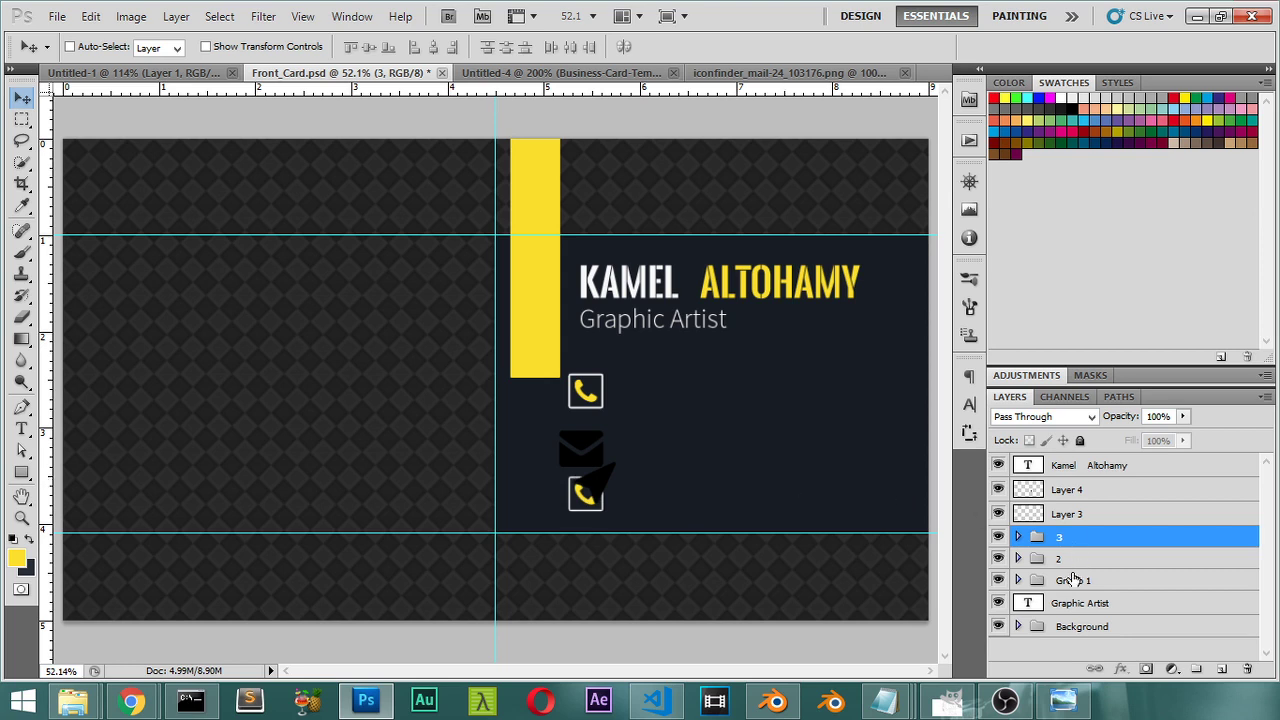
Step: Select the three phone icon groups and distribute their vertical centres, zooming in on the column
left_click(1068, 582, "shift")
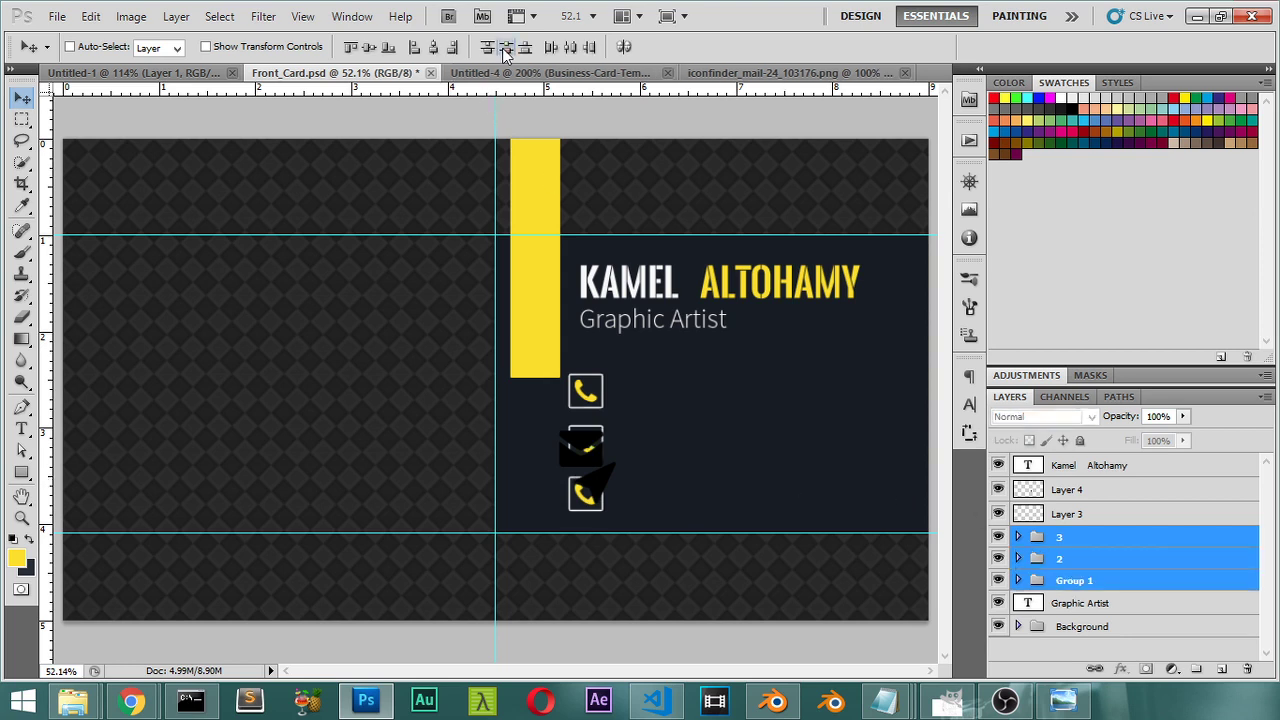
key("ctrl+plus")
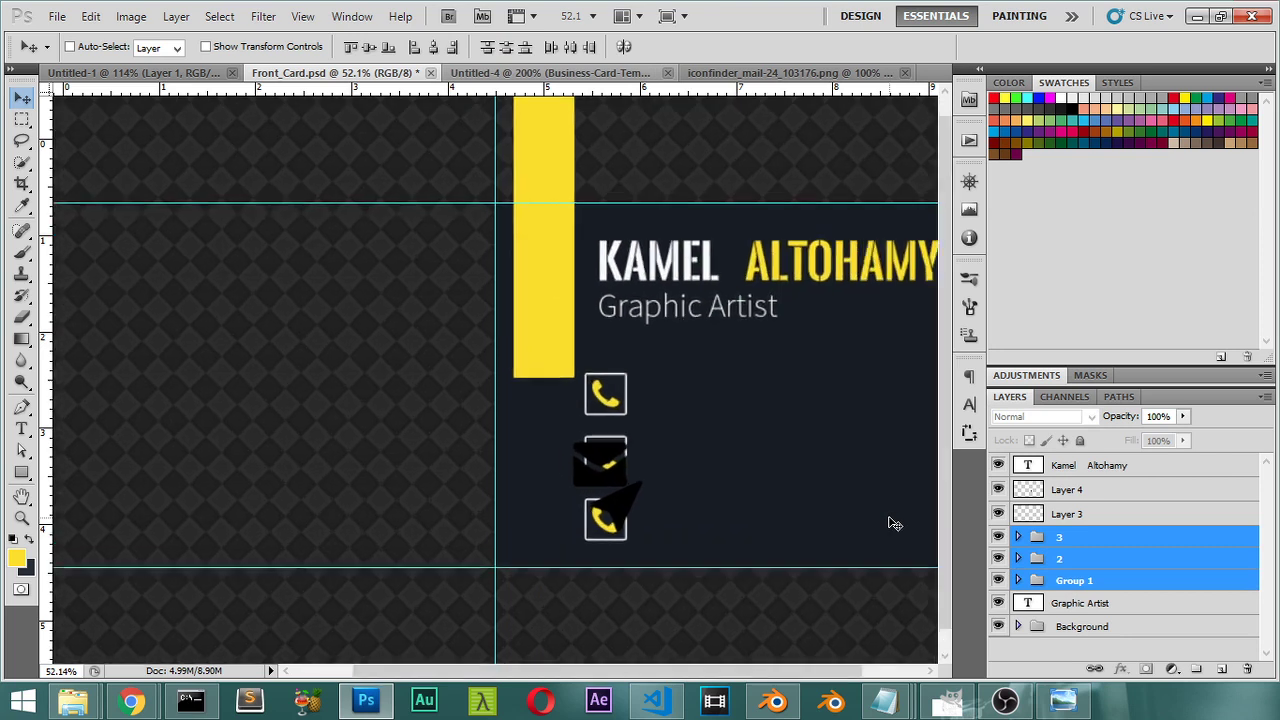
key("ctrl+plus")
key("ctrl+plus")
left_click_drag(799, 521, 591, 325)
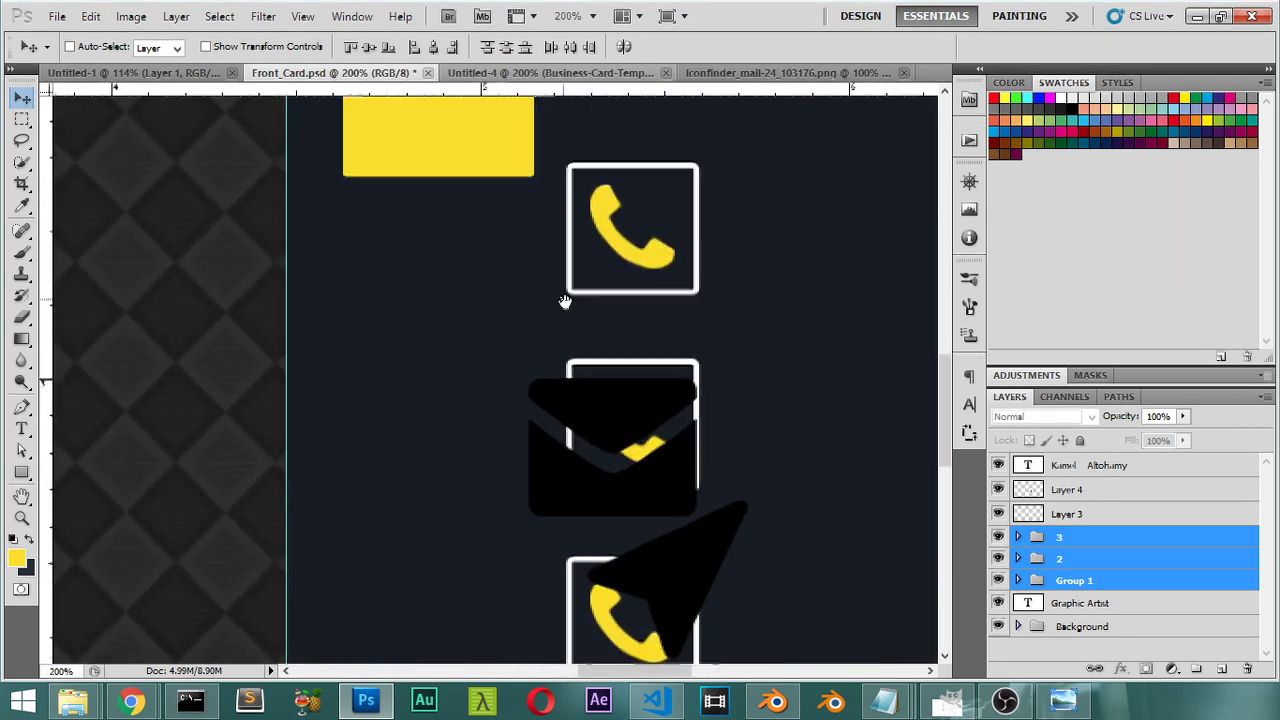
Step: Copy the stroke layer style from the Shape 2 box outline in Group 1
left_click(1189, 515)
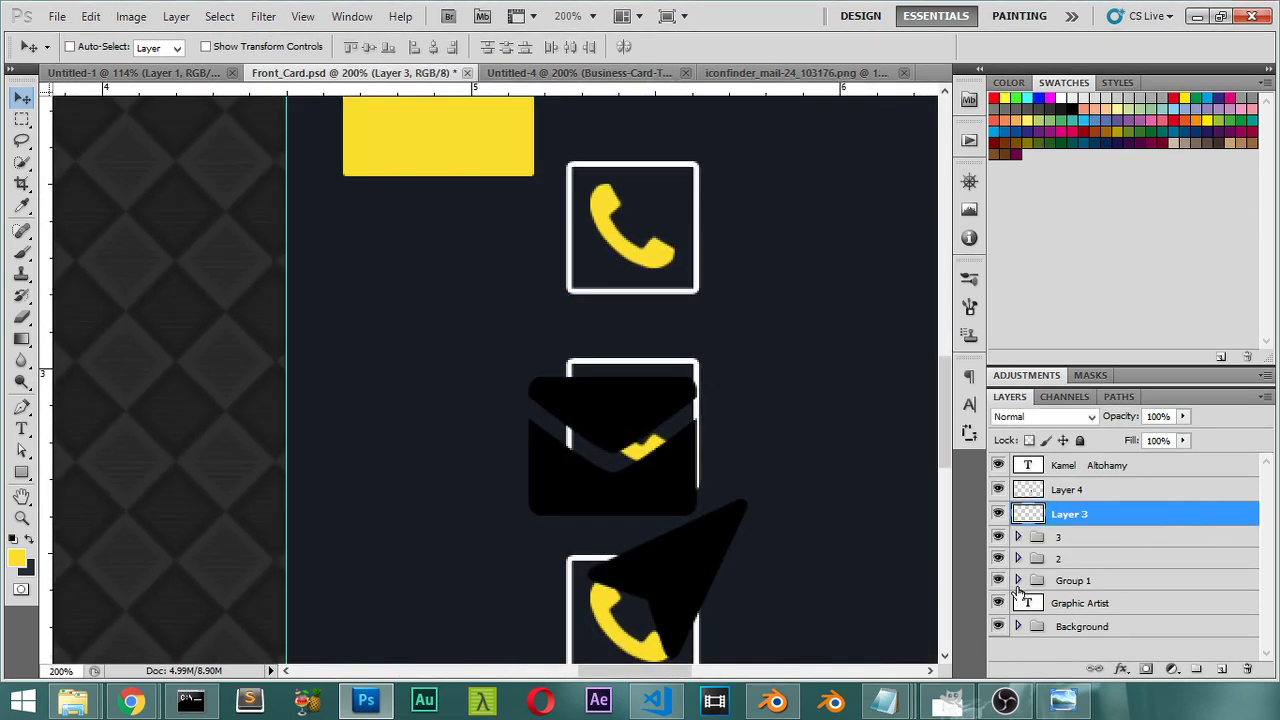
left_click(1018, 581)
scroll(1117, 593, "down", 2)
left_click(1134, 538)
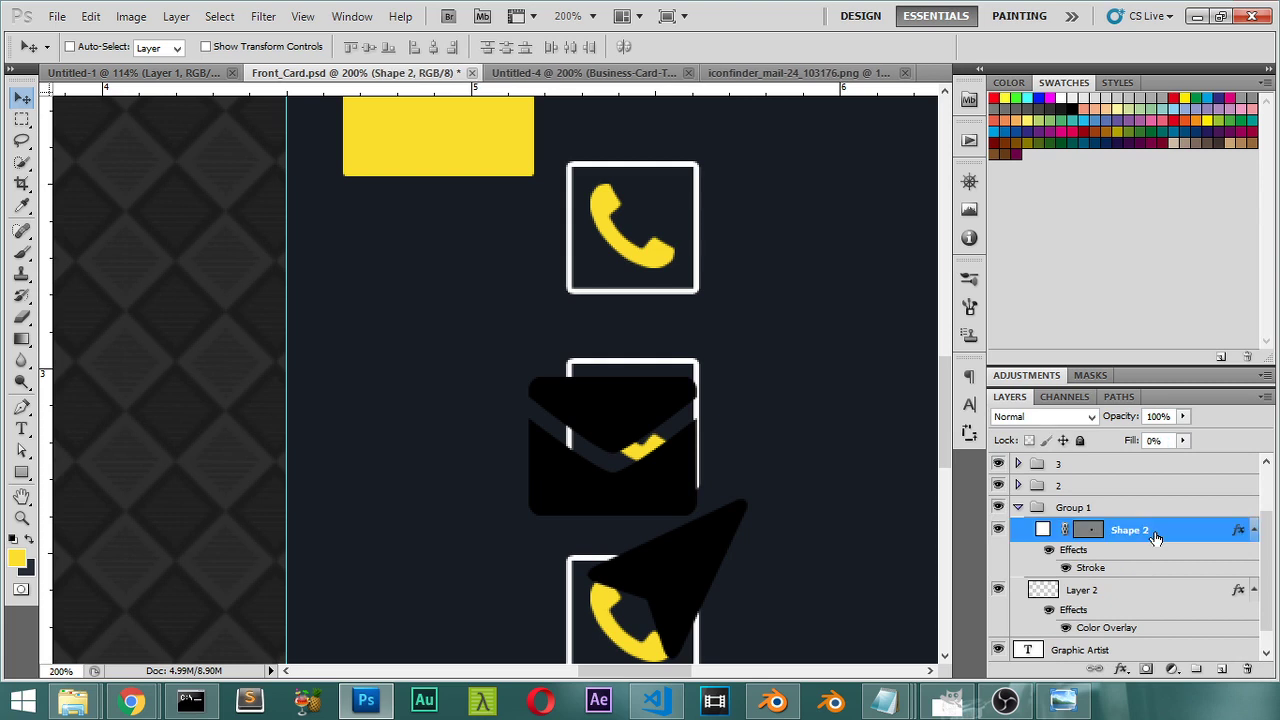
right_click(1150, 535)
left_click(1192, 412)
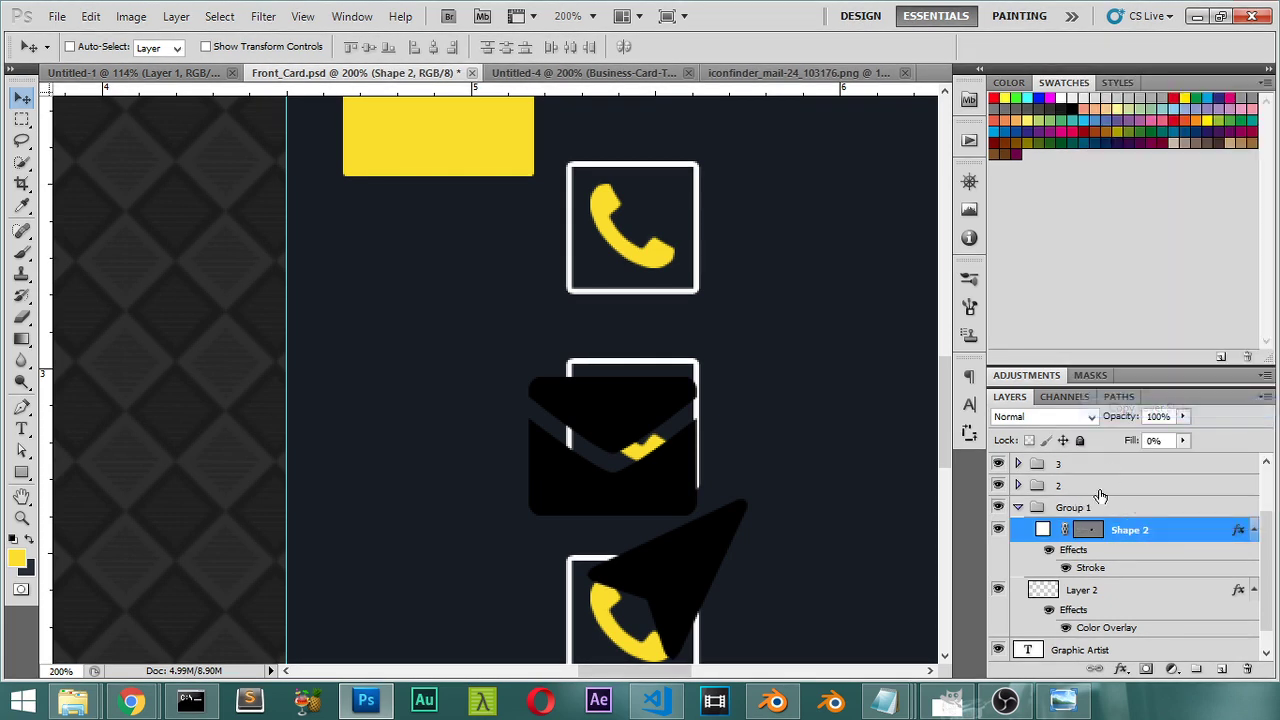
left_click(1018, 510)
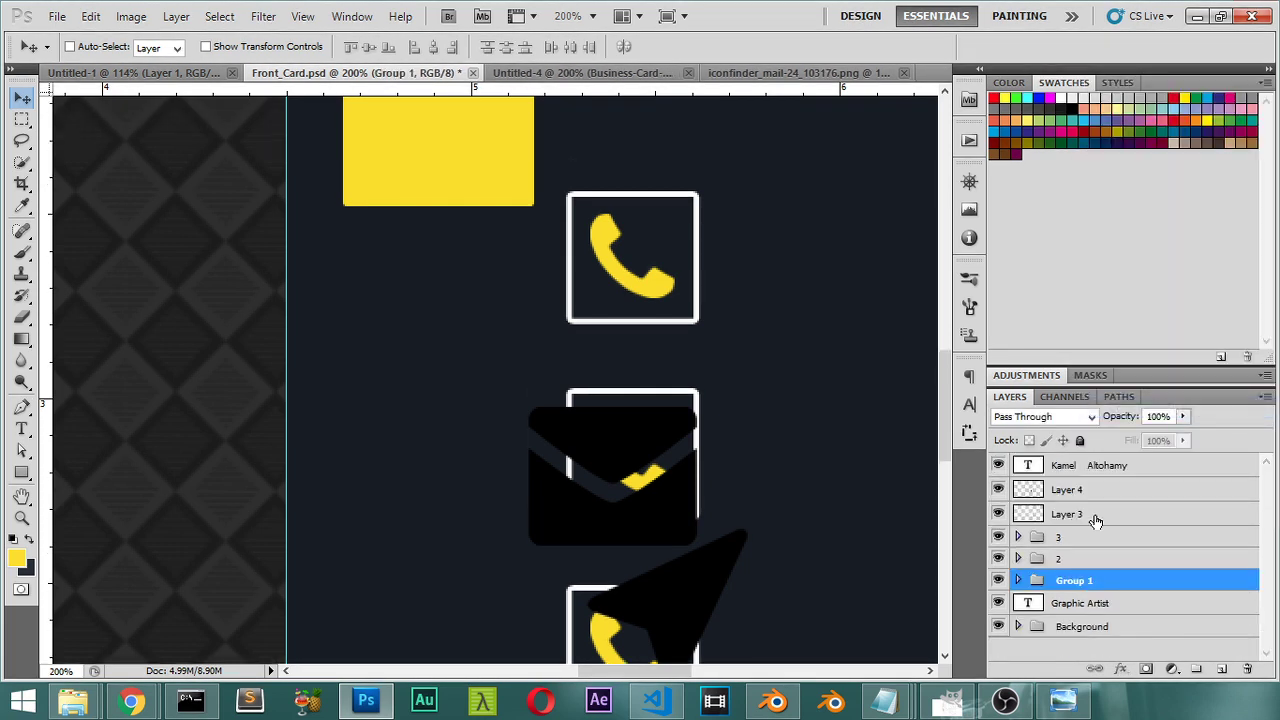
Step: Paste the copied stroke style onto the location icon layer
left_click(1090, 514)
right_click(1085, 515)
left_click(1149, 411)
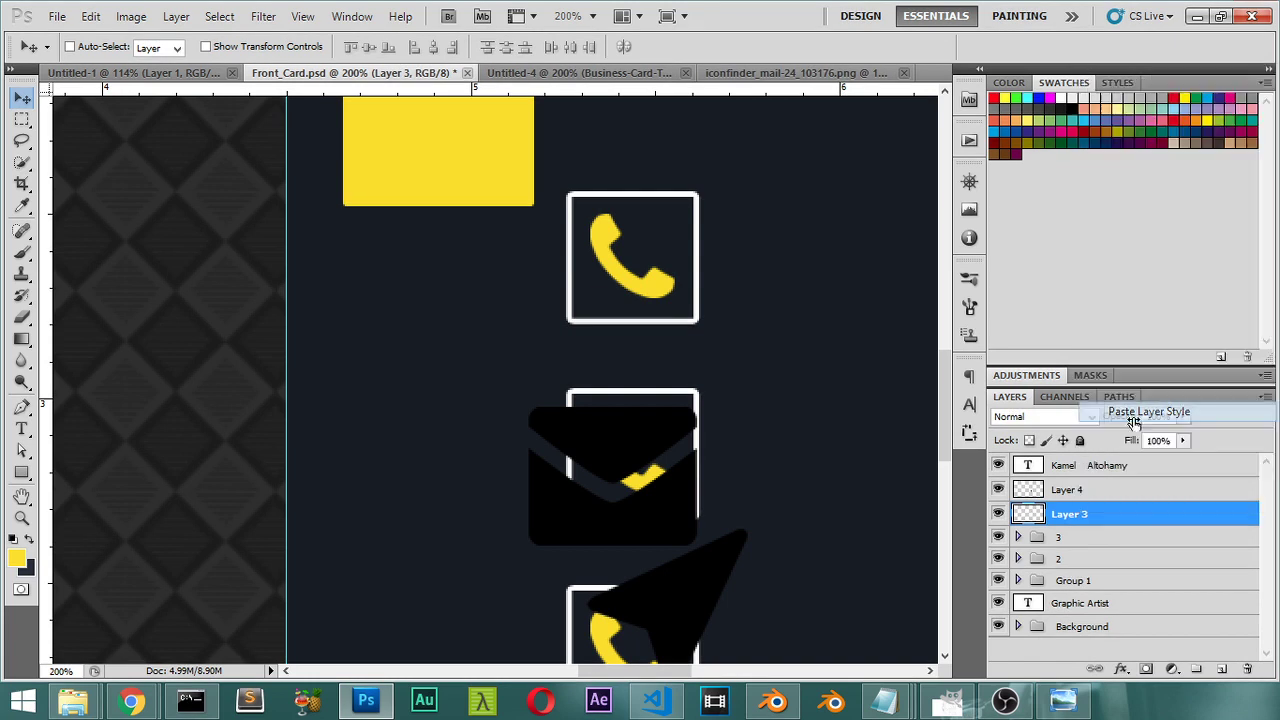
Step: Copy the yellow Color Overlay style from the phone icon layer in Group 1
left_click(1115, 496)
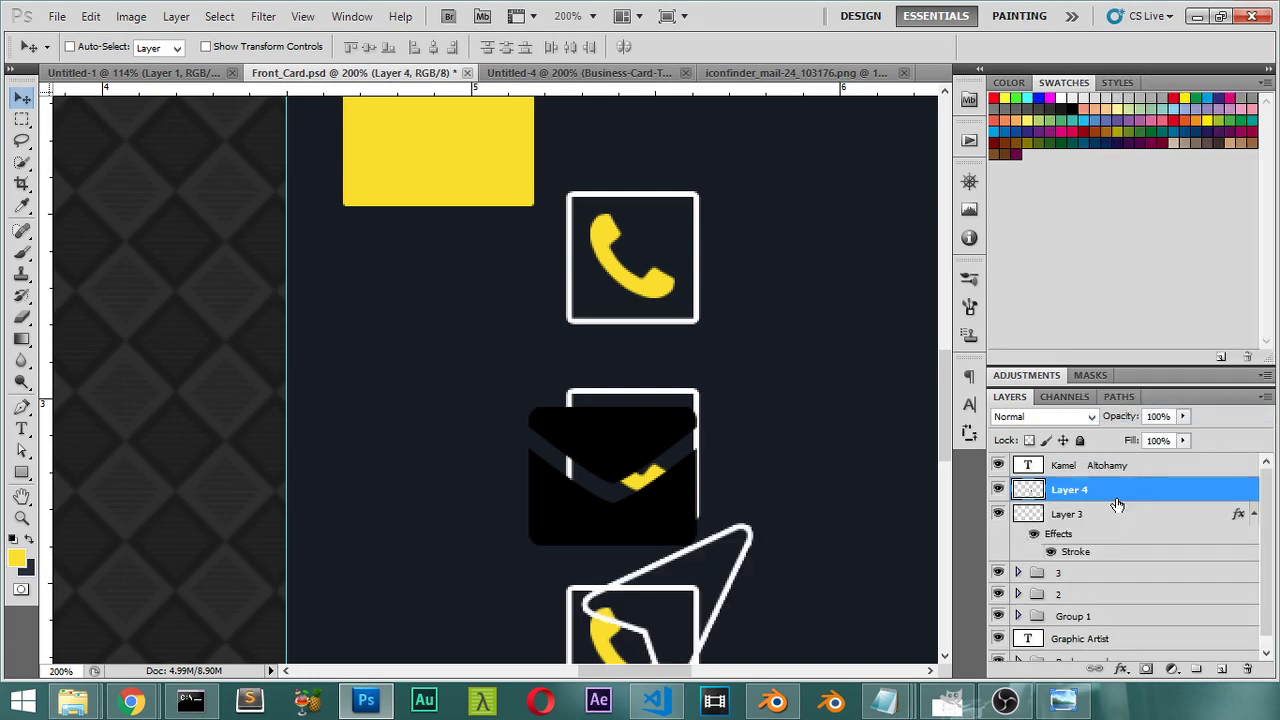
left_click(1018, 616)
scroll(1067, 609, "down", 1)
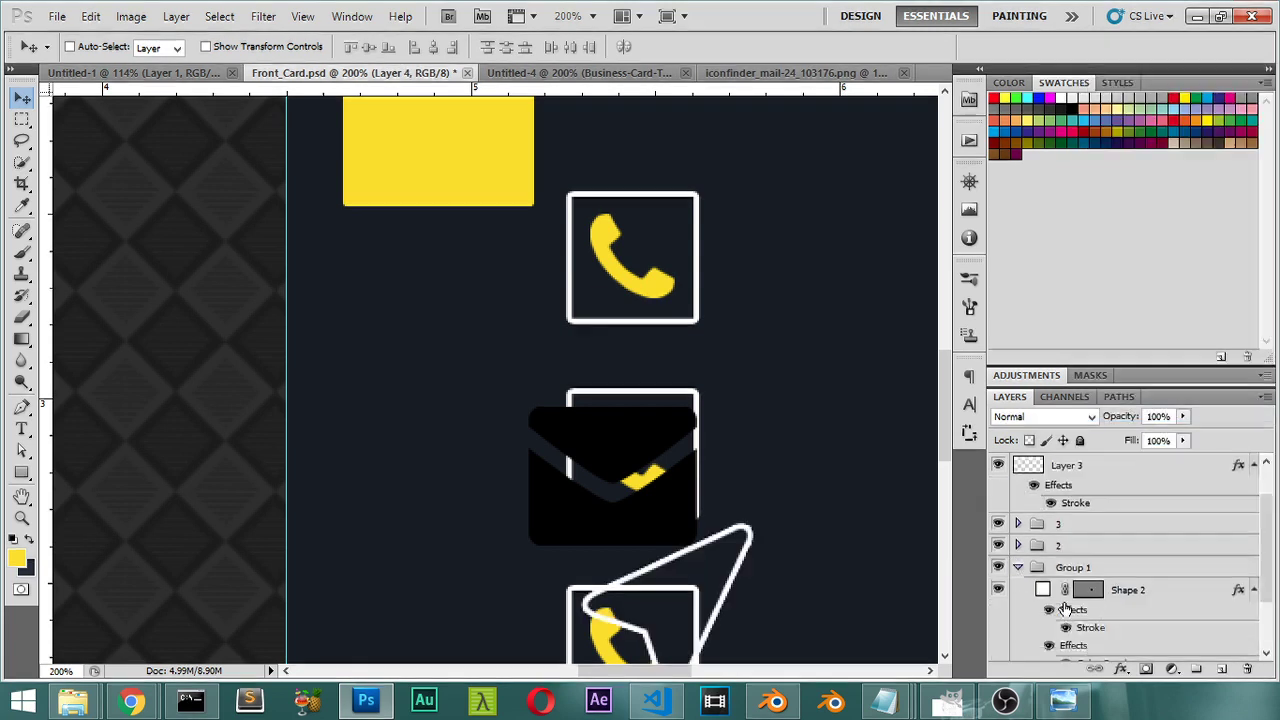
scroll(1068, 608, "down", 1)
left_click(1110, 601)
left_click(998, 601)
left_click(998, 601)
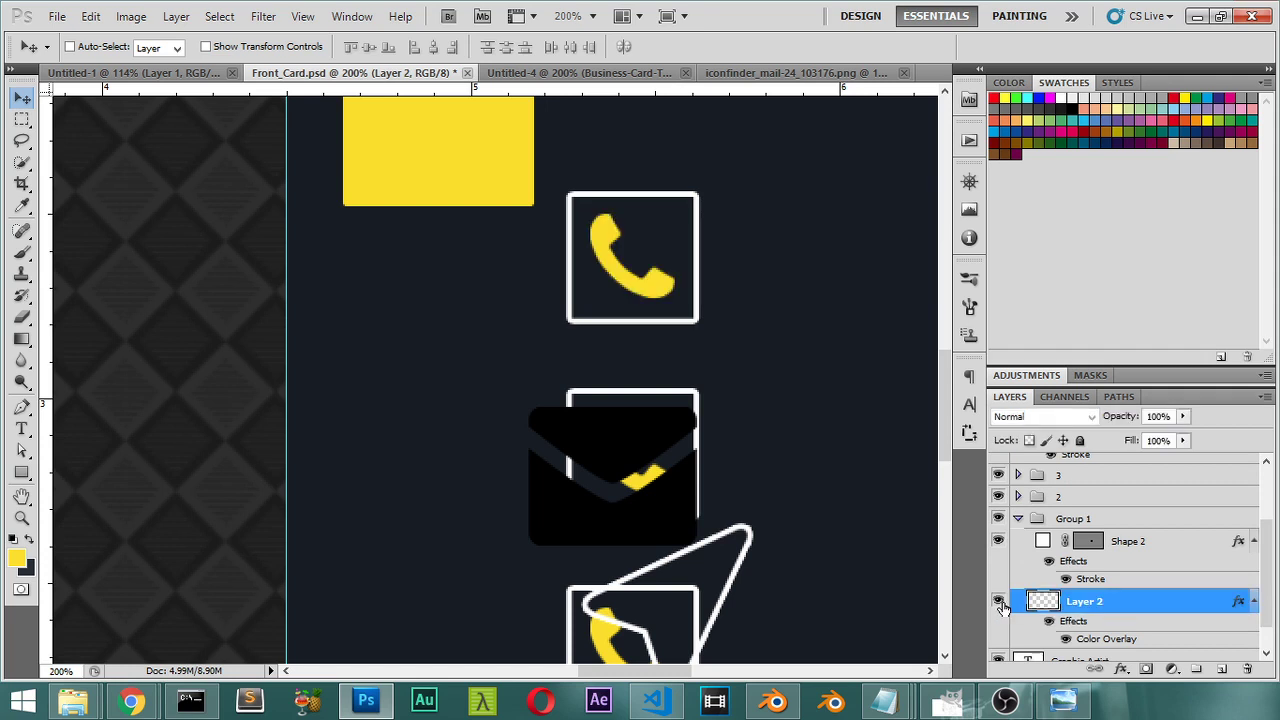
right_click(1146, 600)
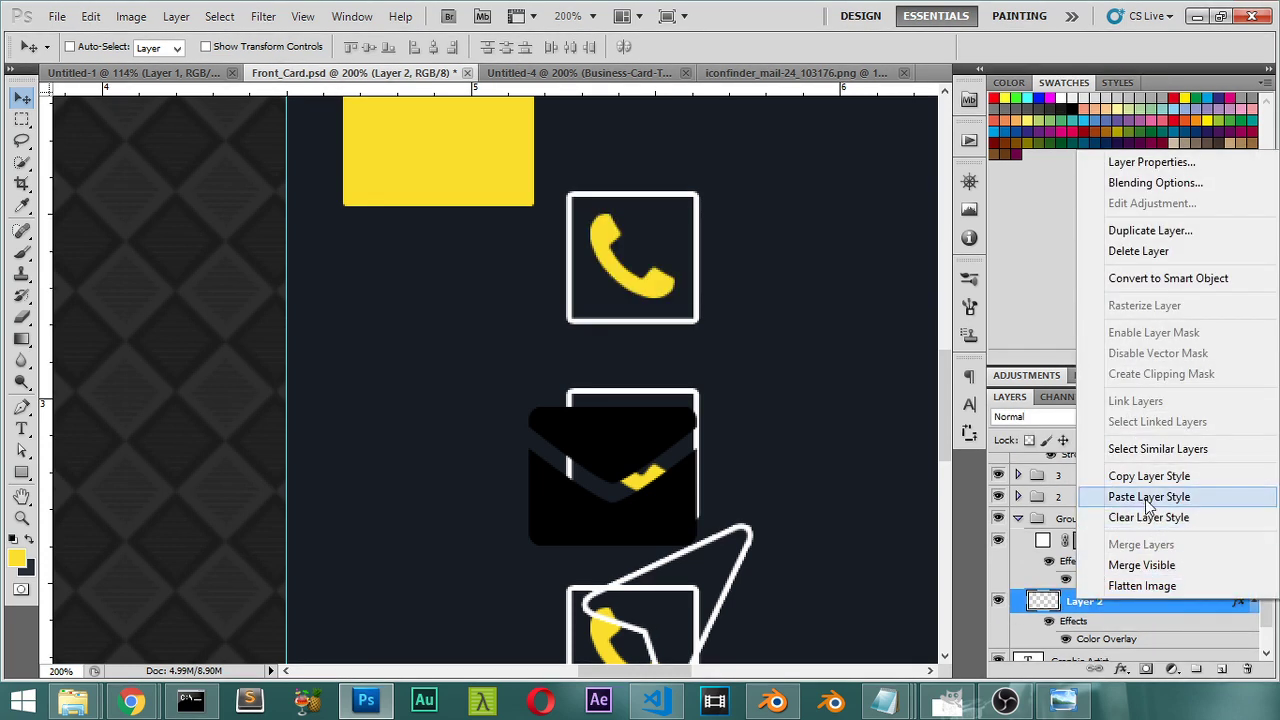
left_click(1149, 476)
Step: Paste the yellow style onto the location and envelope icon layers, then select group 3
left_click(1018, 519)
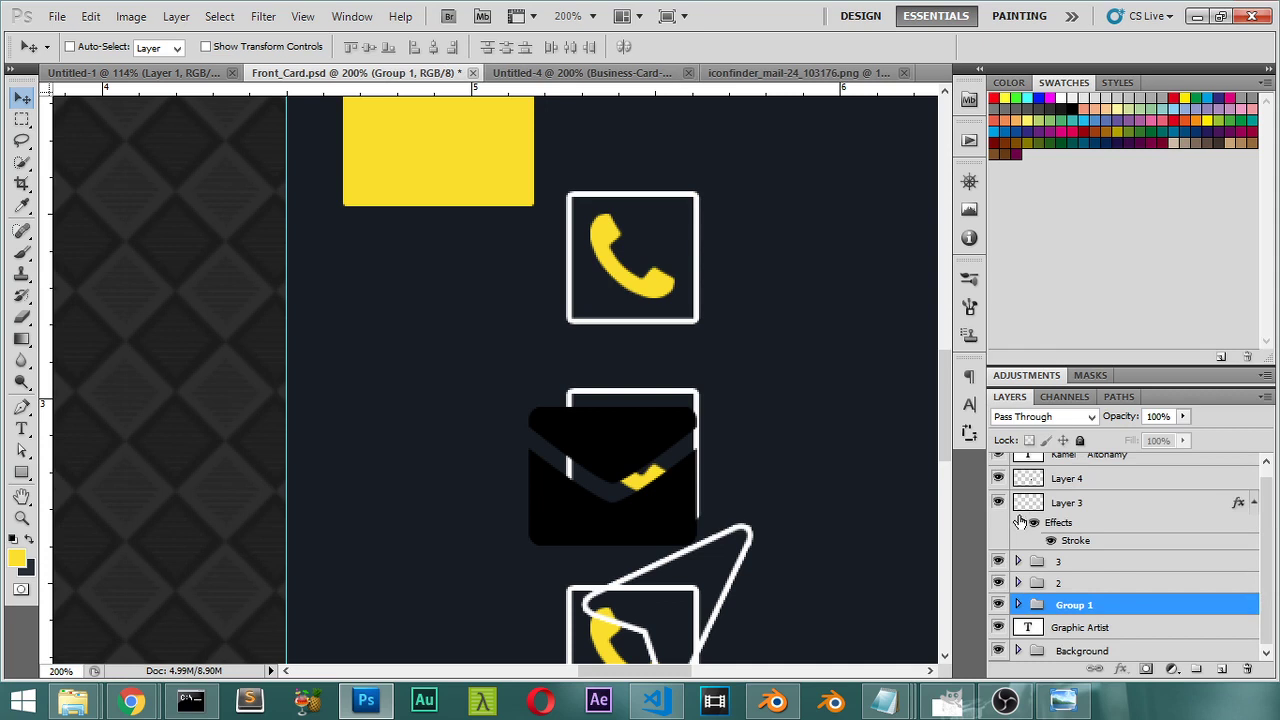
right_click(1062, 510)
left_click(1130, 403)
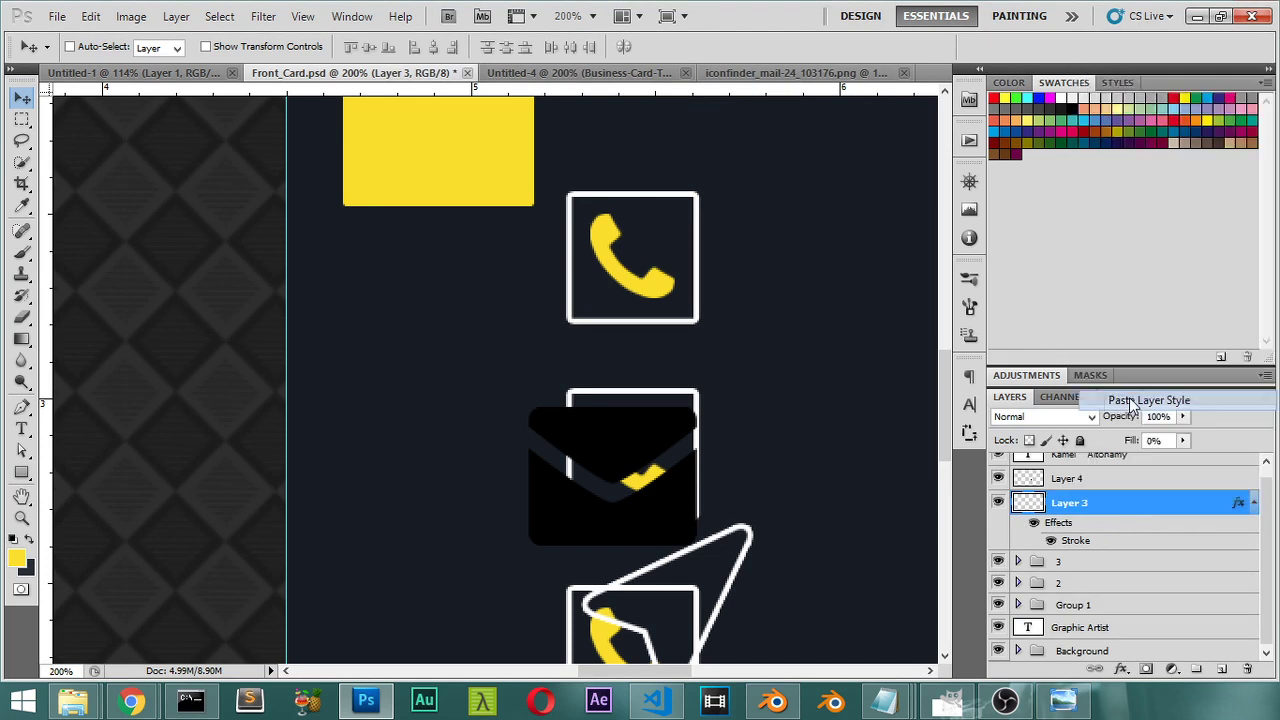
left_click(1124, 480)
right_click(1124, 484)
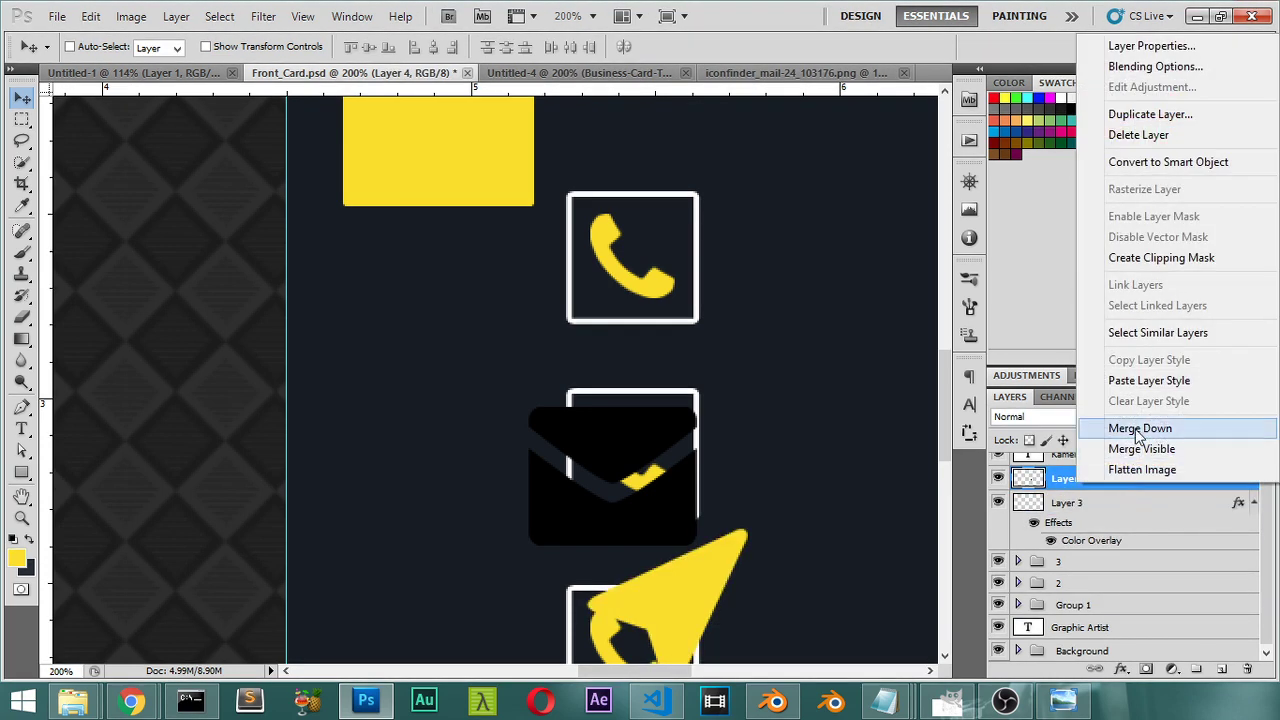
left_click(1137, 380)
scroll(785, 490, "down", 5)
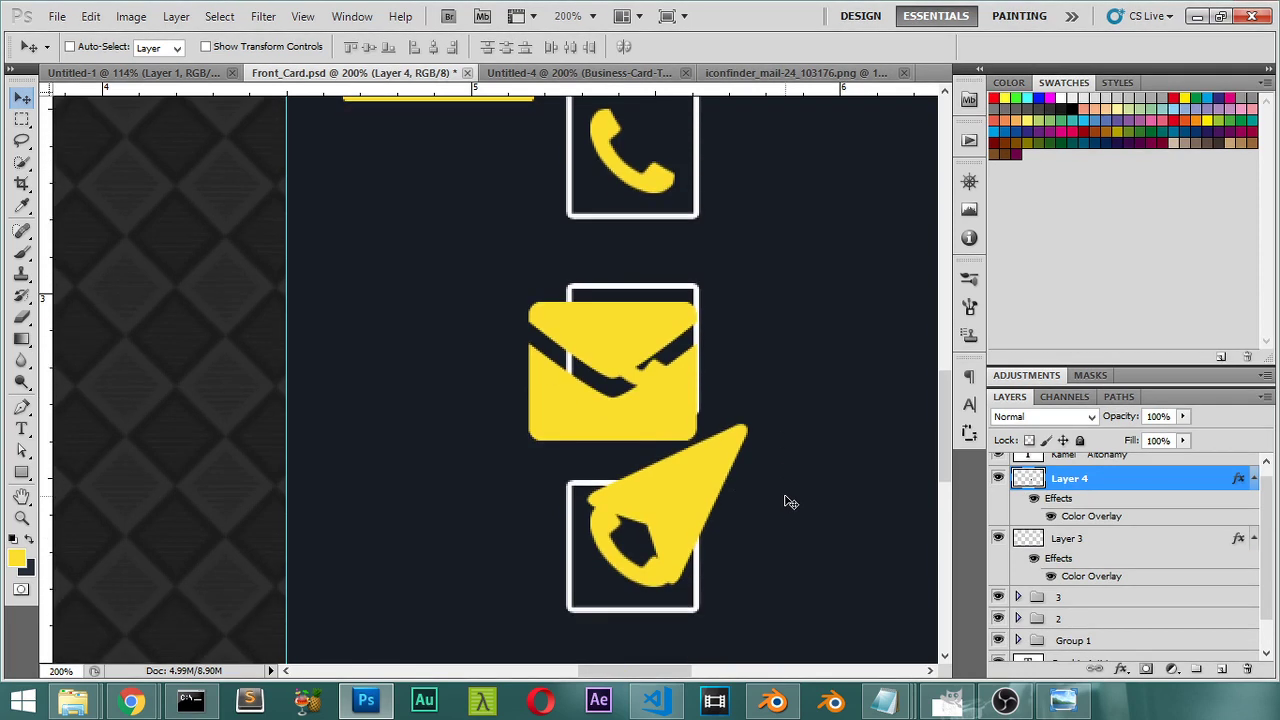
scroll(1070, 548, "up", 1)
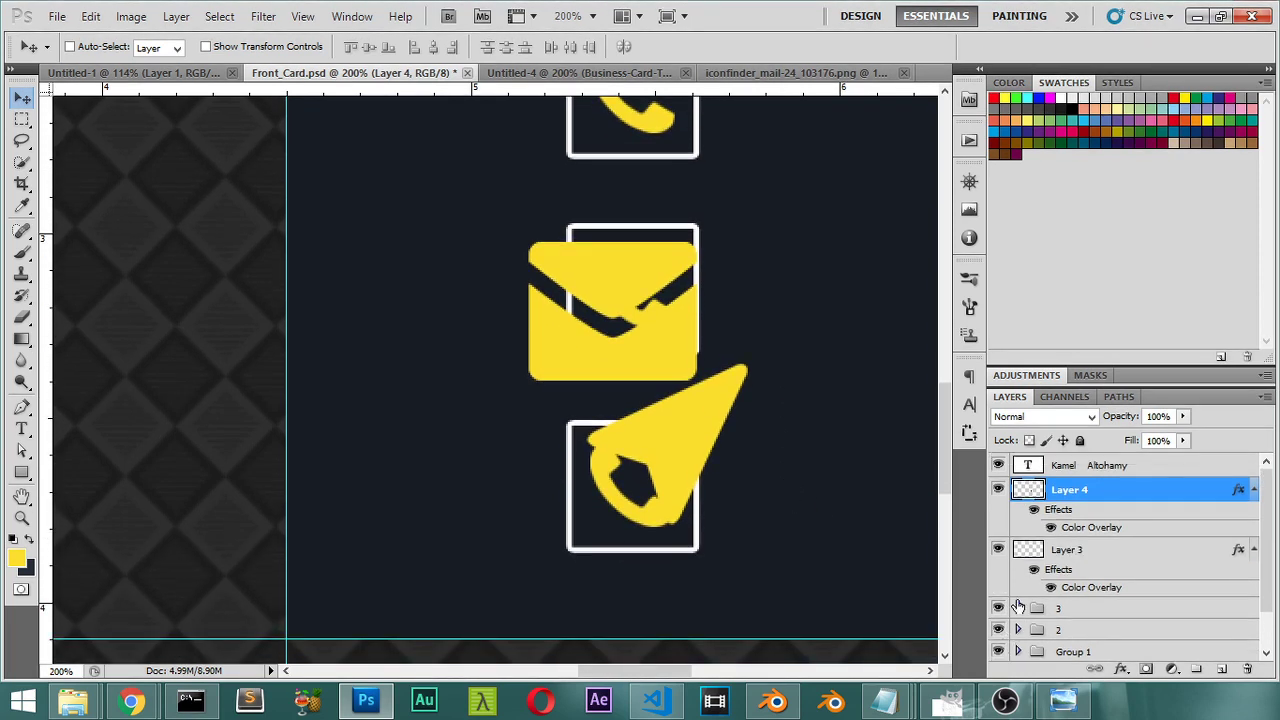
left_click(1020, 608)
scroll(1025, 600, "down", 2)
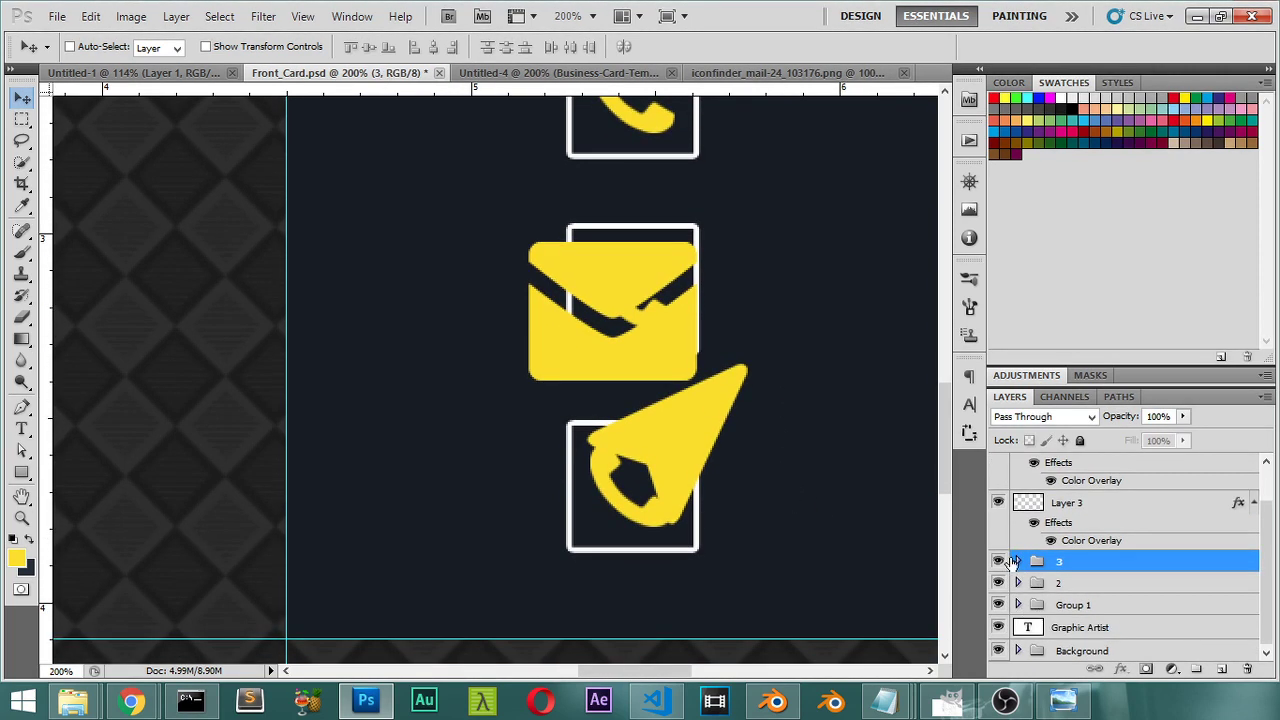
Step: Delete the duplicate phone icon from group 3 and the leftover layer from the middle group
left_click(1017, 561)
scroll(1060, 575, "down", 3)
left_click(1075, 580)
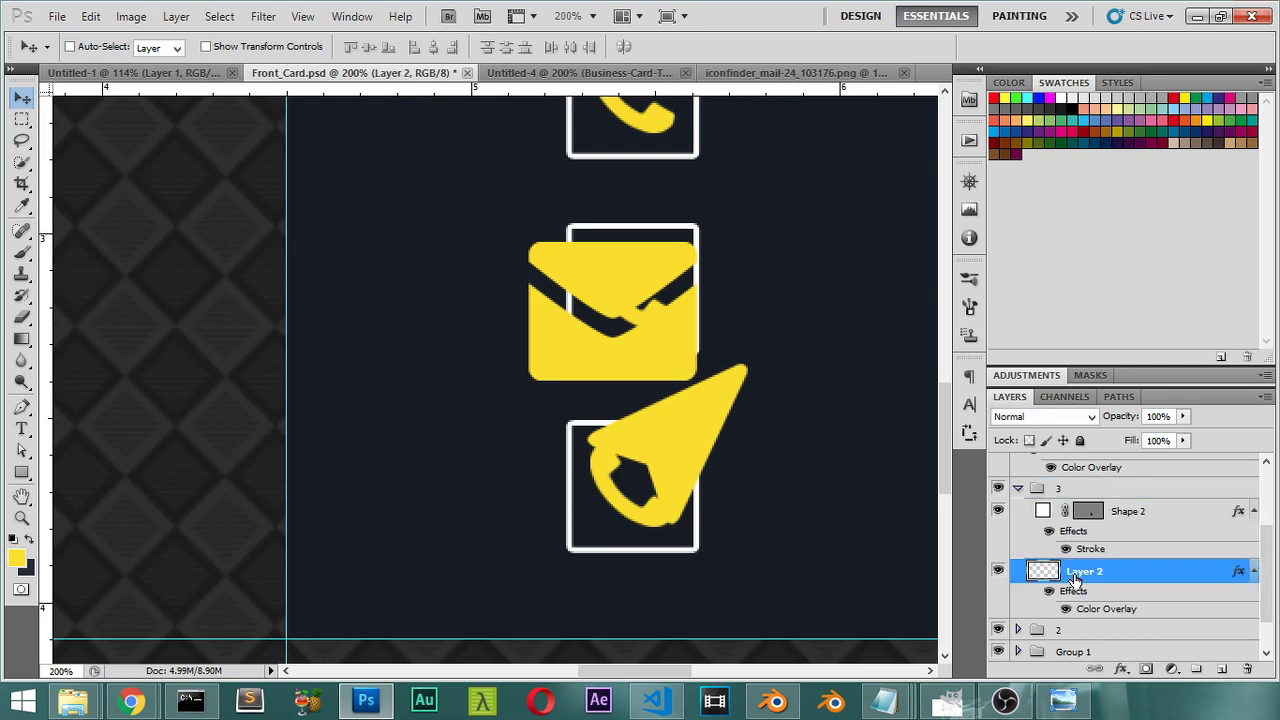
key("Delete")
left_click(1017, 582)
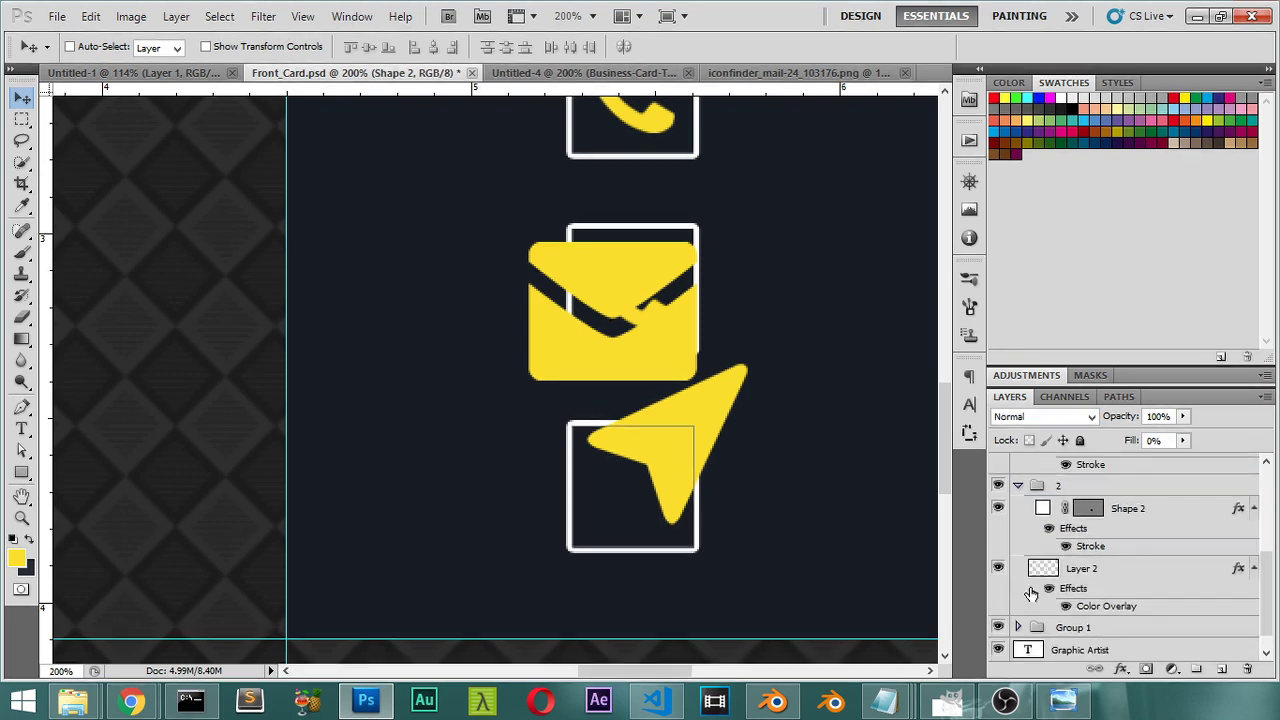
left_click(1075, 571)
key("Delete")
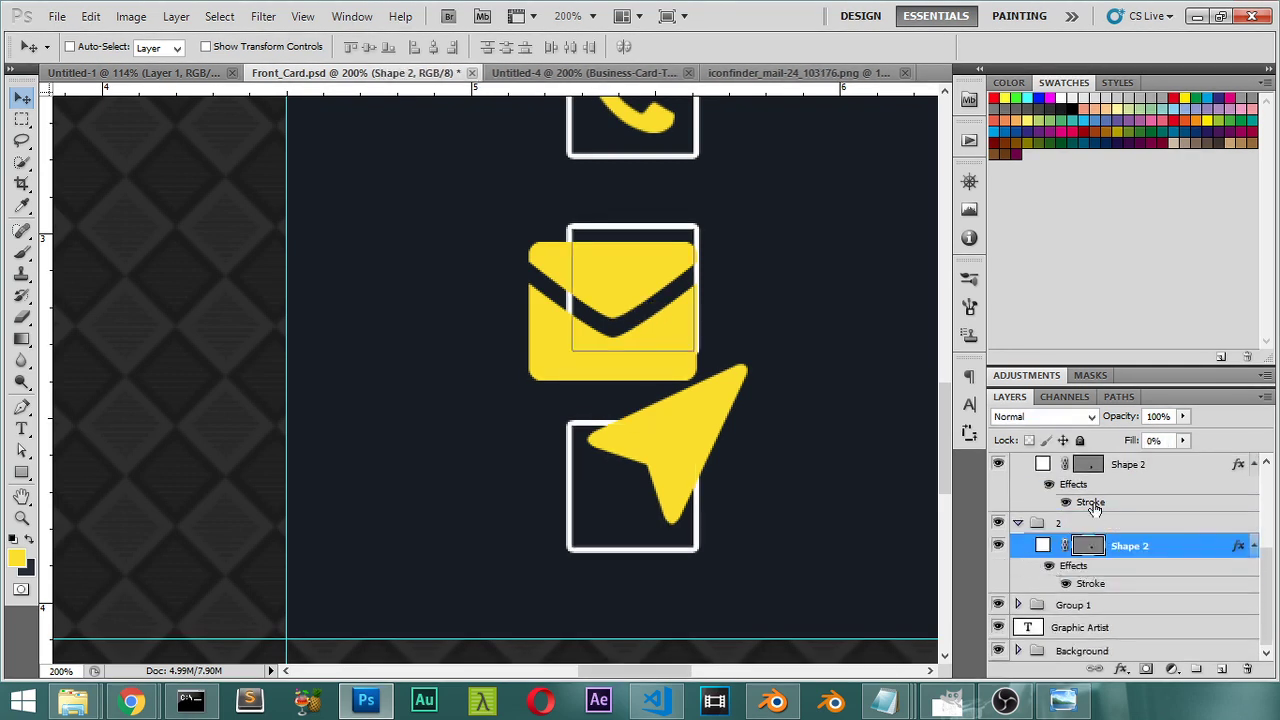
scroll(1095, 509, "up", 7)
Step: Move the arrow icon's layer into group 3 and shrink it to about 60%
left_click(1060, 554)
scroll(1079, 563, "down", 2)
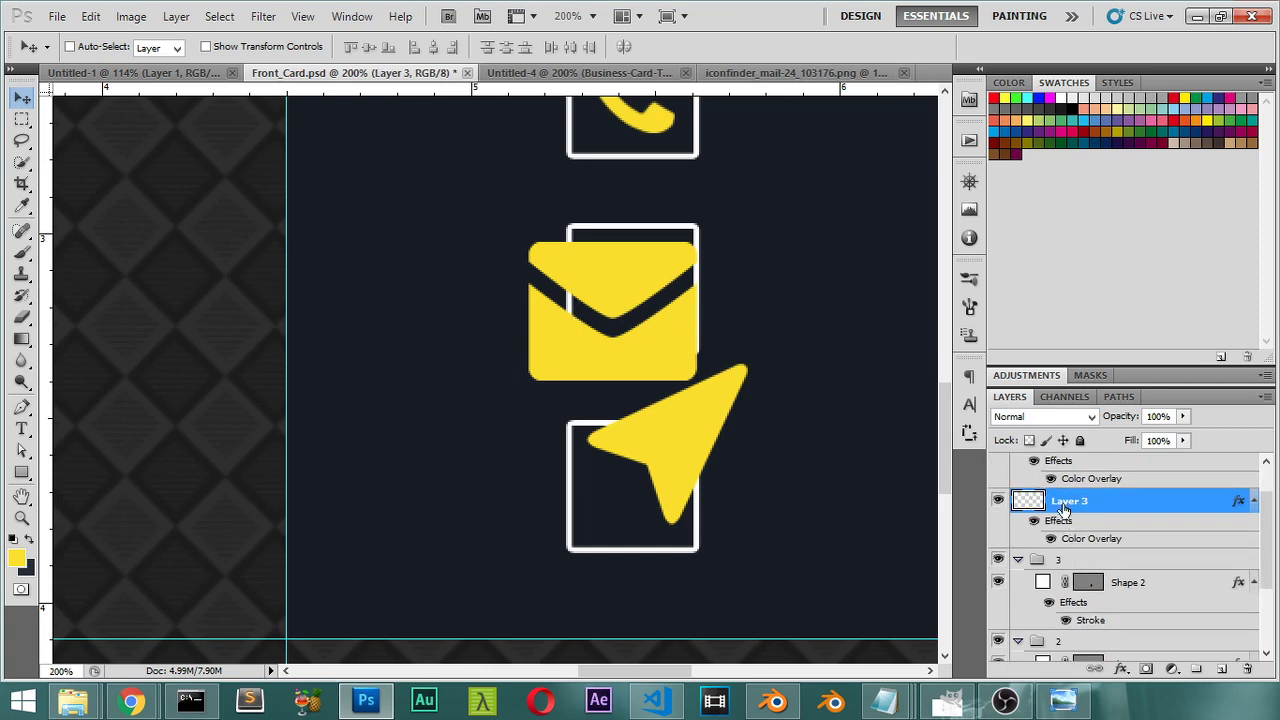
left_click_drag(1068, 504, 1058, 561)
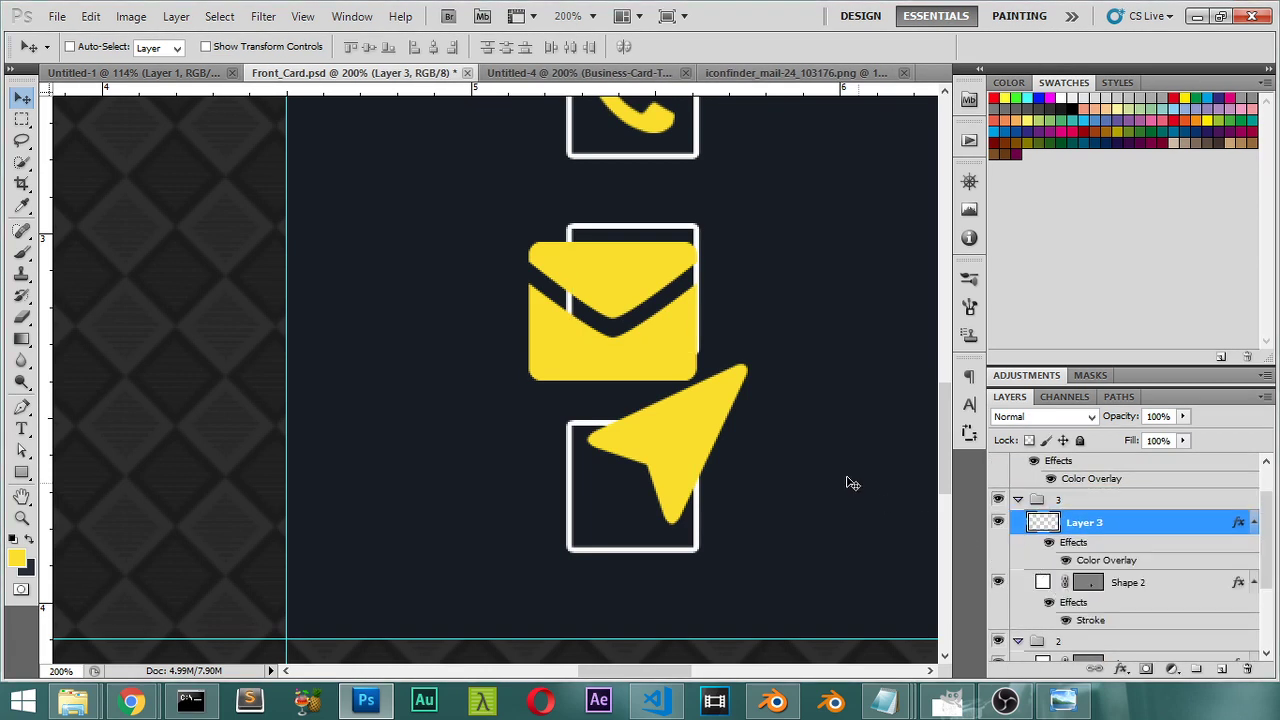
key("ctrl+t")
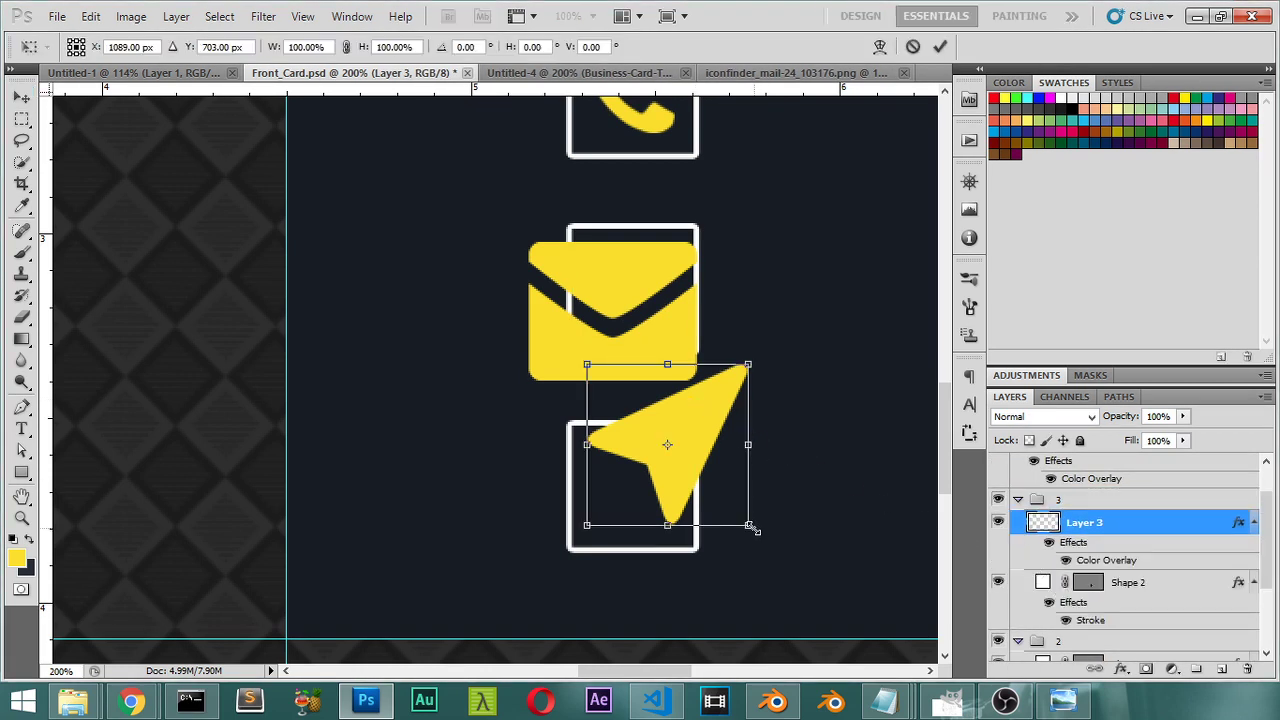
left_click_drag(752, 529, 720, 494)
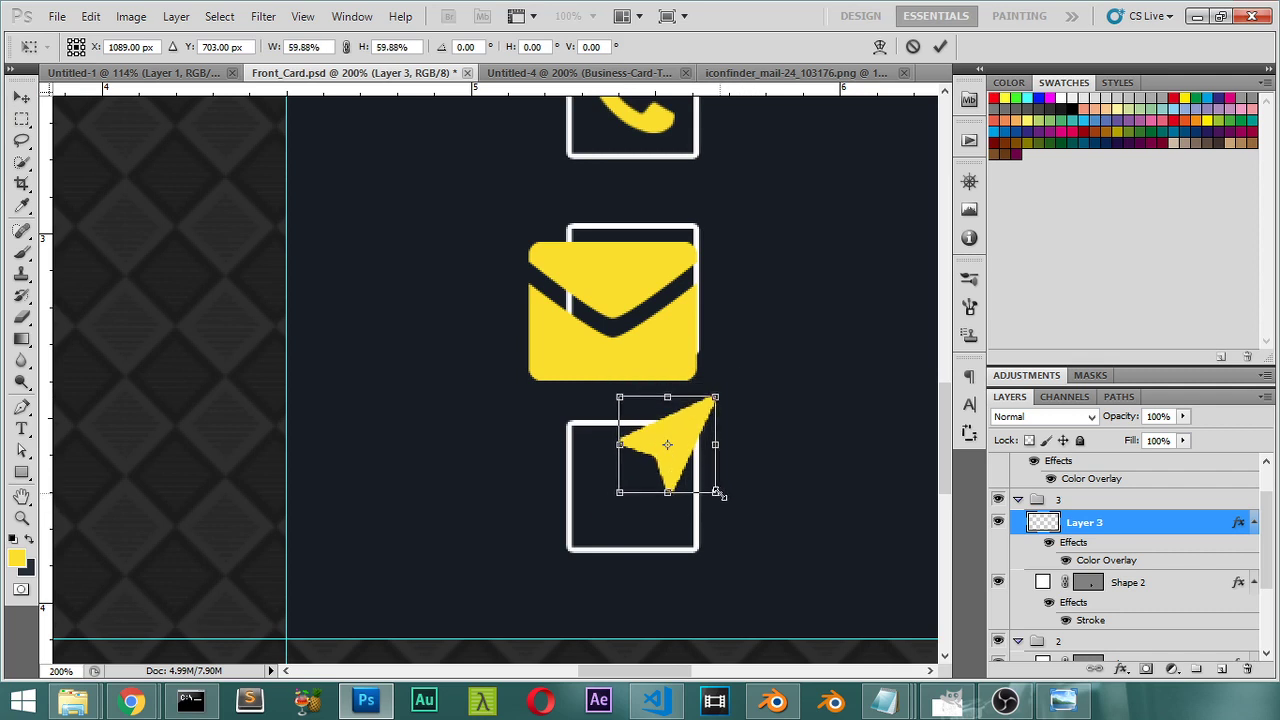
key("Return")
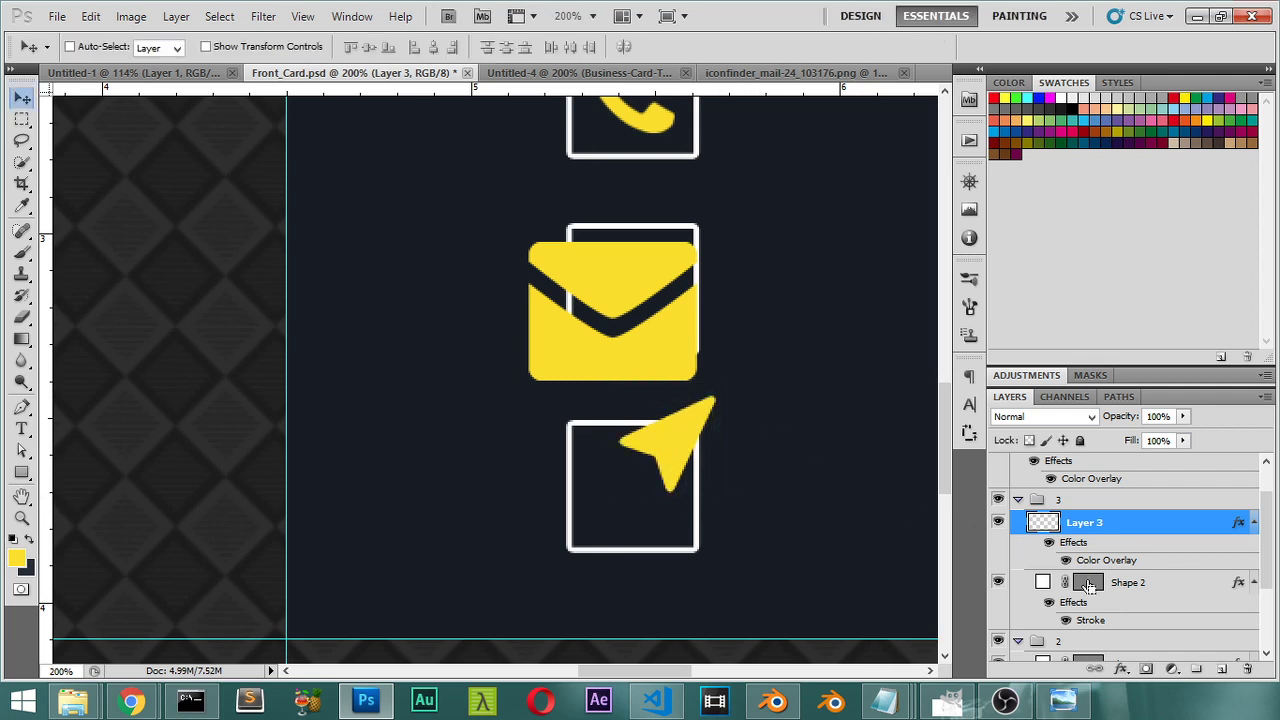
Step: Centre the arrow vertically and horizontally inside the bottom box outline
left_click(1087, 581, "ctrl")
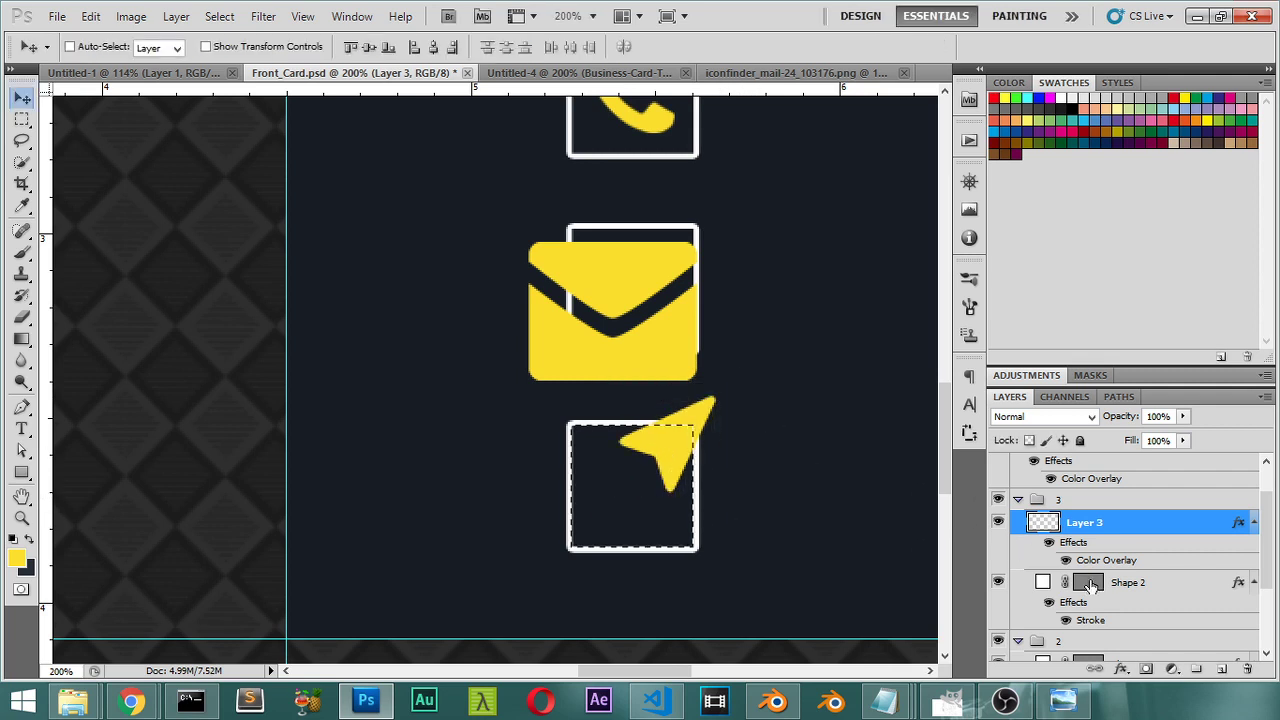
left_click(368, 47)
left_click(433, 47)
key("ctrl+d")
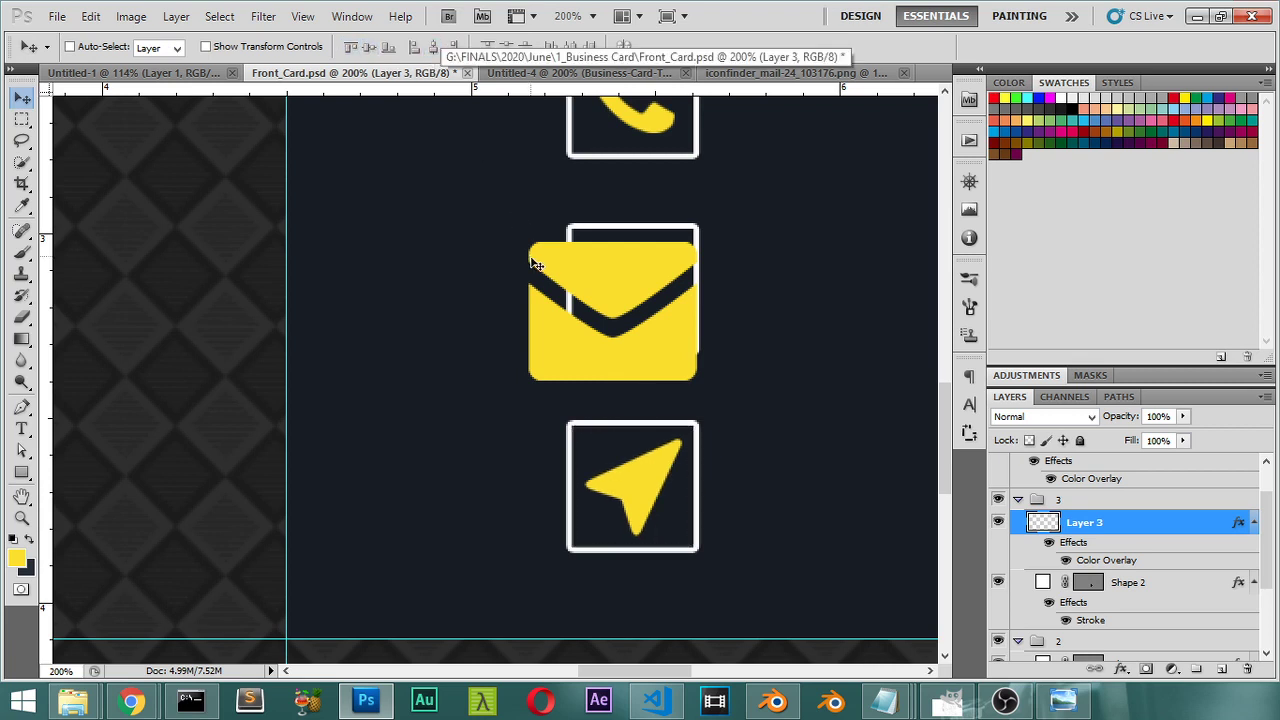
Step: Fine-tune the arrow's scale to about 95% and collapse group 3
key("ctrl+t")
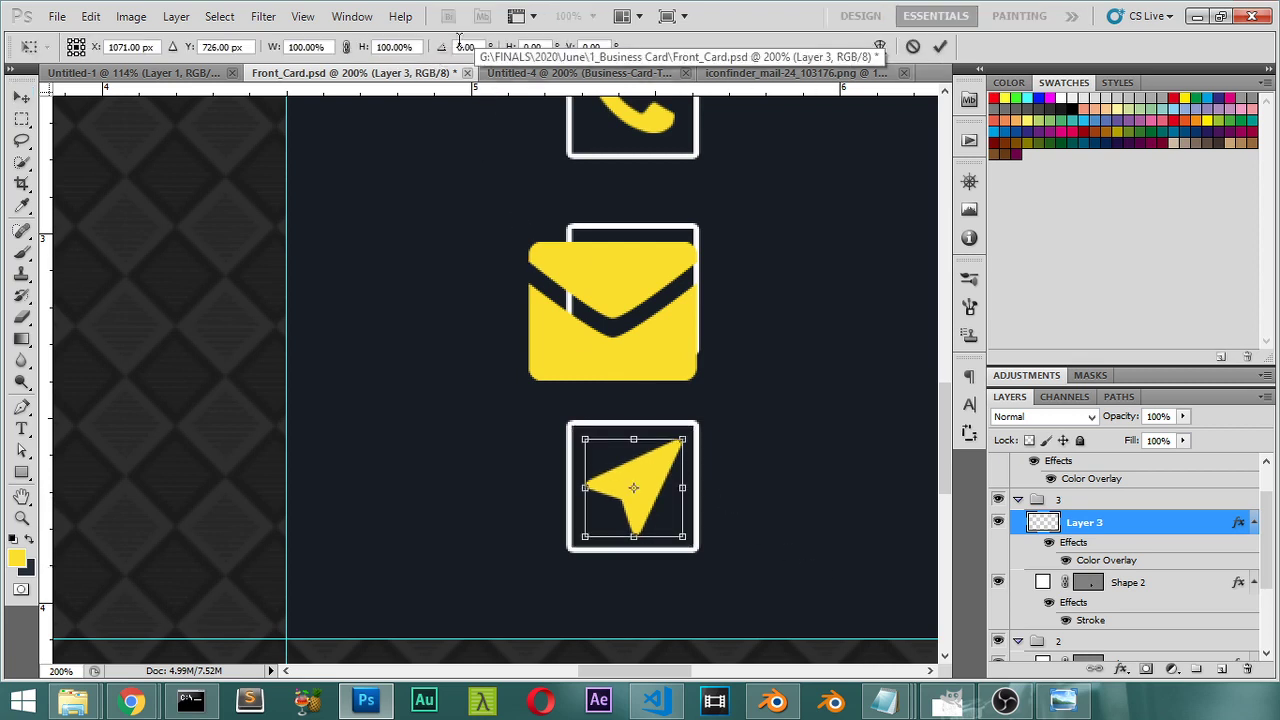
left_click(395, 47)
type("95")
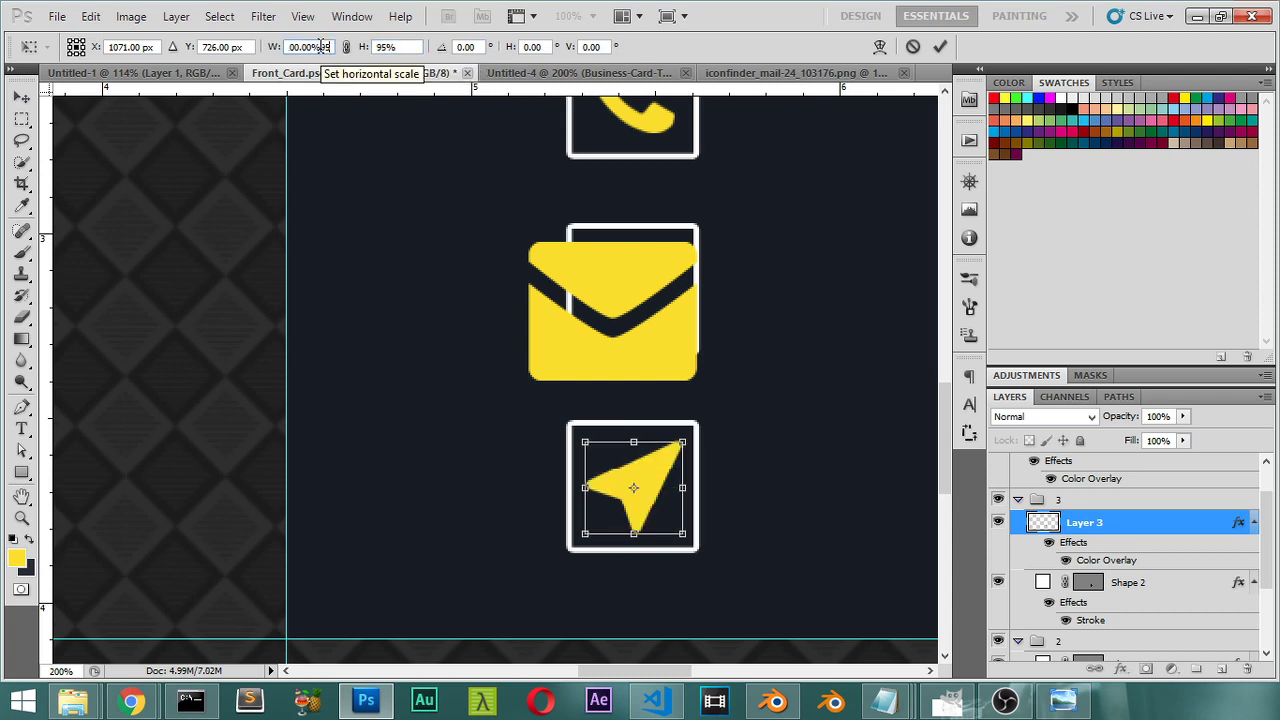
type("95")
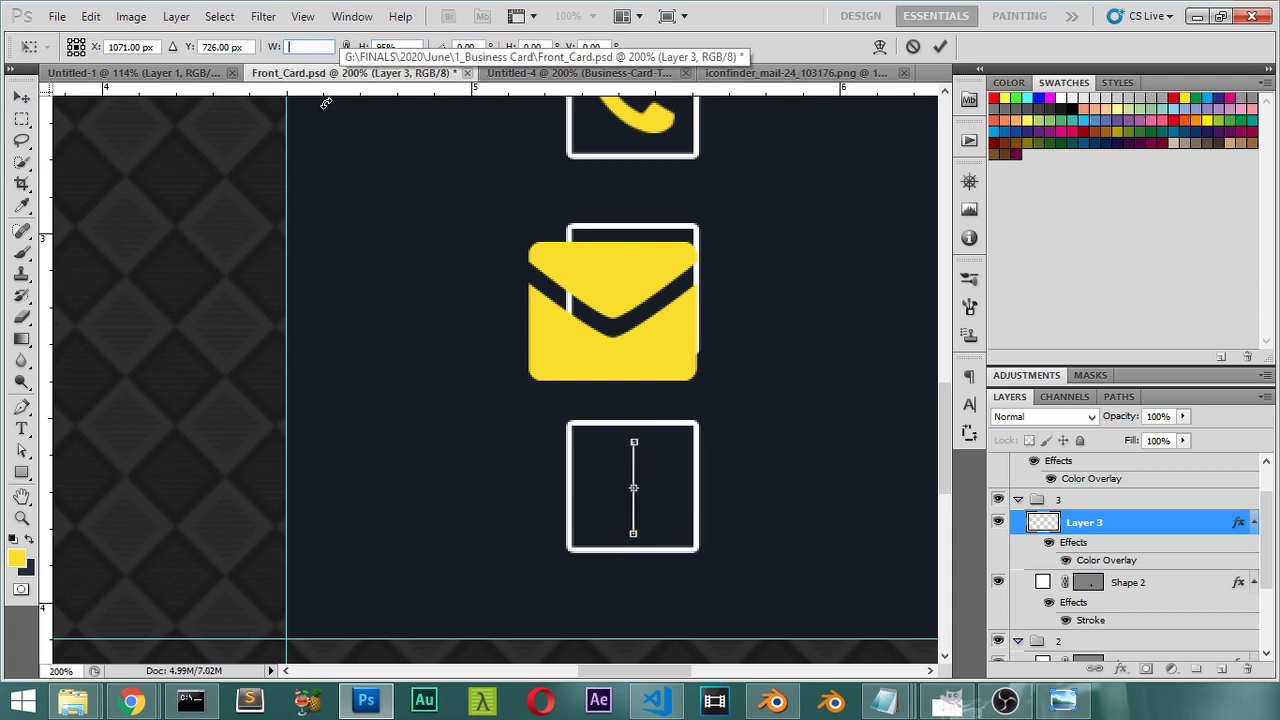
key("Return")
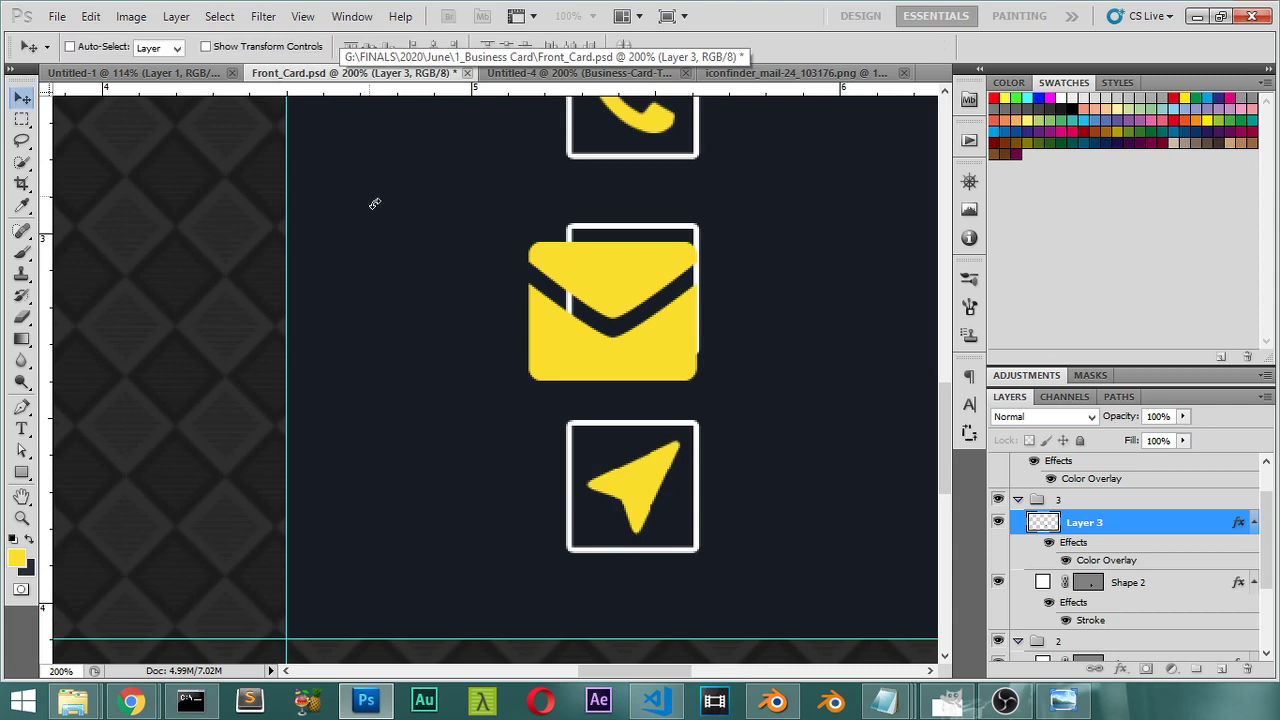
left_click(1019, 501)
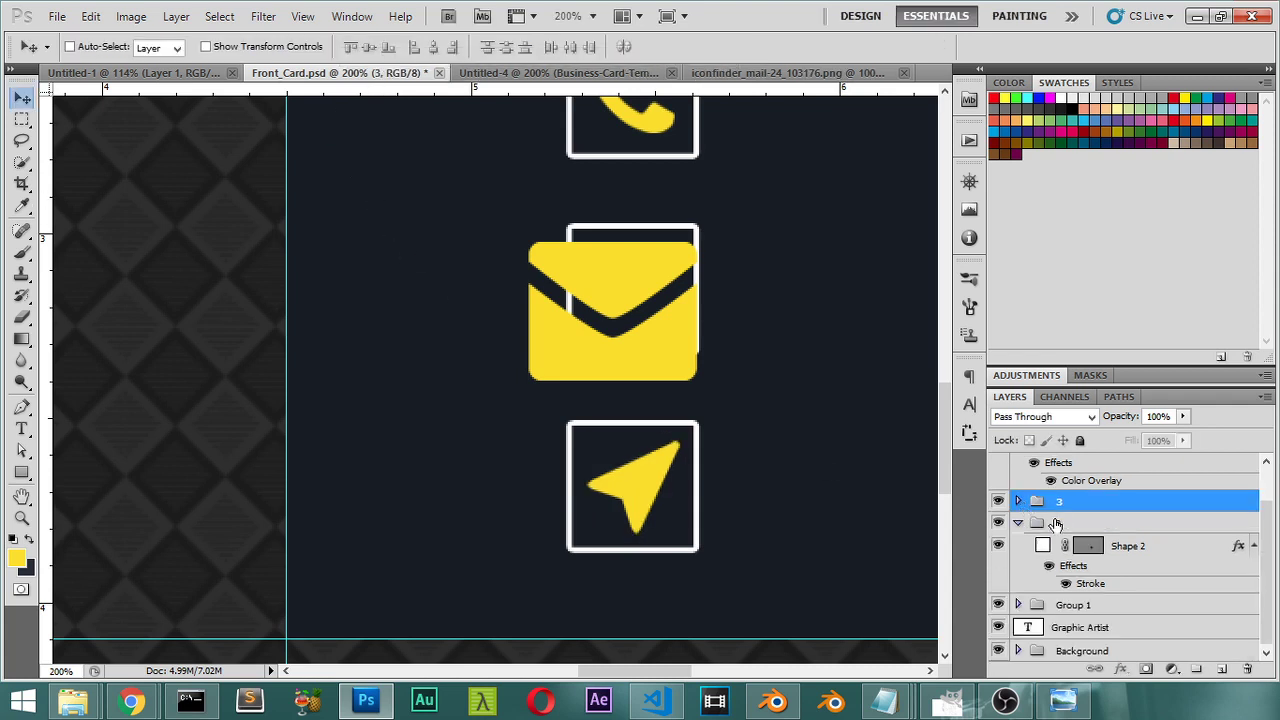
Step: Move the envelope's Layer 4 into group 2 and select the middle box outline
scroll(1054, 523, "up", 2)
left_click_drag(1044, 492, 1050, 572)
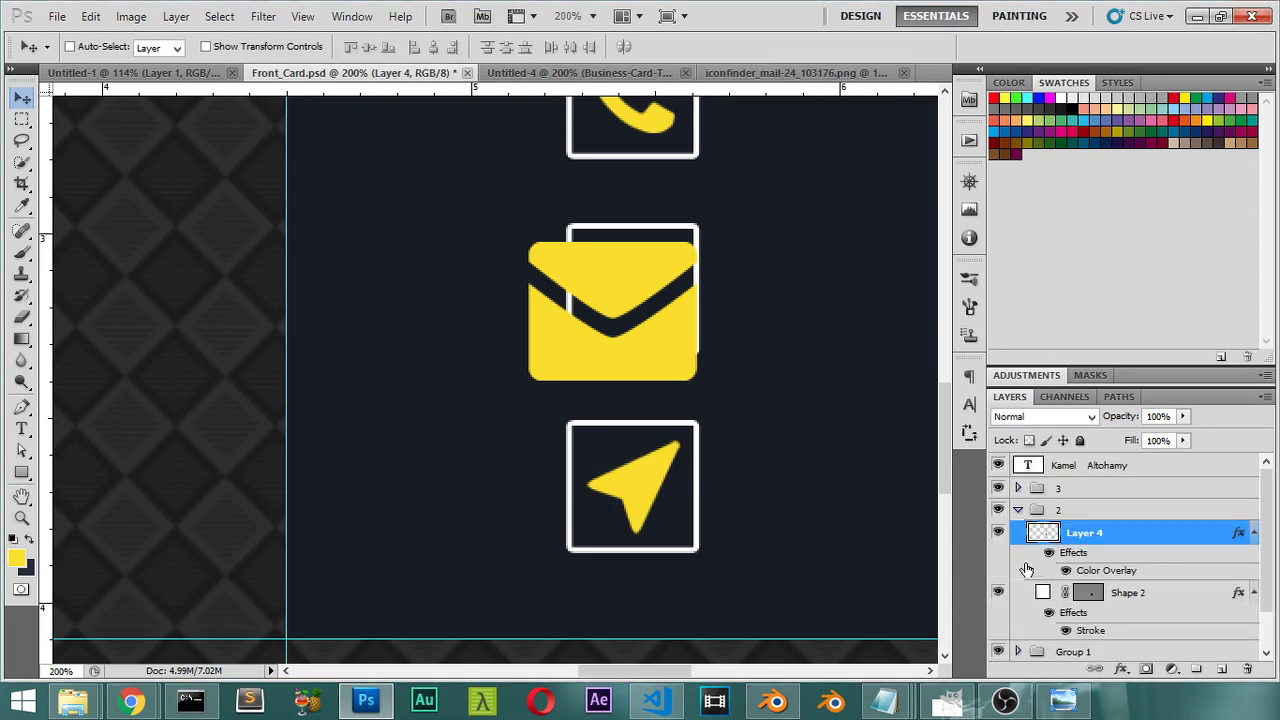
left_click(1088, 593, "ctrl")
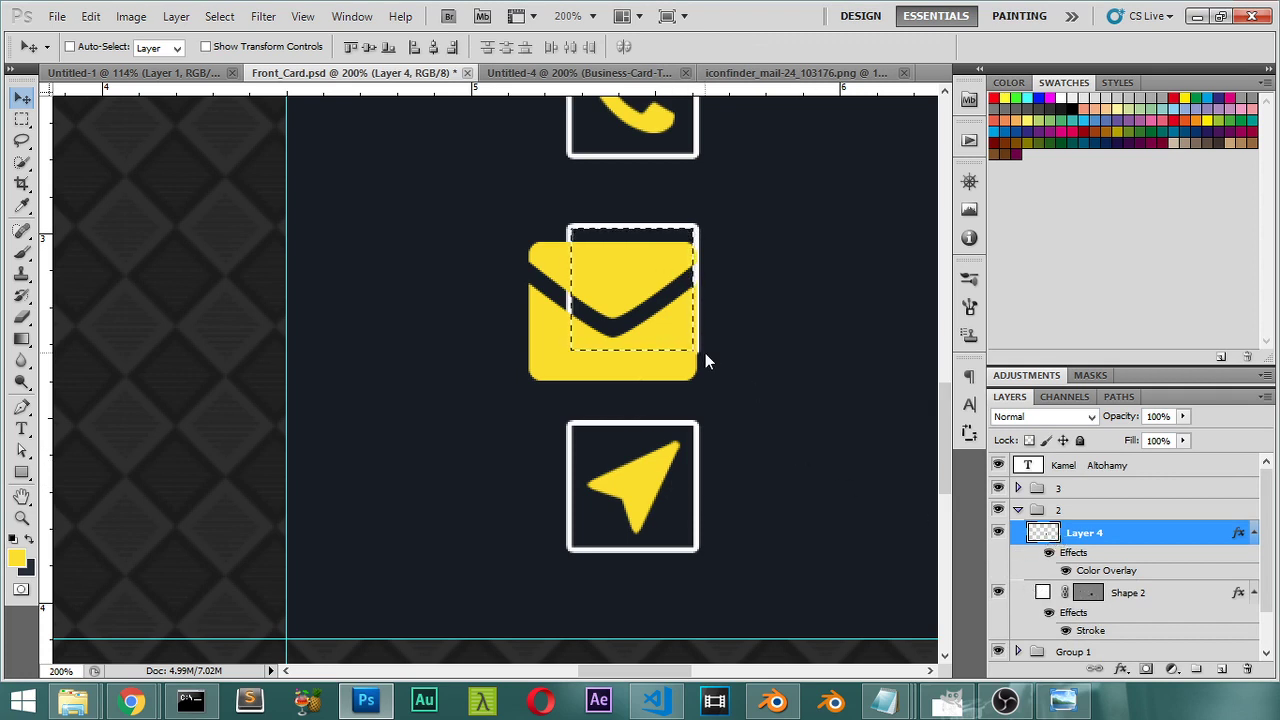
key("ctrl+t")
key("Return")
key("ctrl+d")
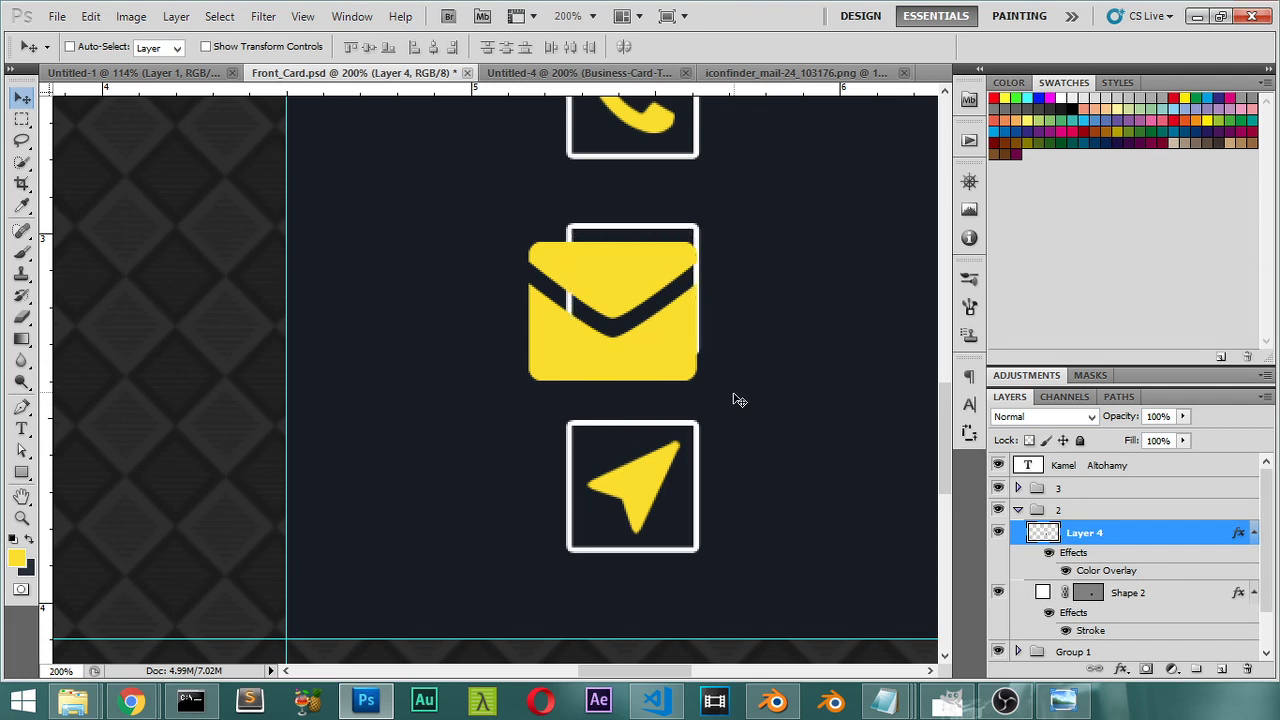
Step: Centre the envelope horizontally and vertically inside the middle box
key("ctrl+t")
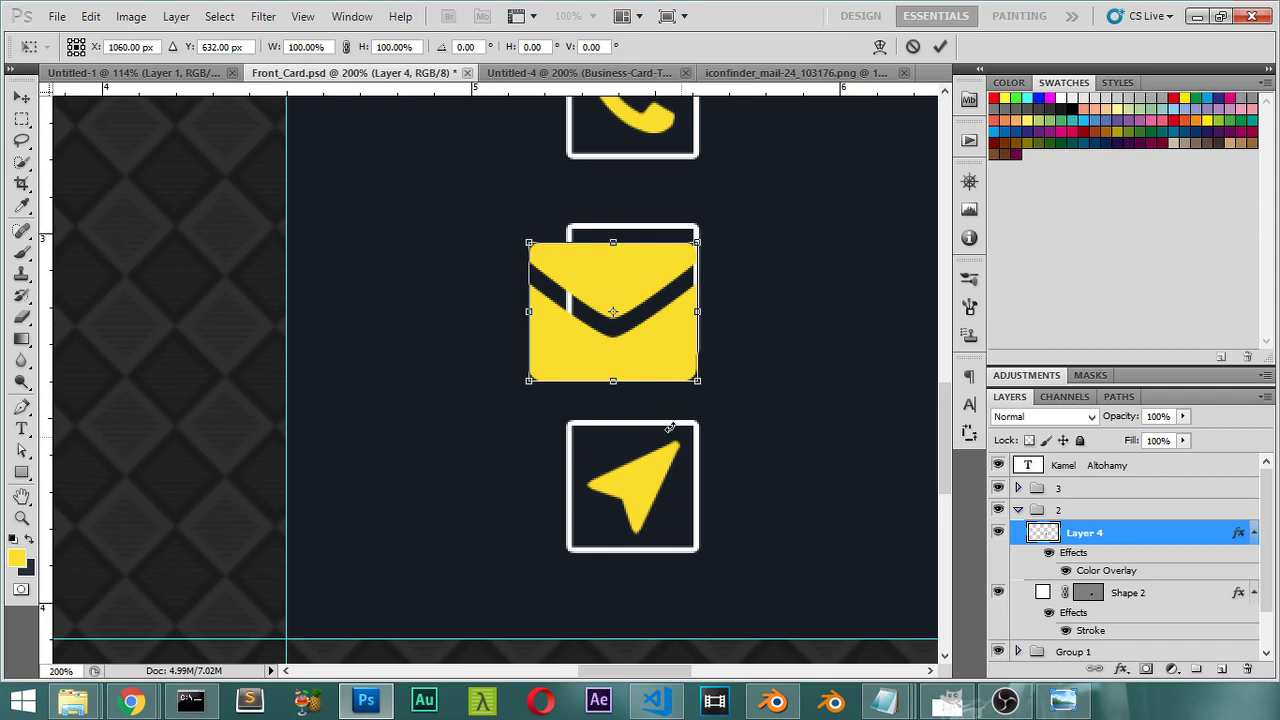
key("Return")
left_click(1092, 598, "ctrl")
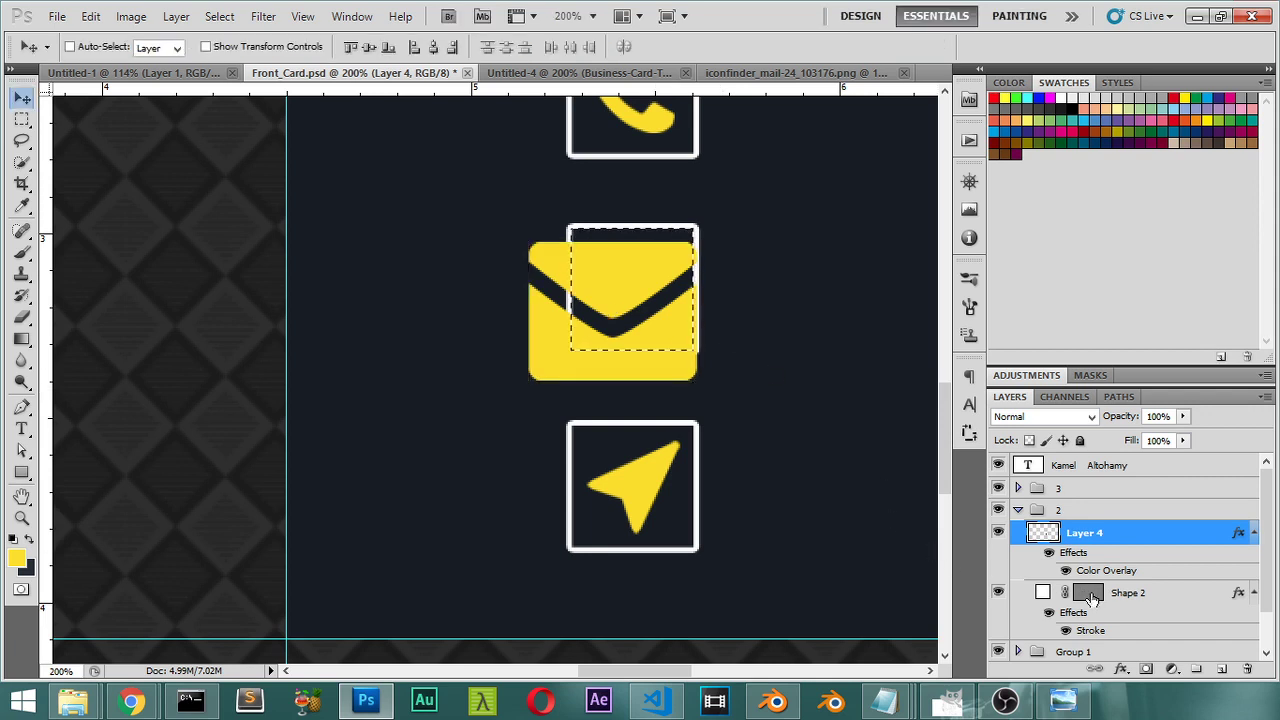
left_click(431, 48)
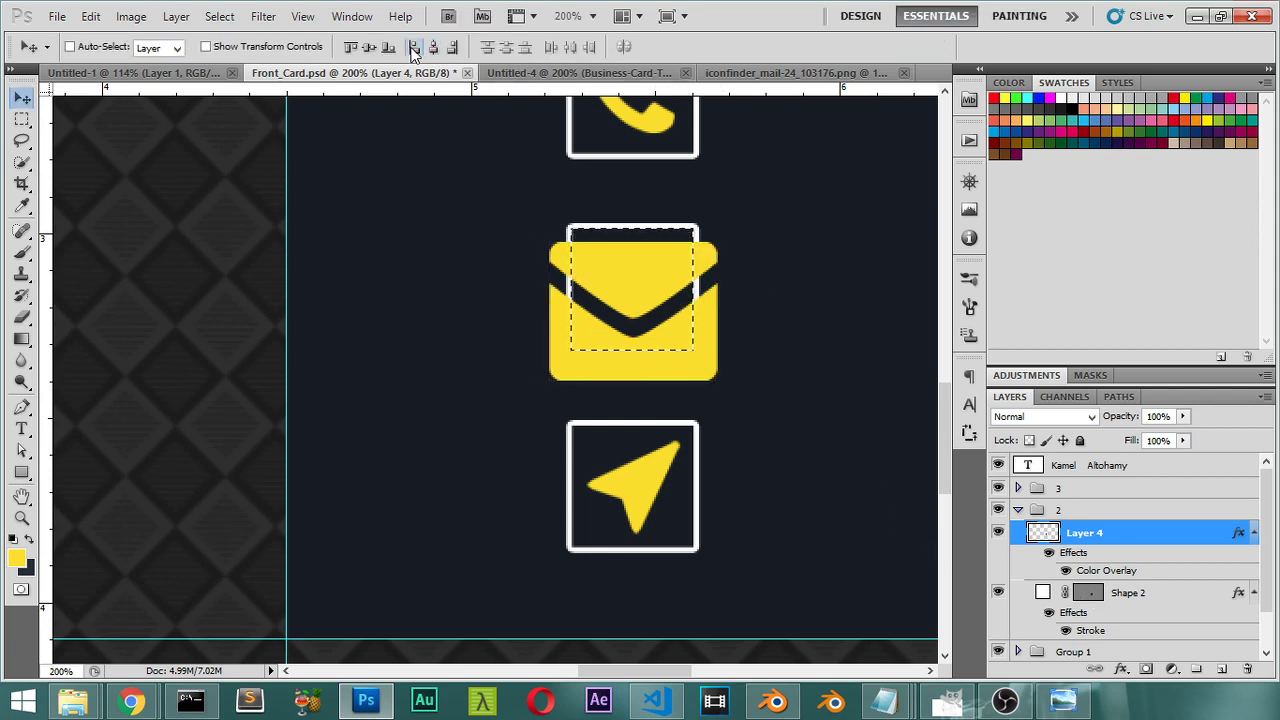
left_click(369, 47)
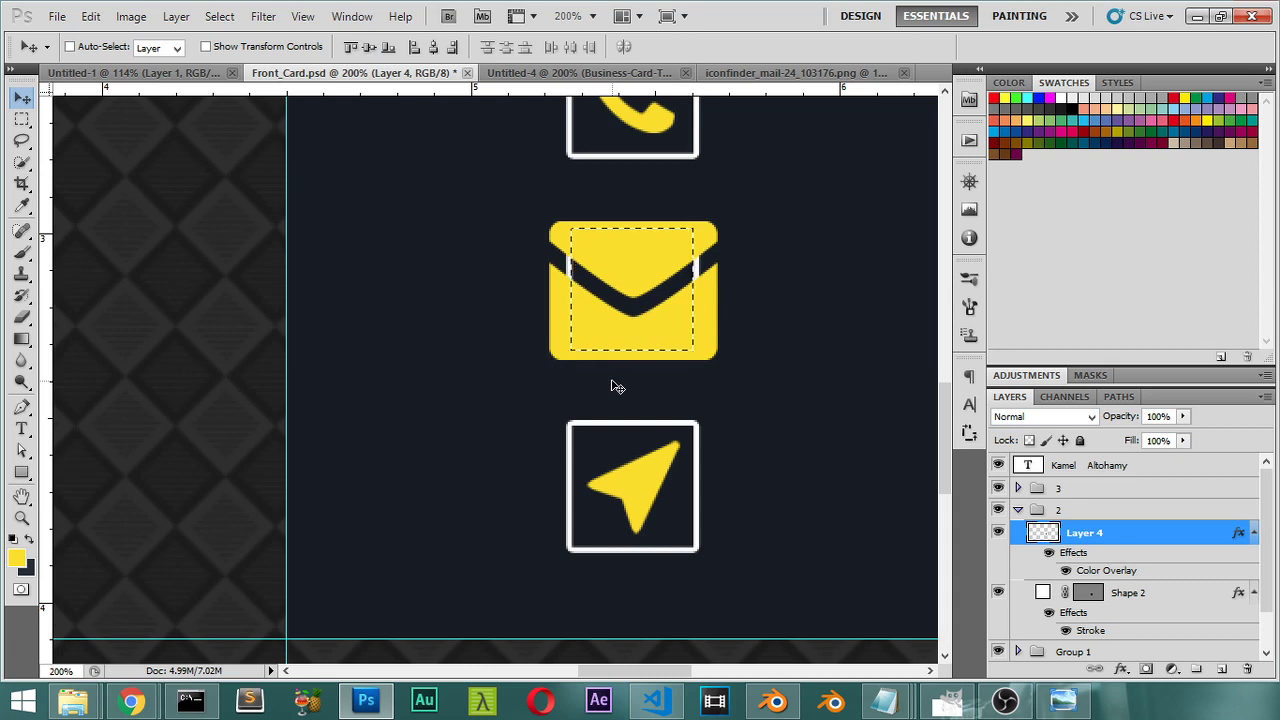
key("ctrl+d")
Step: Shrink the envelope to about 51% and view the whole card
key("ctrl+t")
left_click_drag(718, 362, 682, 320)
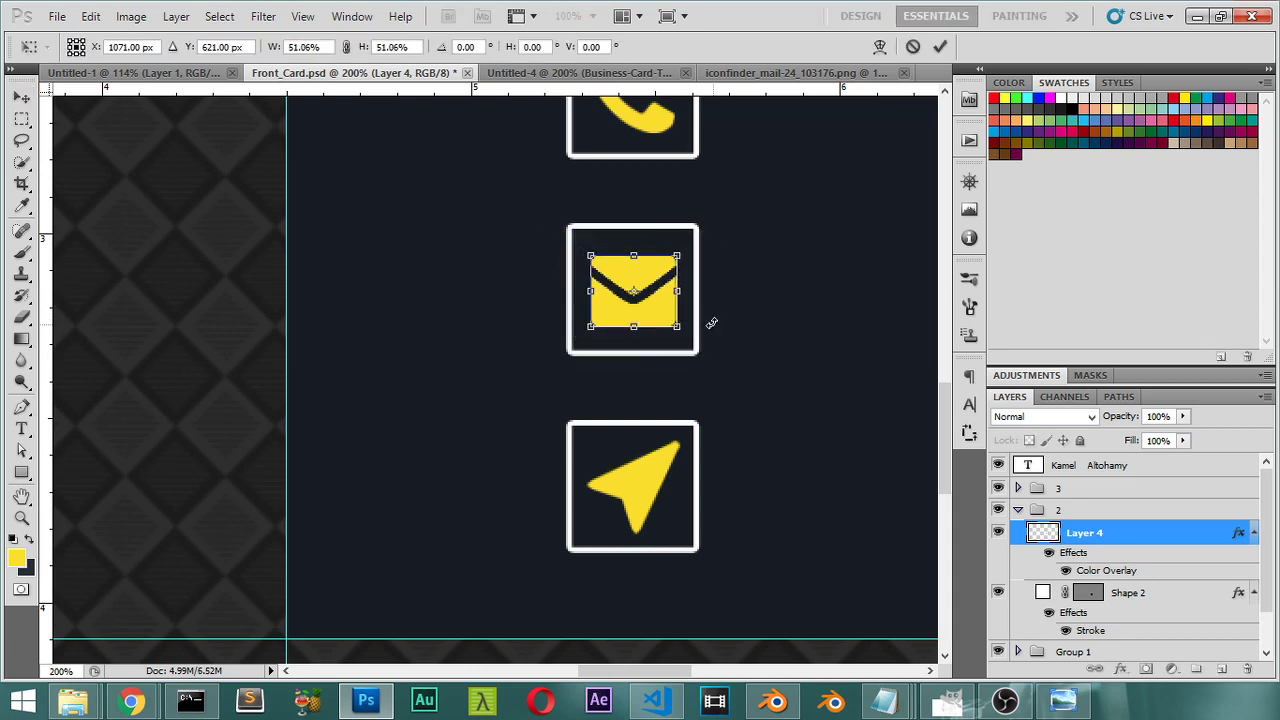
key("Return")
key("ctrl+0")
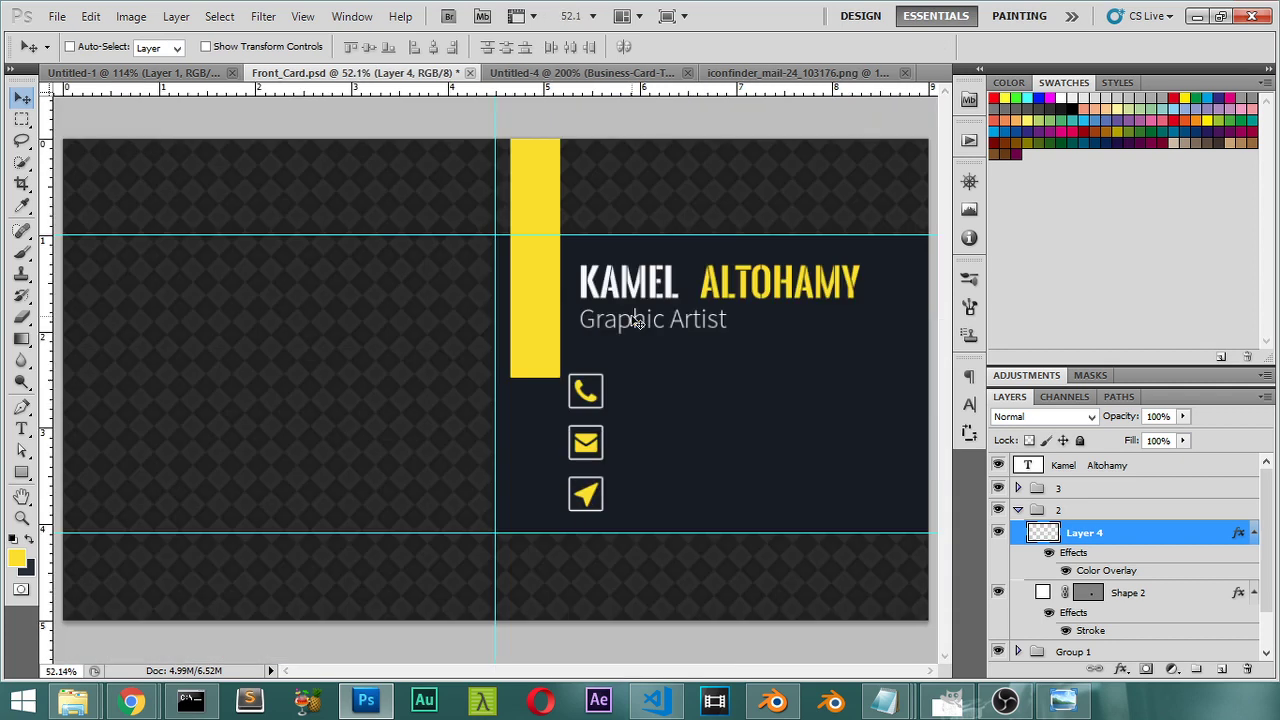
Step: Shrink the envelope icon slightly once more
key("ctrl+plus")
key("ctrl+plus")
key("ctrl+plus")
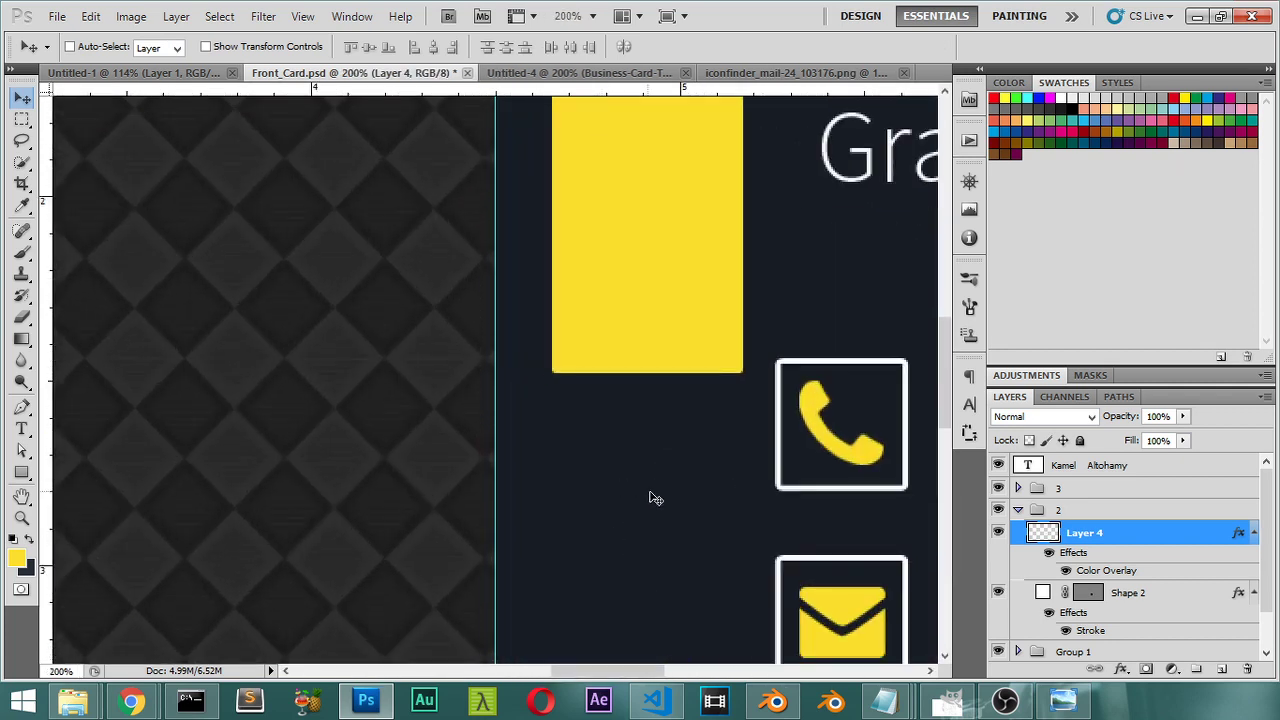
left_click_drag(690, 494, 406, 279)
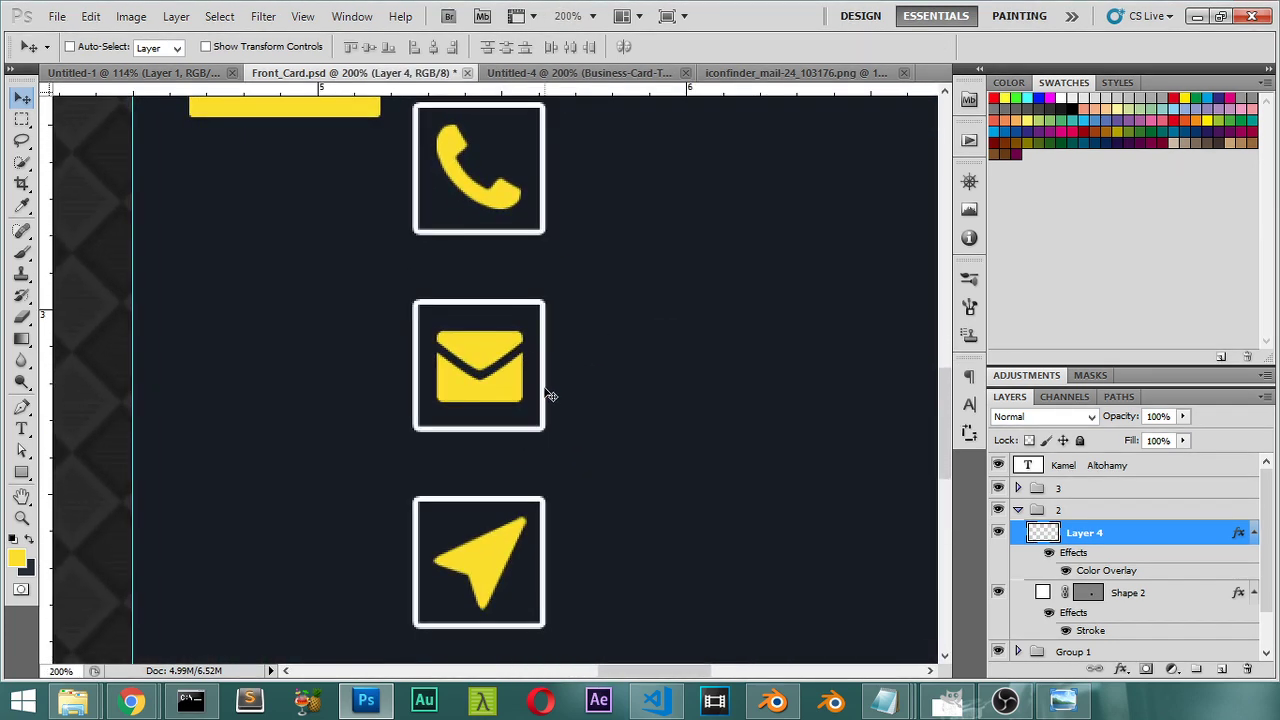
key("ctrl+t")
left_click_drag(521, 402, 522, 402)
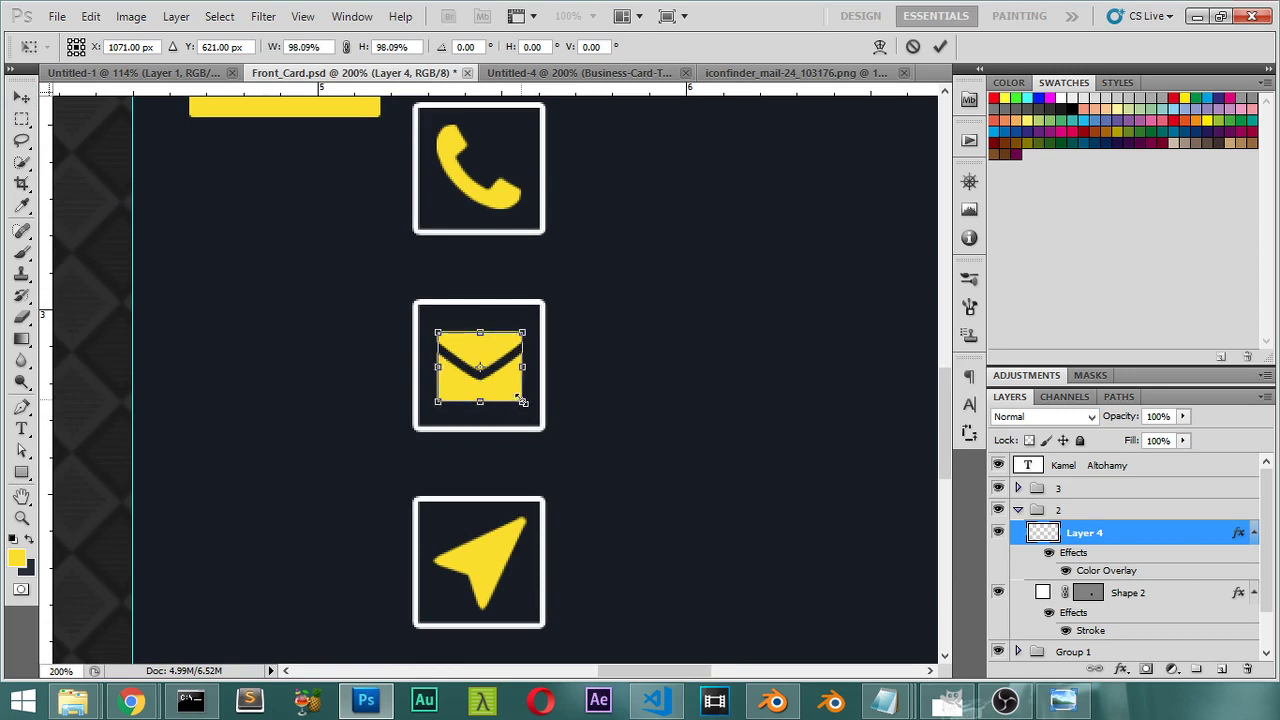
key("Return")
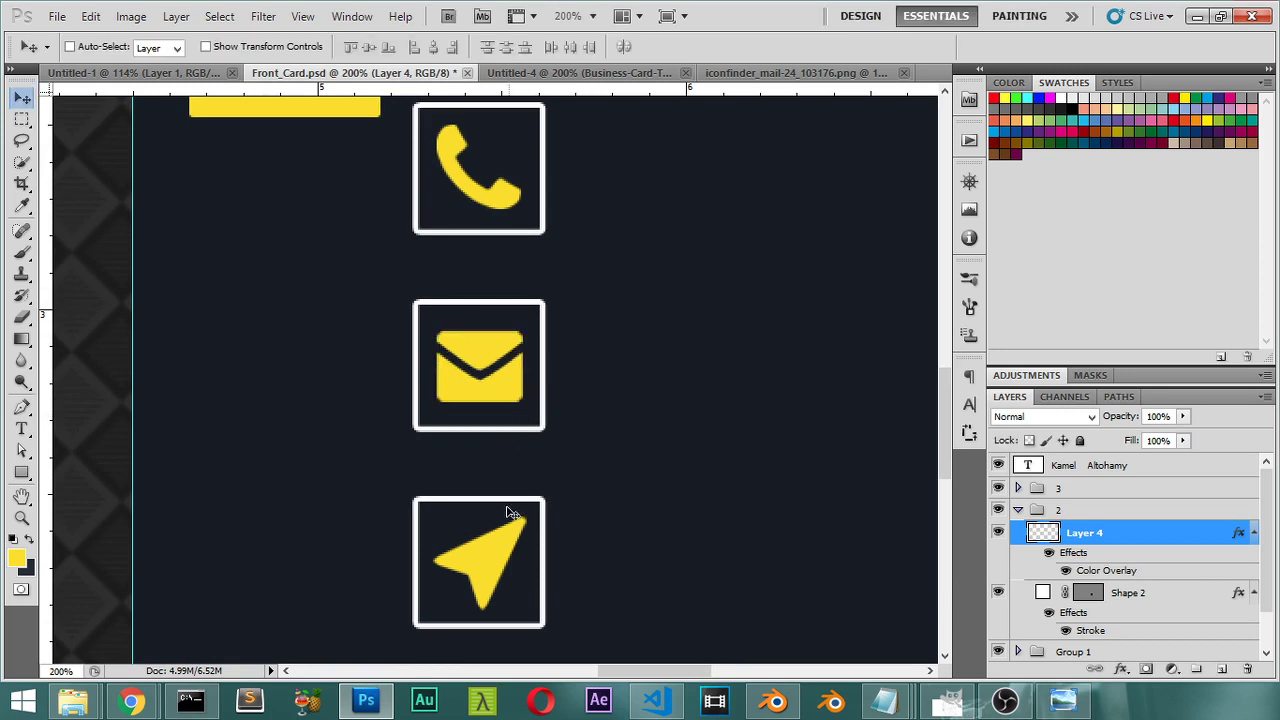
Step: Commit a Free Transform on the arrow icon in group 3 and fit the card on screen
left_click(1018, 510)
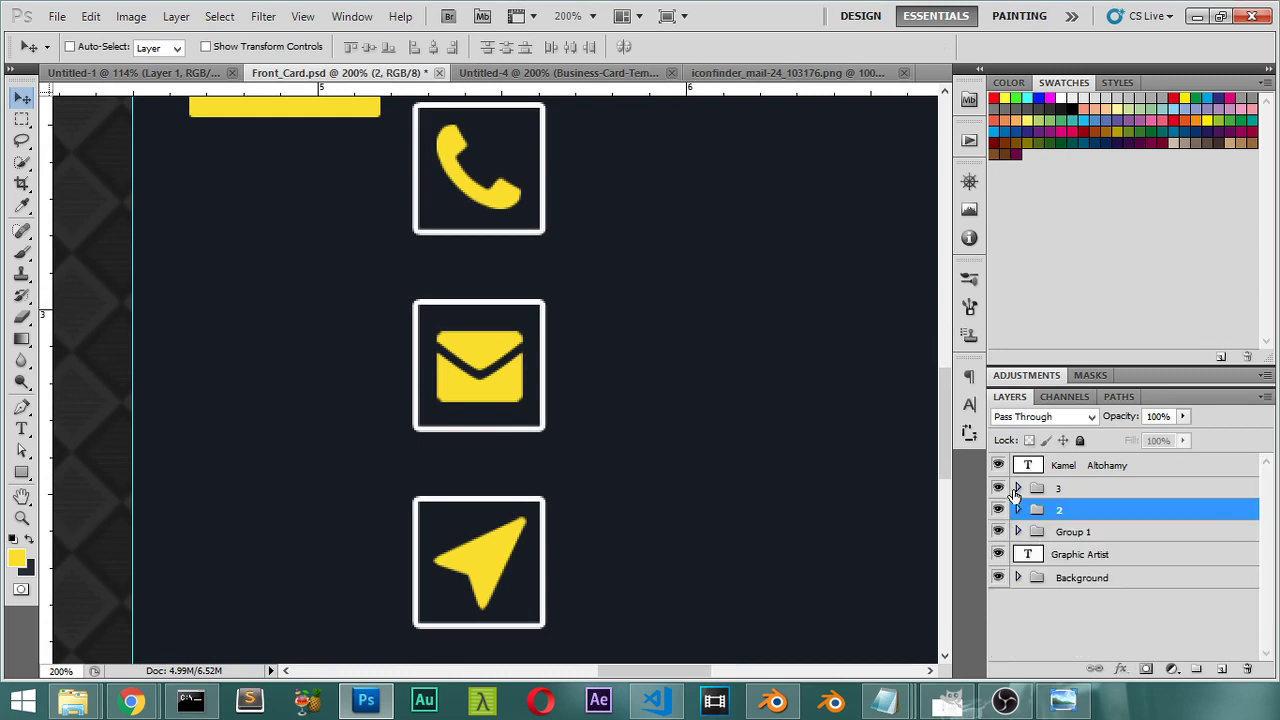
left_click(1016, 489)
left_click(1046, 516)
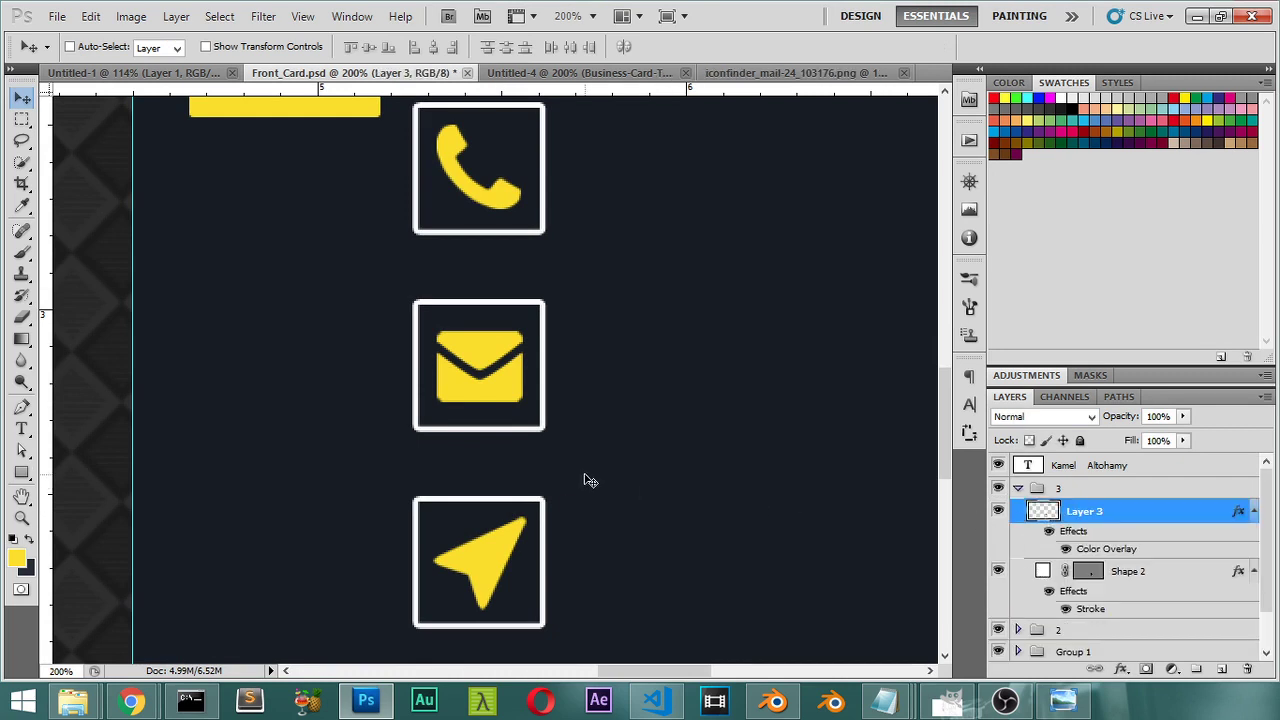
key("ctrl+t")
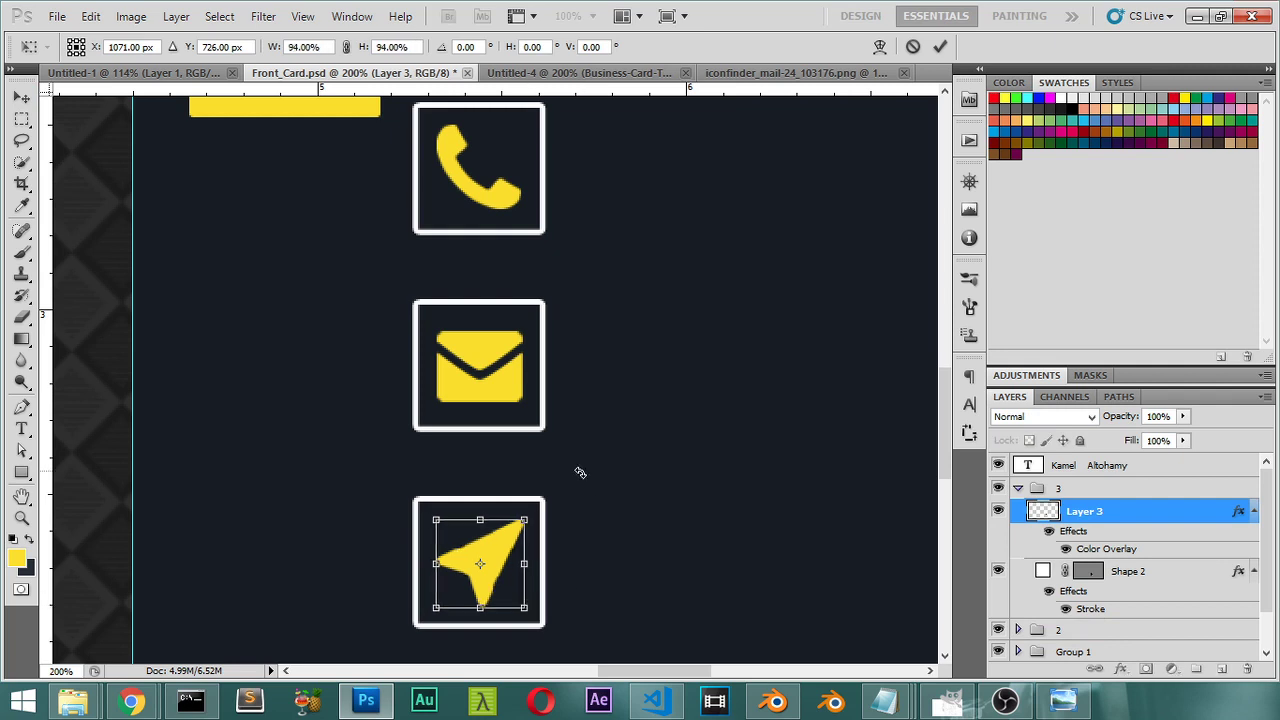
key("Return")
key("ctrl+0")
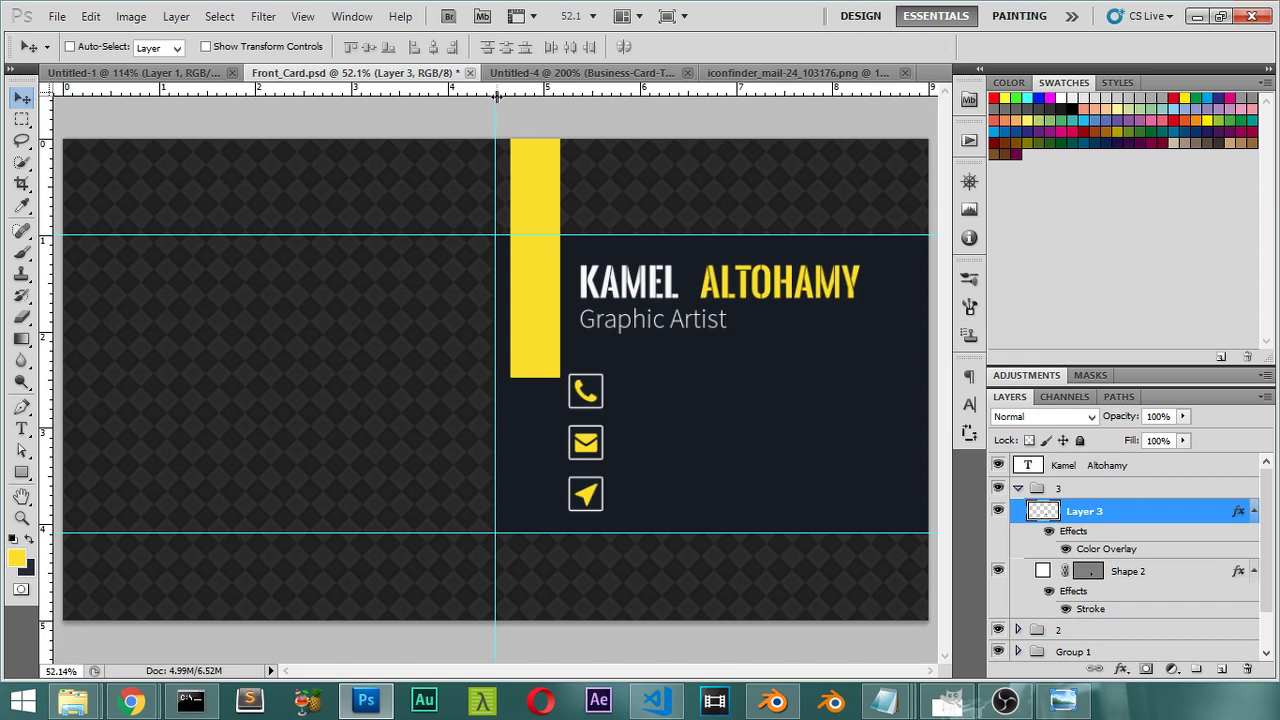
Step: Compare with the Untitled-4 template, return to Front_Card.psd at 100% and collapse group 3
left_click(585, 72)
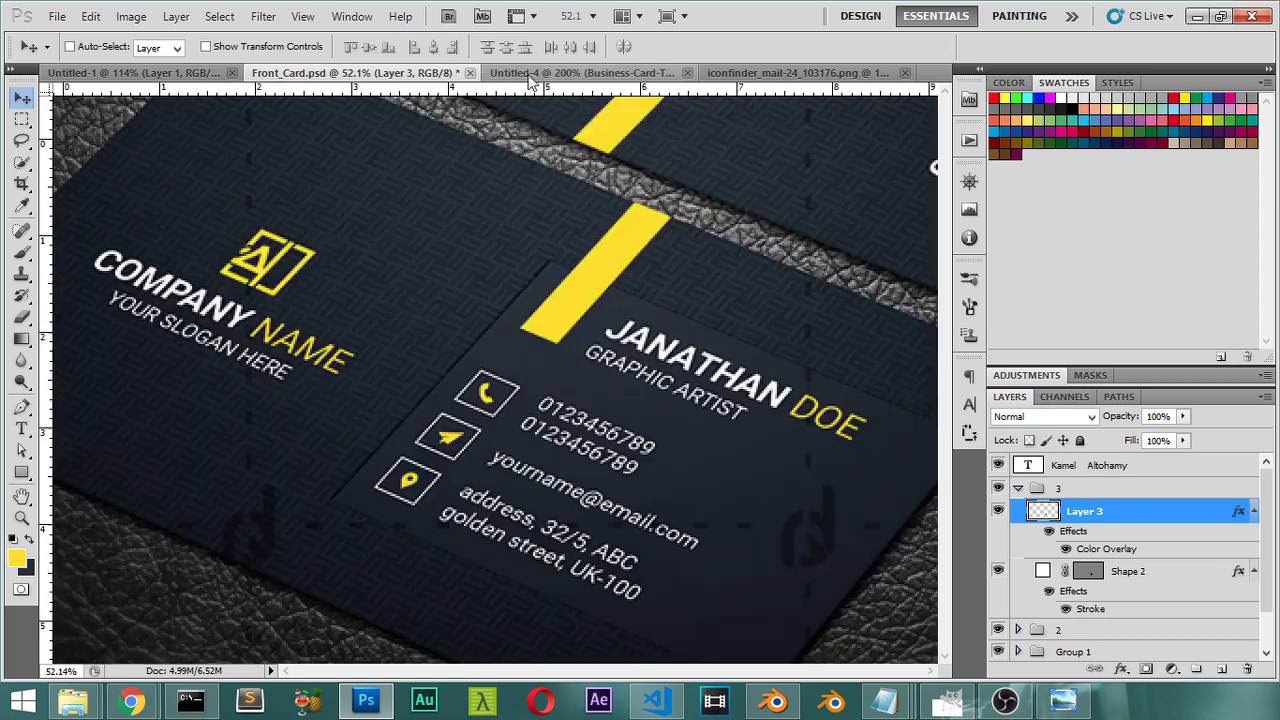
left_click(264, 70)
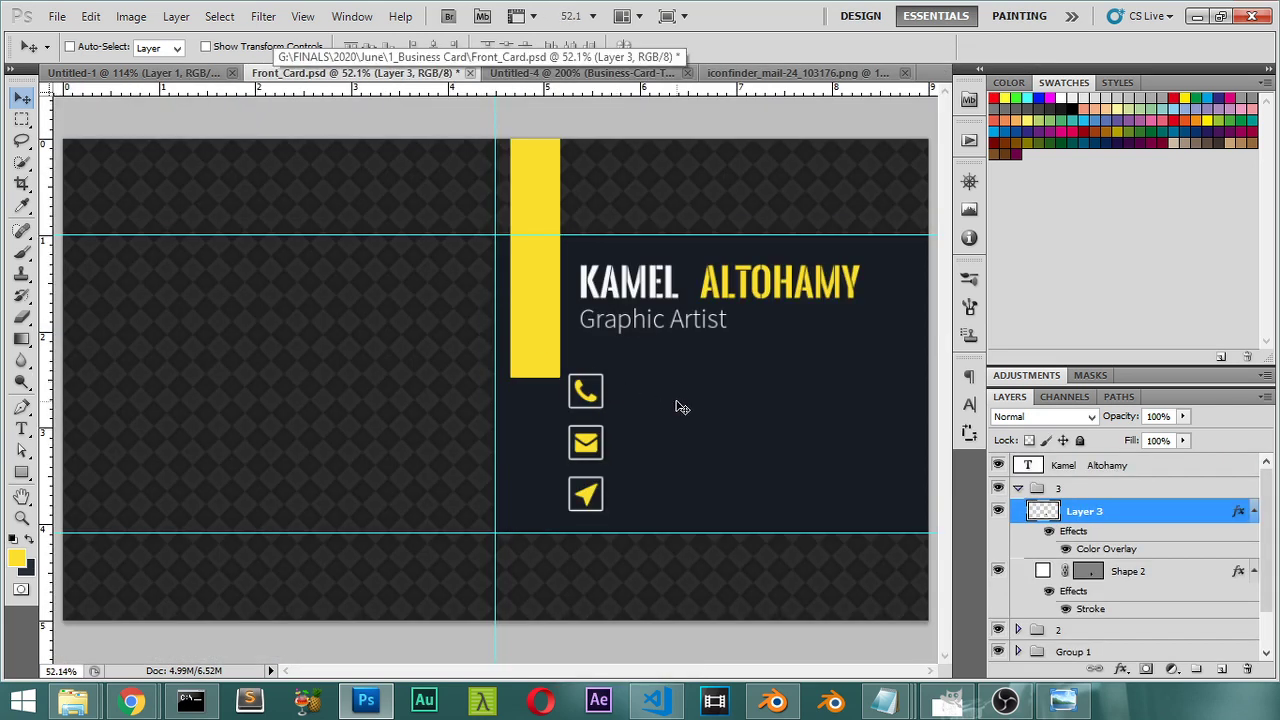
key("ctrl+1")
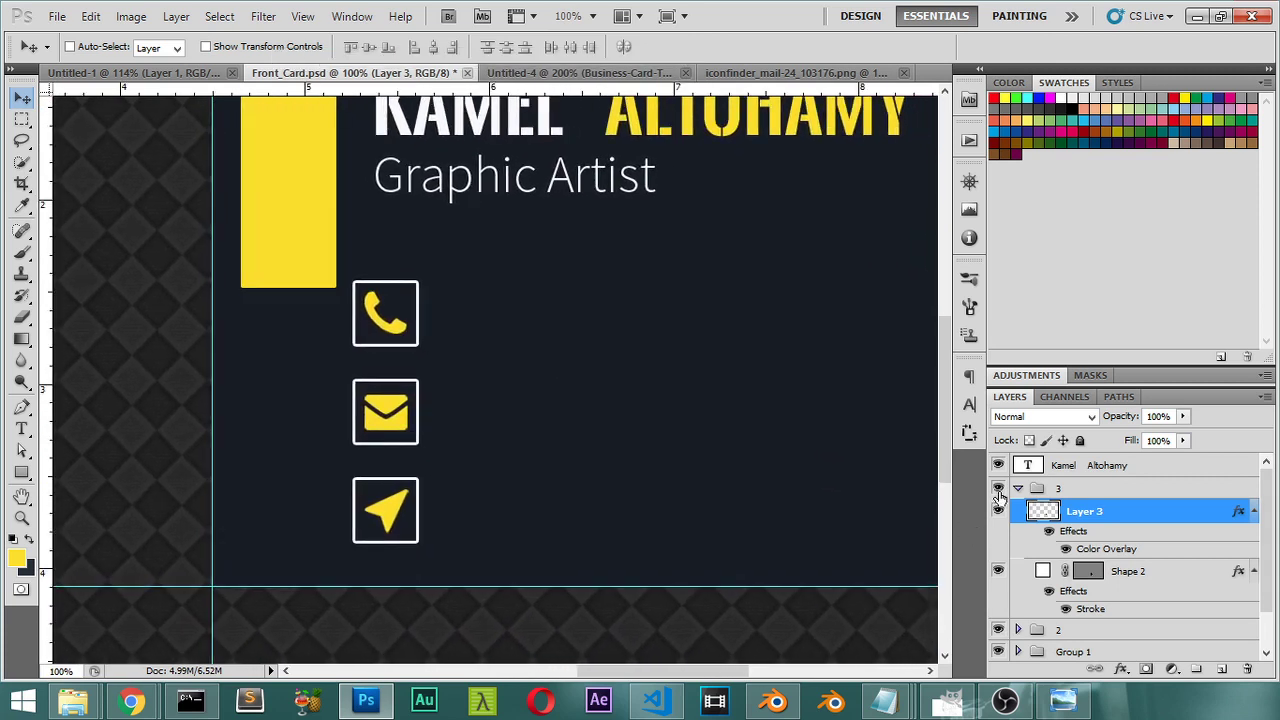
left_click(1018, 488)
left_click(1066, 468)
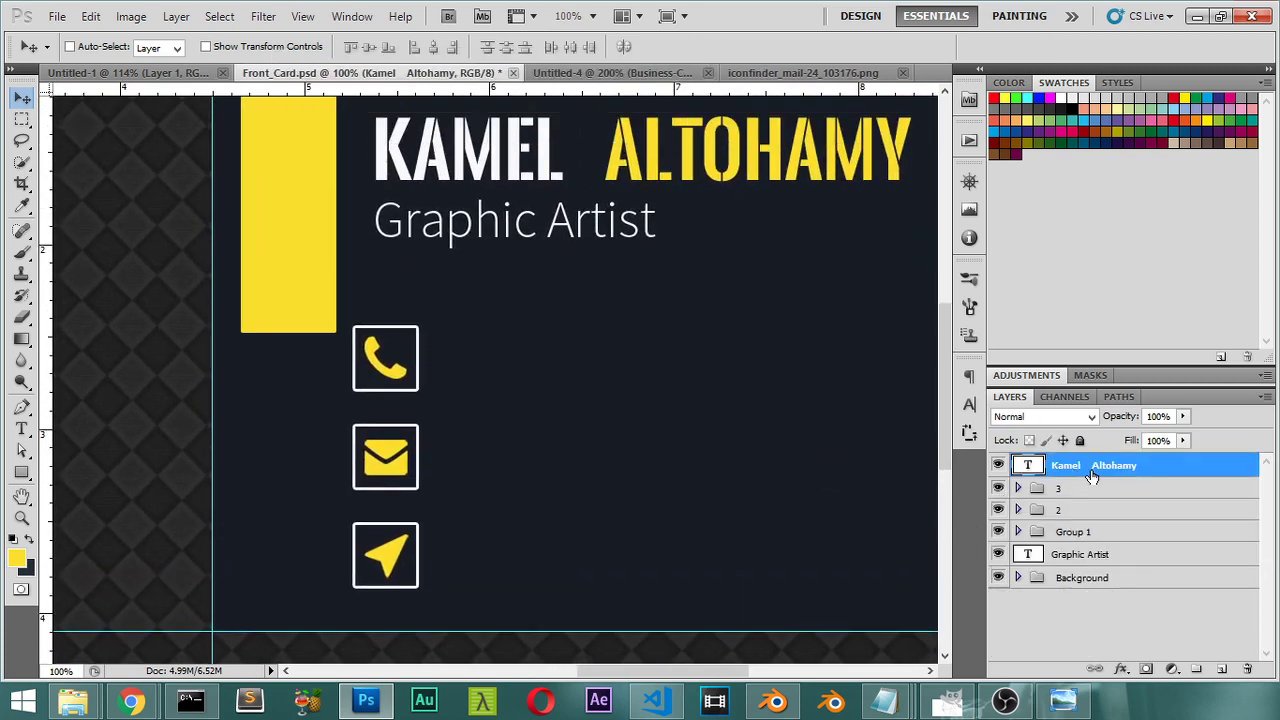
Step: Group the name and Graphic Artist text layers into a group called Name and save the card
left_click(1070, 556)
key("ctrl+bracketright")
key("ctrl+bracketright")
key("ctrl+bracketright")
key("ctrl+bracketright")
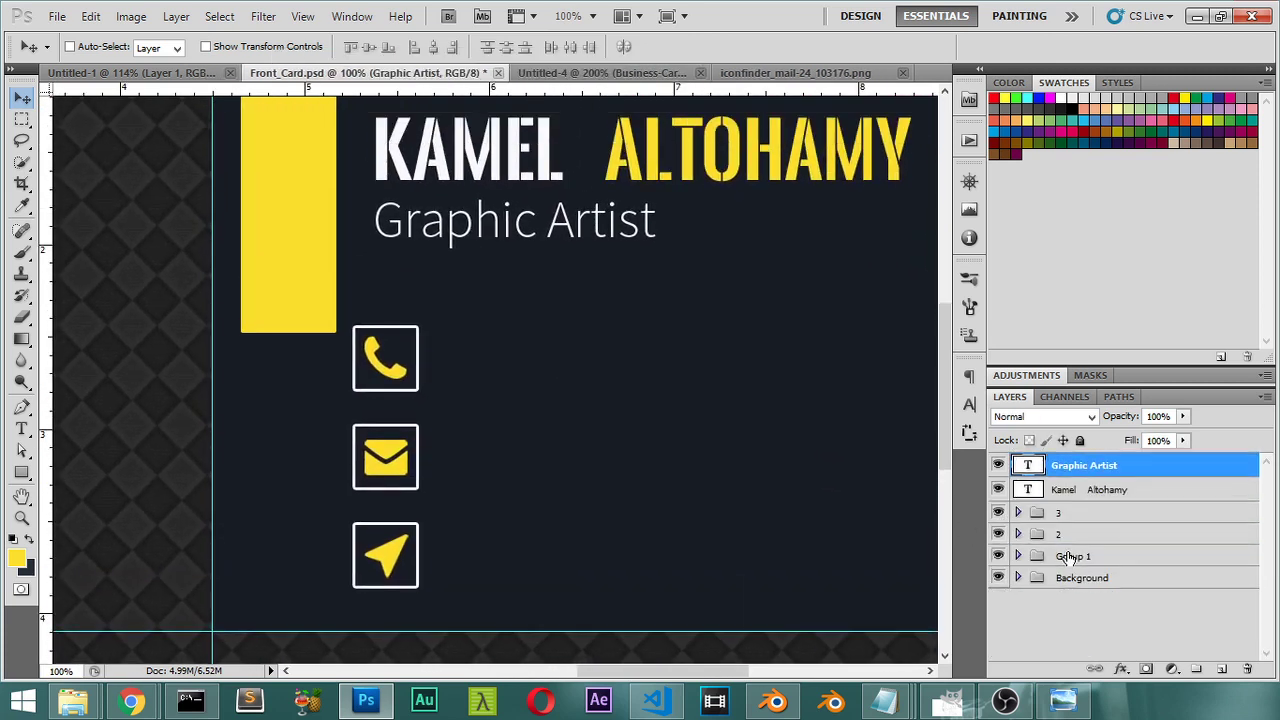
left_click(1050, 491, "shift")
key("ctrl+g")
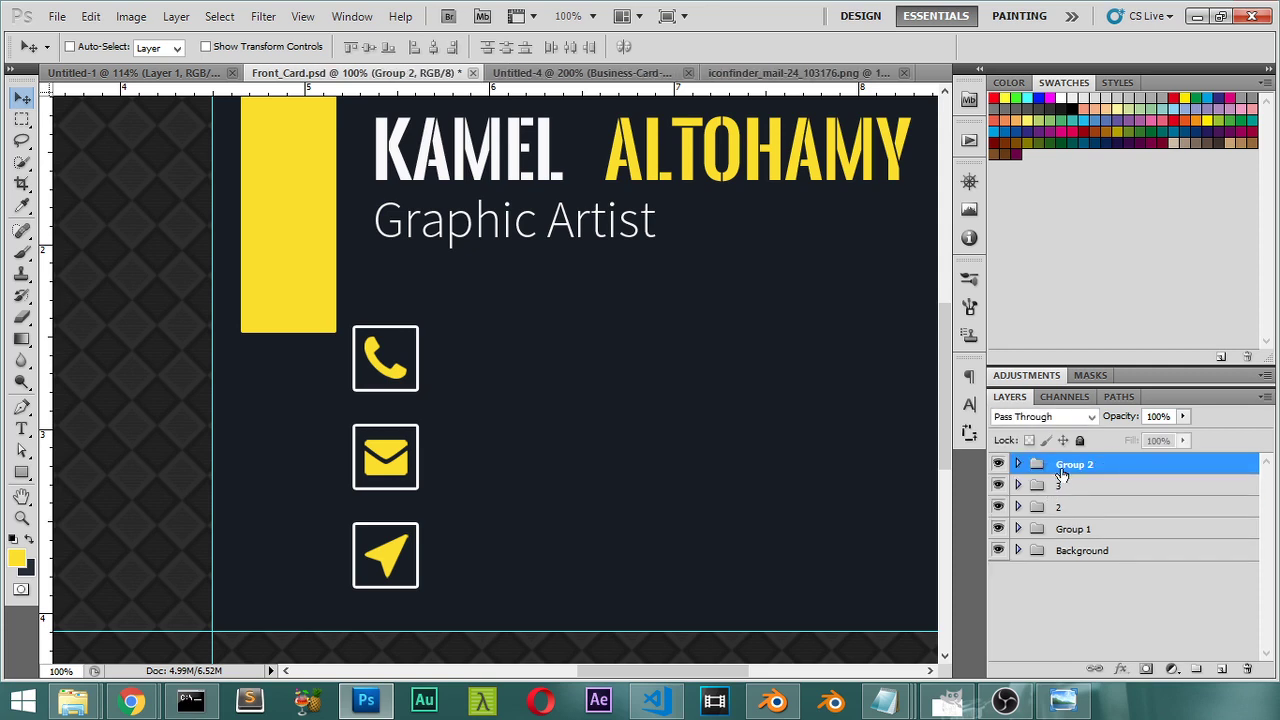
double_click(1071, 467)
type("Name")
key("Return")
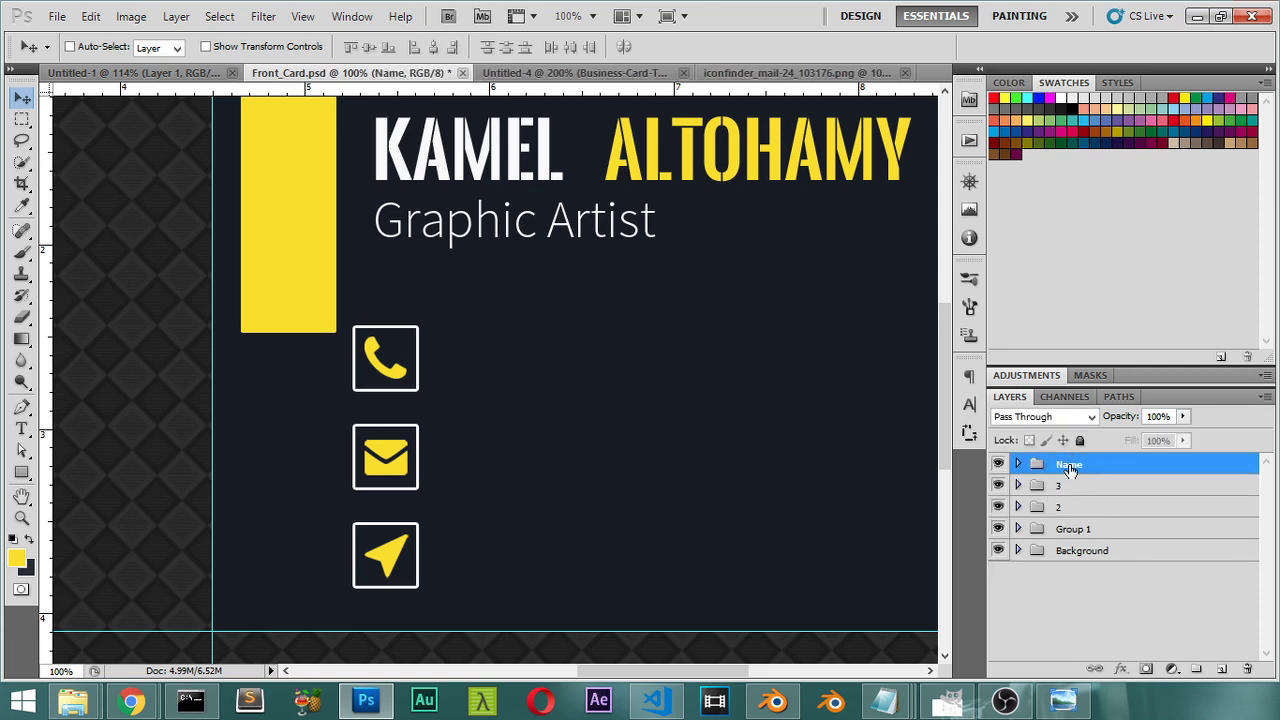
key("ctrl+s")
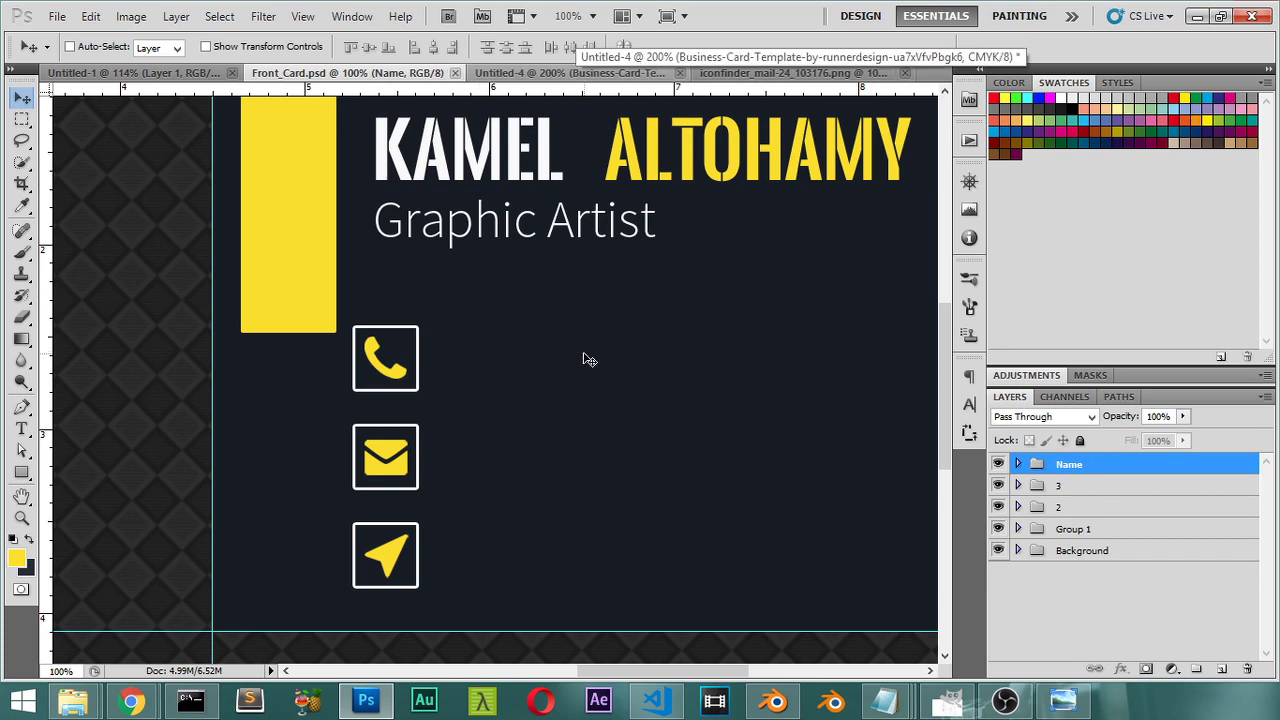
key("ctrl+0")
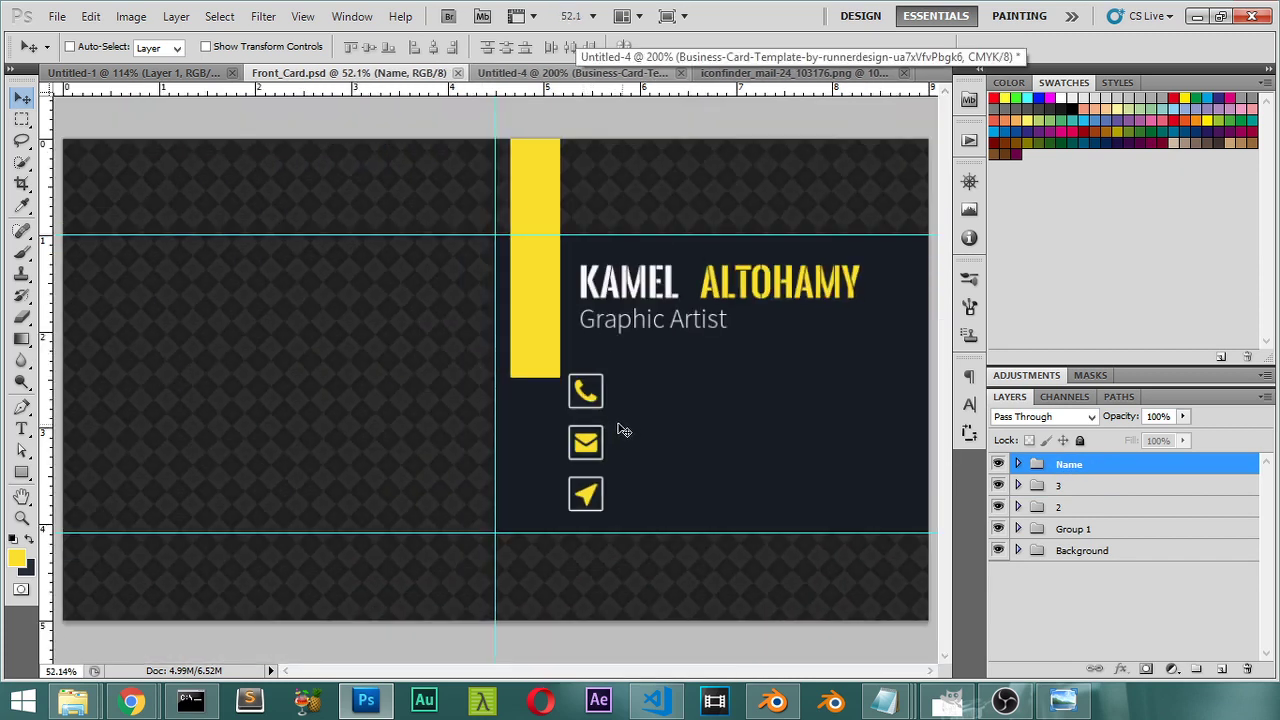
key("t")
key("ctrl+plus")
key("ctrl+plus")
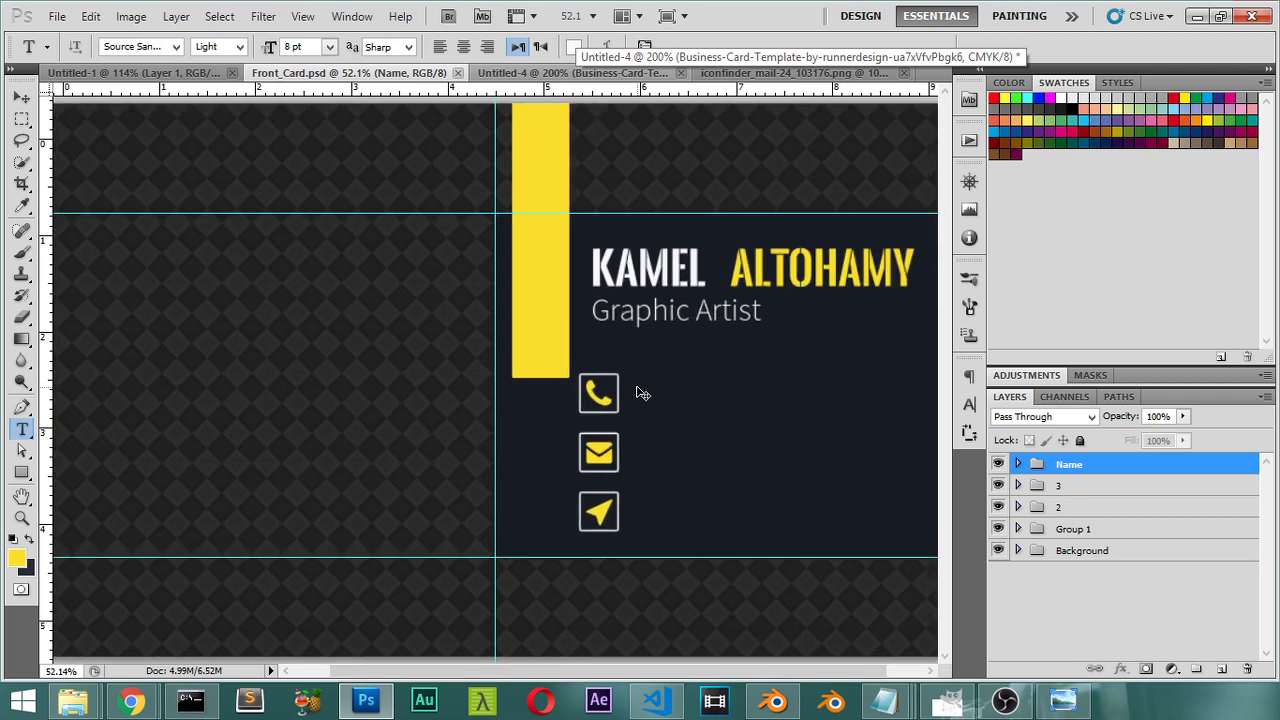
Step: Type the phone number as a new text line beside the phone icon
left_click_drag(638, 385, 520, 370)
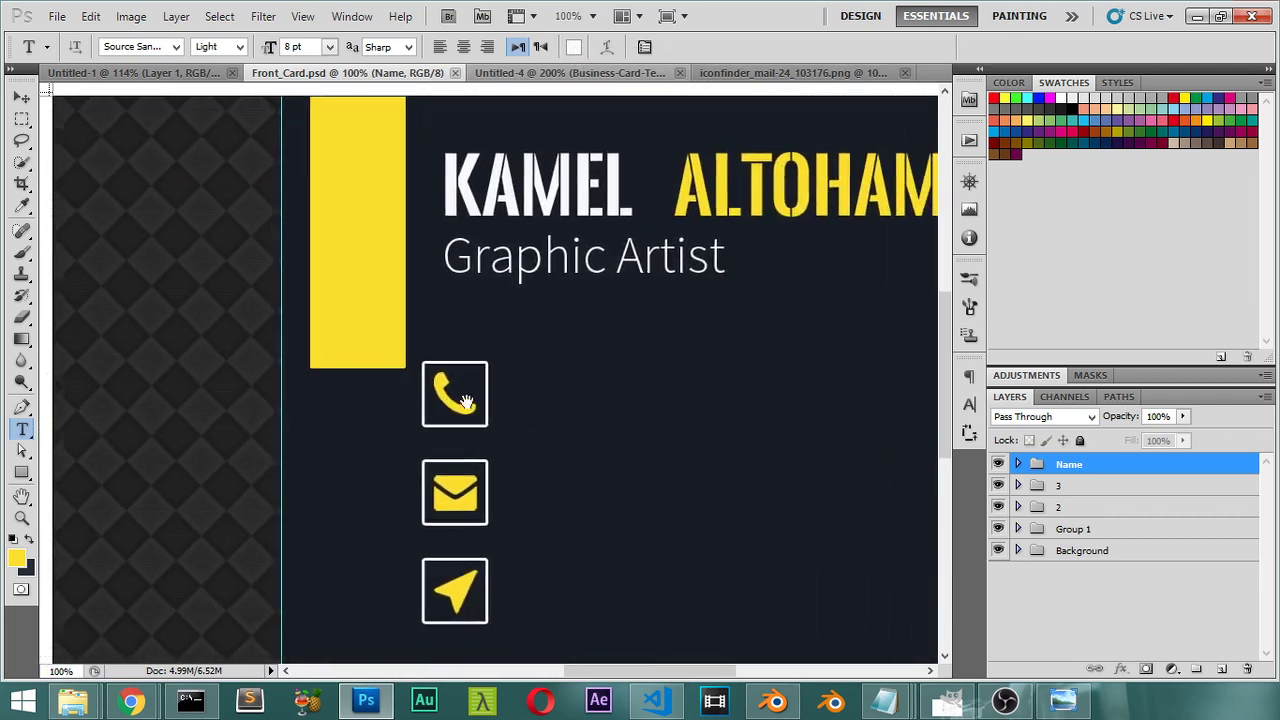
left_click(451, 363)
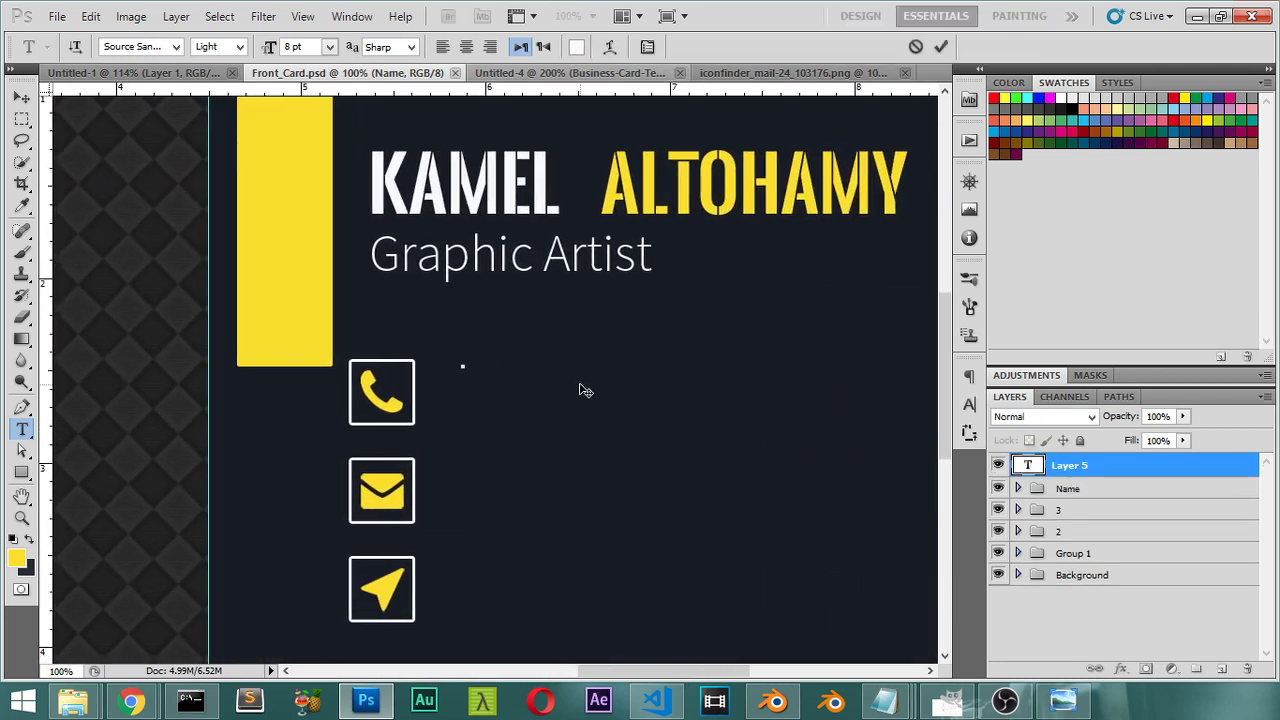
type("+2- 010019")
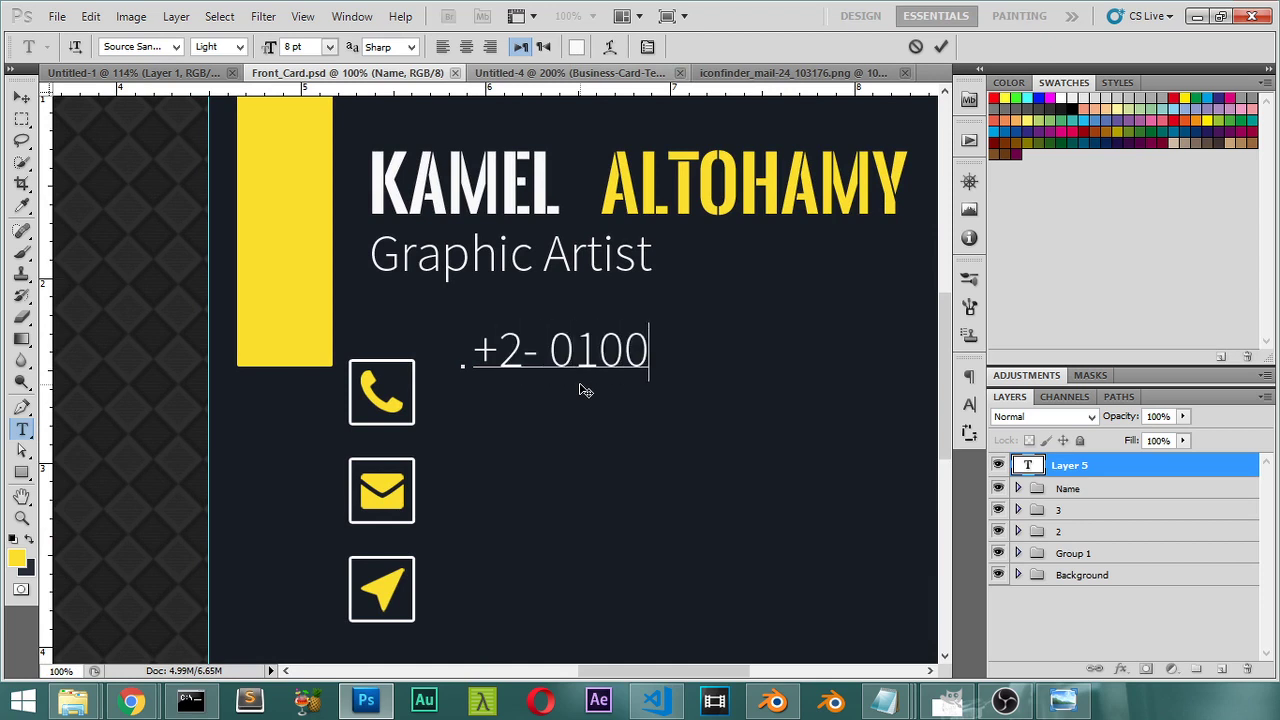
key("BackSpace")
key("BackSpace")
key("BackSpace")
key("BackSpace")
key("BackSpace")
type("12345678")
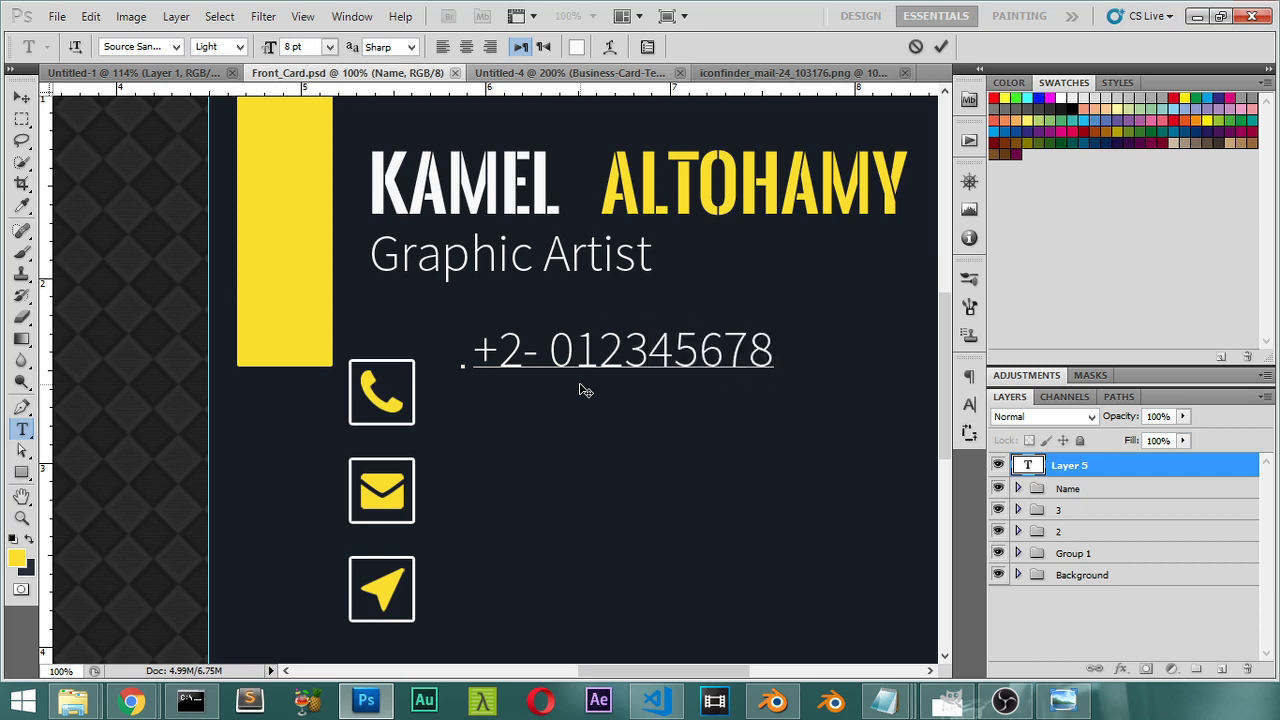
Step: Set the phone number text to 7 pt, commit it and nudge it into place
key("ctrl+a")
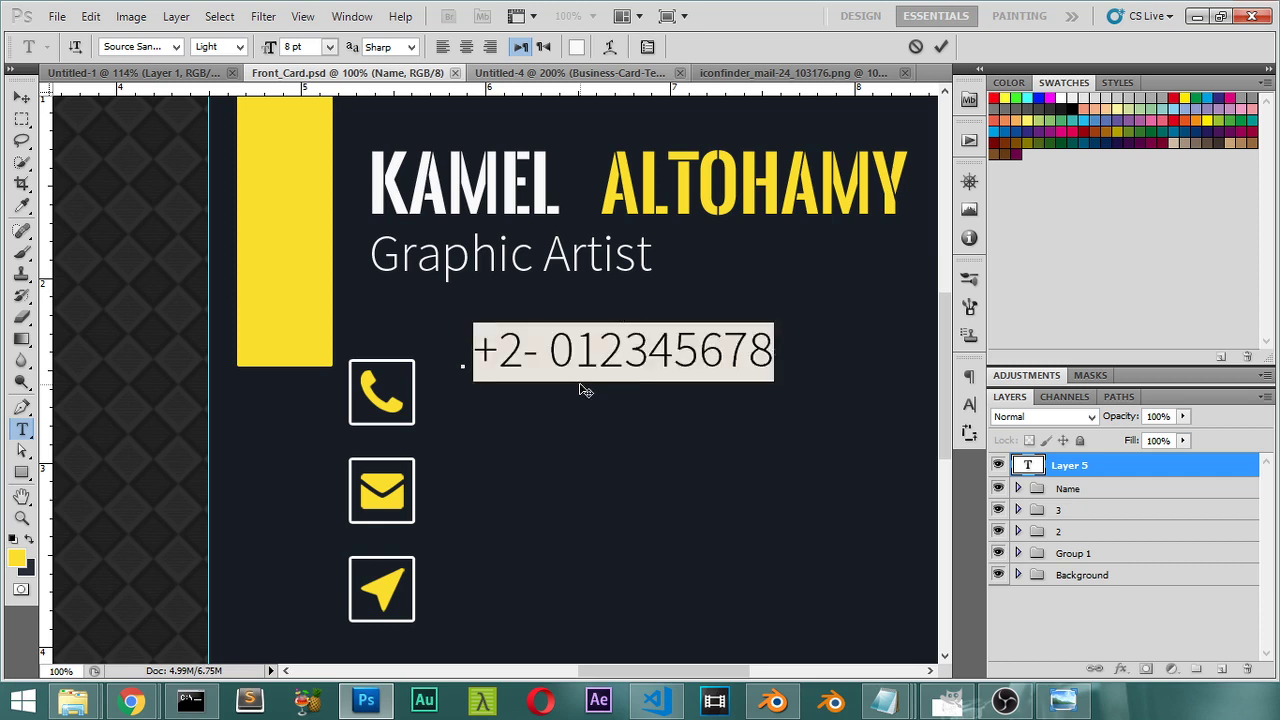
left_click(329, 47)
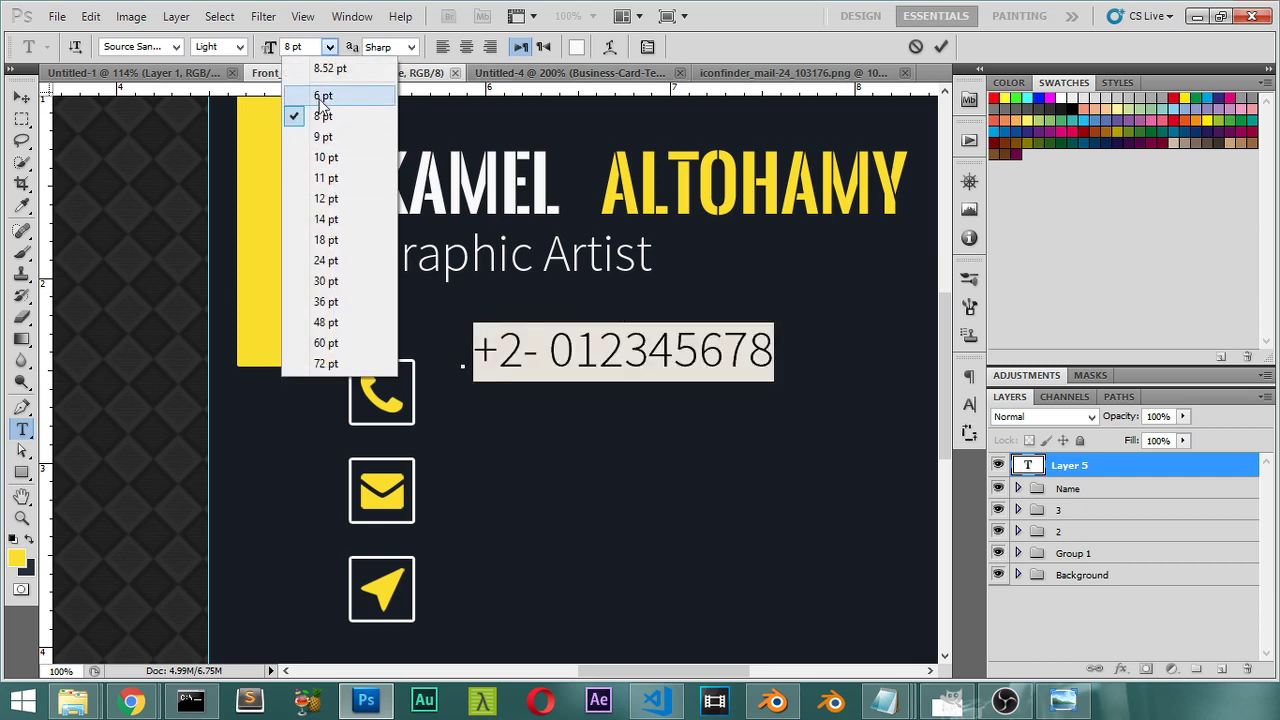
left_click(272, 48)
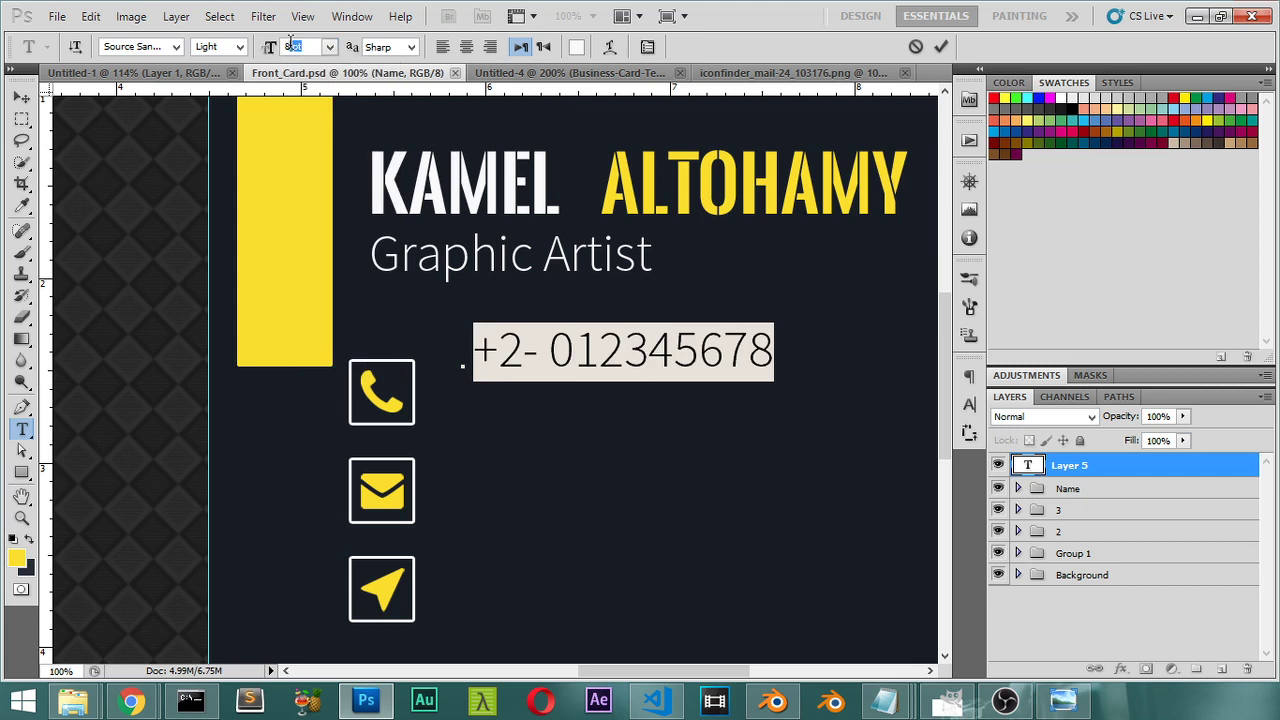
left_click_drag(270, 50, 207, 107)
left_click(21, 97)
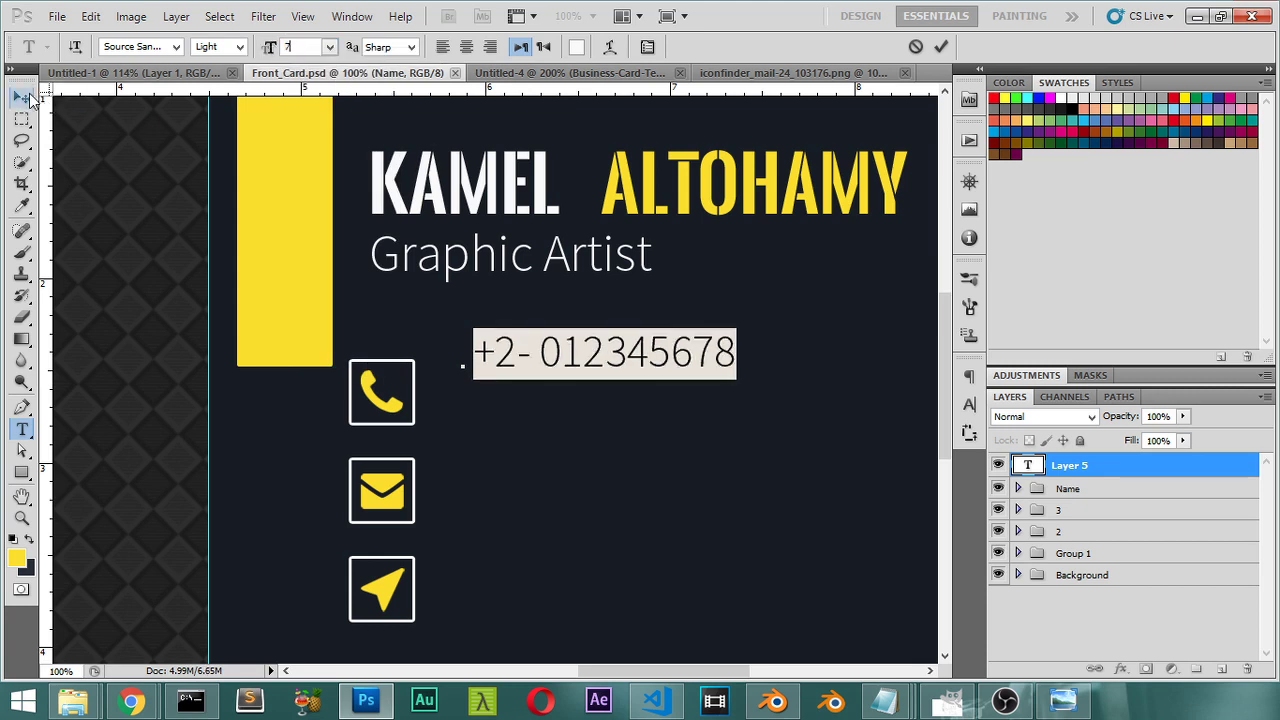
key("shift+Down")
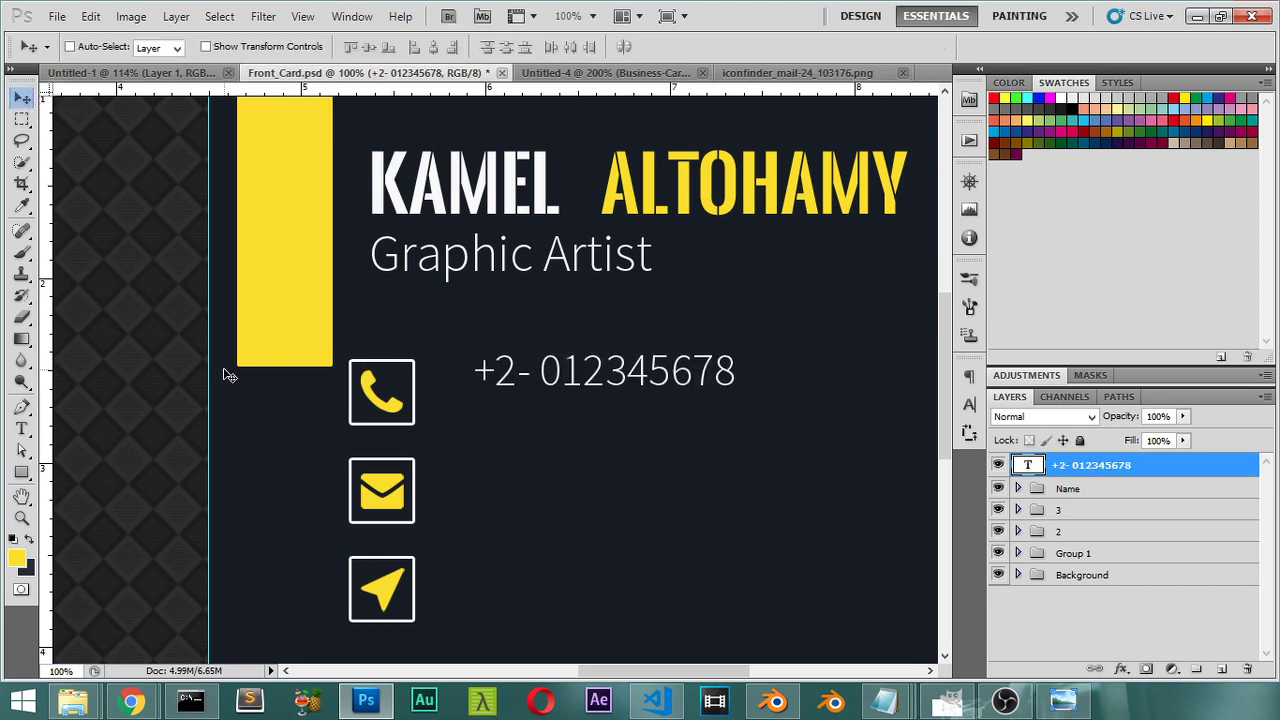
key("shift+Left")
key("shift+Left")
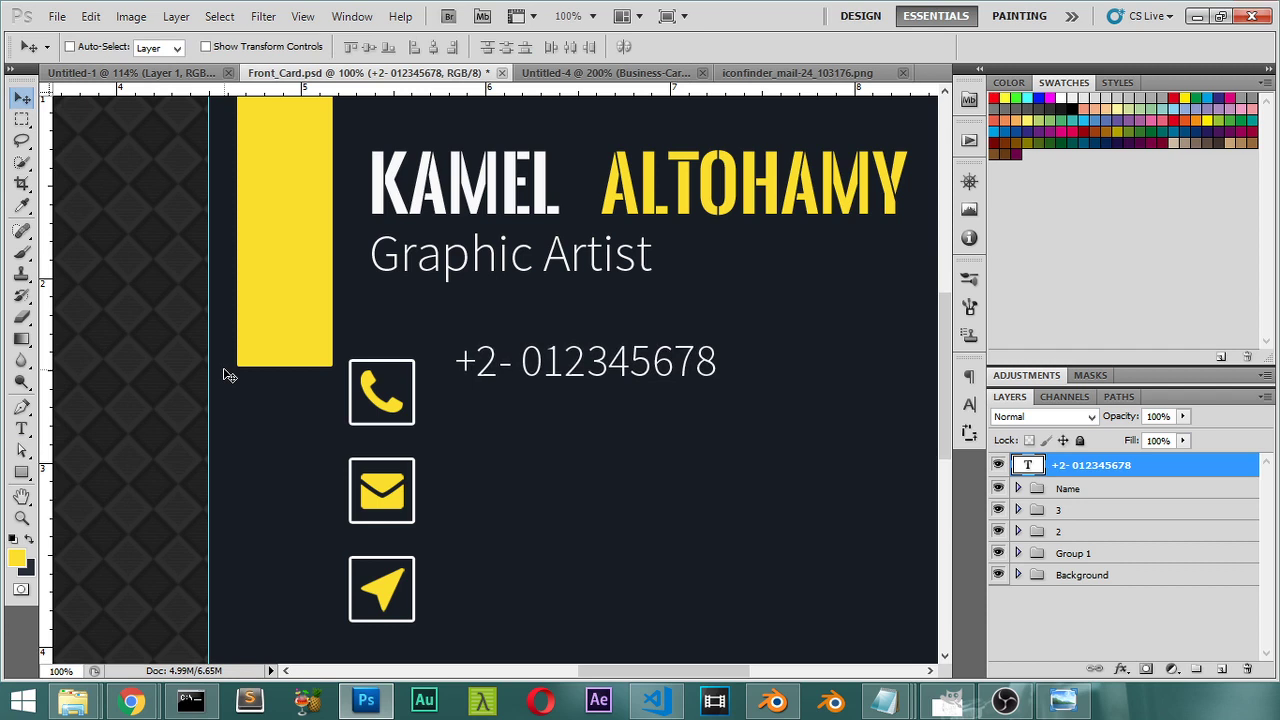
Step: Duplicate the phone number line and position the copy just below the first
key("ctrl+j")
key("shift+Down")
key("shift+Down")
key("shift+Down")
key("shift+Down")
key("shift+Down")
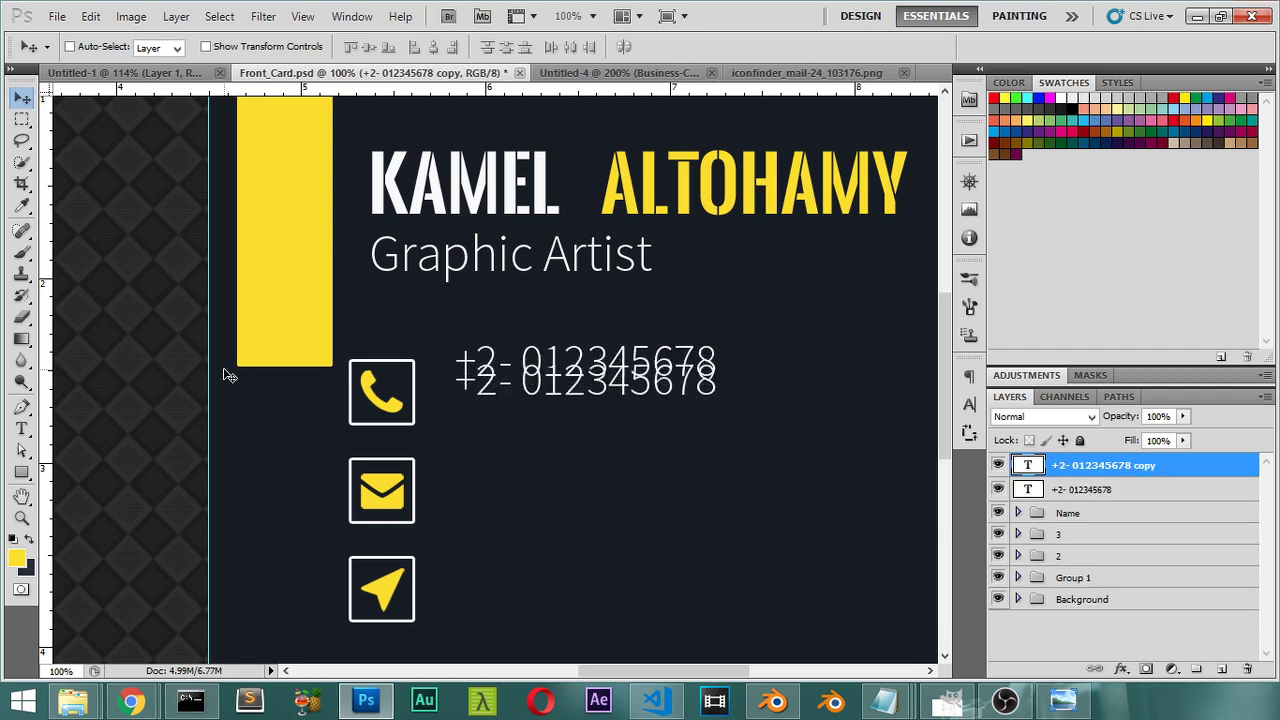
key("shift+Down")
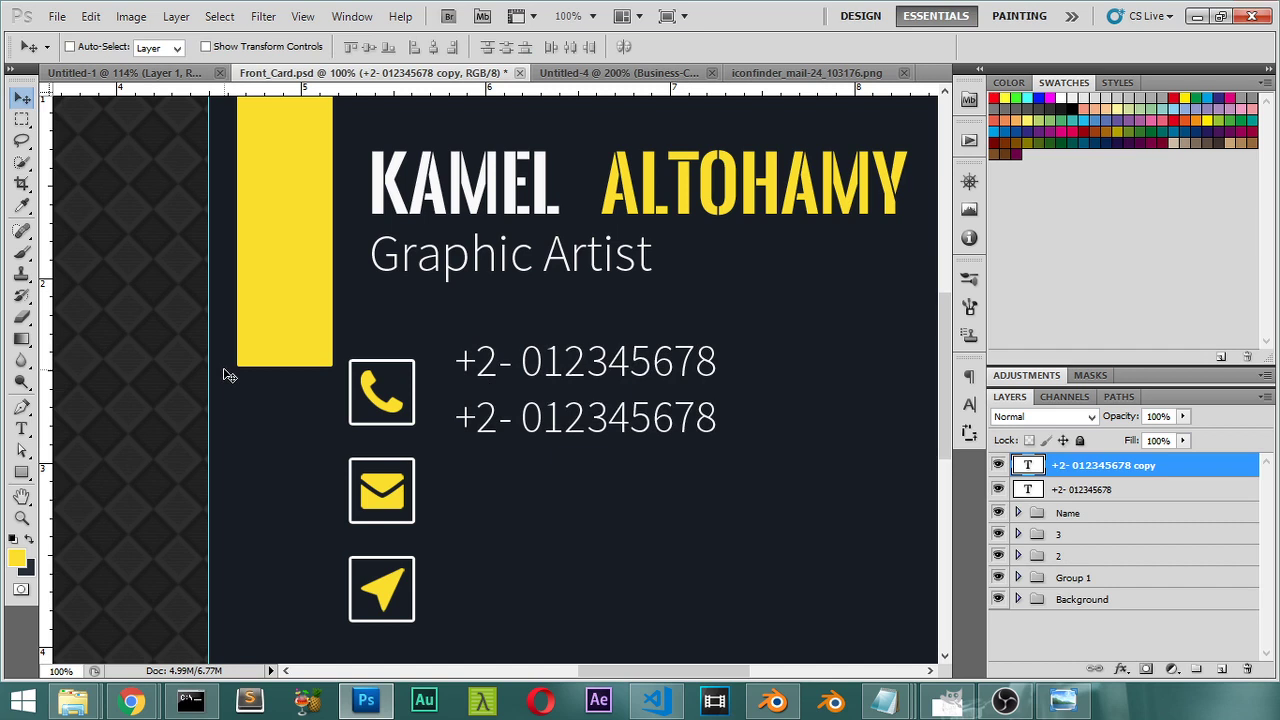
key("shift+Up")
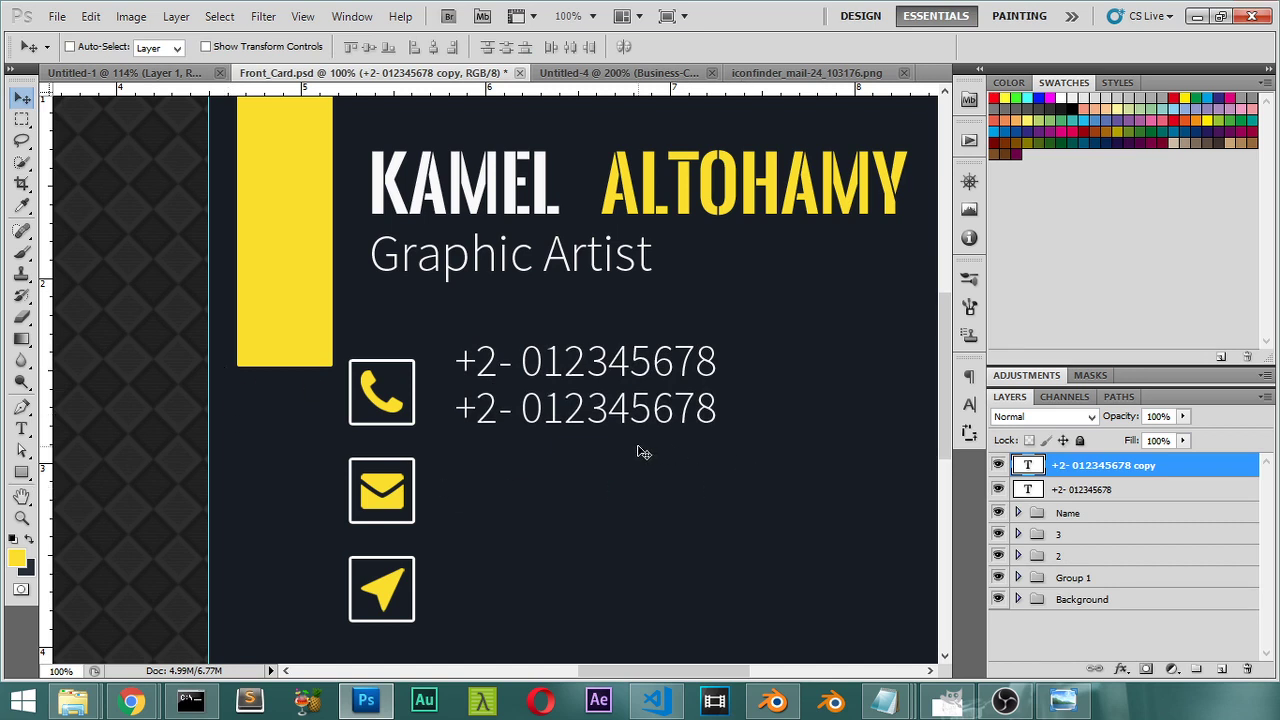
Step: Duplicate the line again beside the envelope icon and replace its text with a sample e-mail address
key("ctrl+j")
left_click_drag(623, 408, 620, 490)
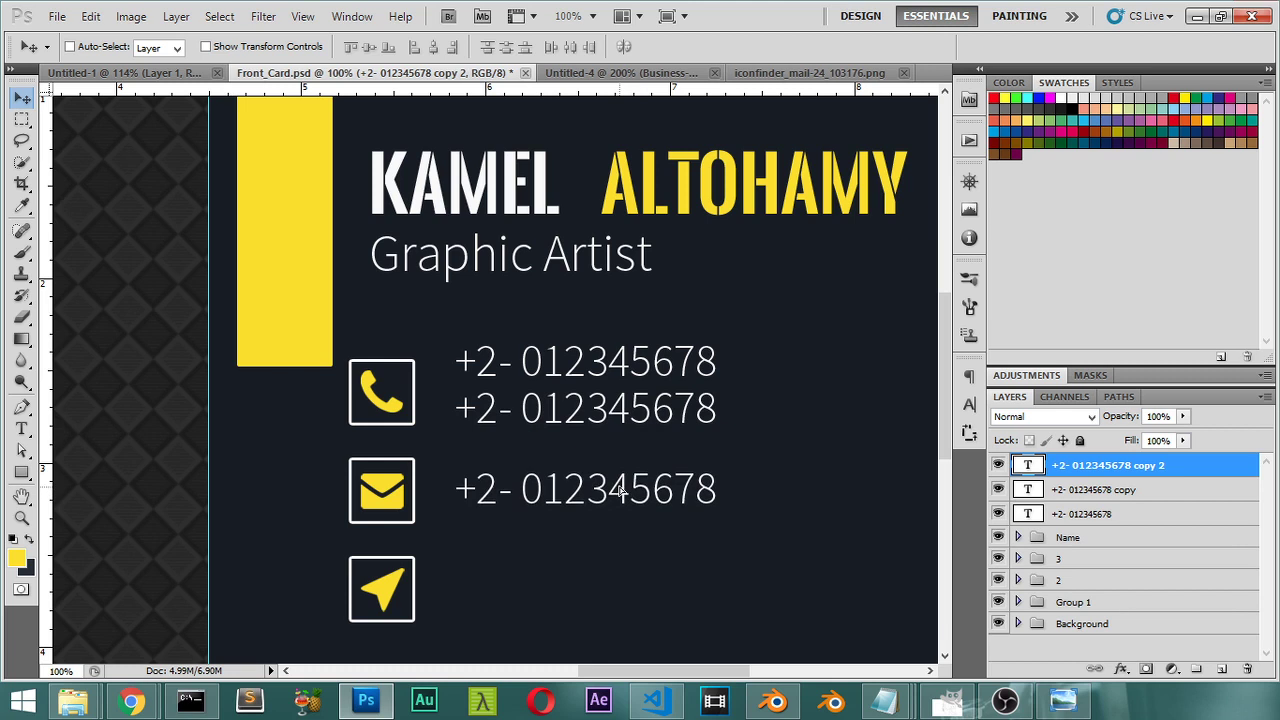
key("t")
triple_click(605, 482)
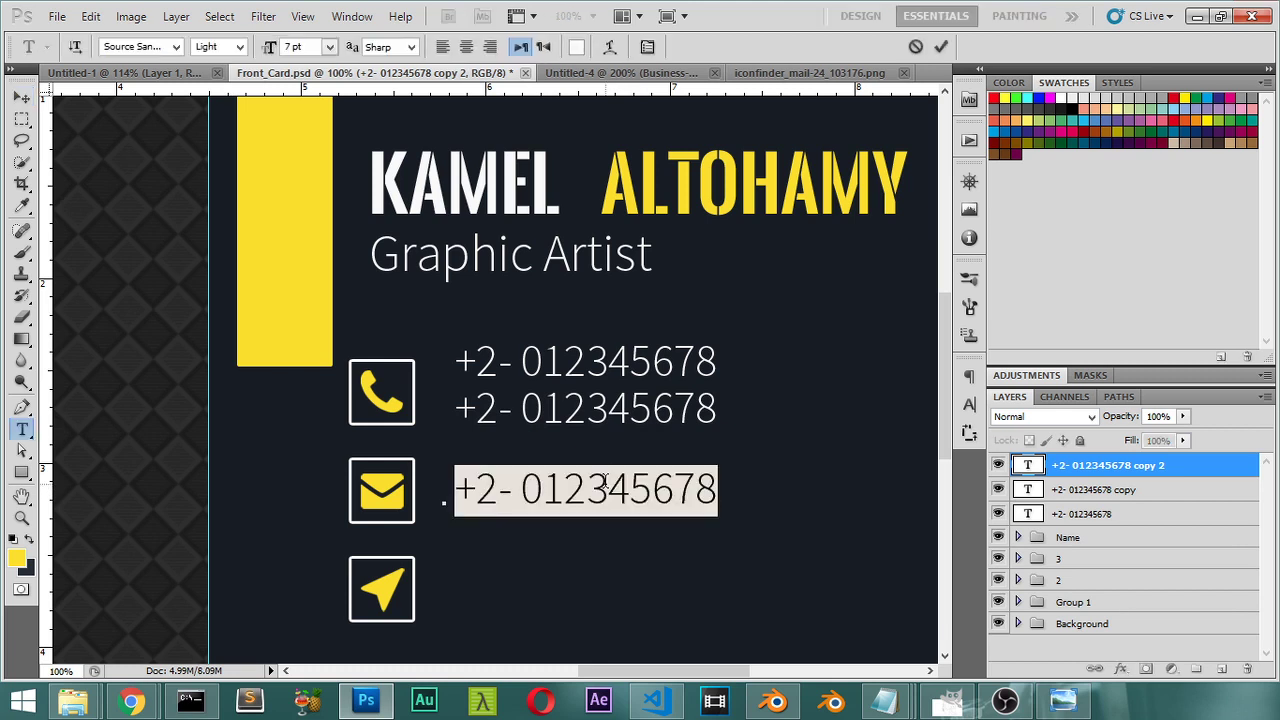
type("examp")
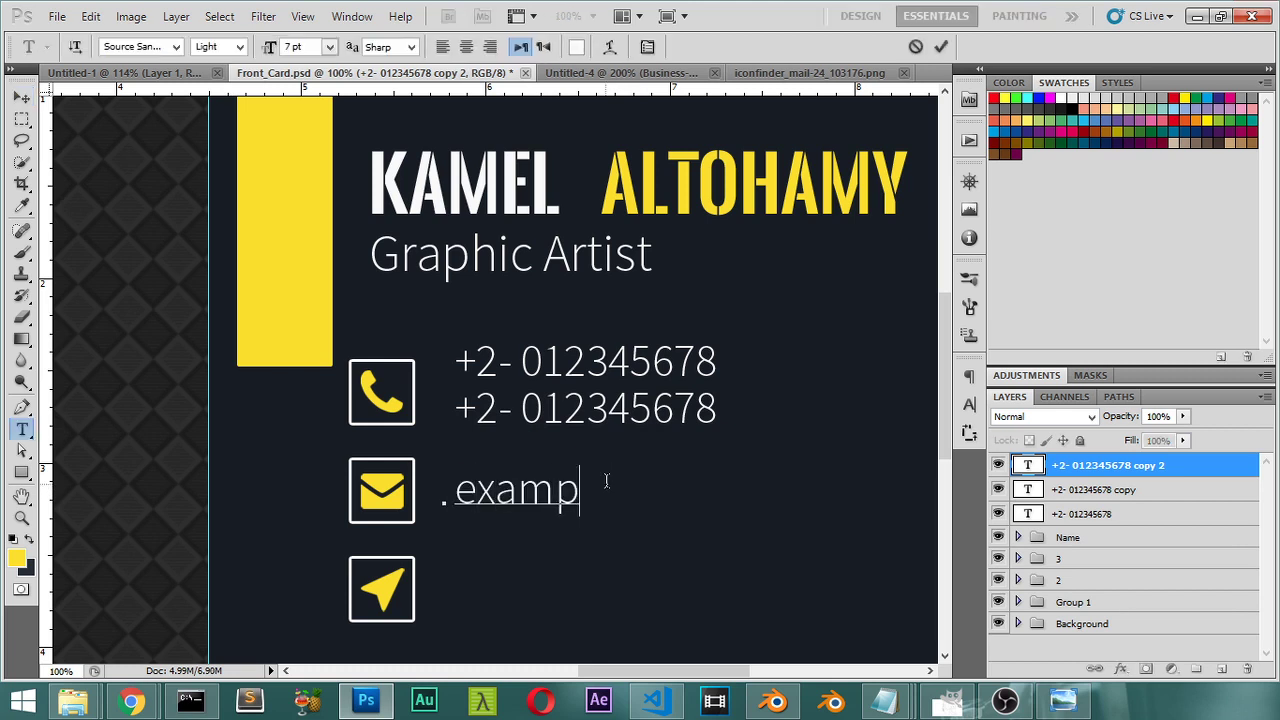
type("le@ma")
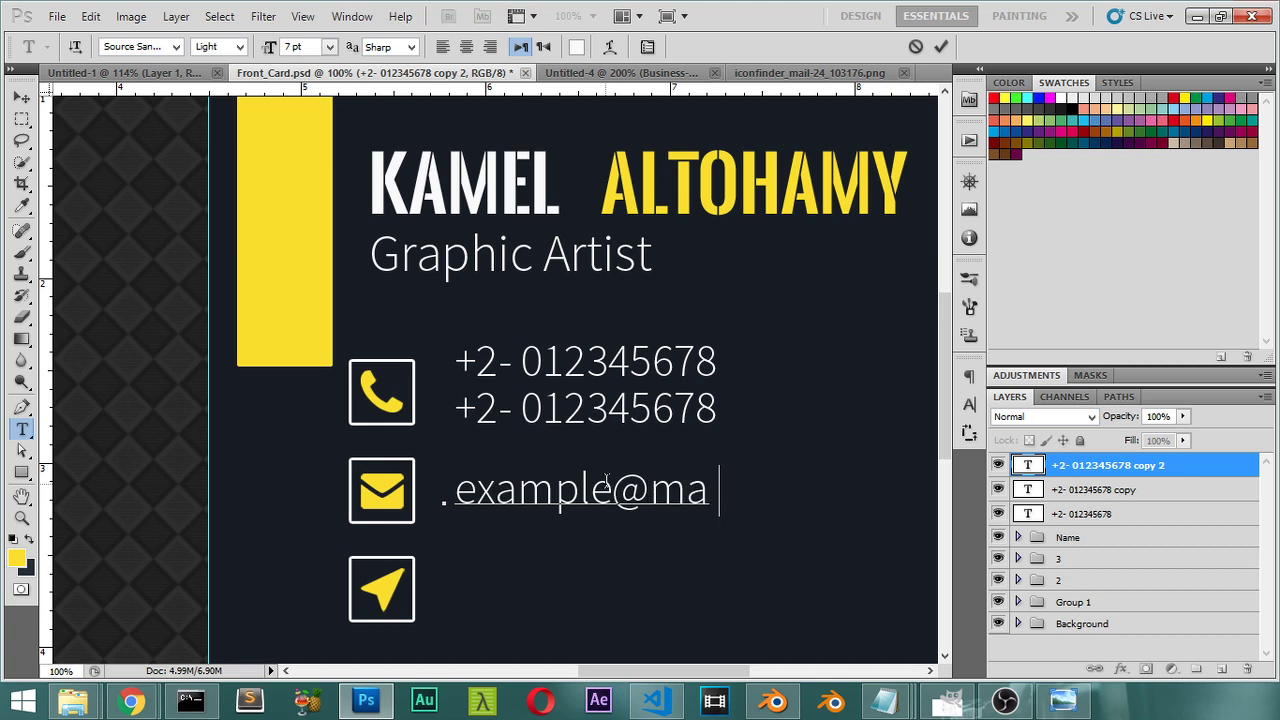
type("il.com")
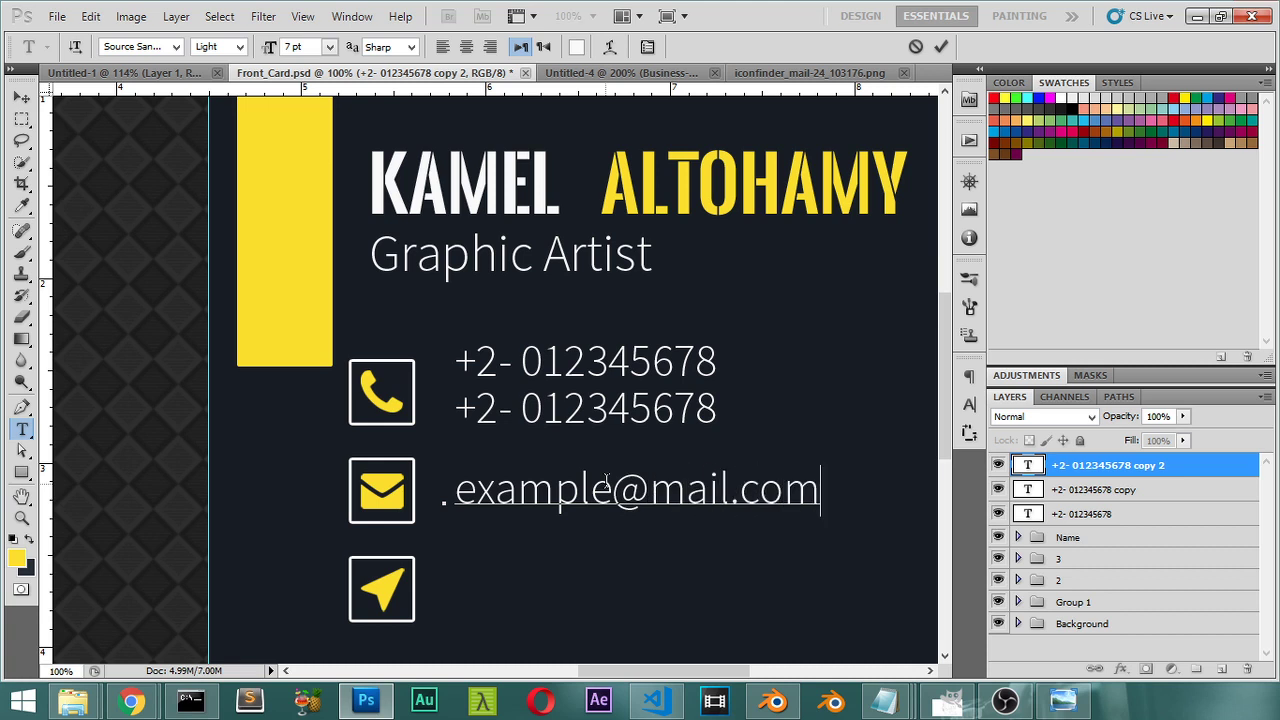
left_click(21, 97)
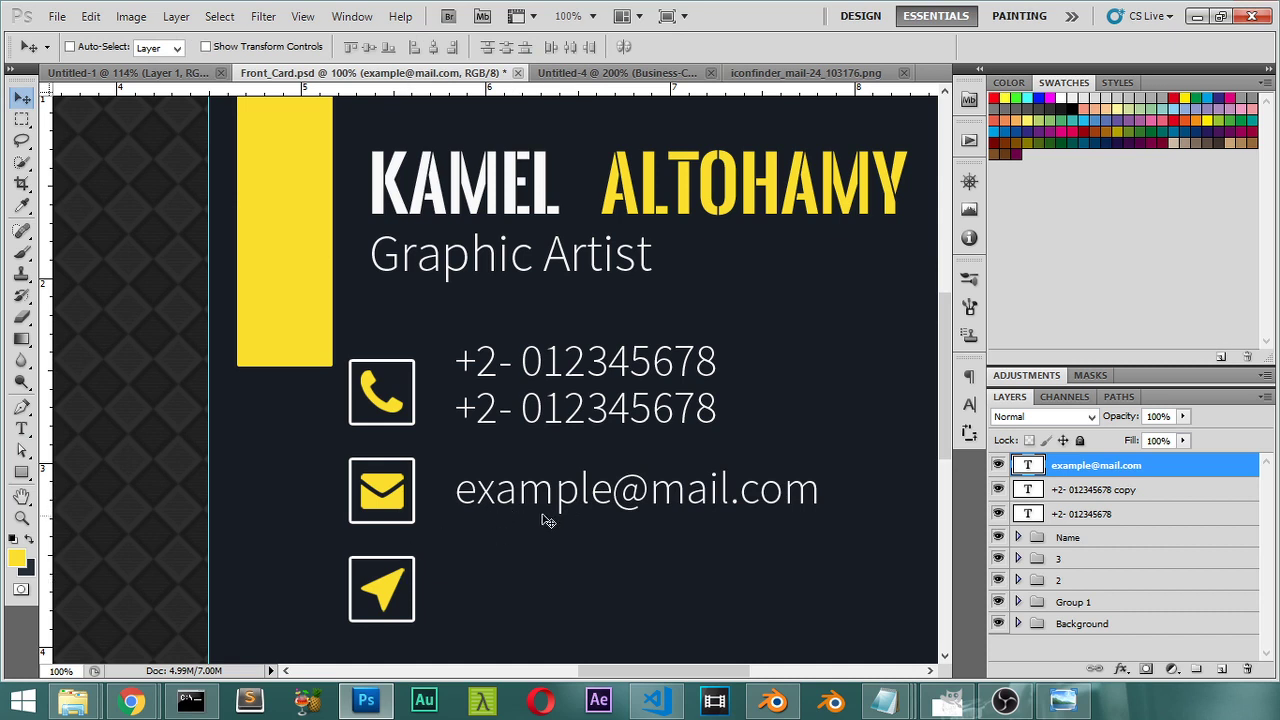
Step: Duplicate the e-mail line beside the paper-plane icon and retype it as 'Egypt, Cairo.'
key("ctrl+j")
left_click_drag(586, 500, 589, 594)
key("t")
triple_click(594, 590)
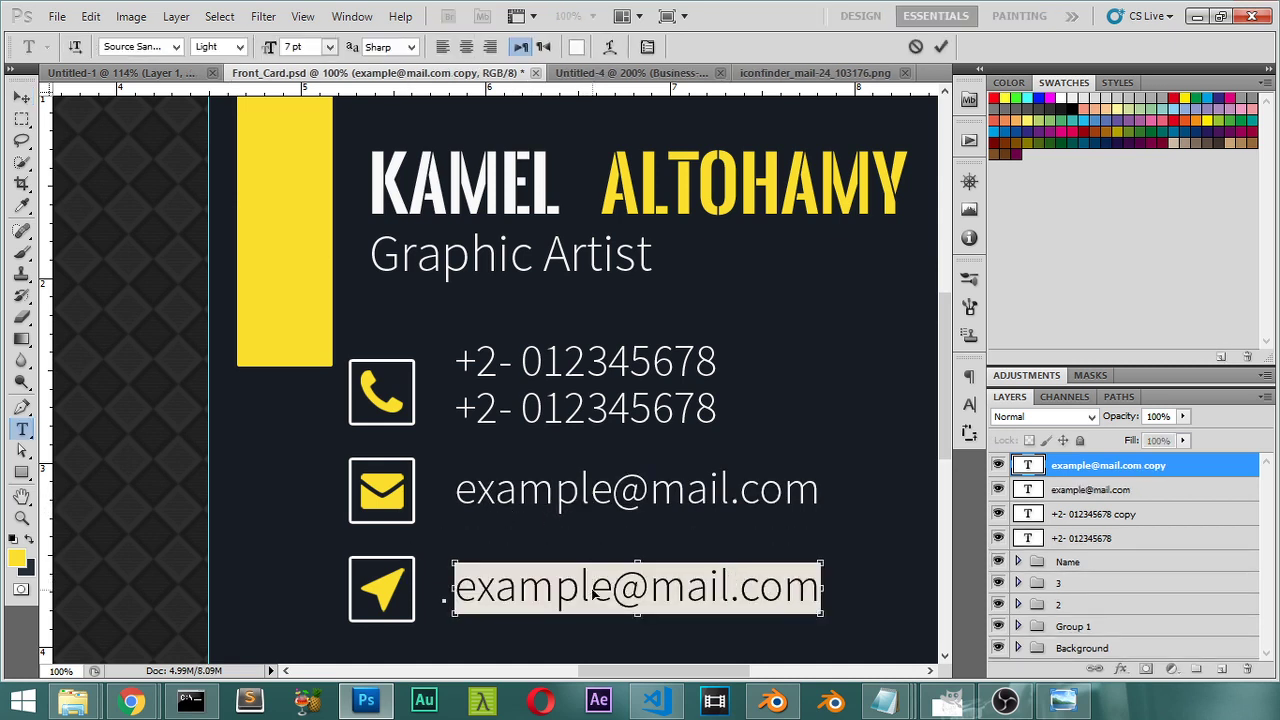
type("Egypt")
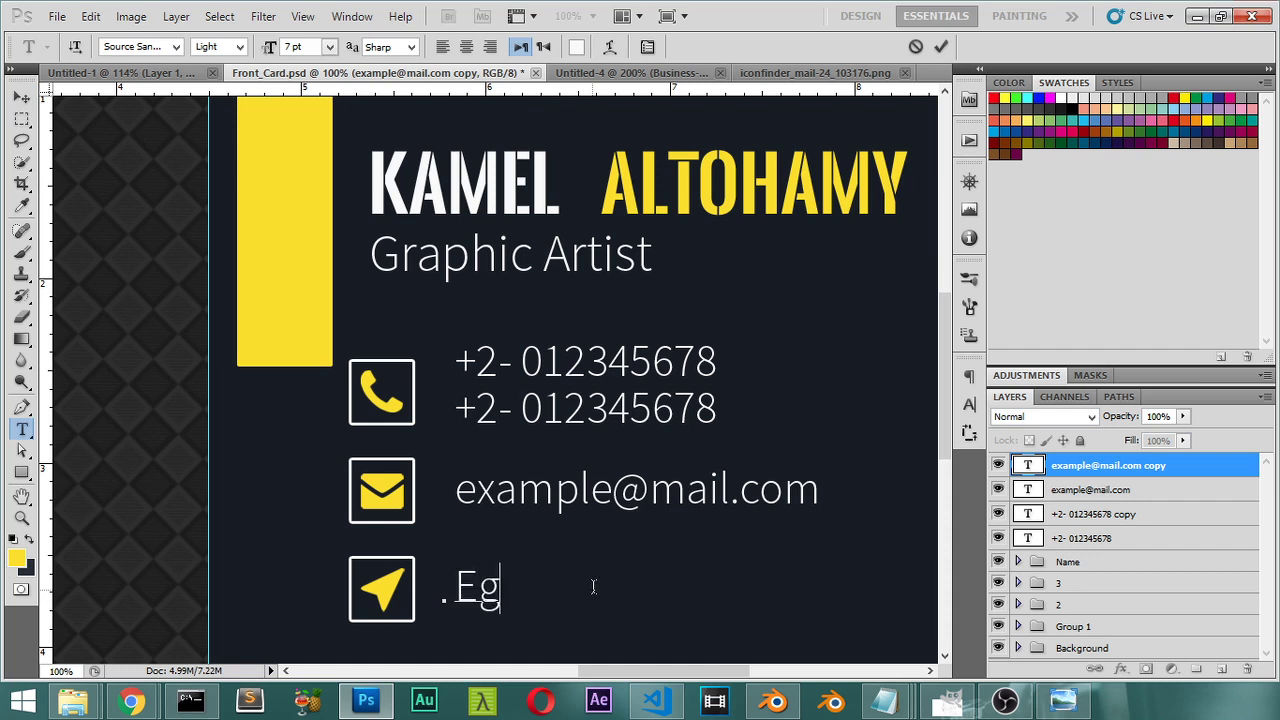
type(", ")
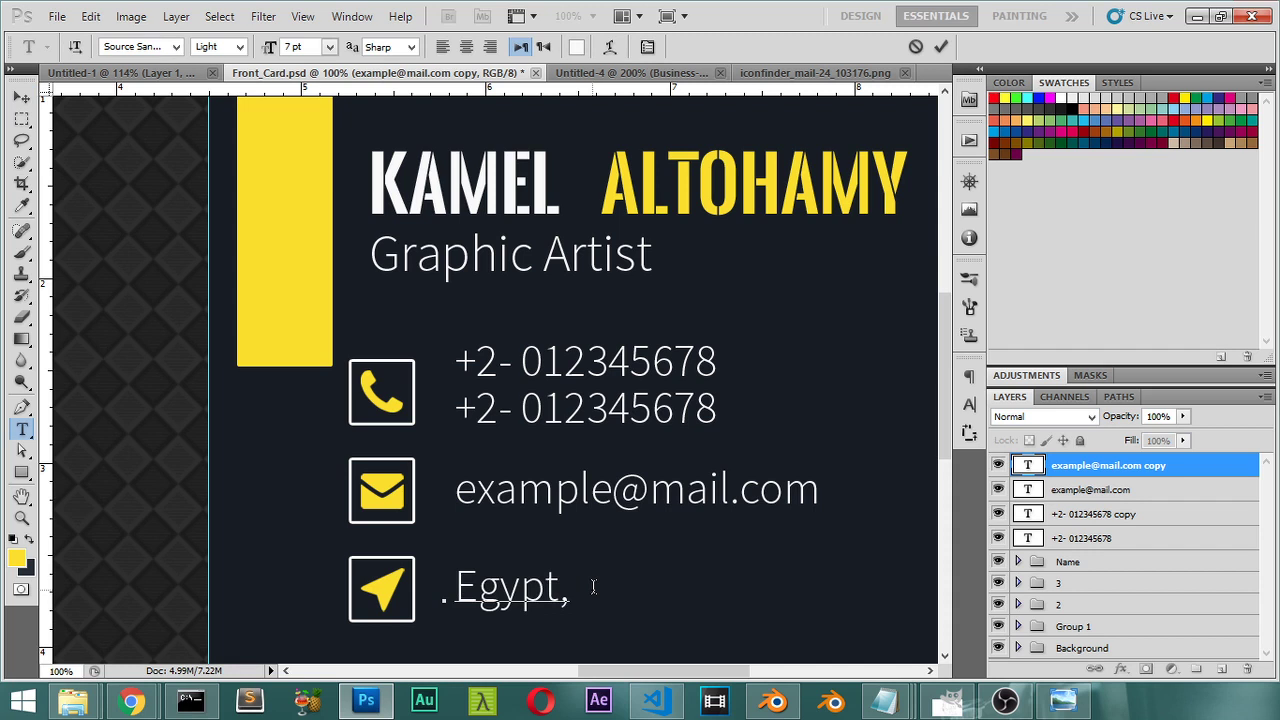
type("Cairo")
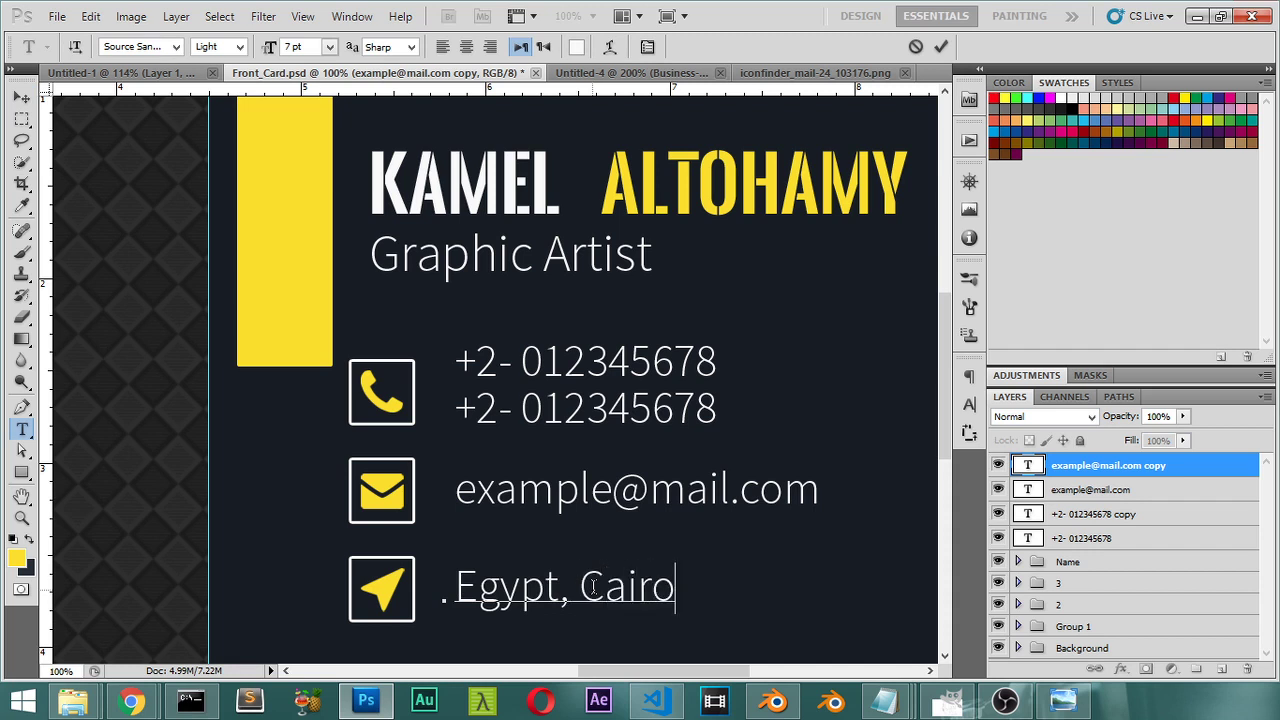
type(".")
left_click(27, 99)
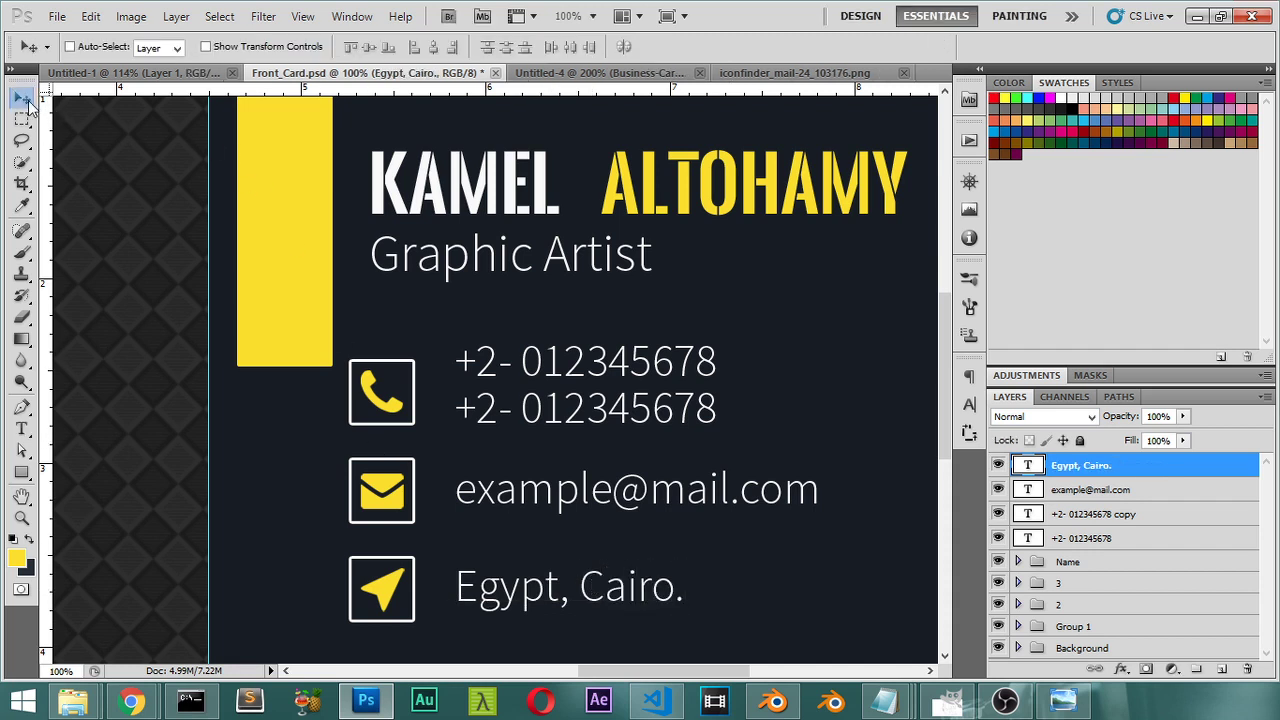
Step: Fit and save Front_Card.psd, compare it with the Untitled-4 mockup, then select Layer 1
key("ctrl+0")
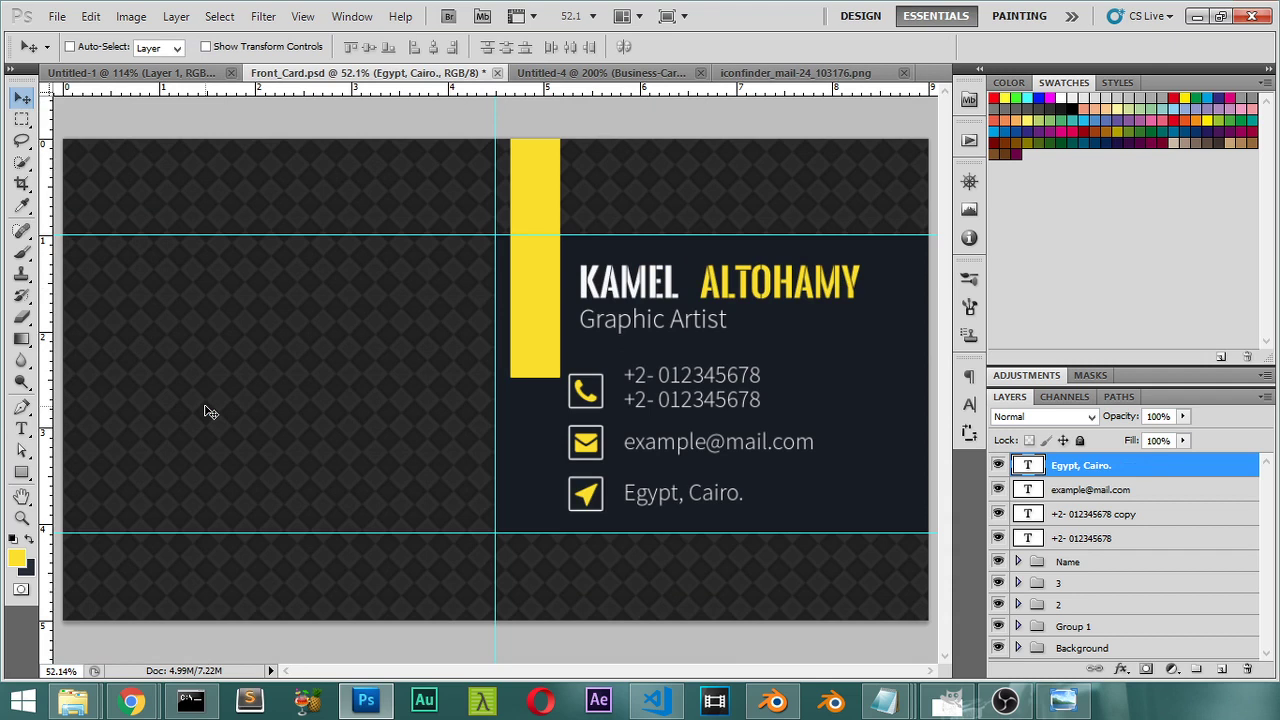
key("ctrl+s")
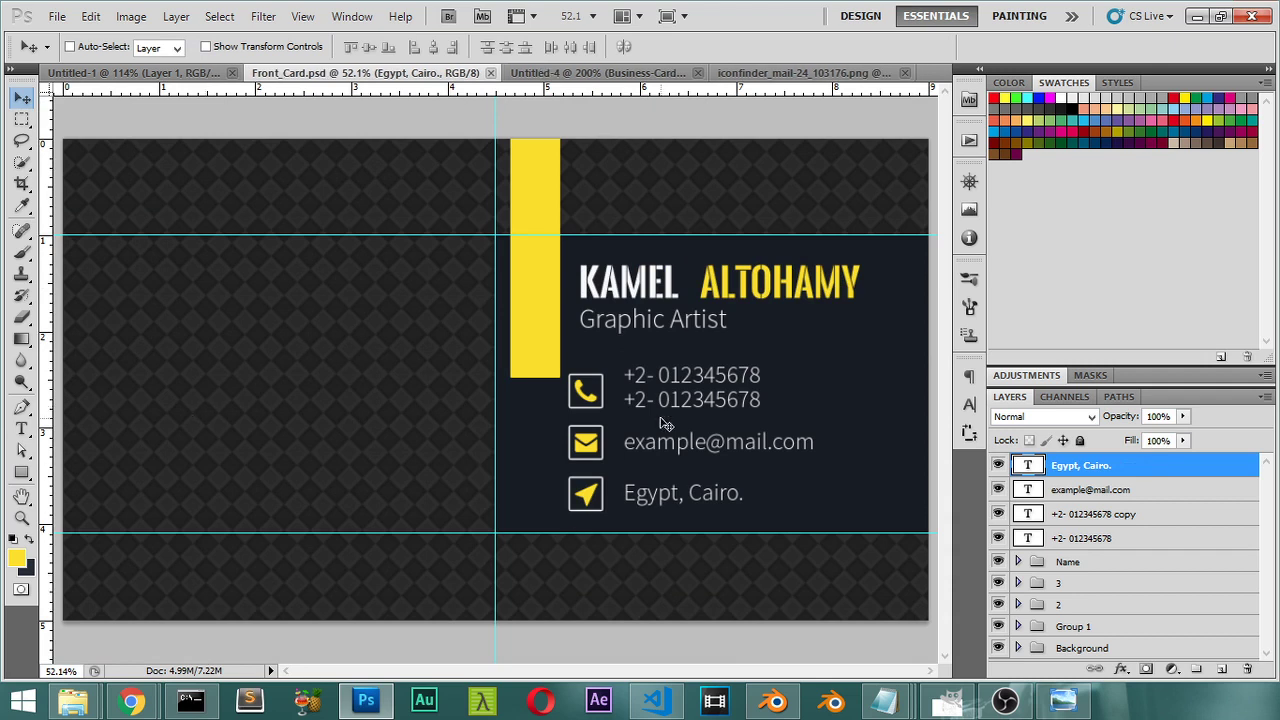
left_click(580, 74)
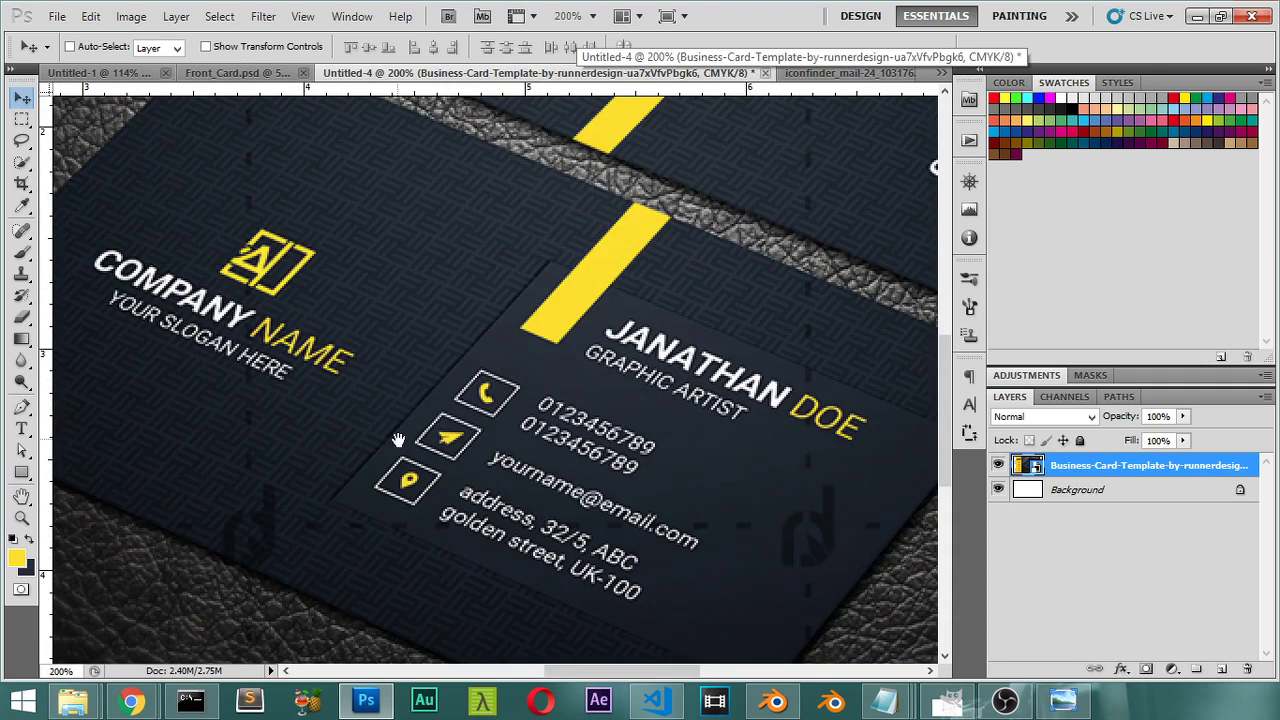
left_click_drag(394, 434, 418, 425)
left_click(256, 73)
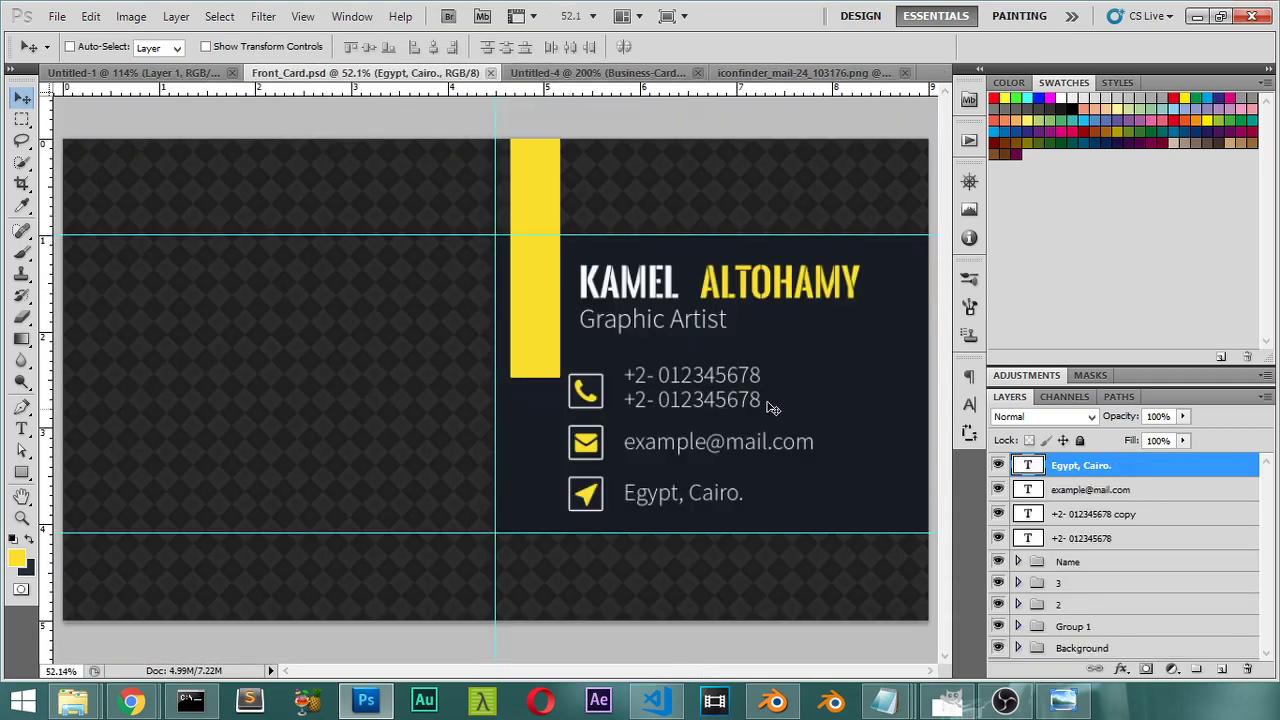
left_click(884, 428, "ctrl")
Step: Enable a Drop Shadow on Layer 1 with a rough angle and 66% opacity
scroll(1115, 620, "down", 2)
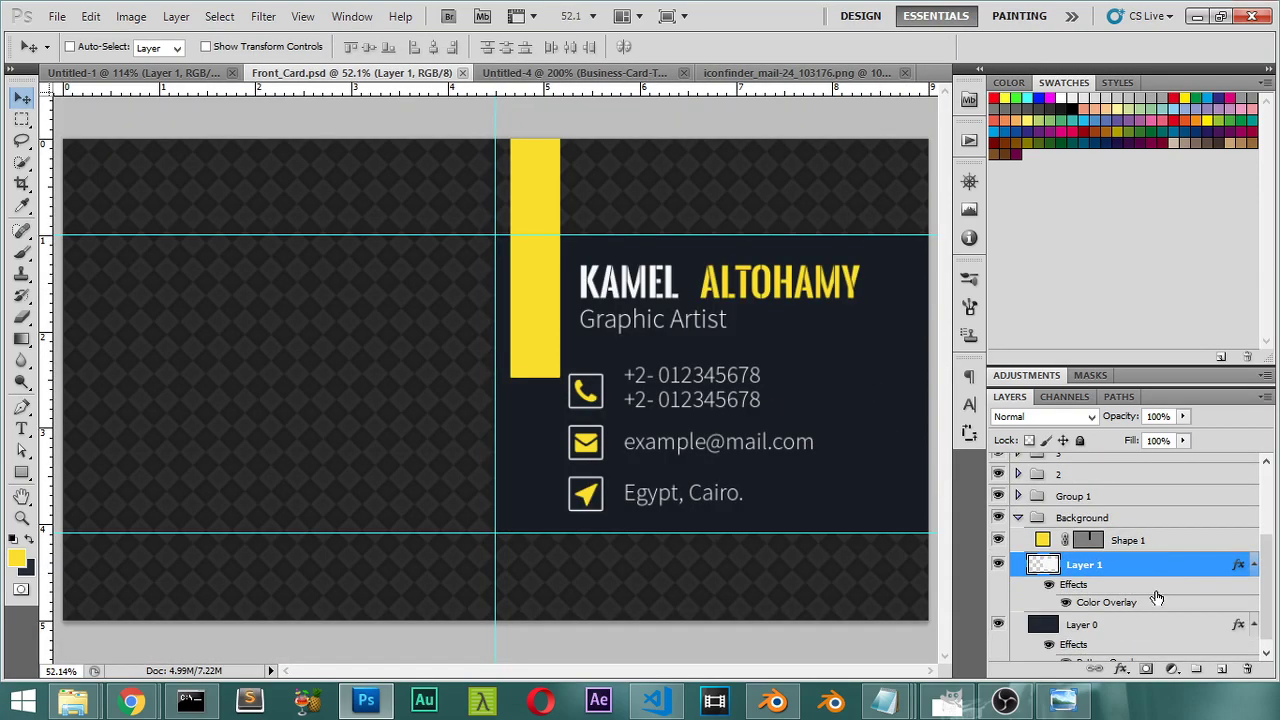
double_click(1174, 576)
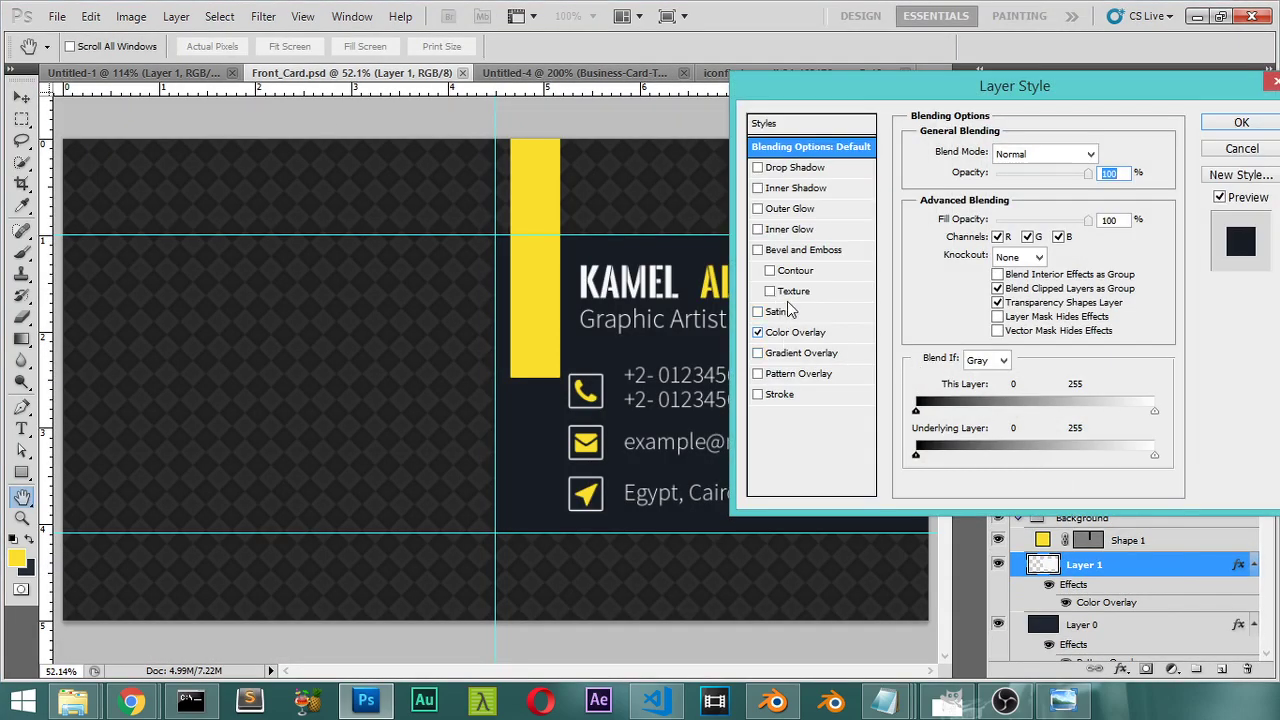
left_click(779, 168)
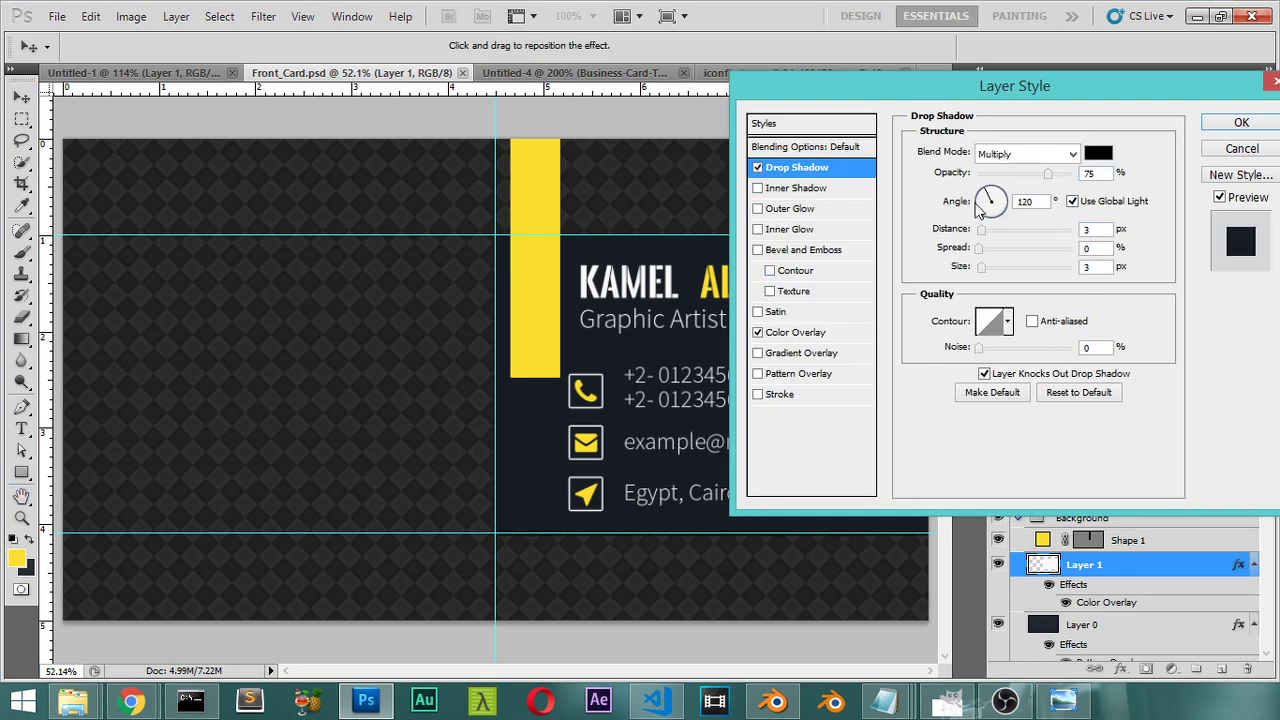
left_click(1007, 203)
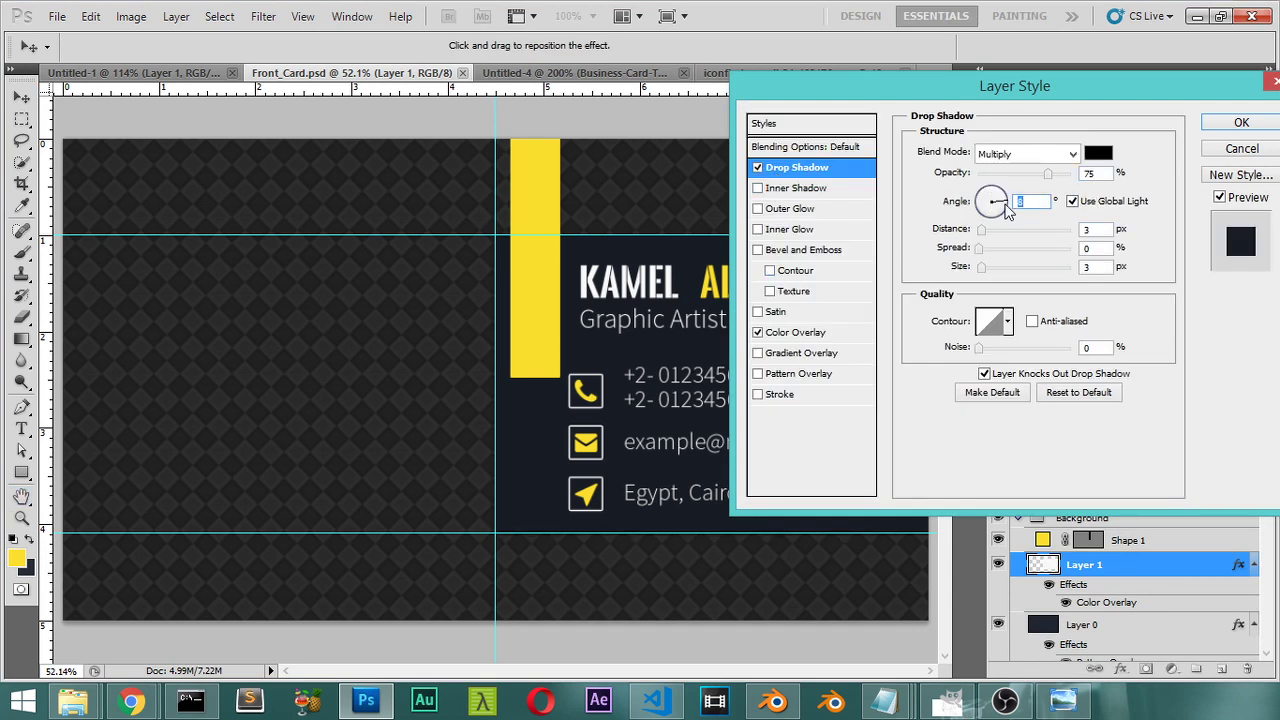
left_click(1013, 205)
left_click_drag(1048, 176, 1039, 176)
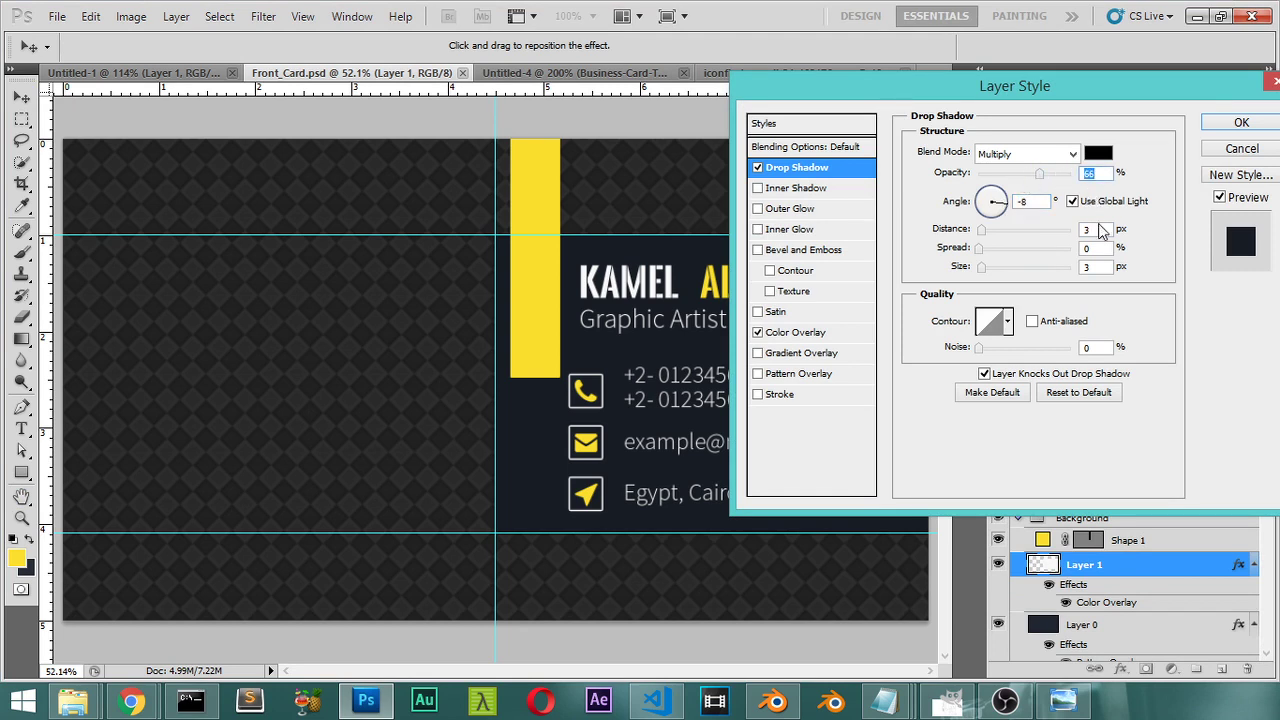
Step: Set the shadow spread to 2% and its size to 22 px
left_click(1092, 229)
type("4")
left_click(1097, 249)
type("2")
key("Tab")
key("Down")
left_click(996, 268)
left_click(988, 268)
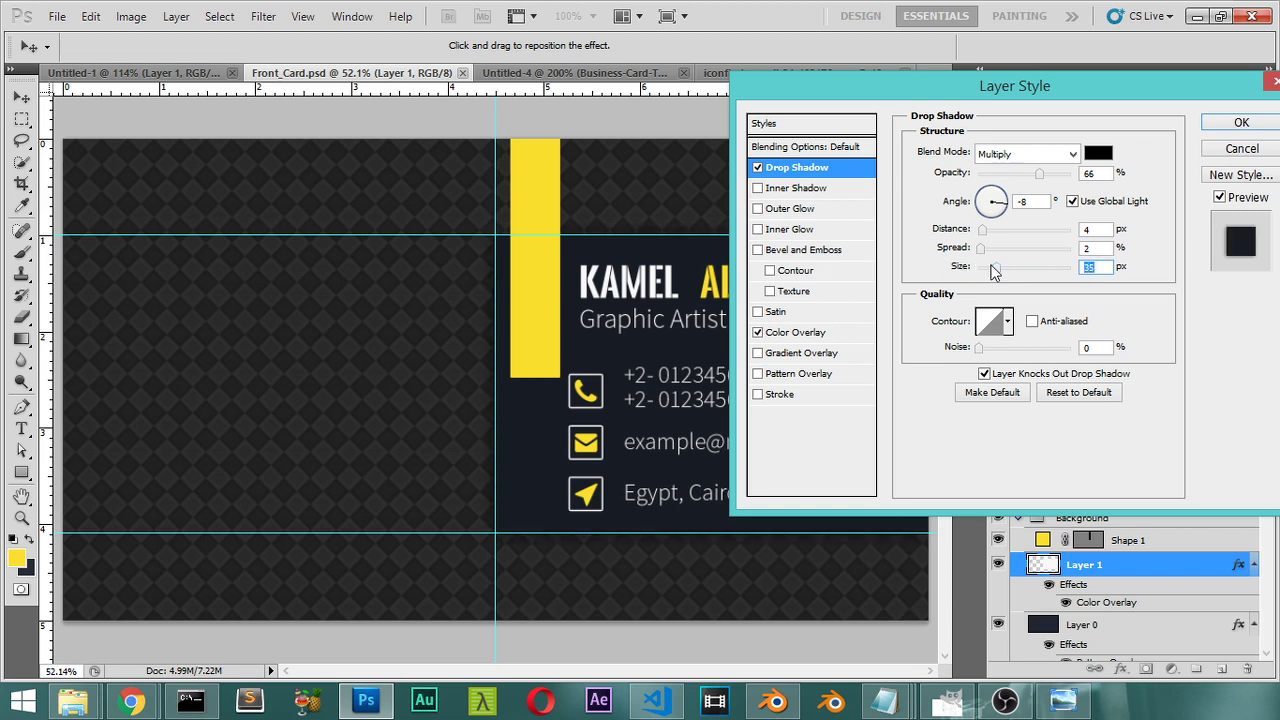
type("22")
Step: Set shadow distance 10 px, angle 0°, opacity about 86%, and apply it
double_click(1094, 229)
type("1")
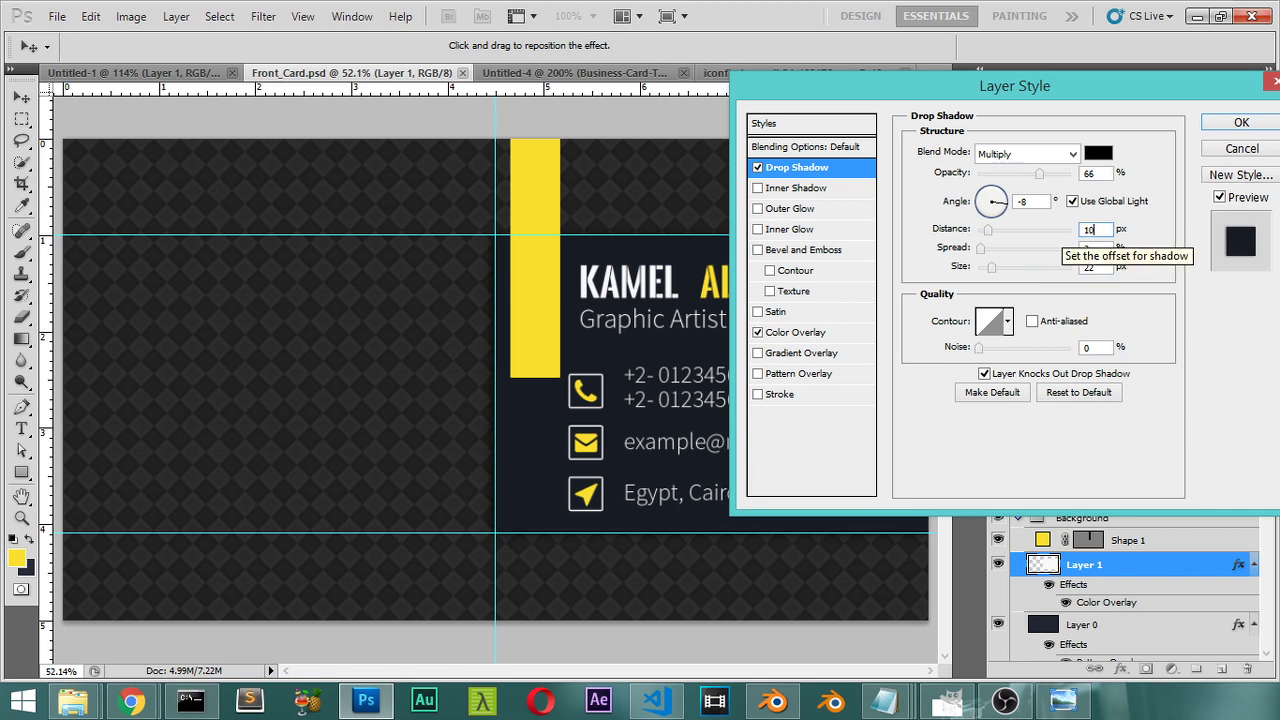
type("0")
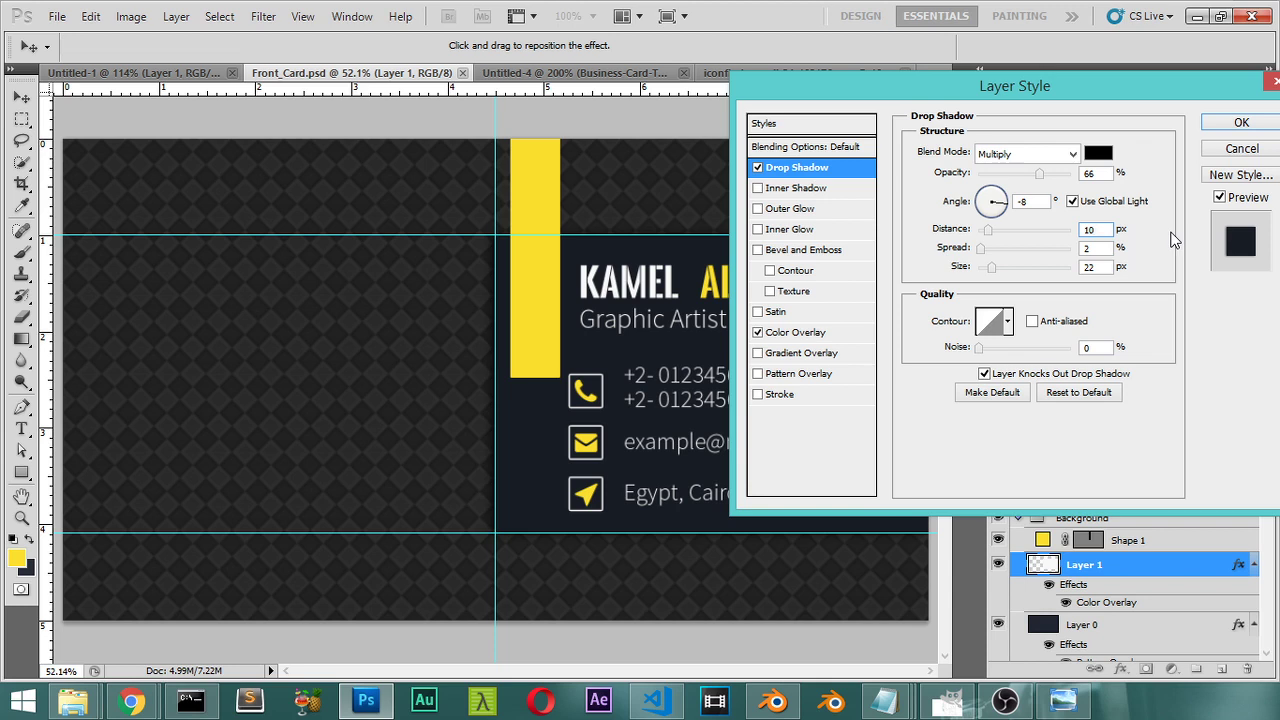
left_click(1032, 202)
type("0")
left_click_drag(1039, 174, 1060, 178)
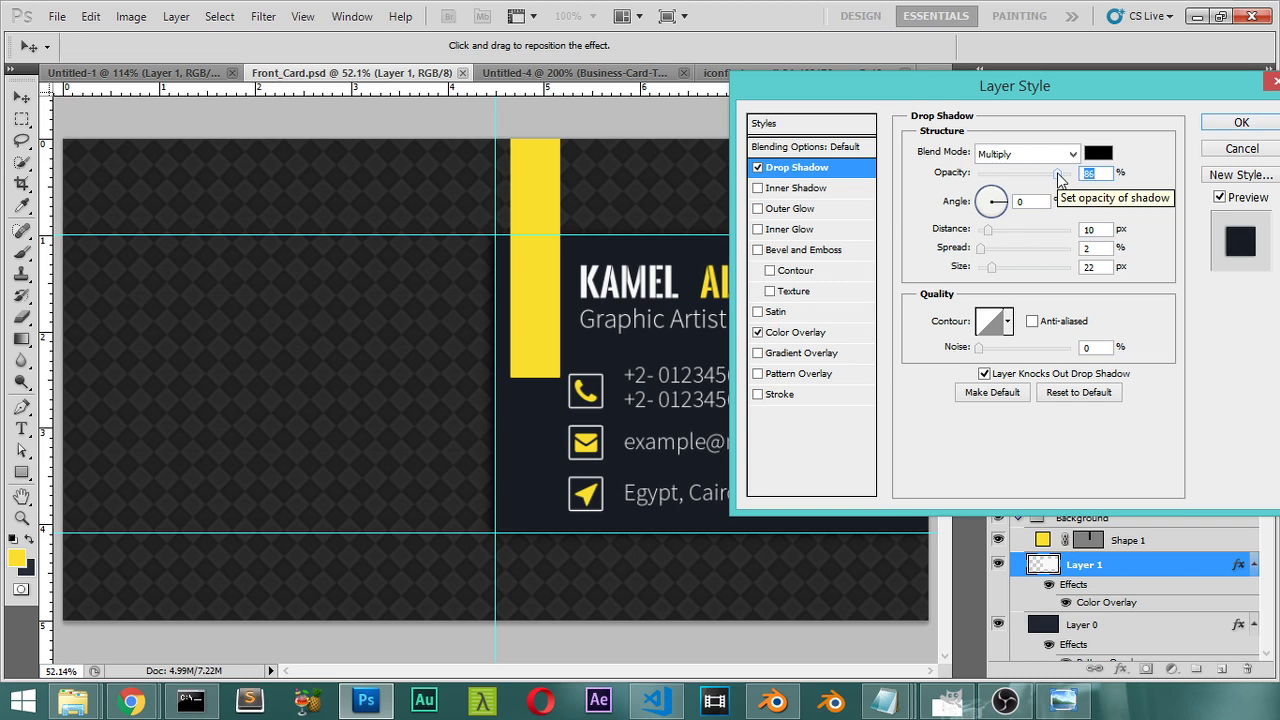
left_click(1232, 128)
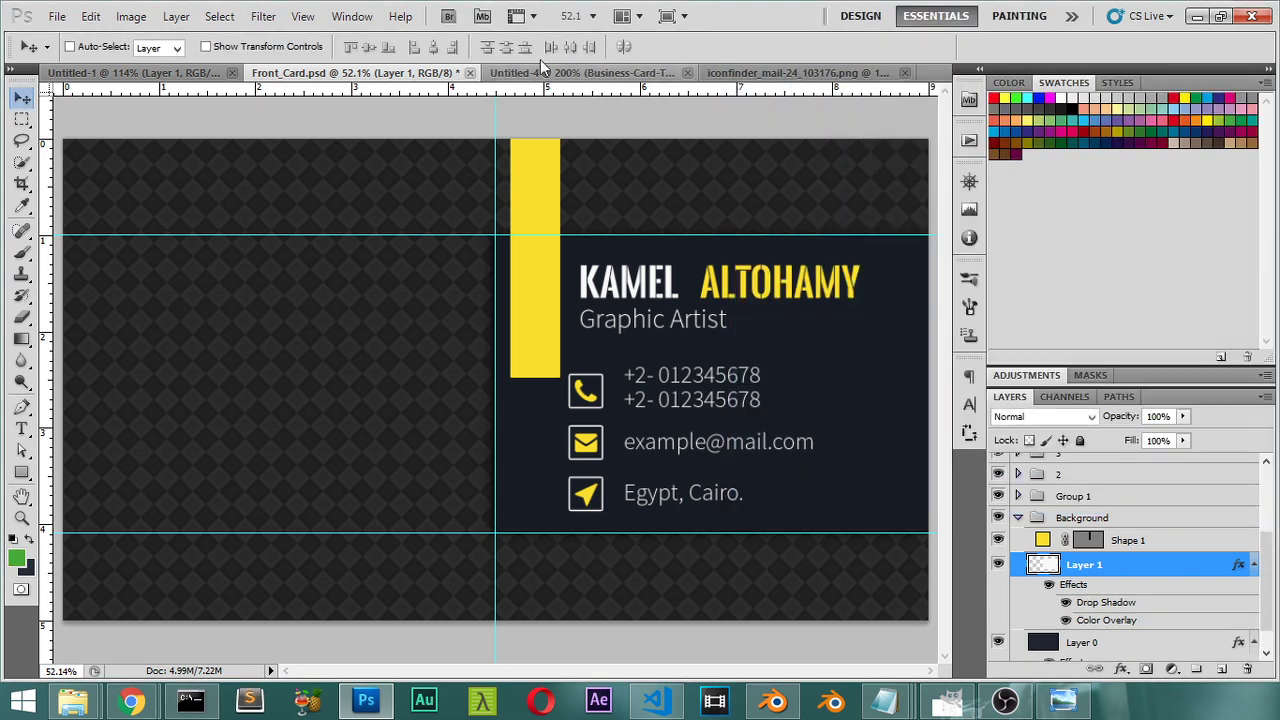
Step: Review the Untitled-4 mockup, then collapse the Background group in Front_Card.psd
left_click(610, 73)
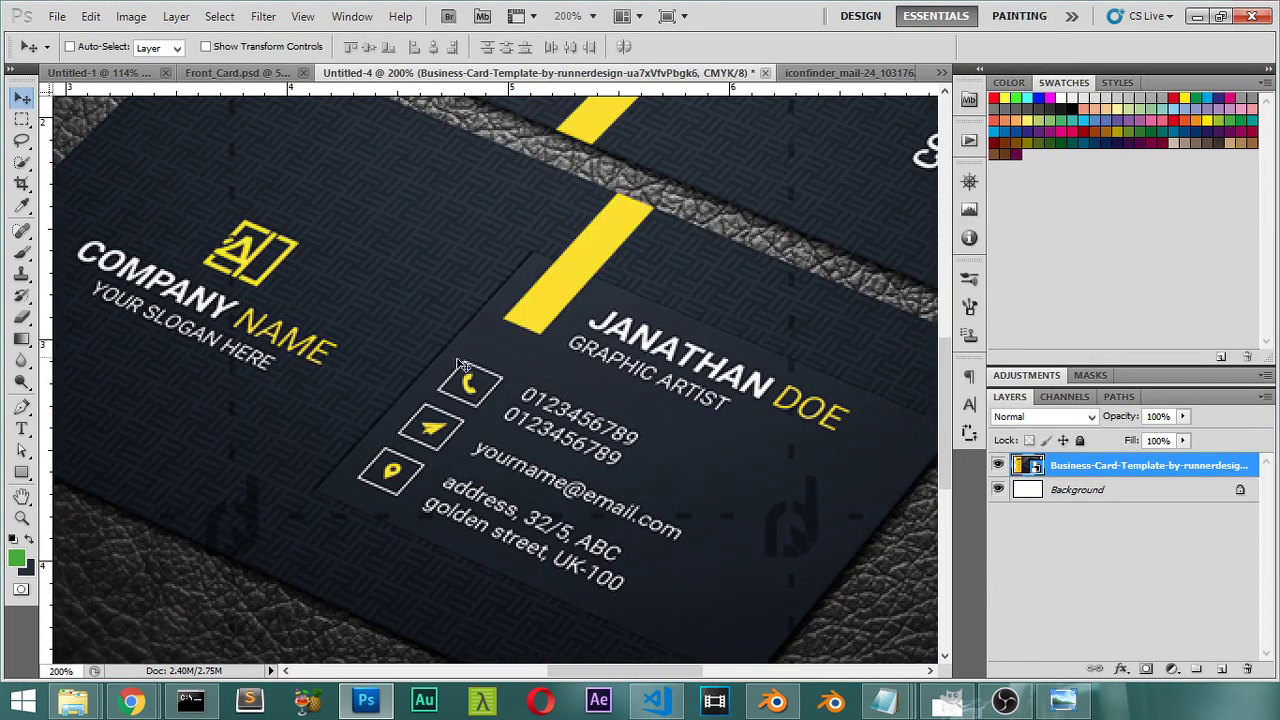
scroll(449, 369, "left", 4)
scroll(520, 415, "up", 1)
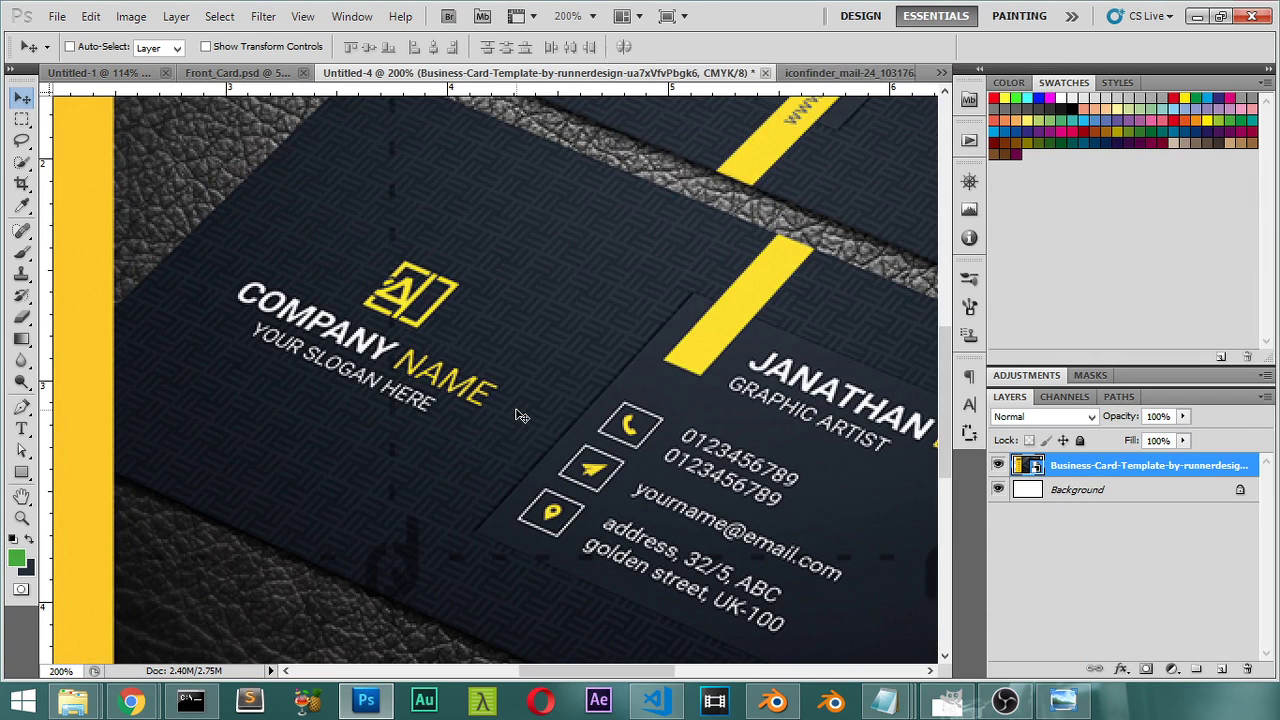
left_click(240, 73)
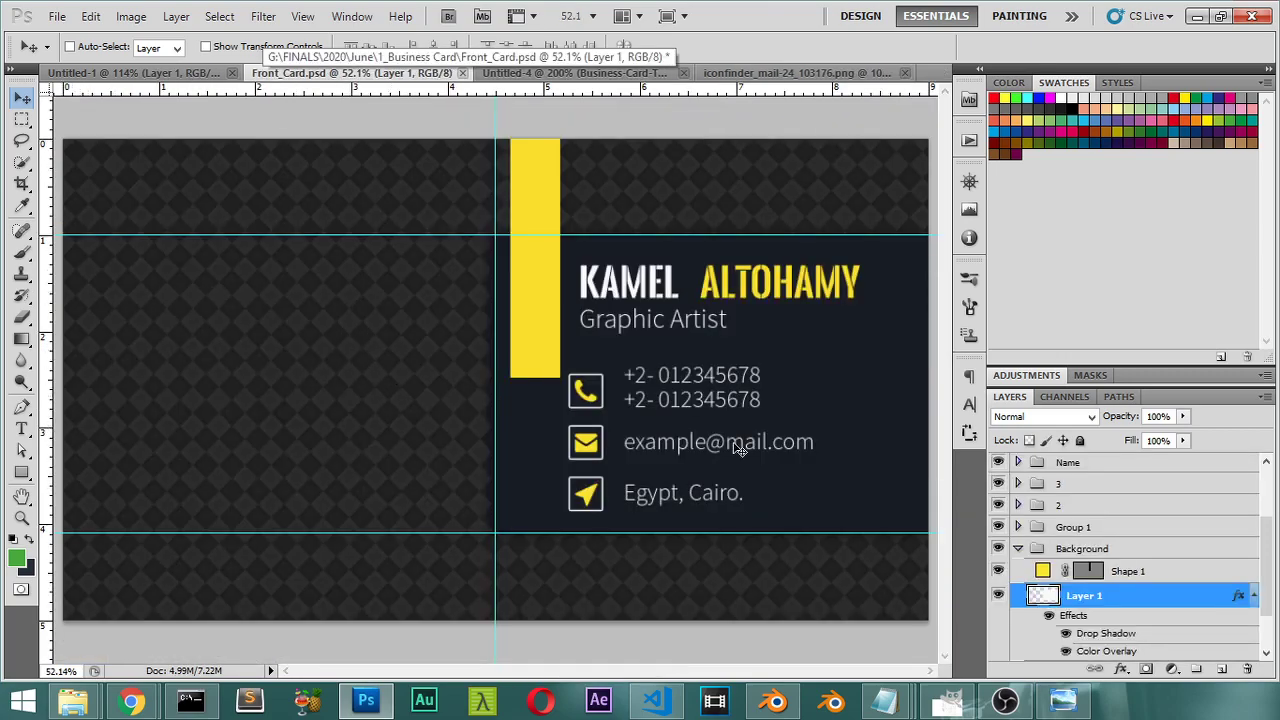
left_click(1018, 548)
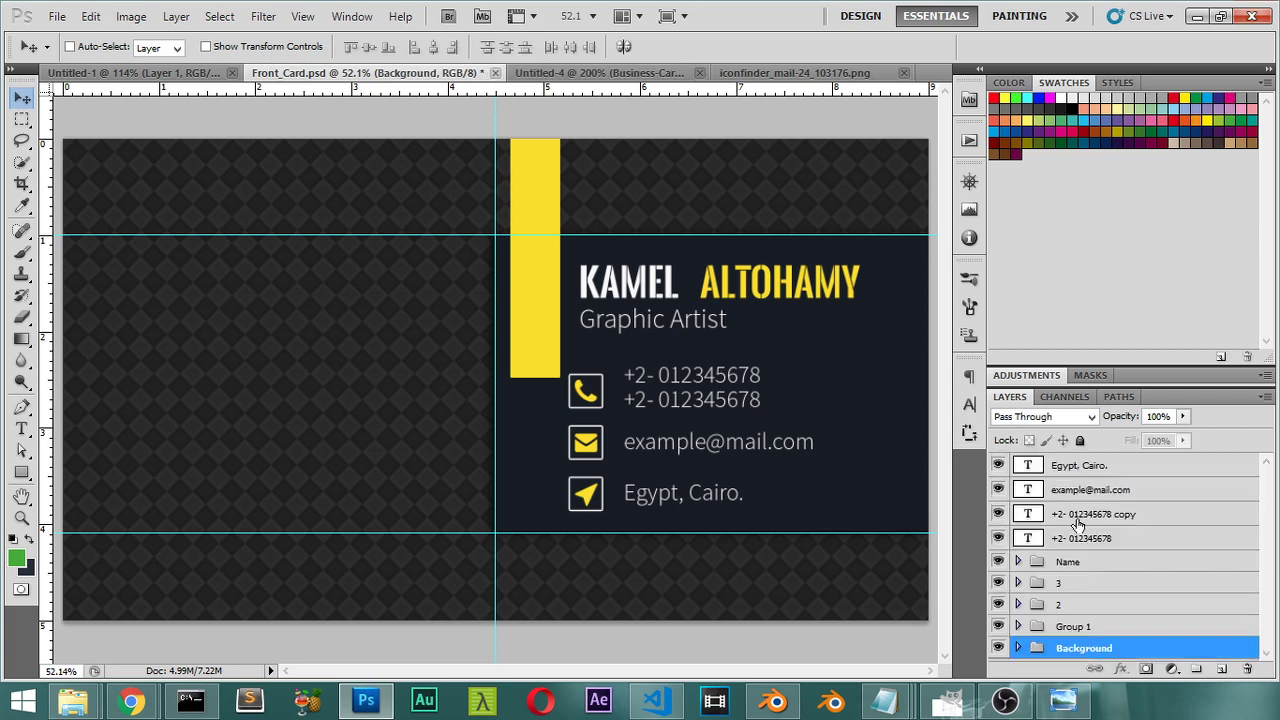